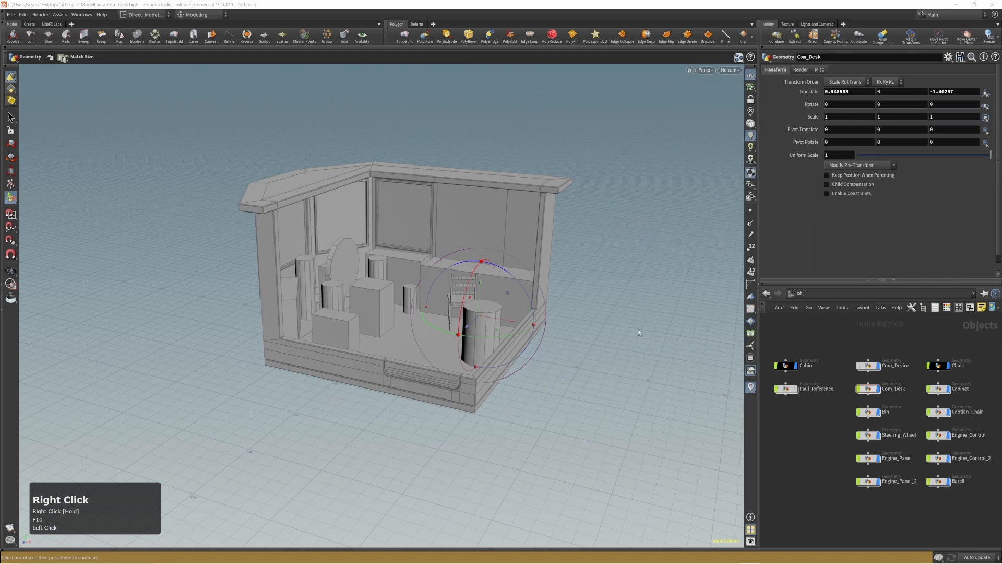
- Select the communication desk blockout in the cabin and open the Com_Desk geometry for modelling
{"action": "left_click", "coordinate": [504, 287]}
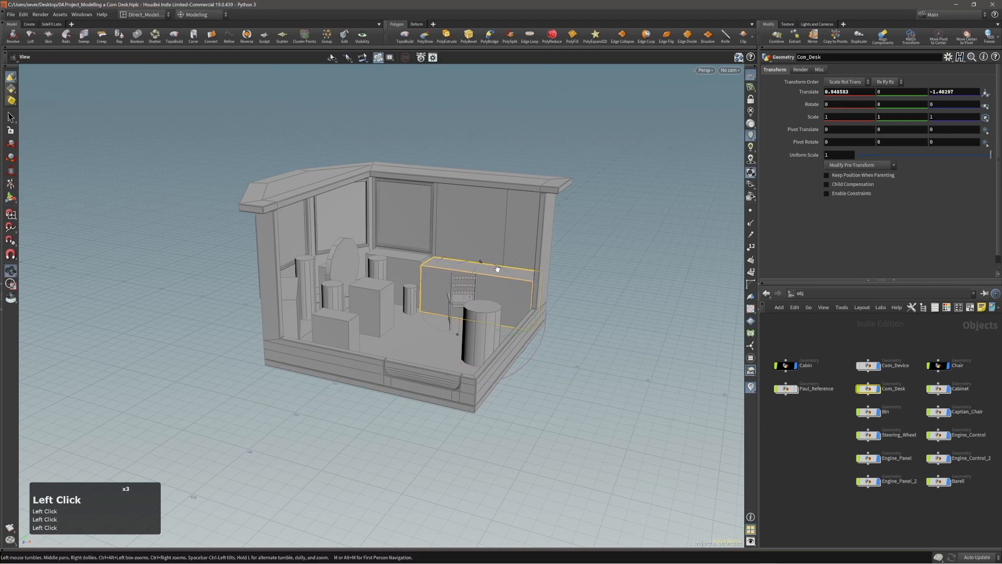
{"action": "right_click_drag", "start_coordinate": [491, 280], "coordinate": [498, 278]}
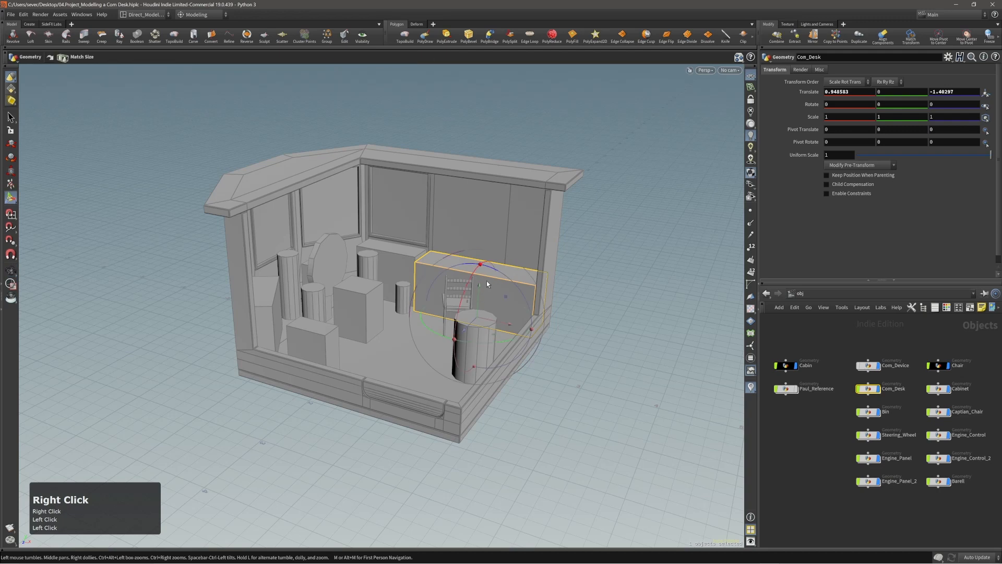
{"action": "key", "text": "3"}
{"action": "right_click_drag", "start_coordinate": [487, 282], "coordinate": [543, 306]}
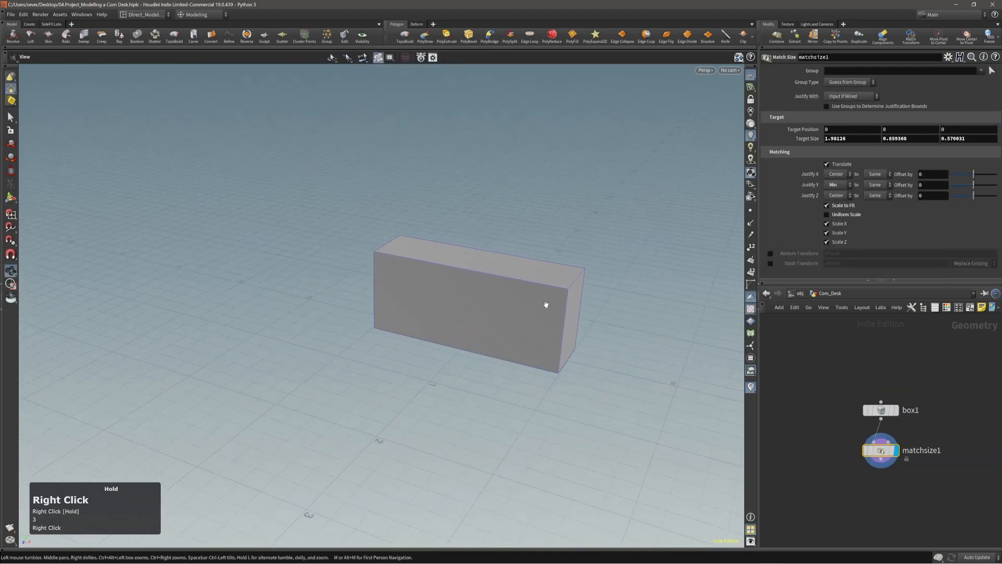
- Create a new polygon mesh box inside the Com_Desk geometry
{"action": "middle_click_drag", "start_coordinate": [543, 306], "coordinate": [436, 319]}
{"action": "right_click_drag", "start_coordinate": [436, 319], "coordinate": [459, 313]}
{"action": "left_click_drag", "start_coordinate": [459, 313], "coordinate": [465, 302]}
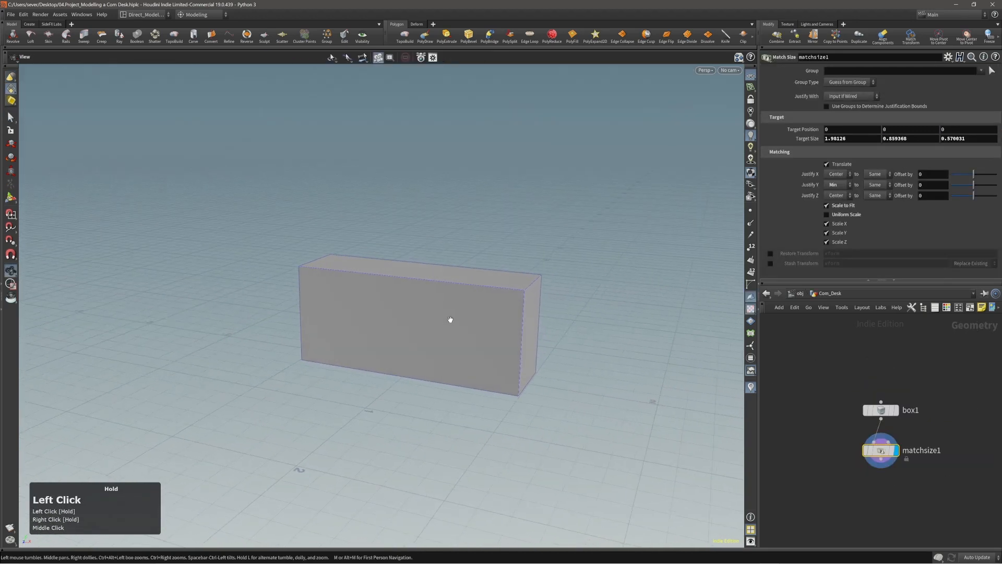
{"action": "middle_click_drag", "start_coordinate": [450, 320], "coordinate": [457, 312]}
{"action": "key", "text": "s"}
{"action": "mouse_move", "coordinate": [459, 314]}
{"action": "right_mouse_down"}
{"action": "mouse_move", "coordinate": [493, 295]}
{"action": "mouse_move", "coordinate": [447, 305]}
{"action": "right_mouse_up"}
{"action": "key", "text": "c"}
{"action": "left_click", "coordinate": [500, 290]}
{"action": "key", "text": "Return"}
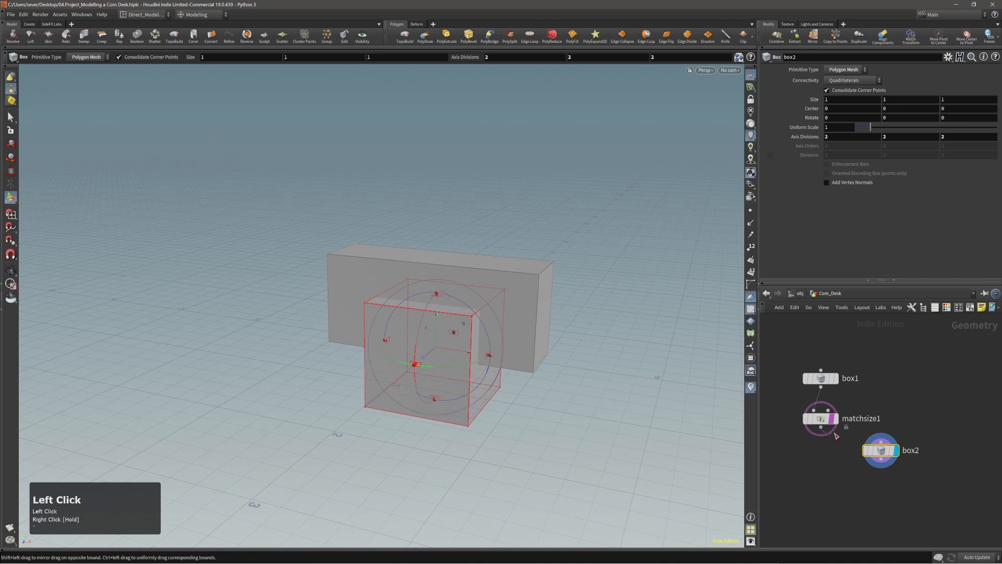
- Connect the matchsize1 output to the new box so it takes the blockout's size and position
{"action": "left_click_drag", "start_coordinate": [822, 428], "coordinate": [882, 436]}
{"action": "key", "text": "Escape"}
{"action": "middle_click_drag", "start_coordinate": [443, 304], "coordinate": [448, 300]}
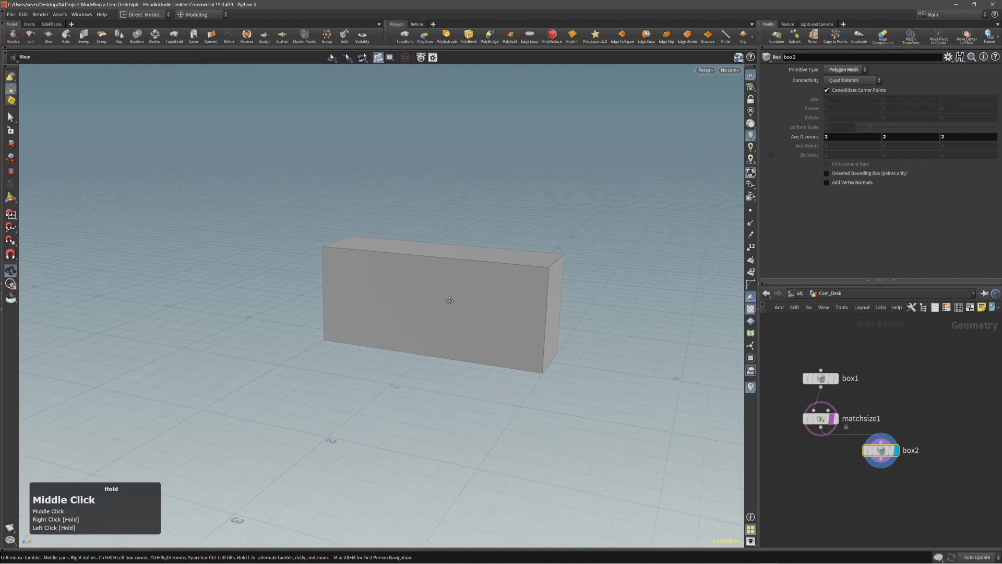
{"action": "mouse_move", "coordinate": [468, 296]}
{"action": "left_mouse_down"}
{"action": "mouse_move", "coordinate": [481, 303]}
{"action": "mouse_move", "coordinate": [472, 304]}
{"action": "left_mouse_up"}
{"action": "key", "text": "Return"}
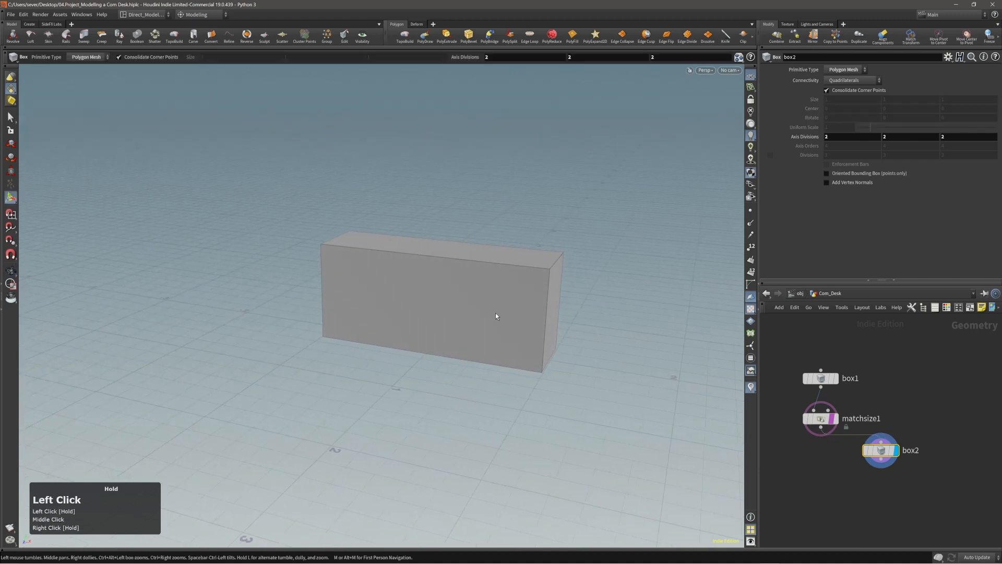
- Toggle the template flag of the matchsize1 node off and on again
{"action": "mouse_move", "coordinate": [834, 421]}
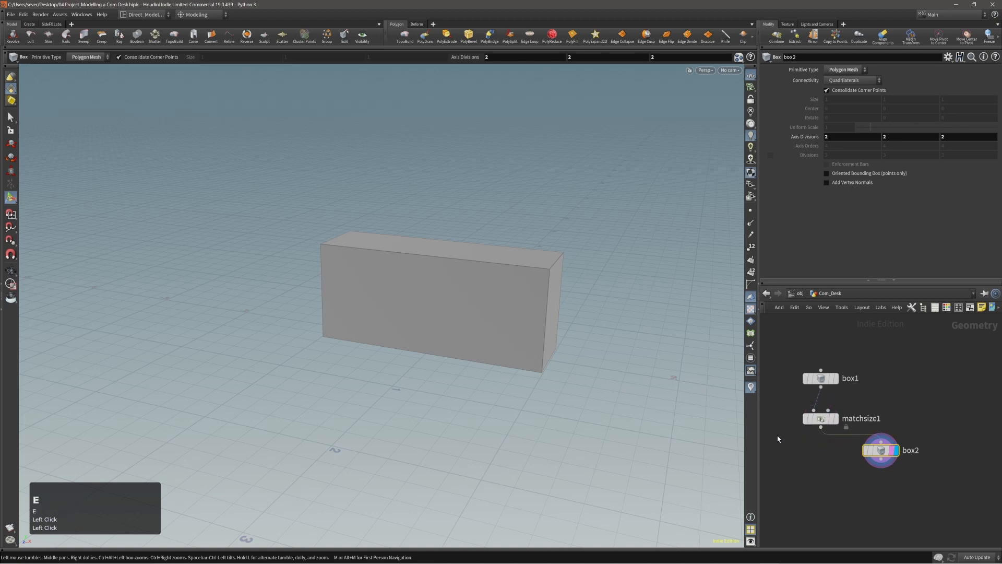
{"action": "key", "text": "e"}
{"action": "left_click", "coordinate": [831, 431]}
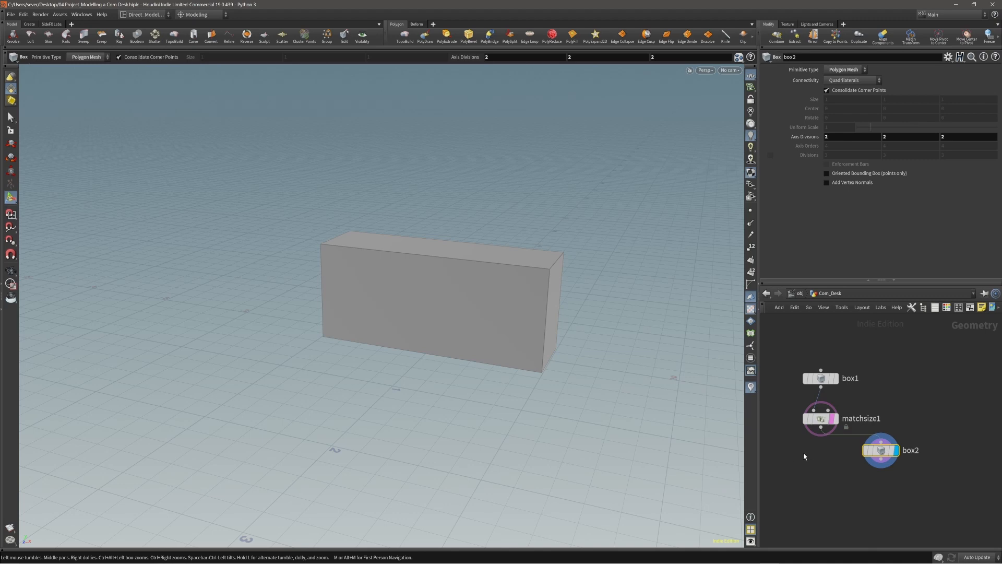
{"action": "key", "text": "e"}
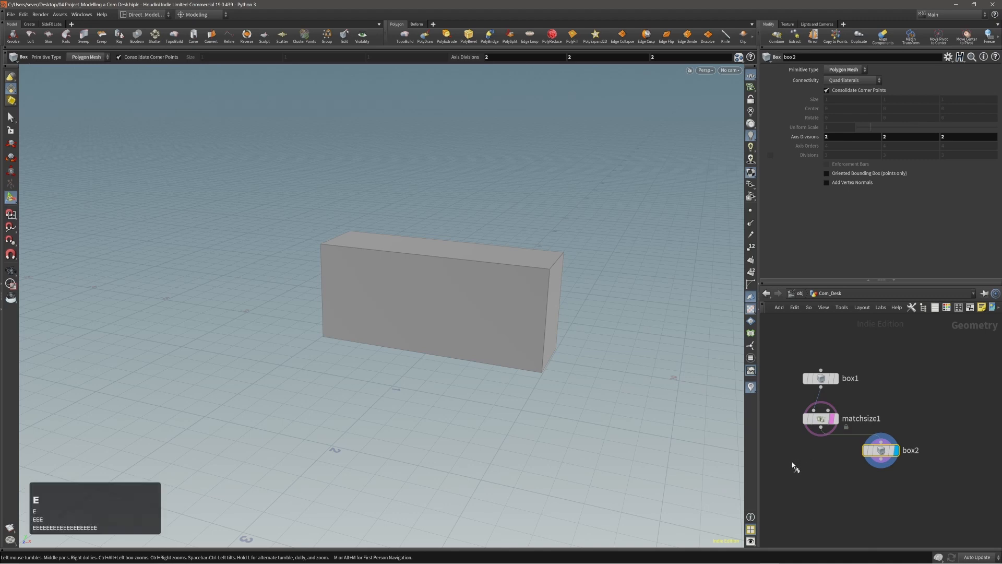
{"action": "left_click", "coordinate": [826, 421]}
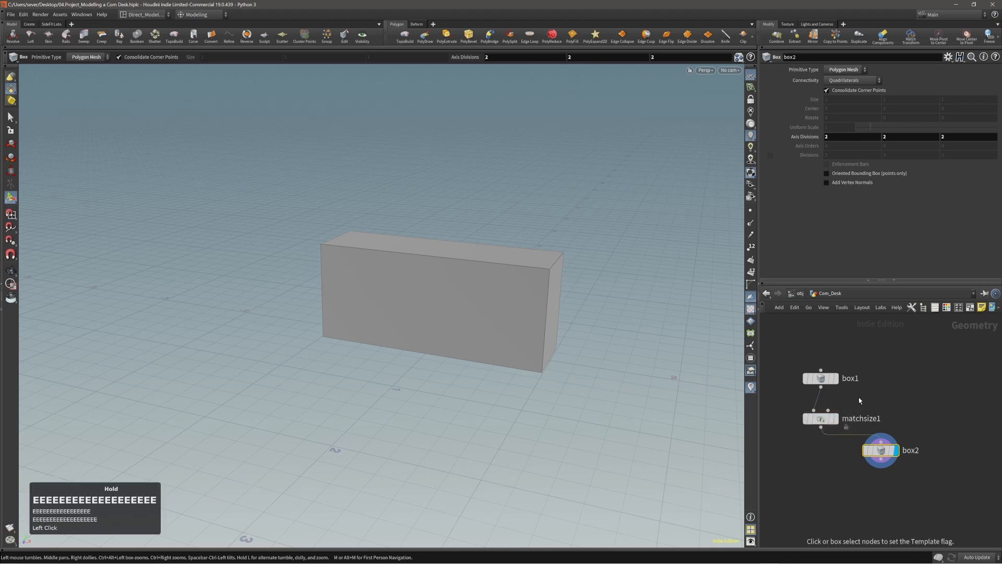
{"action": "left_click", "coordinate": [826, 421]}
{"action": "left_click_drag", "start_coordinate": [784, 454], "coordinate": [862, 397]}
{"action": "left_click_drag", "start_coordinate": [788, 443], "coordinate": [879, 399]}
{"action": "left_click_drag", "start_coordinate": [853, 437], "coordinate": [852, 437]}
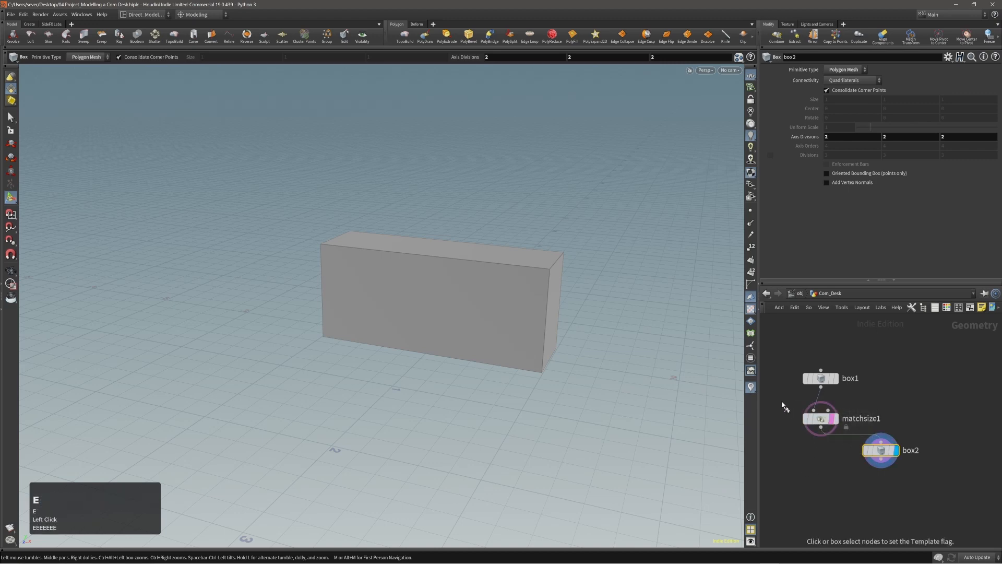
{"action": "left_click_drag", "start_coordinate": [782, 401], "coordinate": [853, 440]}
{"action": "left_click_drag", "start_coordinate": [788, 397], "coordinate": [845, 444]}
{"action": "left_click", "coordinate": [885, 454]}
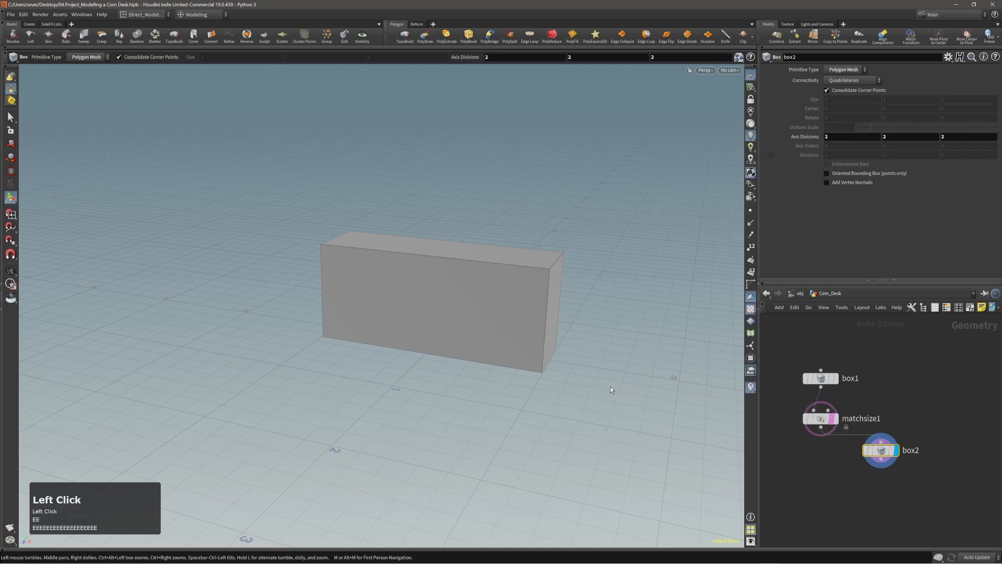
- Raise the box's bottom face about 0.825 in Y, leaving a thin desktop slab at the top of the blockout
{"action": "right_click_drag", "start_coordinate": [500, 294], "coordinate": [519, 297], "text": "alt"}
{"action": "middle_click_drag", "start_coordinate": [519, 297], "coordinate": [519, 326], "text": "alt"}
{"action": "left_click_drag", "start_coordinate": [519, 326], "coordinate": [551, 431], "text": "alt"}
{"action": "key", "text": "s"}
{"action": "left_click", "coordinate": [510, 408]}
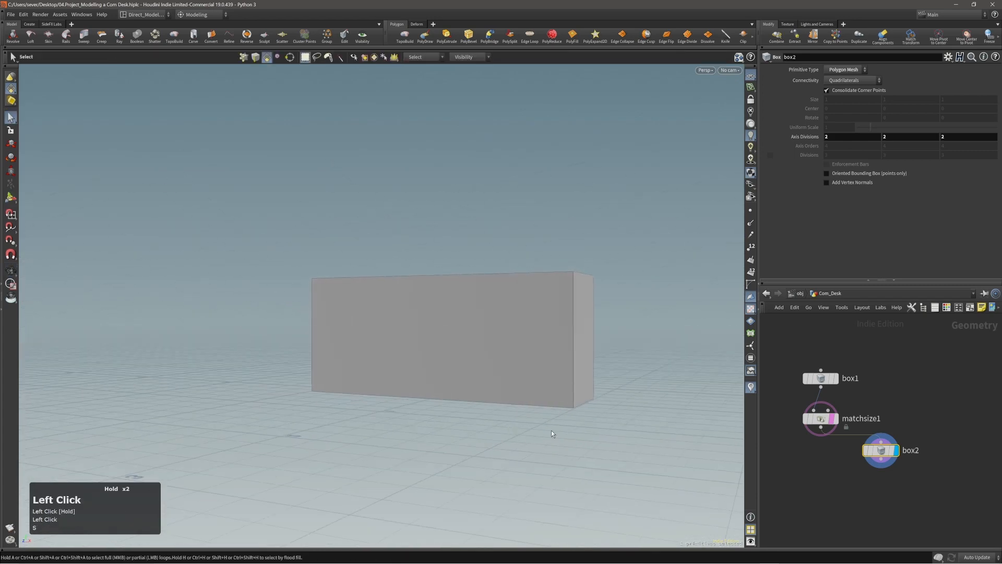
{"action": "key", "text": "t"}
{"action": "middle_click_drag", "start_coordinate": [601, 427], "coordinate": [600, 310]}
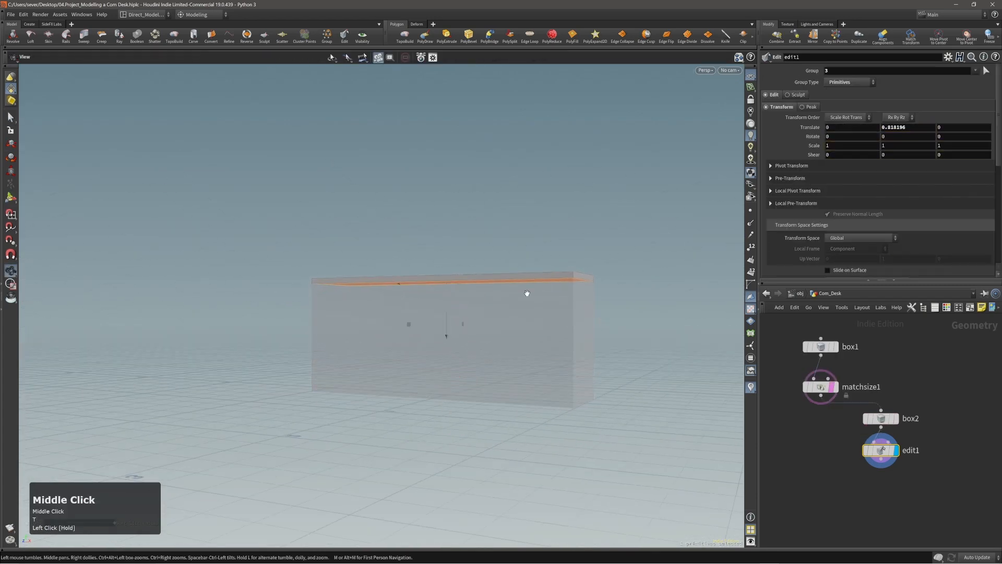
{"action": "right_click_drag", "start_coordinate": [525, 292], "coordinate": [529, 277], "text": "alt"}
{"action": "left_click_drag", "start_coordinate": [524, 272], "coordinate": [505, 295], "text": "alt"}
{"action": "middle_click_drag", "start_coordinate": [637, 339], "coordinate": [637, 338]}
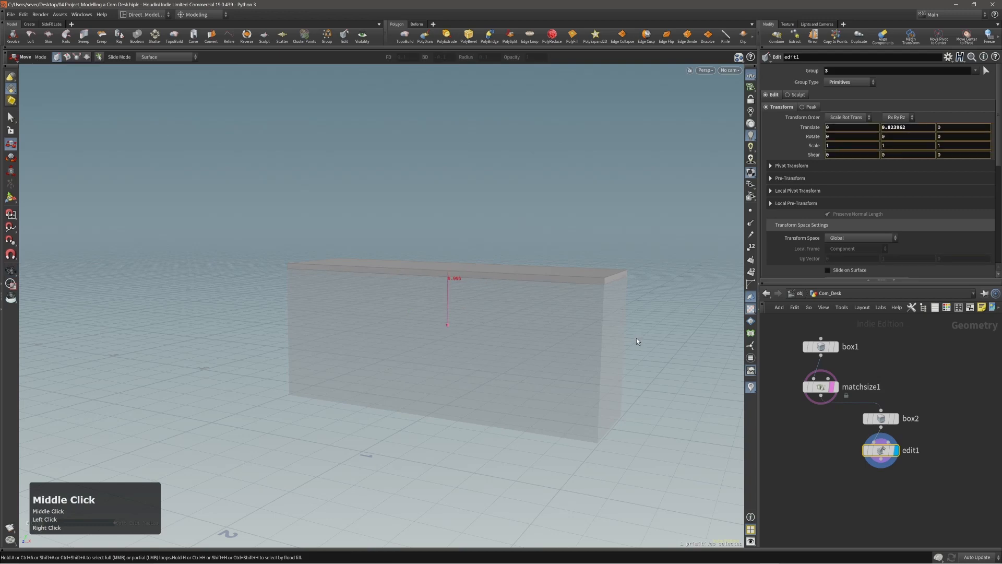
- Examine the thickness and shape of the desktop slab from above and from both ends
{"action": "left_click_drag", "start_coordinate": [600, 326], "coordinate": [544, 311], "text": "alt"}
{"action": "right_click_drag", "start_coordinate": [380, 244], "coordinate": [400, 257], "text": "alt"}
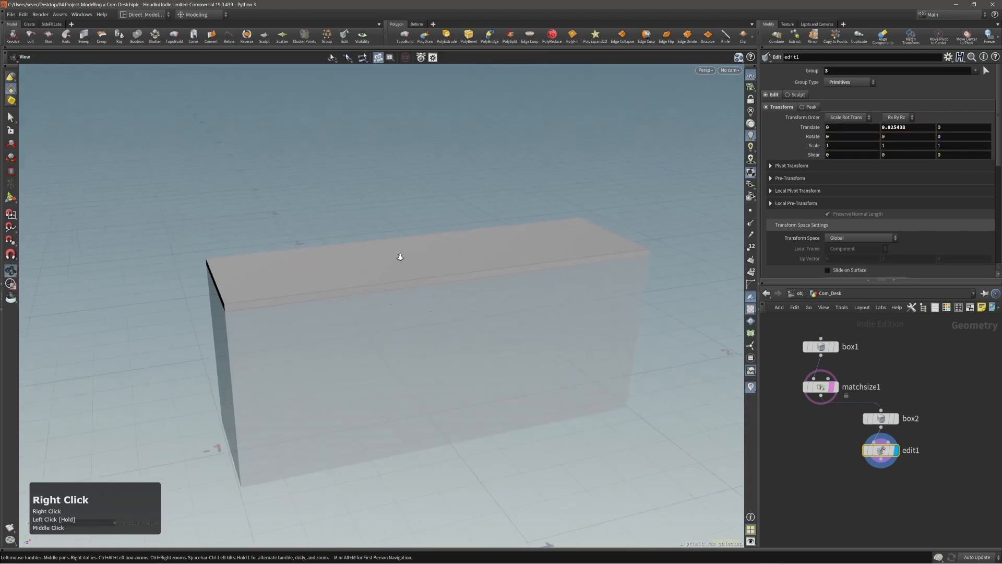
{"action": "middle_click_drag", "start_coordinate": [400, 257], "coordinate": [481, 243], "text": "alt"}
{"action": "right_click_drag", "start_coordinate": [480, 243], "coordinate": [493, 259], "text": "alt"}
{"action": "left_click_drag", "start_coordinate": [493, 258], "coordinate": [412, 280]}
{"action": "right_click_drag", "start_coordinate": [412, 279], "coordinate": [401, 241]}
{"action": "middle_click_drag", "start_coordinate": [401, 241], "coordinate": [360, 264]}
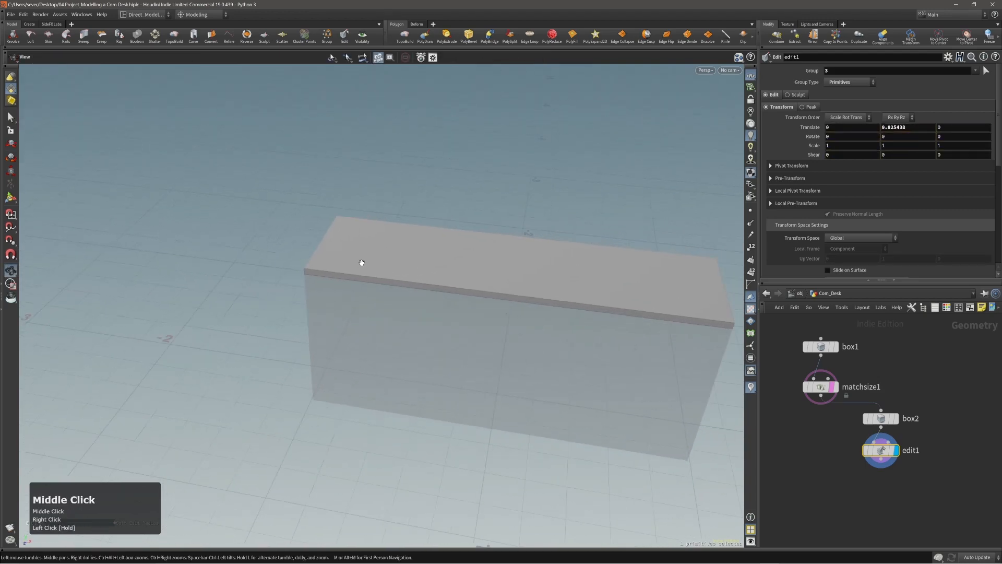
{"action": "key", "text": "t"}
{"action": "key", "text": "space"}
{"action": "right_click_drag", "start_coordinate": [450, 329], "coordinate": [459, 314]}
{"action": "left_click_drag", "start_coordinate": [459, 314], "coordinate": [360, 306]}
{"action": "key", "text": "space"}
{"action": "key", "text": "space"}
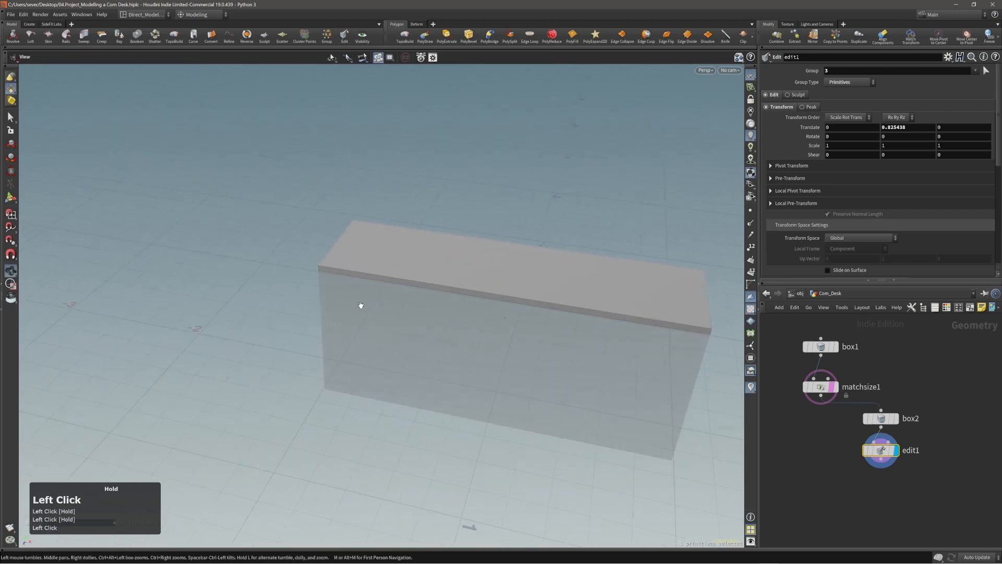
{"action": "right_click_drag", "start_coordinate": [360, 306], "coordinate": [372, 284]}
{"action": "middle_click_drag", "start_coordinate": [372, 283], "coordinate": [357, 293]}
{"action": "left_click_drag", "start_coordinate": [357, 293], "coordinate": [367, 299]}
{"action": "middle_click_drag", "start_coordinate": [374, 300], "coordinate": [292, 296]}
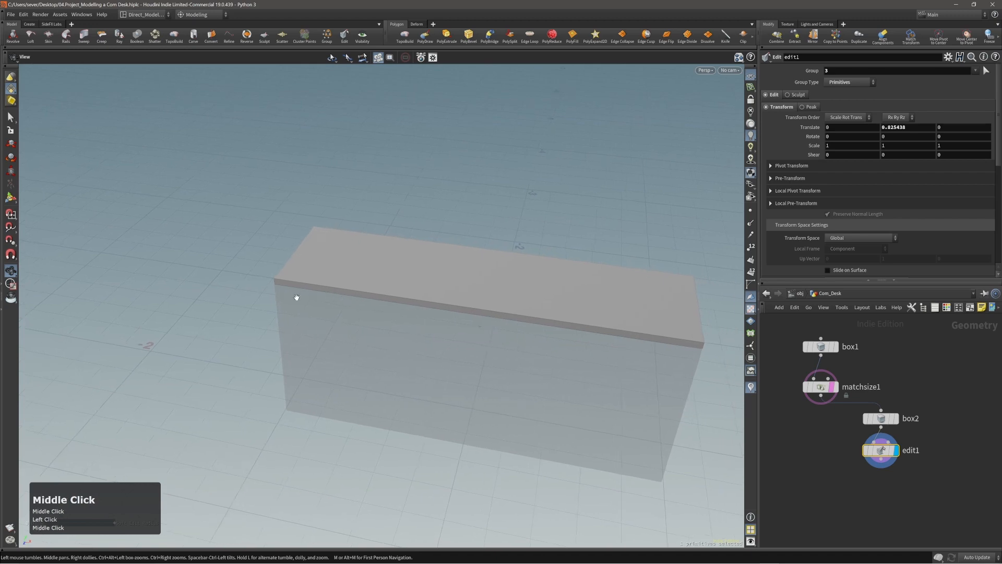
- Cut two PolySplit edge loops into the desktop slab, one near its end and one near its long edge, crossing at the corner
{"action": "left_click_drag", "start_coordinate": [293, 296], "coordinate": [322, 291]}
{"action": "key", "text": "c"}
{"action": "left_click", "coordinate": [297, 273]}
{"action": "left_click", "coordinate": [287, 273]}
{"action": "left_click", "coordinate": [296, 284]}
{"action": "key", "text": "q"}
{"action": "left_click", "coordinate": [304, 284]}
- Bevel the point where the loops cross on the slab's underside with a distance of about 0.0546
{"action": "right_click_drag", "start_coordinate": [322, 291], "coordinate": [384, 303]}
{"action": "middle_click_drag", "start_coordinate": [384, 303], "coordinate": [389, 295]}
{"action": "left_click_drag", "start_coordinate": [390, 296], "coordinate": [367, 255]}
{"action": "key", "text": "1"}
{"action": "left_click", "coordinate": [313, 262]}
{"action": "right_click_drag", "start_coordinate": [366, 255], "coordinate": [369, 259]}
{"action": "left_click_drag", "start_coordinate": [369, 259], "coordinate": [381, 280]}
{"action": "middle_click_drag", "start_coordinate": [381, 280], "coordinate": [376, 258]}
{"action": "left_click_drag", "start_coordinate": [377, 258], "coordinate": [369, 246]}
{"action": "key", "text": "s"}
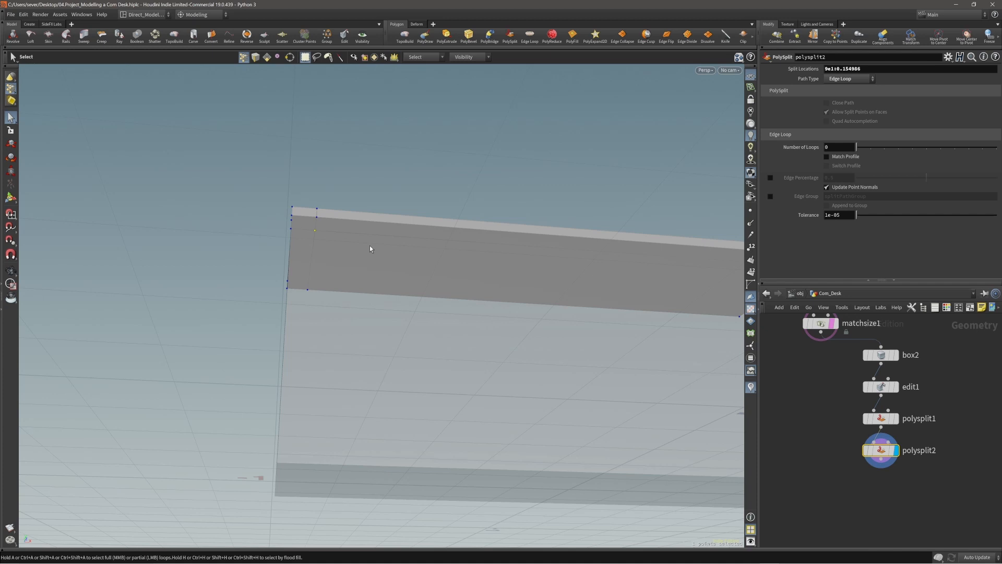
{"action": "key", "text": "c"}
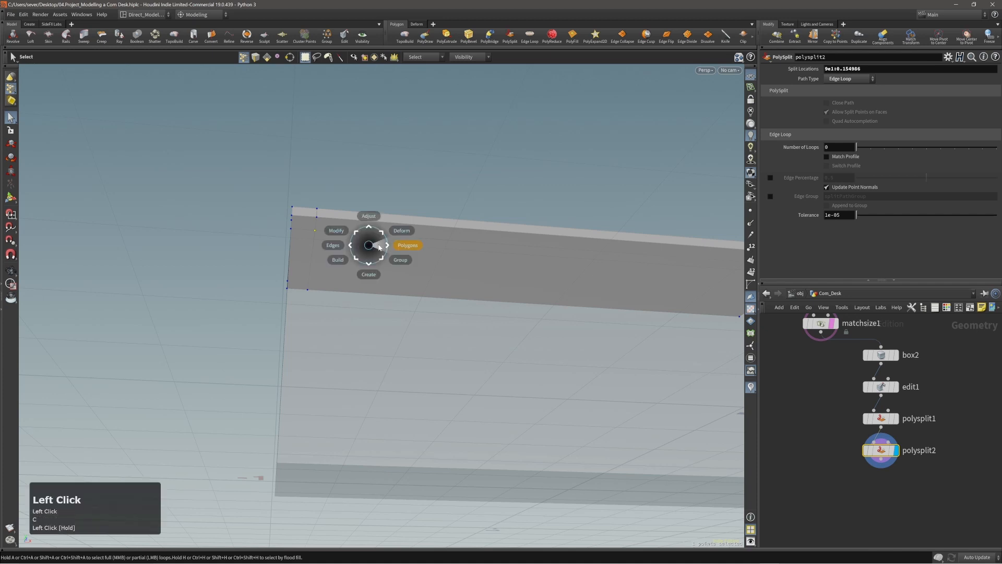
{"action": "mouse_move", "coordinate": [380, 247]}
{"action": "left_click", "coordinate": [379, 215]}
{"action": "mouse_move", "coordinate": [351, 252]}
{"action": "left_mouse_down"}
{"action": "mouse_move", "coordinate": [369, 257]}
{"action": "mouse_move", "coordinate": [332, 253]}
{"action": "left_mouse_up"}
- Set the bevel's Slide on Ring Edges option to Always
{"action": "middle_click_drag", "start_coordinate": [337, 257], "coordinate": [331, 250], "text": "alt"}
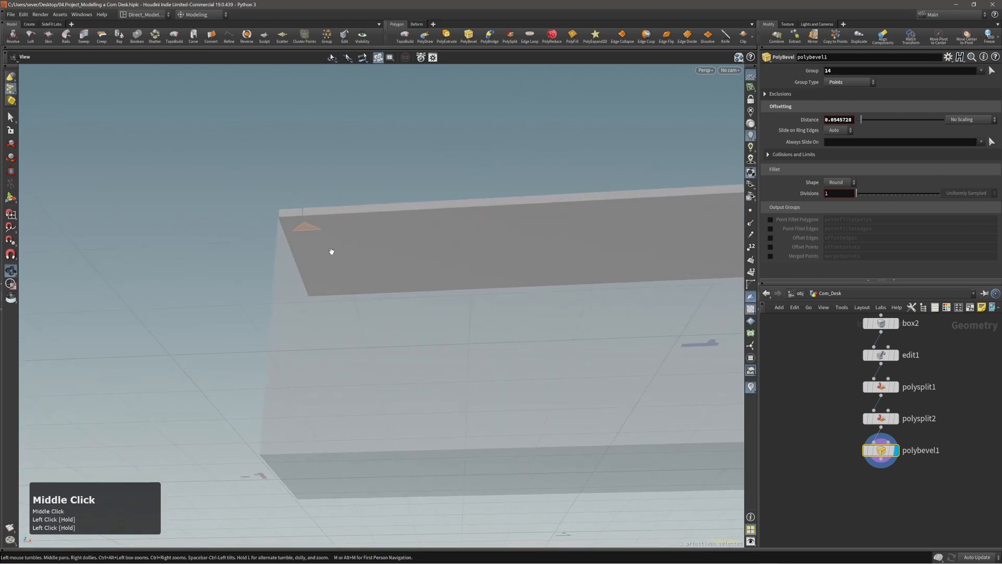
{"action": "right_click_drag", "start_coordinate": [331, 250], "coordinate": [335, 249], "text": "alt"}
{"action": "key", "text": "Return"}
{"action": "left_click", "coordinate": [838, 130]}
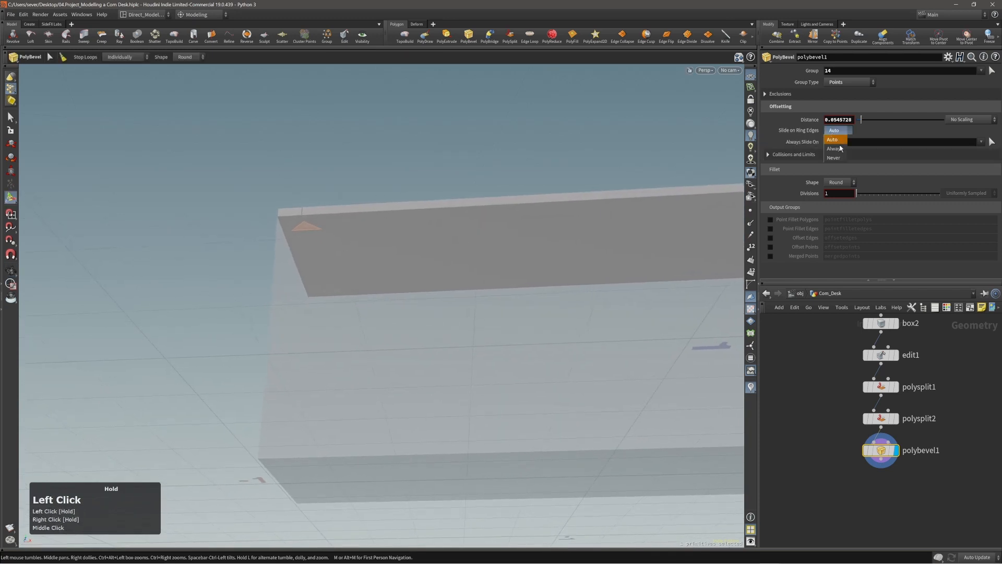
{"action": "left_click", "coordinate": [841, 150]}
- Duplicate the small bevelled face under the desktop corner and rotate the copy 45 degrees about Y
{"action": "right_click_drag", "start_coordinate": [349, 219], "coordinate": [464, 205], "text": "alt"}
{"action": "left_click_drag", "start_coordinate": [363, 226], "coordinate": [333, 222], "text": "alt"}
{"action": "right_click_drag", "start_coordinate": [313, 218], "coordinate": [330, 239], "text": "alt"}
{"action": "left_click_drag", "start_coordinate": [330, 239], "coordinate": [352, 235]}
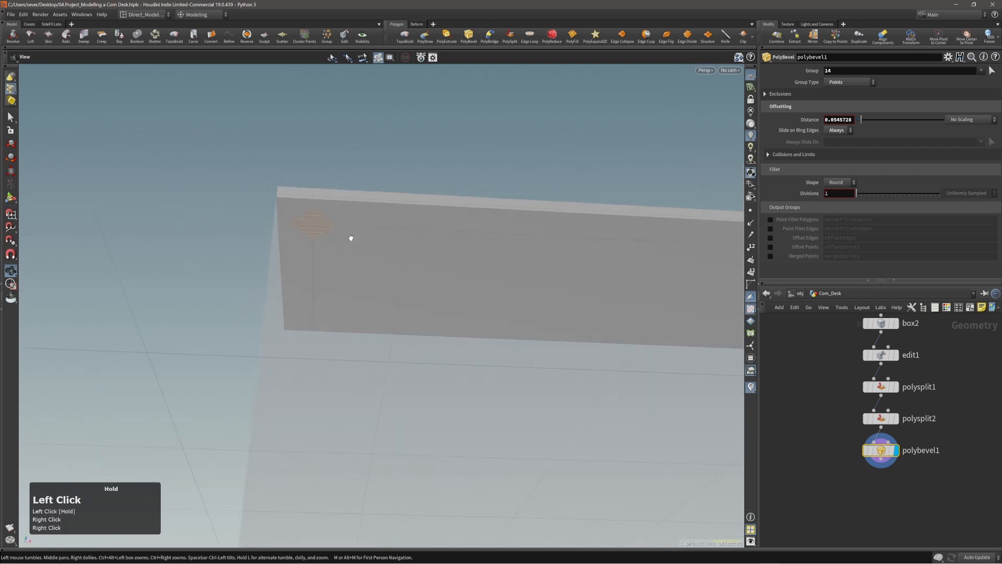
{"action": "key", "text": "c"}
{"action": "left_click", "coordinate": [341, 228]}
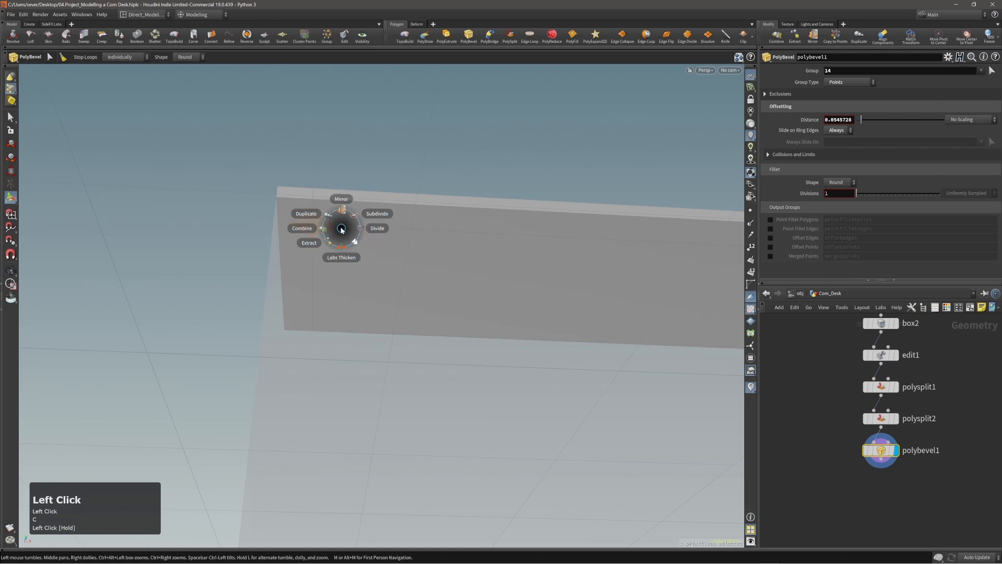
{"action": "left_click", "coordinate": [334, 220]}
{"action": "right_click_drag", "start_coordinate": [377, 234], "coordinate": [367, 238], "text": "alt"}
{"action": "left_click_drag", "start_coordinate": [368, 238], "coordinate": [358, 242], "text": "alt"}
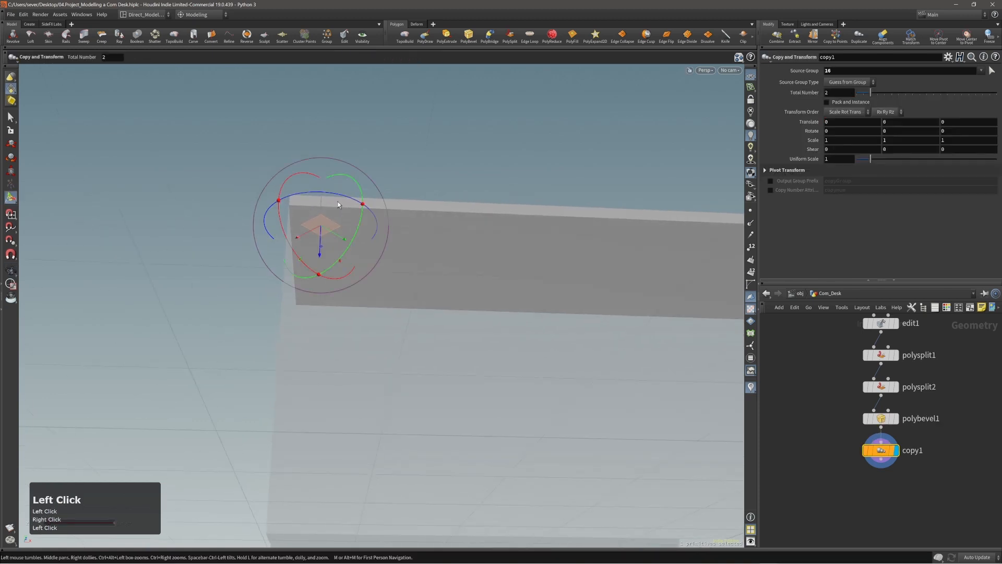
{"action": "left_click_drag", "start_coordinate": [336, 195], "coordinate": [355, 223]}
{"action": "right_click_drag", "start_coordinate": [355, 224], "coordinate": [322, 237], "text": "alt"}
- Extrude the rotated square face downward about 0.52 to start the desk leg
{"action": "key", "text": "c"}
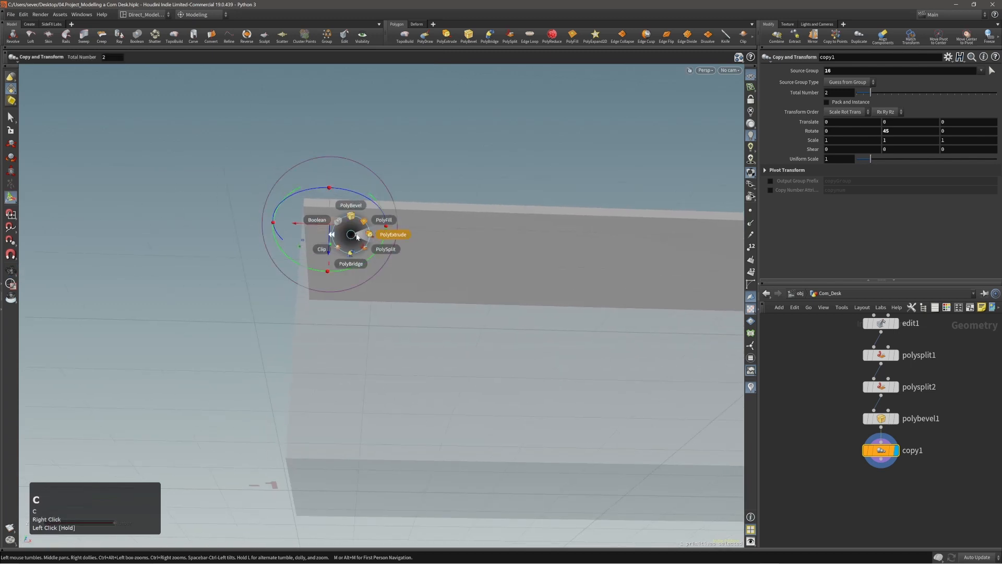
{"action": "left_click", "coordinate": [358, 234]}
{"action": "left_click_drag", "start_coordinate": [384, 240], "coordinate": [349, 389]}
{"action": "left_click_drag", "start_coordinate": [368, 365], "coordinate": [372, 388], "text": "alt"}
{"action": "middle_click_drag", "start_coordinate": [372, 389], "coordinate": [371, 353], "text": "alt"}
- Enable point snapping and extend the leg's extrusion to the blockout's bottom corner, a distance of about 0.825
{"action": "key", "text": "c"}
{"action": "key", "text": "x"}
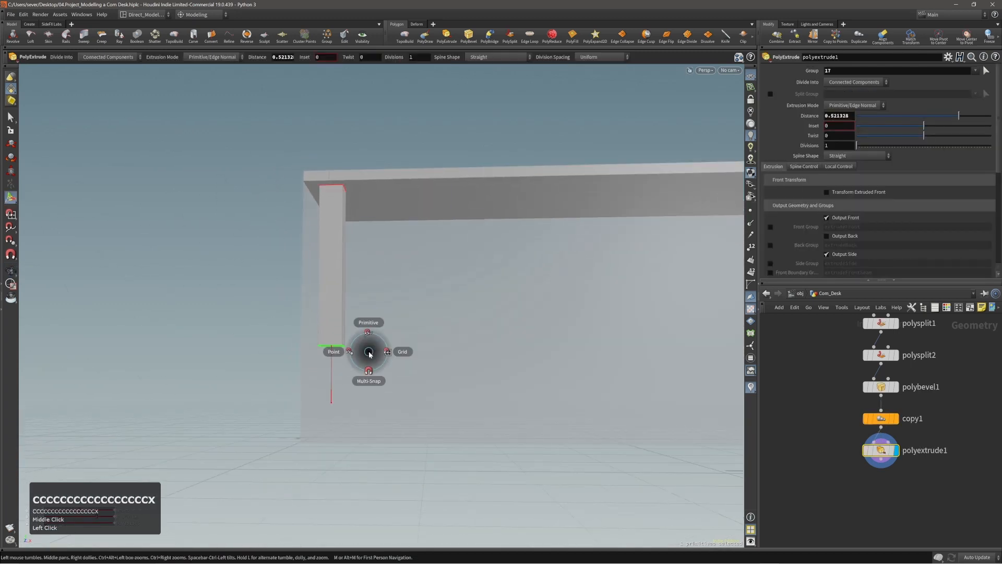
{"action": "left_click", "coordinate": [358, 351]}
{"action": "left_click_drag", "start_coordinate": [383, 356], "coordinate": [378, 375], "text": "alt"}
{"action": "middle_click_drag", "start_coordinate": [379, 375], "coordinate": [377, 341], "text": "alt"}
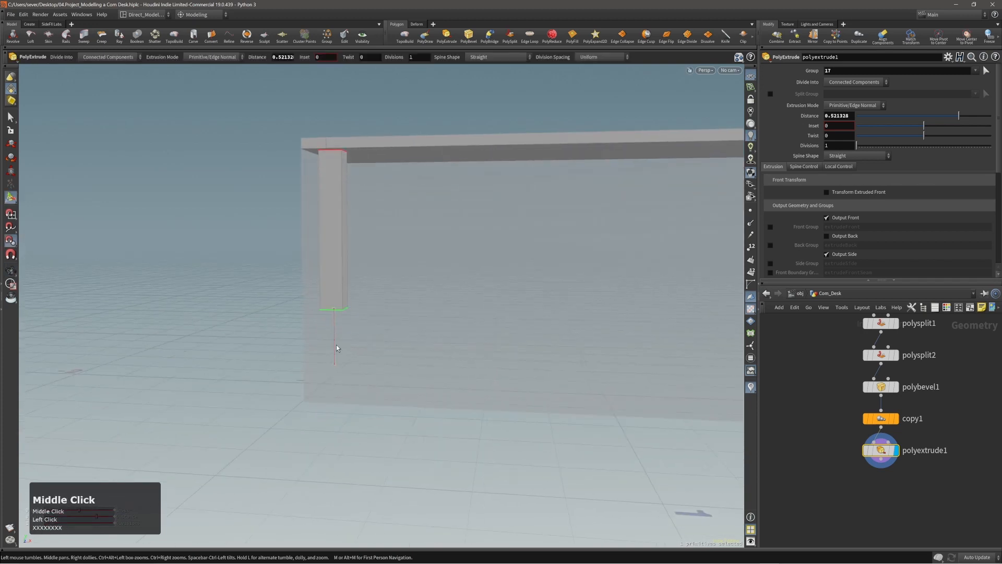
{"action": "left_click_drag", "start_coordinate": [334, 350], "coordinate": [305, 403]}
{"action": "left_click_drag", "start_coordinate": [342, 376], "coordinate": [374, 382], "text": "alt"}
- Go back to the corner bevel and reduce its distance to about 0.0409 for a thinner leg
{"action": "right_click_drag", "start_coordinate": [346, 332], "coordinate": [346, 335], "text": "alt"}
{"action": "middle_click_drag", "start_coordinate": [346, 335], "coordinate": [338, 360]}
{"action": "left_click_drag", "start_coordinate": [338, 361], "coordinate": [344, 331]}
{"action": "right_click_drag", "start_coordinate": [345, 331], "coordinate": [373, 293]}
{"action": "left_click_drag", "start_coordinate": [374, 294], "coordinate": [353, 273]}
{"action": "middle_click_drag", "start_coordinate": [354, 273], "coordinate": [369, 298]}
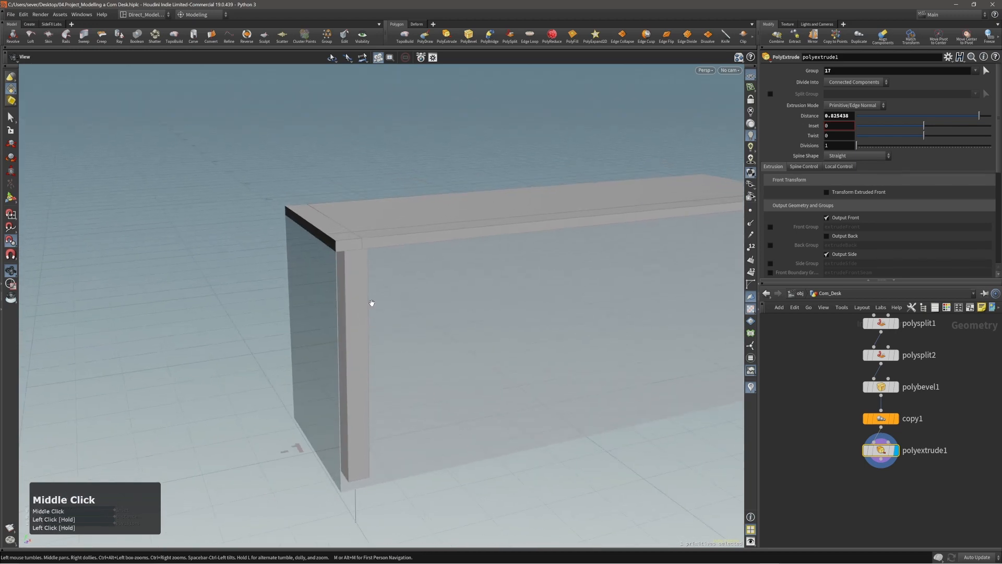
{"action": "key", "text": "Page_Up"}
{"action": "key", "text": "Page_Up"}
{"action": "left_click_drag", "start_coordinate": [364, 291], "coordinate": [322, 271]}
{"action": "left_click", "coordinate": [427, 262]}
{"action": "key", "text": "Escape"}
{"action": "key", "text": "Escape"}
{"action": "left_click_drag", "start_coordinate": [425, 264], "coordinate": [393, 267]}
{"action": "left_click_drag", "start_coordinate": [392, 267], "coordinate": [359, 287]}
{"action": "right_click_drag", "start_coordinate": [358, 287], "coordinate": [329, 282]}
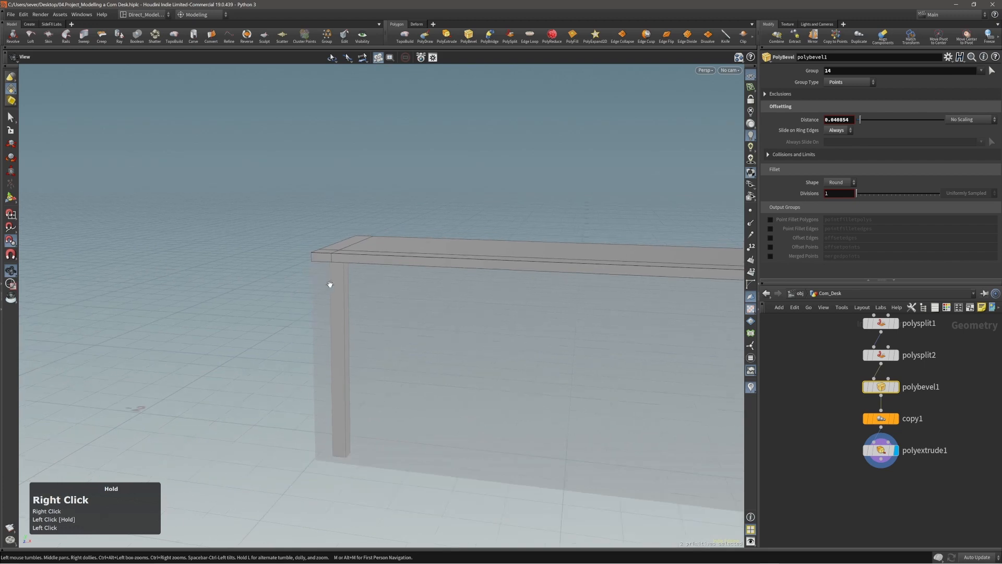
{"action": "left_click_drag", "start_coordinate": [329, 282], "coordinate": [443, 271]}
{"action": "middle_click_drag", "start_coordinate": [391, 298], "coordinate": [407, 277]}
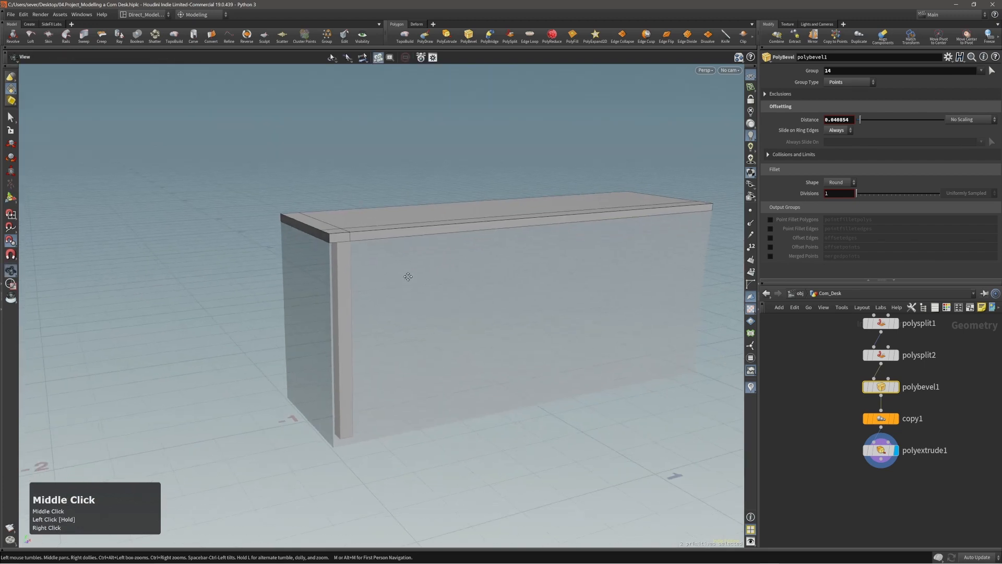
- Return to the leg extrusion and mirror the whole leg across the desk's depth, with direction 0, 0, -1
{"action": "key", "text": "comma"}
{"action": "left_click_drag", "start_coordinate": [397, 287], "coordinate": [383, 278]}
{"action": "right_click_drag", "start_coordinate": [383, 278], "coordinate": [359, 329]}
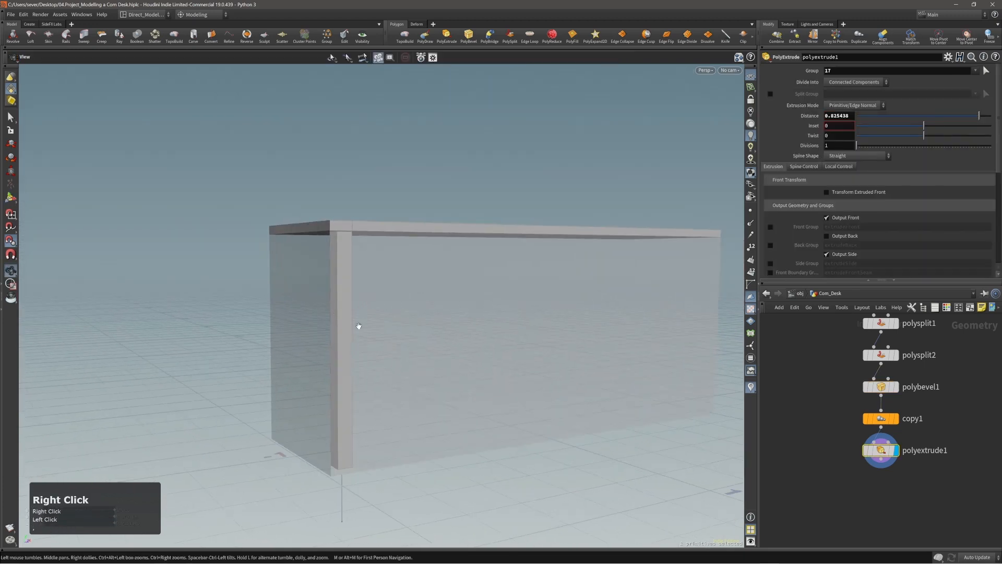
{"action": "middle_click_drag", "start_coordinate": [358, 329], "coordinate": [381, 290]}
{"action": "key", "text": "3"}
{"action": "double_click", "coordinate": [362, 290]}
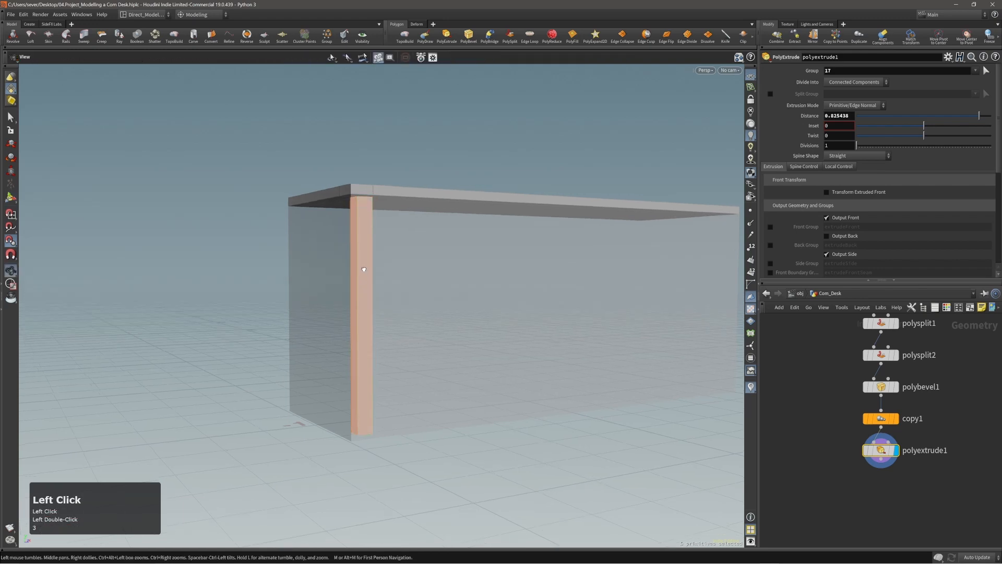
{"action": "left_click_drag", "start_coordinate": [362, 290], "coordinate": [415, 300]}
{"action": "key", "text": "c"}
{"action": "left_click", "coordinate": [385, 261]}
{"action": "left_click", "coordinate": [400, 261]}
{"action": "left_click_drag", "start_coordinate": [516, 306], "coordinate": [455, 294]}
- Select both legs at this end and mirror them to the desk's opposite end with direction 1, 0, 0
{"action": "left_click_drag", "start_coordinate": [374, 280], "coordinate": [339, 281]}
{"action": "right_click_drag", "start_coordinate": [339, 281], "coordinate": [311, 293]}
{"action": "middle_click_drag", "start_coordinate": [404, 276], "coordinate": [379, 316]}
{"action": "left_click_drag", "start_coordinate": [379, 316], "coordinate": [327, 295]}
{"action": "double_click", "coordinate": [344, 284], "text": "shift"}
{"action": "right_click", "coordinate": [332, 293]}
{"action": "key", "text": "Escape"}
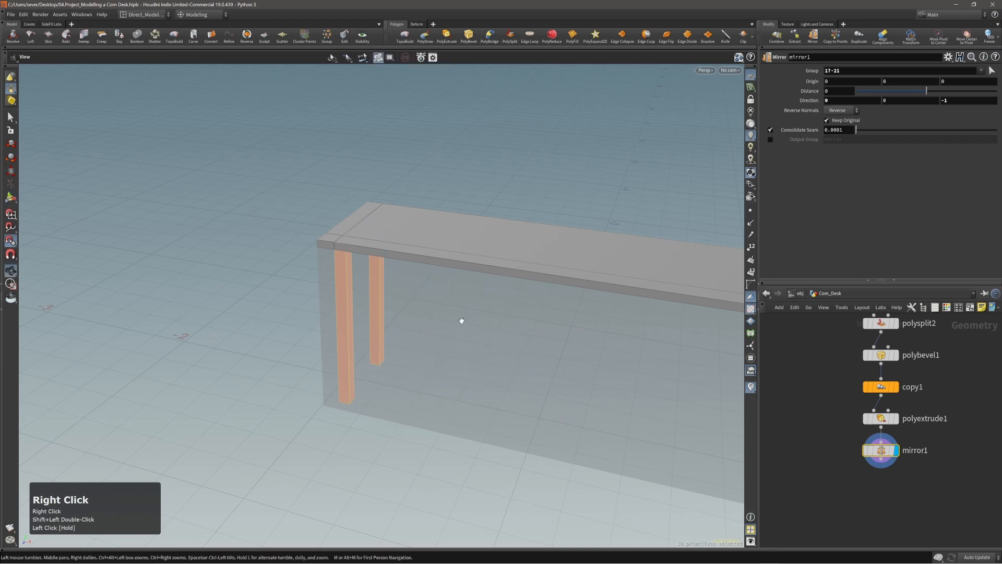
{"action": "middle_click_drag", "start_coordinate": [461, 318], "coordinate": [445, 305]}
{"action": "key", "text": "q"}
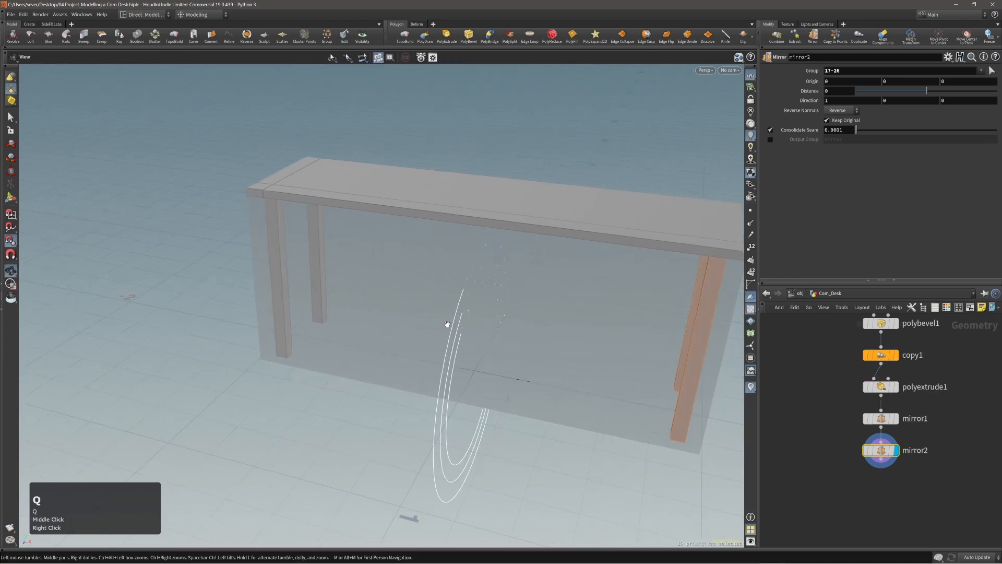
- Clear the templated blockout from the viewport so that only the desk geometry is displayed
{"action": "left_click_drag", "start_coordinate": [448, 324], "coordinate": [508, 308]}
{"action": "middle_click_drag", "start_coordinate": [508, 308], "coordinate": [385, 314]}
{"action": "left_click_drag", "start_coordinate": [385, 314], "coordinate": [507, 325]}
{"action": "middle_click_drag", "start_coordinate": [508, 324], "coordinate": [484, 317]}
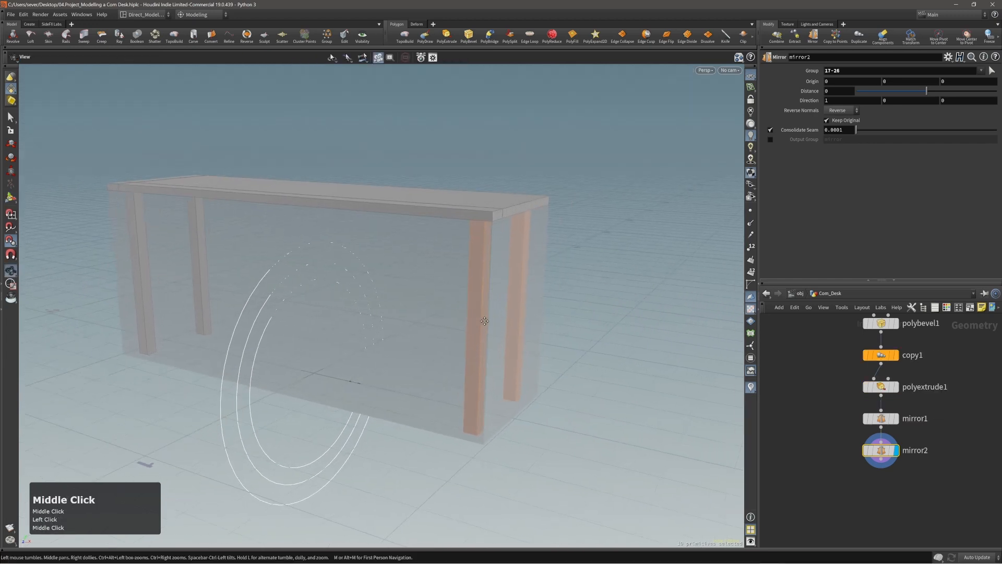
{"action": "left_click_drag", "start_coordinate": [483, 317], "coordinate": [486, 320]}
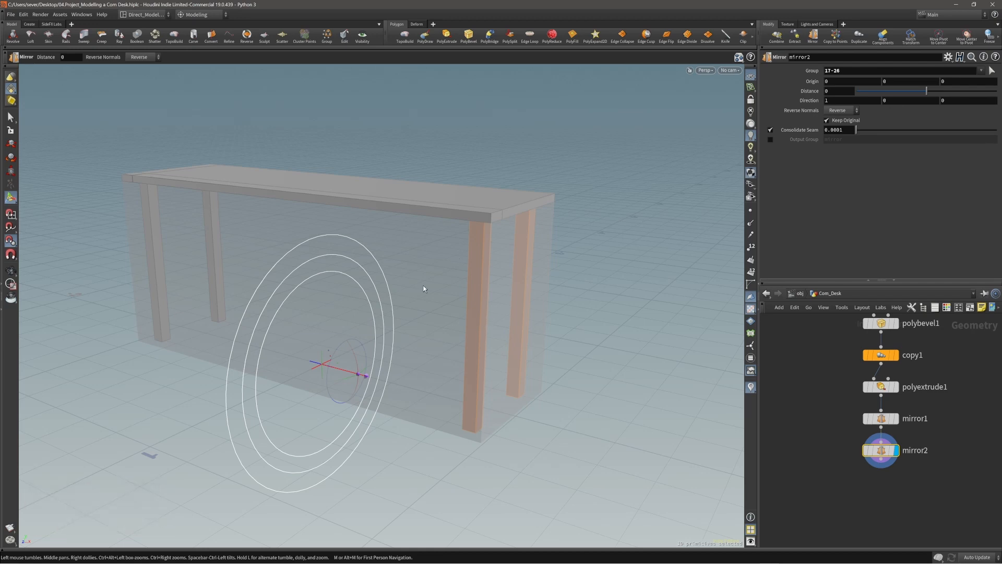
{"action": "key", "text": "ctrl+shift+f"}
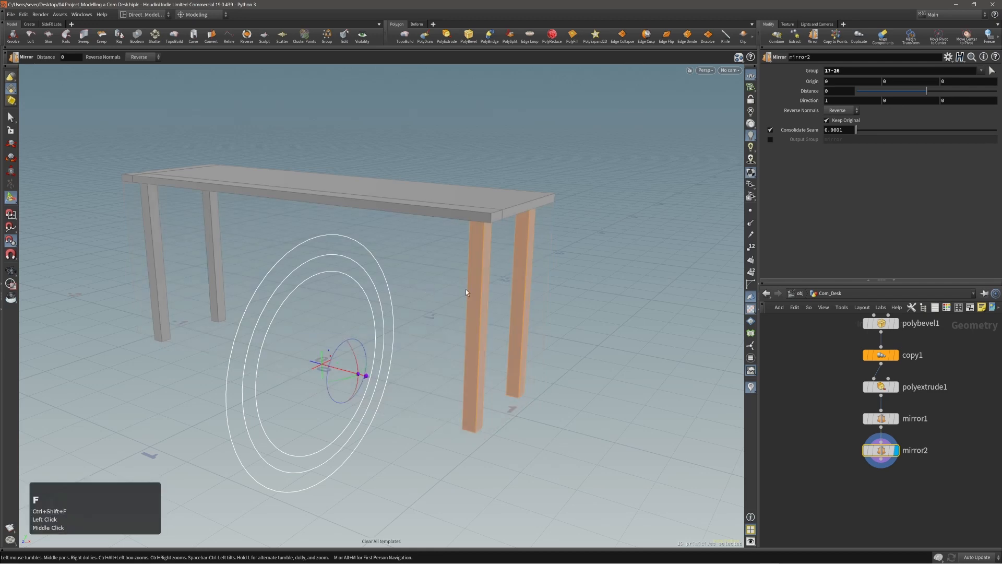
{"action": "left_click_drag", "start_coordinate": [476, 285], "coordinate": [476, 284], "text": "alt"}
{"action": "right_click_drag", "start_coordinate": [476, 284], "coordinate": [495, 286], "text": "alt"}
{"action": "middle_click_drag", "start_coordinate": [495, 287], "coordinate": [496, 285], "text": "alt"}
- PolyBridge the facing inner sides of the two newly mirrored legs to form a solid end panel
{"action": "key", "text": "3"}
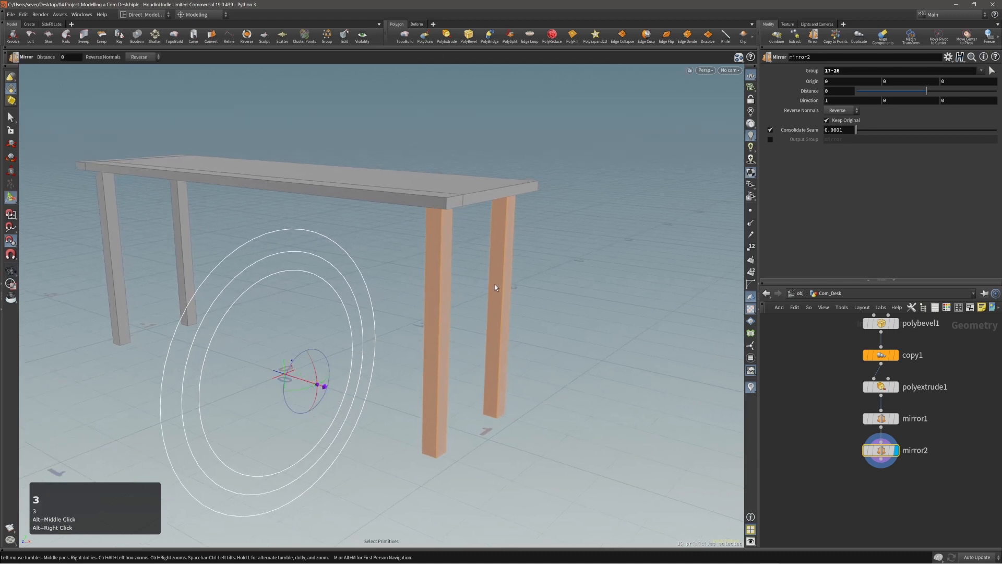
{"action": "left_click", "coordinate": [506, 310]}
{"action": "left_click_drag", "start_coordinate": [507, 310], "coordinate": [418, 286], "text": "alt"}
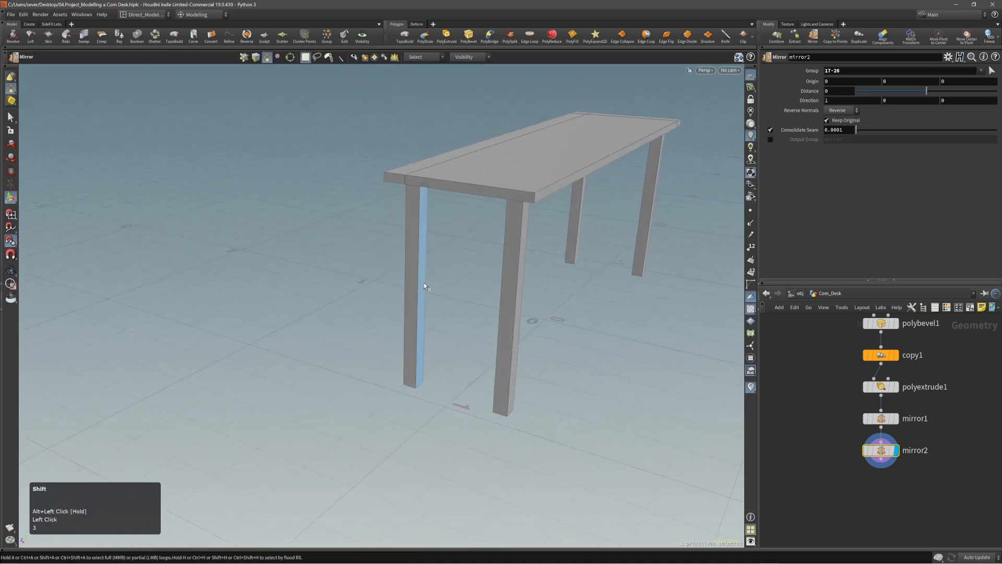
{"action": "left_click", "coordinate": [423, 283]}
{"action": "mouse_move", "coordinate": [424, 283]}
{"action": "right_mouse_down", "text": "alt"}
{"action": "mouse_move", "coordinate": [434, 276]}
{"action": "mouse_move", "coordinate": [426, 282]}
{"action": "right_mouse_up", "text": "alt"}
{"action": "left_click_drag", "start_coordinate": [426, 282], "coordinate": [424, 280], "text": "alt"}
{"action": "left_click", "coordinate": [424, 280]}
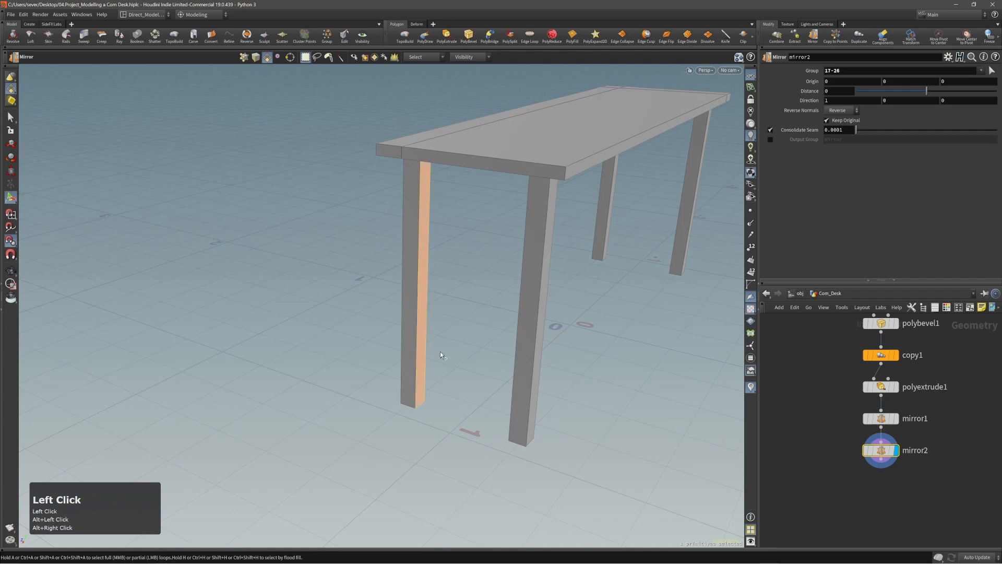
{"action": "left_click_drag", "start_coordinate": [442, 351], "coordinate": [430, 298], "text": "alt"}
{"action": "right_click_drag", "start_coordinate": [430, 297], "coordinate": [429, 292], "text": "alt"}
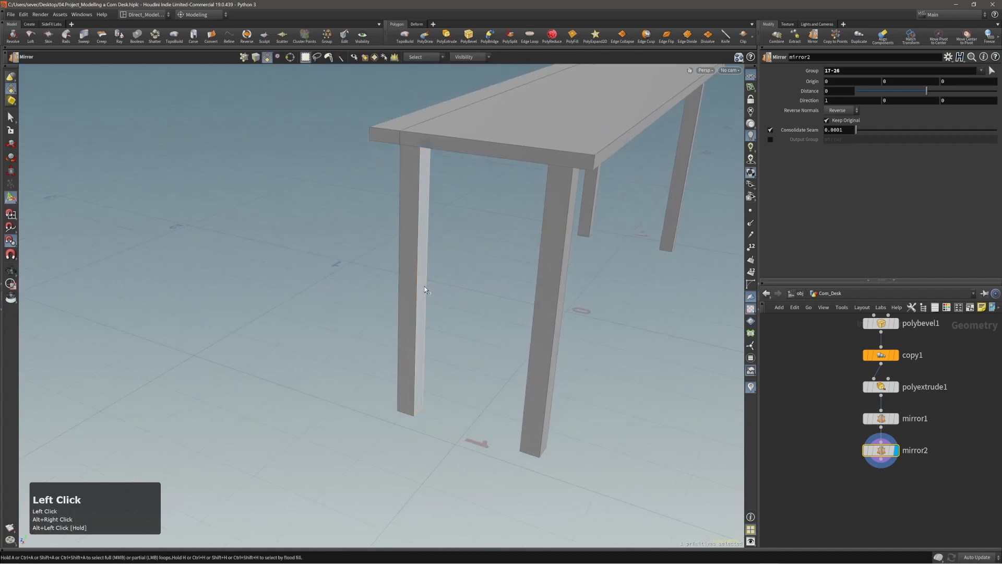
{"action": "key", "text": "c"}
{"action": "left_click", "coordinate": [444, 285]}
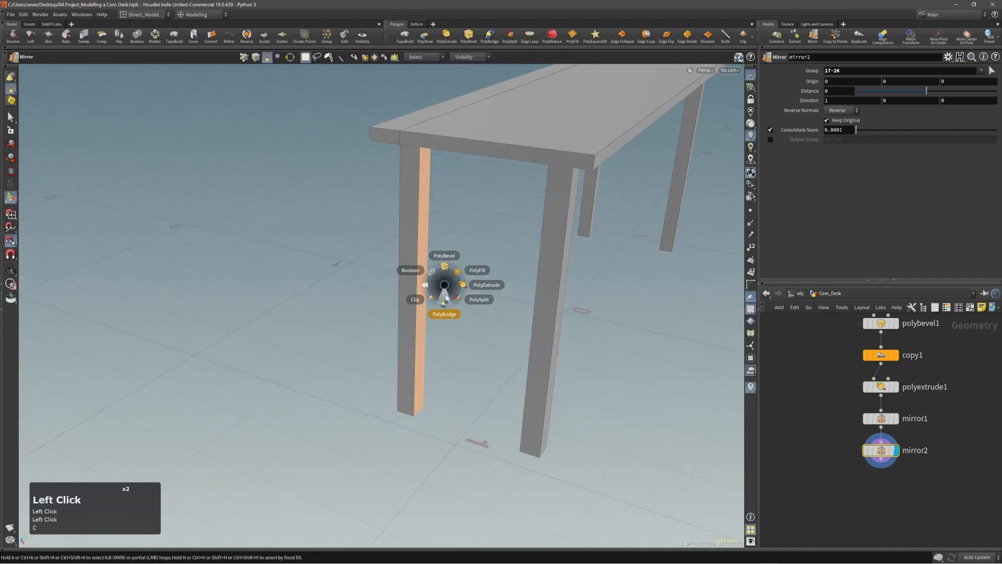
{"action": "left_click", "coordinate": [445, 298]}
{"action": "left_click_drag", "start_coordinate": [445, 298], "coordinate": [521, 265], "text": "alt"}
{"action": "left_click", "coordinate": [521, 265]}
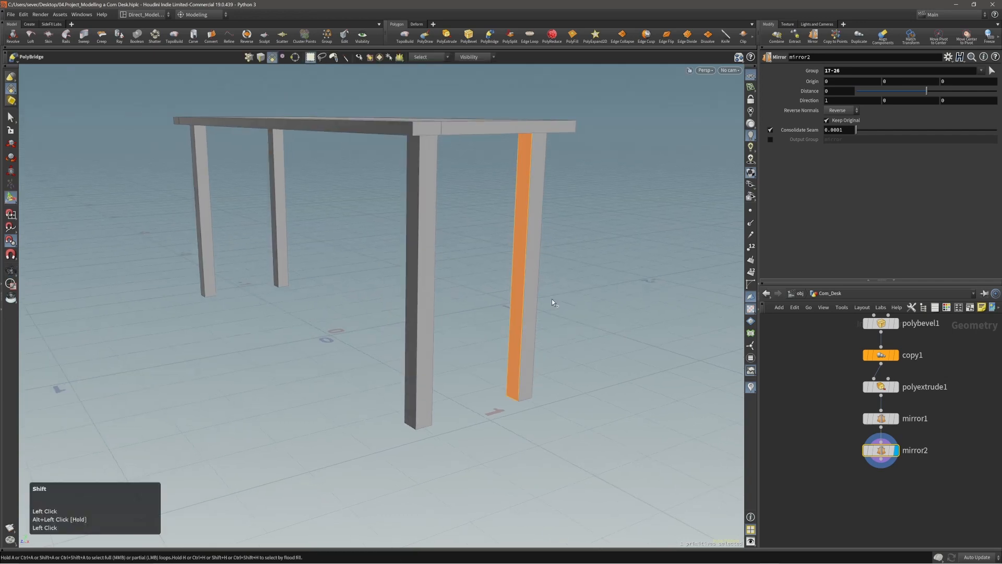
{"action": "right_click", "coordinate": [553, 299], "text": "shift"}
{"action": "left_click_drag", "start_coordinate": [505, 291], "coordinate": [473, 298], "text": "alt"}
{"action": "right_click_drag", "start_coordinate": [473, 299], "coordinate": [463, 311], "text": "alt"}
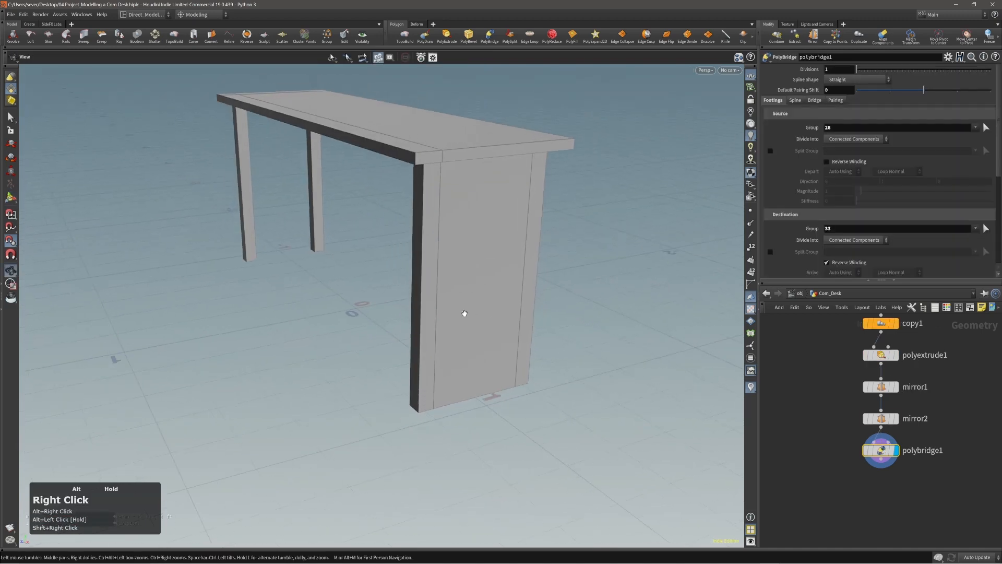
- Select the entire desktop slab and hide its primitives to expose the tops of the legs and end panel
{"action": "middle_click_drag", "start_coordinate": [463, 311], "coordinate": [472, 347], "text": "alt"}
{"action": "left_click_drag", "start_coordinate": [472, 346], "coordinate": [468, 316], "text": "alt"}
{"action": "left_click", "coordinate": [468, 302]}
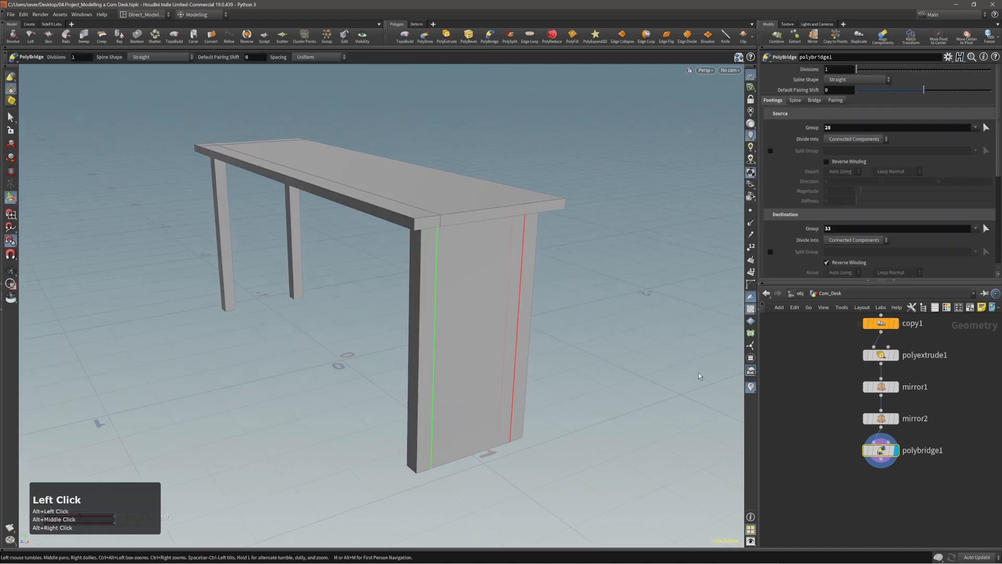
{"action": "middle_click_drag", "start_coordinate": [486, 305], "coordinate": [512, 389], "text": "alt"}
{"action": "right_click_drag", "start_coordinate": [512, 365], "coordinate": [490, 384], "text": "alt"}
{"action": "middle_click_drag", "start_coordinate": [490, 385], "coordinate": [498, 368], "text": "alt"}
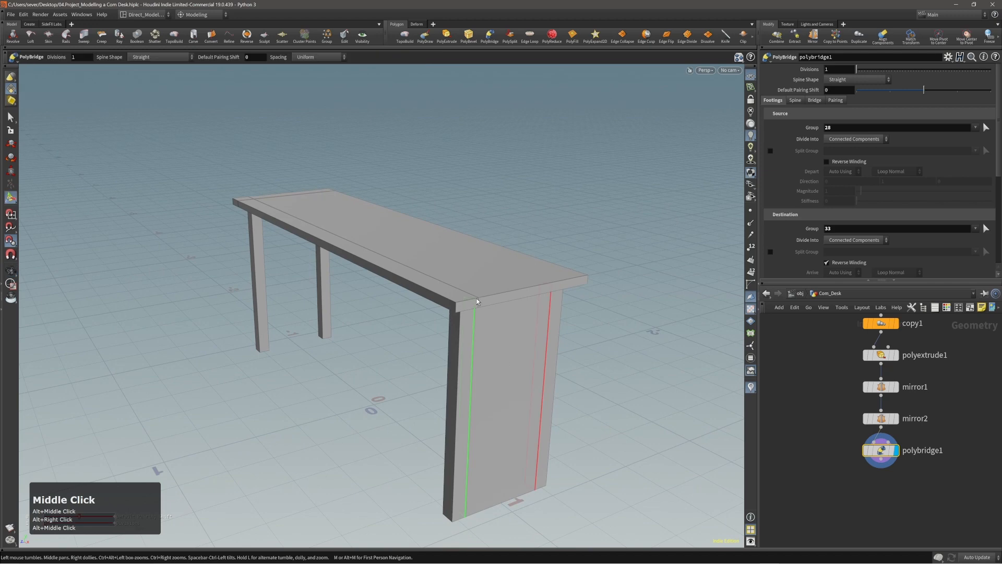
{"action": "key", "text": "3"}
{"action": "double_click", "coordinate": [472, 280]}
{"action": "left_click_drag", "start_coordinate": [472, 281], "coordinate": [480, 282], "text": "alt"}
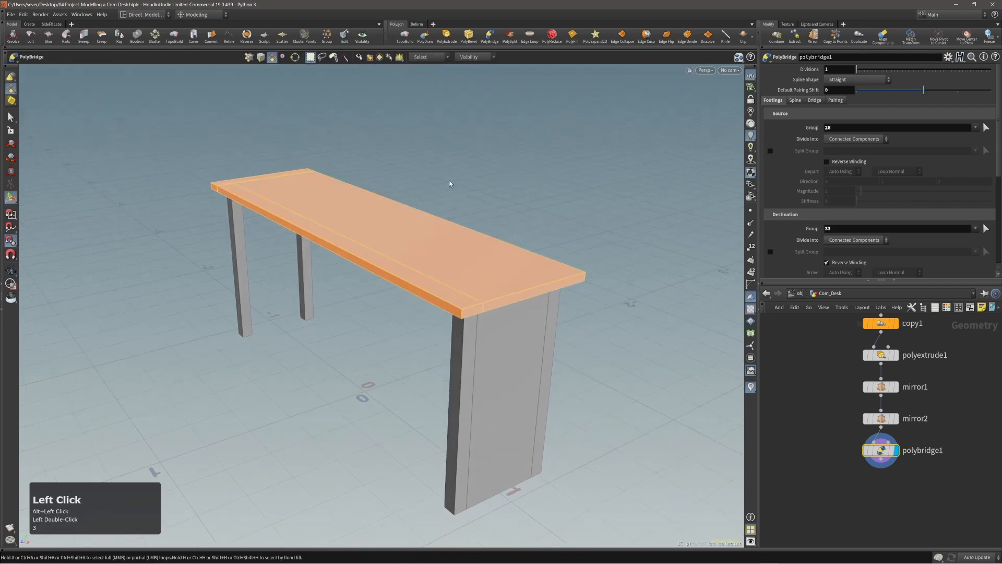
{"action": "left_click", "coordinate": [426, 57]}
{"action": "left_click_drag", "start_coordinate": [430, 76], "coordinate": [476, 68]}
- Delete the top face of the bridged section between the two end legs
{"action": "left_click_drag", "start_coordinate": [501, 209], "coordinate": [513, 261], "text": "alt"}
{"action": "key", "text": "3"}
{"action": "left_click", "coordinate": [512, 291]}
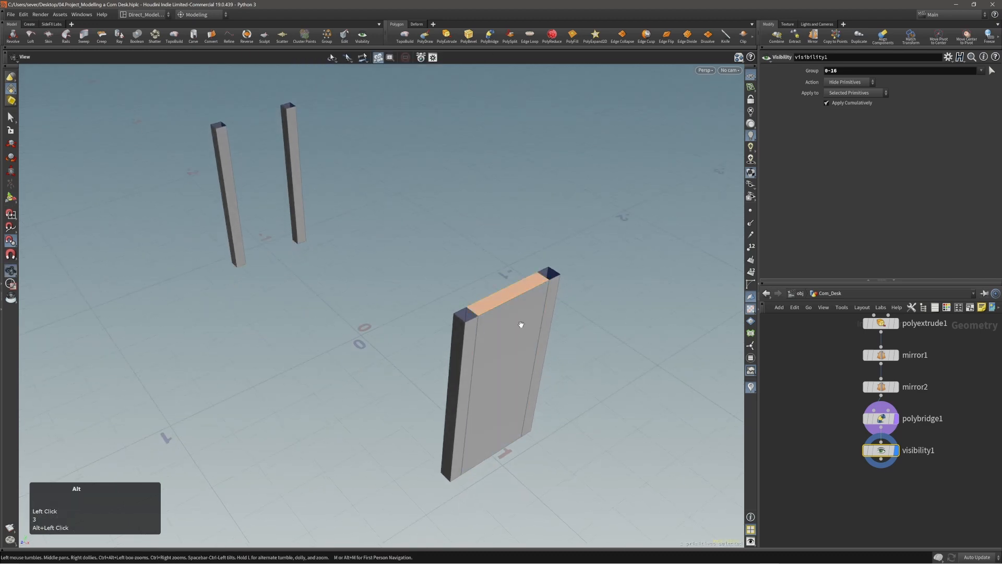
{"action": "left_click_drag", "start_coordinate": [521, 323], "coordinate": [510, 252], "text": "alt"}
{"action": "key", "text": "alt+grave"}
- Unhide all primitives to bring the desktop slab back
{"action": "key", "text": "s"}
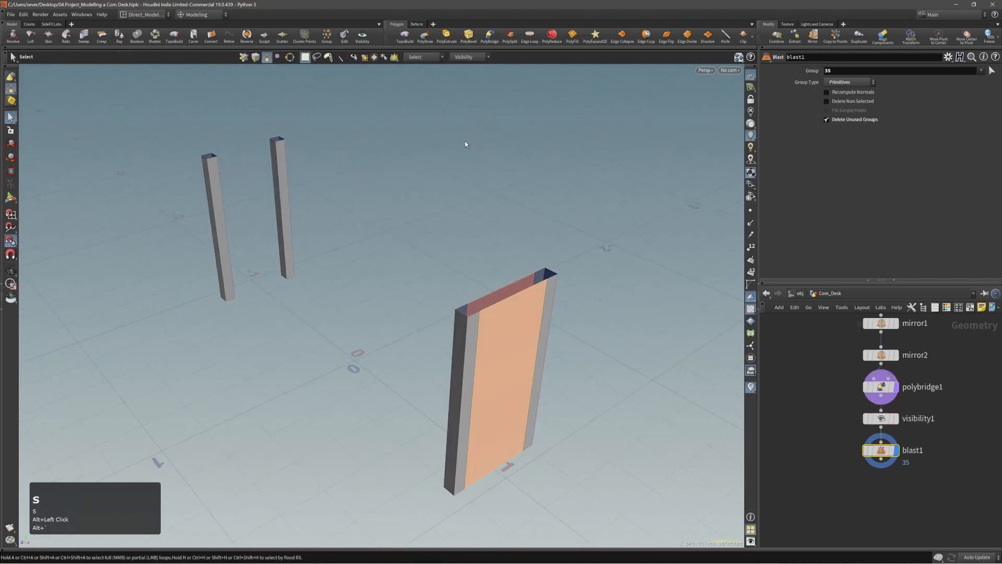
{"action": "left_click", "coordinate": [466, 57]}
{"action": "left_click", "coordinate": [465, 85]}
{"action": "right_click_drag", "start_coordinate": [586, 230], "coordinate": [470, 235], "text": "alt"}
{"action": "left_click_drag", "start_coordinate": [470, 235], "coordinate": [507, 206], "text": "alt"}
- Select the whole end panel and thin it by scaling along X to about 0.45
{"action": "double_click", "coordinate": [537, 346]}
{"action": "mouse_move", "coordinate": [510, 358]}
{"action": "left_mouse_down", "text": "alt"}
{"action": "mouse_move", "coordinate": [522, 330]}
{"action": "mouse_move", "coordinate": [519, 341]}
{"action": "left_mouse_up", "text": "alt"}
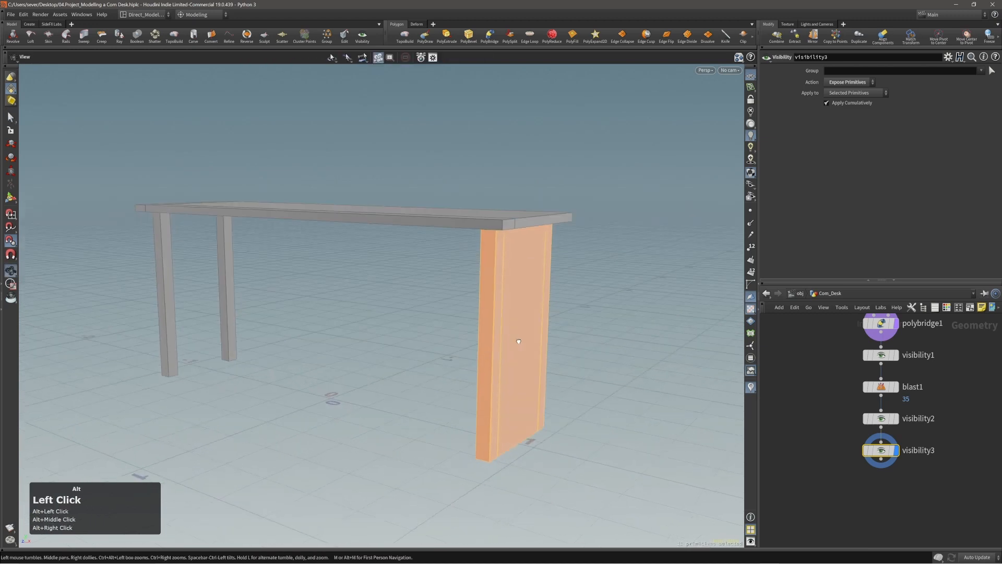
{"action": "key", "text": "e"}
{"action": "key", "text": "m"}
{"action": "middle_click_drag", "start_coordinate": [580, 360], "coordinate": [564, 343]}
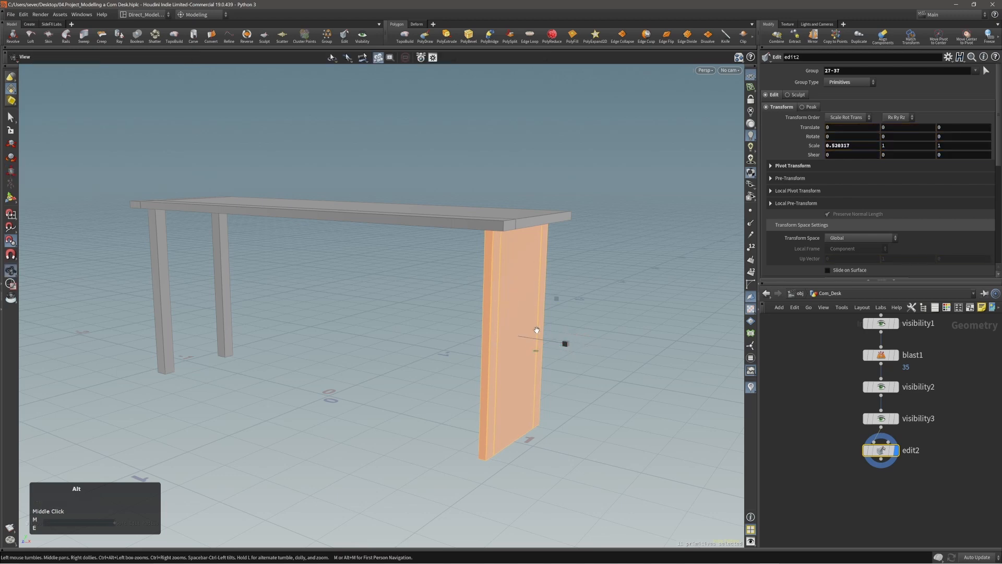
{"action": "left_click_drag", "start_coordinate": [564, 342], "coordinate": [571, 351], "text": "alt"}
{"action": "middle_click_drag", "start_coordinate": [632, 395], "coordinate": [615, 388]}
{"action": "right_click_drag", "start_coordinate": [615, 387], "coordinate": [450, 353], "text": "alt"}
{"action": "left_click_drag", "start_coordinate": [450, 354], "coordinate": [477, 368], "text": "alt"}
{"action": "left_click", "coordinate": [440, 334]}
{"action": "right_click_drag", "start_coordinate": [478, 368], "coordinate": [494, 359], "text": "alt"}
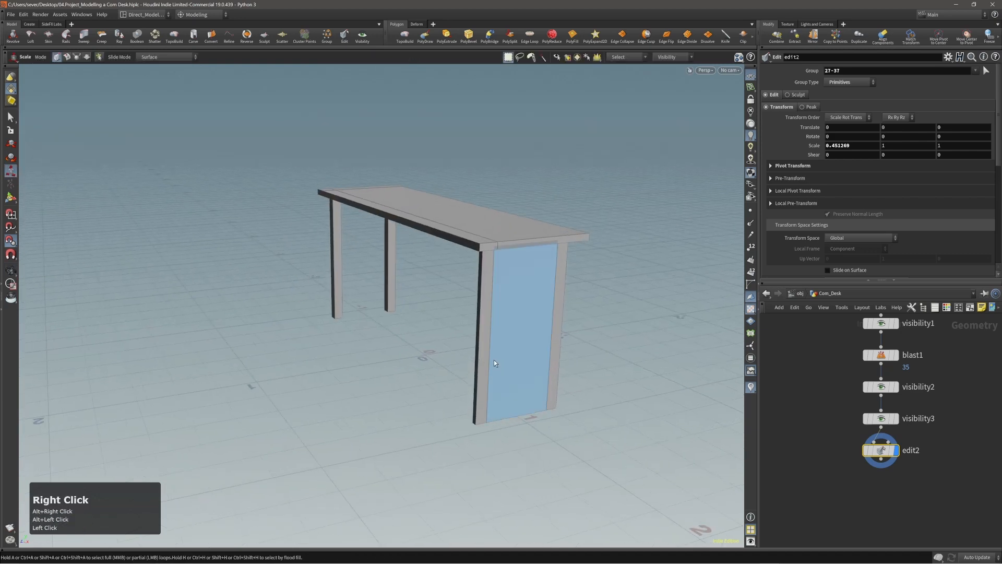
- Dissolve the two vertical edge loops left on the end panel by the bridged legs
{"action": "key", "text": "2"}
{"action": "double_click", "coordinate": [490, 351]}
{"action": "double_click", "coordinate": [553, 324], "text": "shift"}
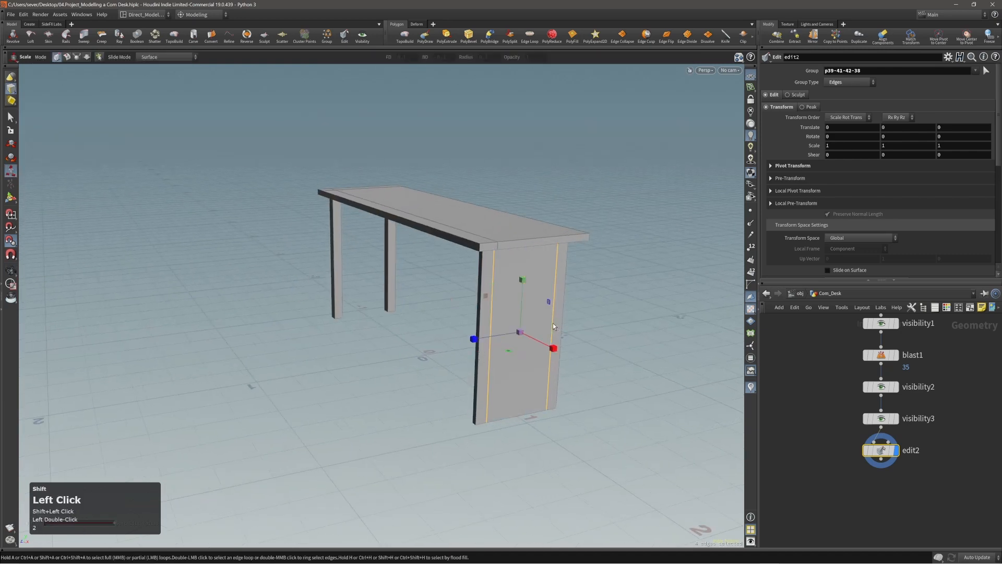
{"action": "left_click_drag", "start_coordinate": [553, 339], "coordinate": [575, 334], "text": "alt+shift"}
{"action": "key", "text": "alt+grave"}
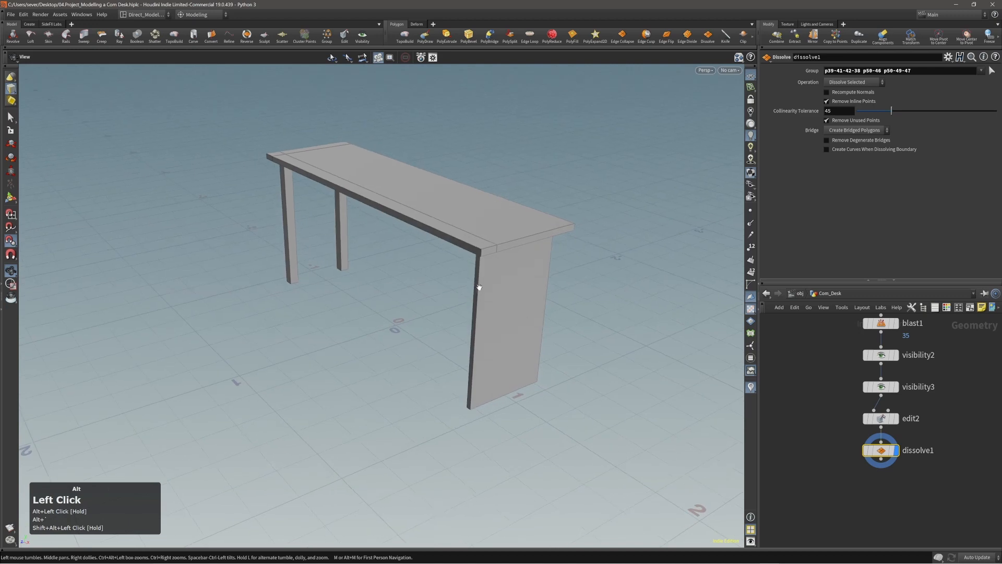
- Select the faces on the underside of the desktop slab, including the small corner bevel, and delete them
{"action": "middle_click_drag", "start_coordinate": [381, 246], "coordinate": [421, 308], "text": "alt"}
{"action": "left_click_drag", "start_coordinate": [421, 309], "coordinate": [616, 279], "text": "alt"}
{"action": "middle_click_drag", "start_coordinate": [362, 370], "coordinate": [465, 283], "text": "alt"}
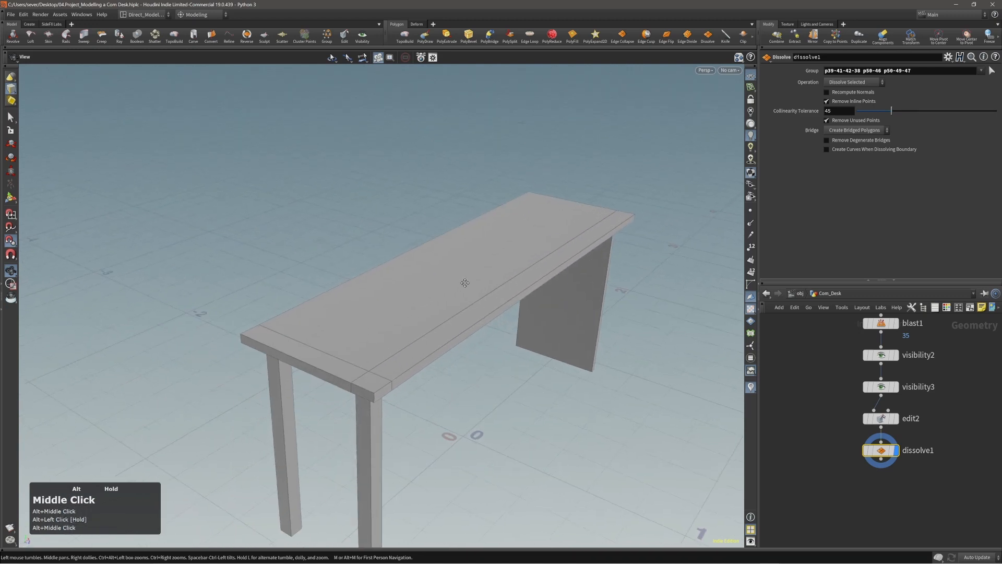
{"action": "right_click_drag", "start_coordinate": [465, 284], "coordinate": [421, 365], "text": "alt"}
{"action": "left_click_drag", "start_coordinate": [421, 365], "coordinate": [320, 257], "text": "alt"}
{"action": "middle_click_drag", "start_coordinate": [454, 444], "coordinate": [449, 405], "text": "alt"}
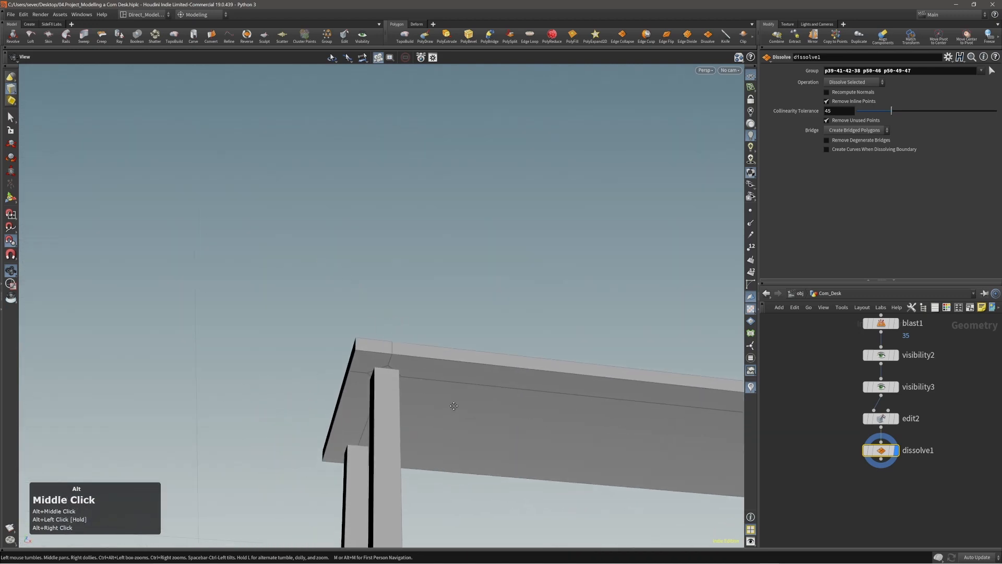
{"action": "key", "text": "3"}
{"action": "left_click", "coordinate": [388, 368]}
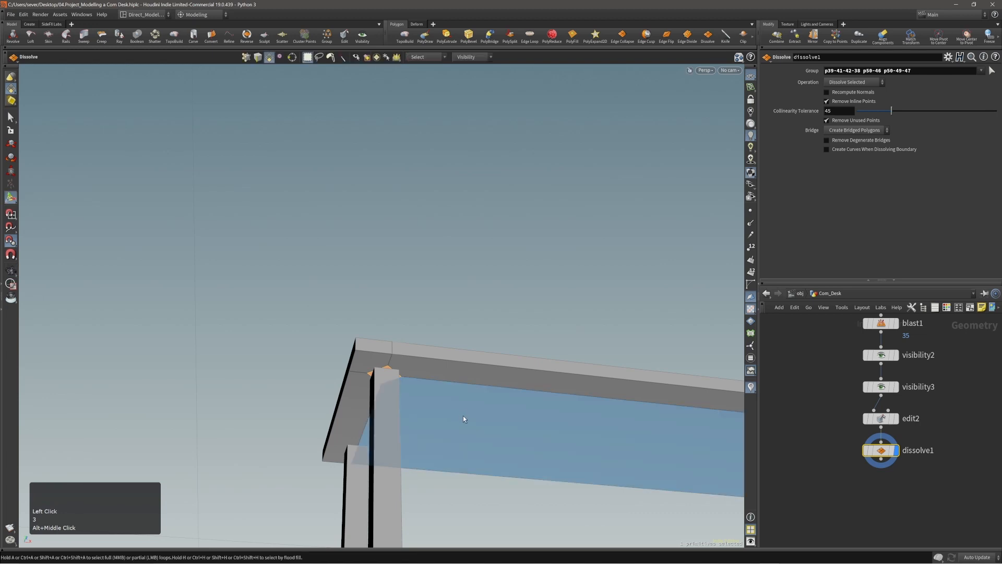
{"action": "key", "text": "shift+g"}
{"action": "left_click_drag", "start_coordinate": [454, 396], "coordinate": [395, 349], "text": "alt"}
{"action": "key", "text": "alt+grave"}
- Dissolve the lengthwise and crosswise split edge loops that remain on the desktop slab
{"action": "key", "text": "2"}
{"action": "double_click", "coordinate": [395, 346]}
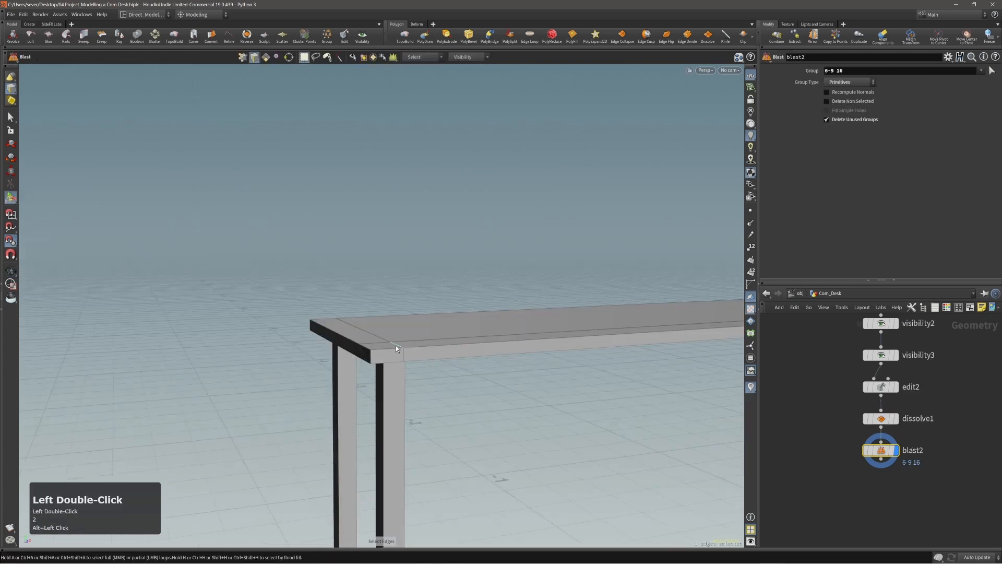
{"action": "left_click", "coordinate": [397, 343], "text": "shift"}
{"action": "key", "text": "Delete"}
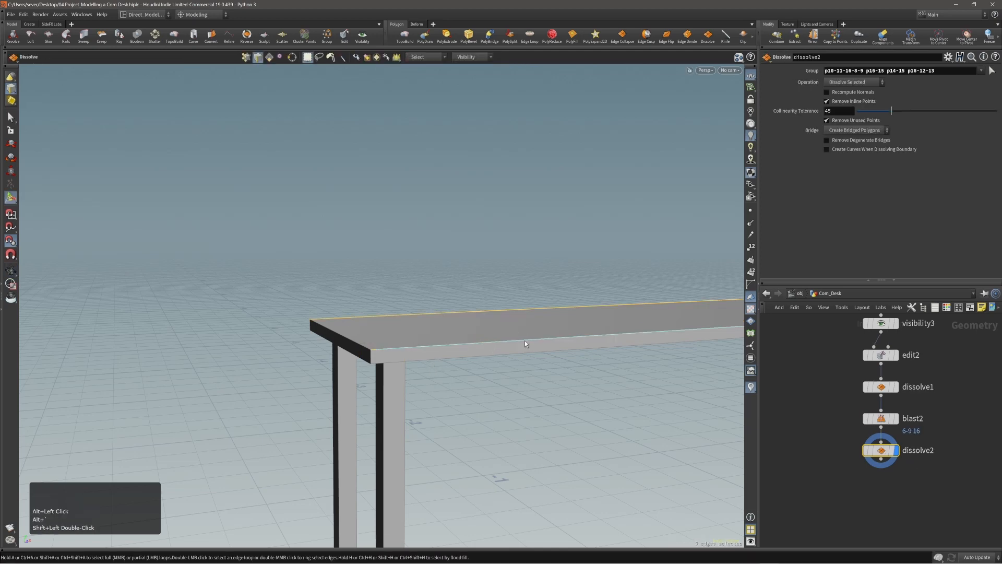
- Close the desktop's open underside from its boundary edge with PolyFill in Quadrilaterals mode
{"action": "right_click_drag", "start_coordinate": [526, 342], "coordinate": [471, 363], "text": "alt"}
{"action": "middle_click_drag", "start_coordinate": [471, 363], "coordinate": [405, 347], "text": "alt"}
{"action": "left_click_drag", "start_coordinate": [405, 346], "coordinate": [438, 258], "text": "alt"}
{"action": "middle_click_drag", "start_coordinate": [438, 257], "coordinate": [444, 282], "text": "alt"}
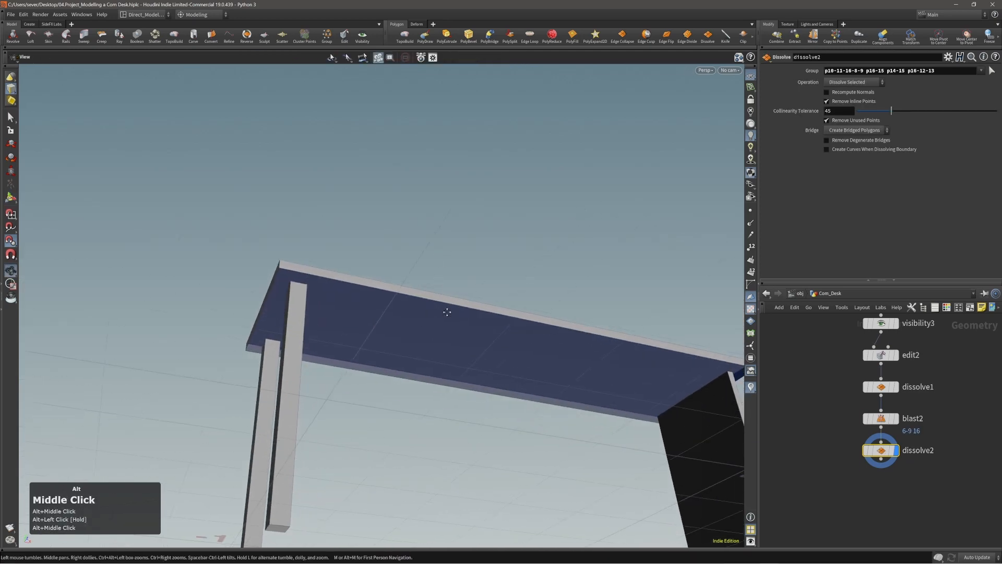
{"action": "key", "text": "2"}
{"action": "key", "text": "c"}
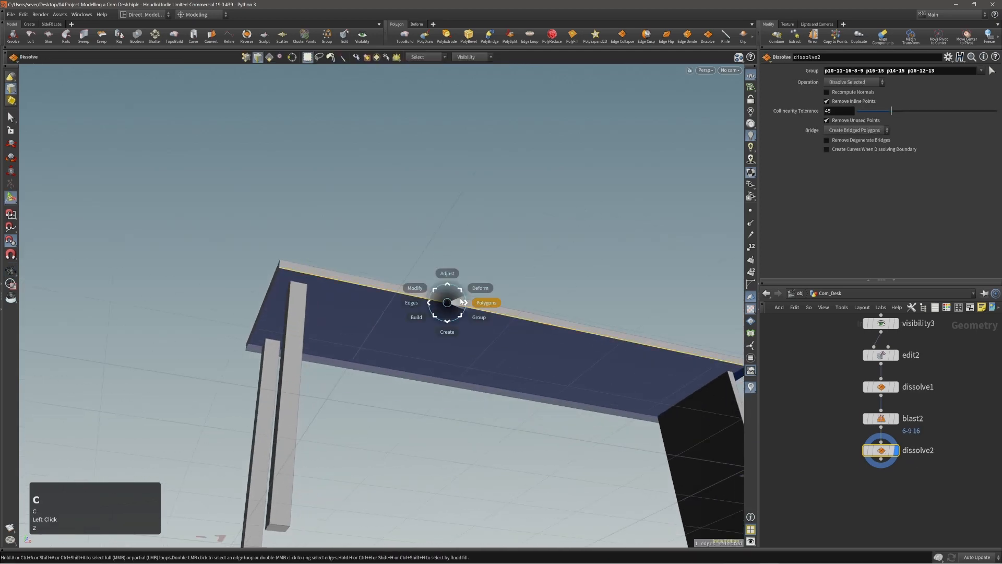
{"action": "left_click", "coordinate": [447, 309]}
{"action": "left_click", "coordinate": [447, 306]}
{"action": "key", "text": "c"}
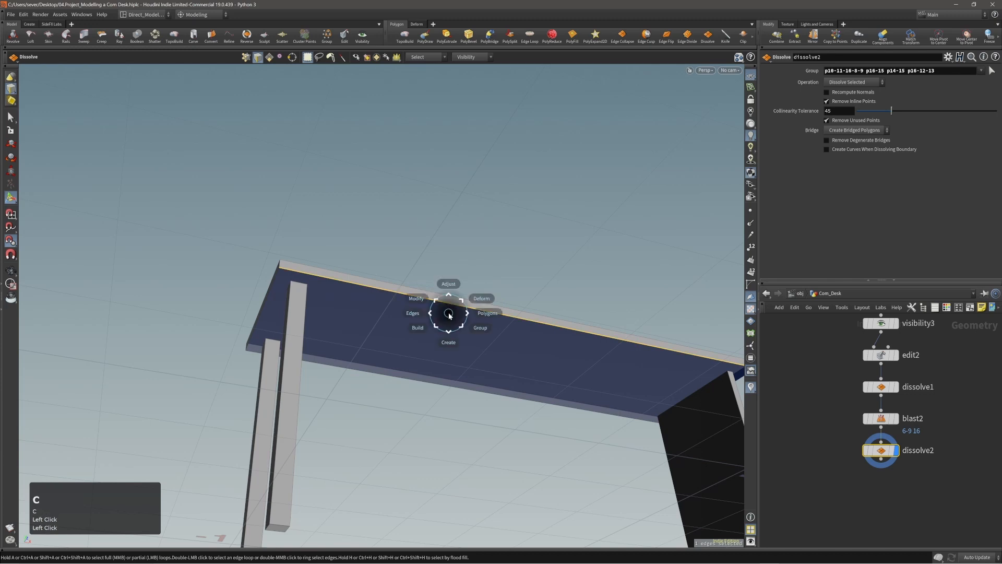
{"action": "left_click", "coordinate": [464, 311]}
{"action": "left_click", "coordinate": [463, 308]}
{"action": "right_click_drag", "start_coordinate": [463, 309], "coordinate": [426, 332], "text": "alt"}
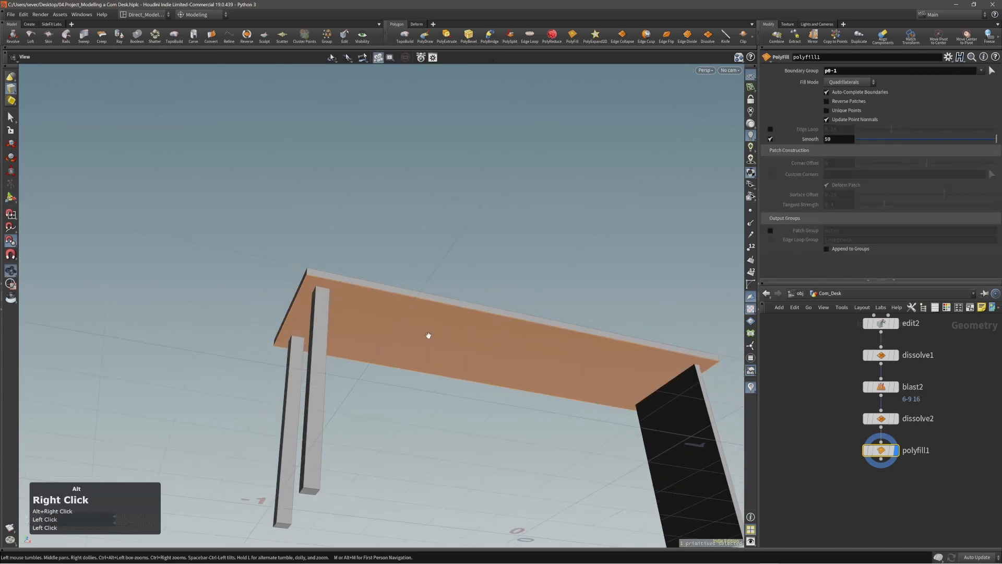
{"action": "left_click_drag", "start_coordinate": [426, 332], "coordinate": [424, 370], "text": "alt"}
{"action": "left_click", "coordinate": [447, 403]}
{"action": "left_click_drag", "start_coordinate": [447, 403], "coordinate": [386, 332], "text": "alt"}
{"action": "middle_click_drag", "start_coordinate": [460, 351], "coordinate": [378, 353], "text": "alt"}
{"action": "left_click_drag", "start_coordinate": [378, 353], "coordinate": [431, 380], "text": "alt"}
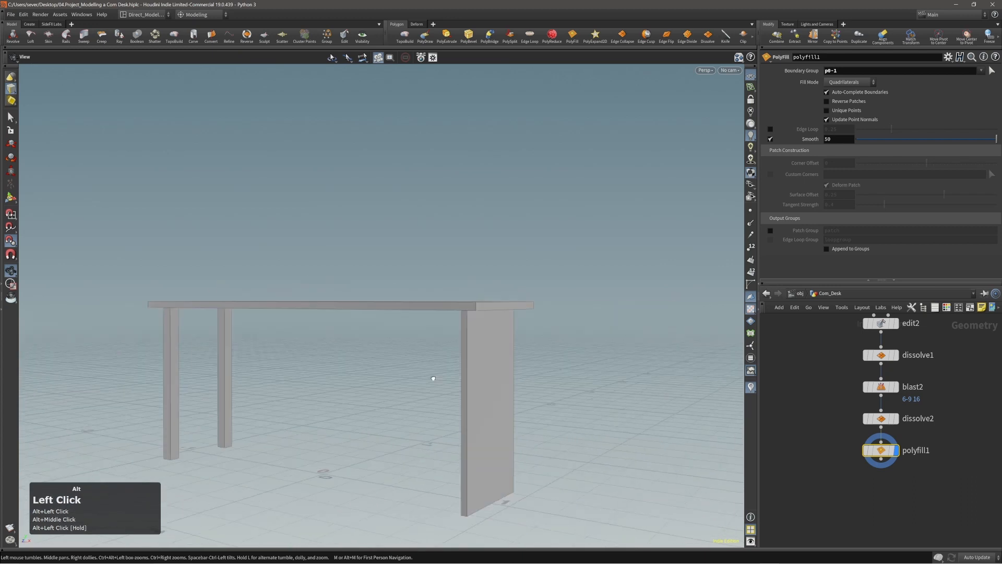
- Insert a horizontal edge loop across the end panel a little below the desktop, checking its height against the reference drawing
{"action": "right_click_drag", "start_coordinate": [432, 380], "coordinate": [490, 403], "text": "alt"}
{"action": "middle_click_drag", "start_coordinate": [490, 403], "coordinate": [511, 377], "text": "alt"}
{"action": "key", "text": "c"}
{"action": "left_click", "coordinate": [498, 375]}
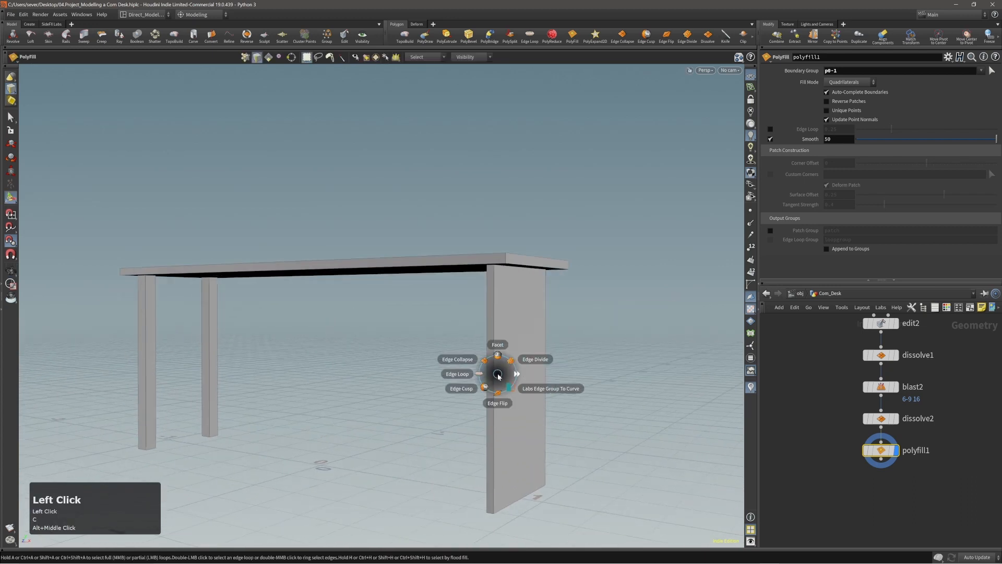
{"action": "left_click", "coordinate": [486, 375]}
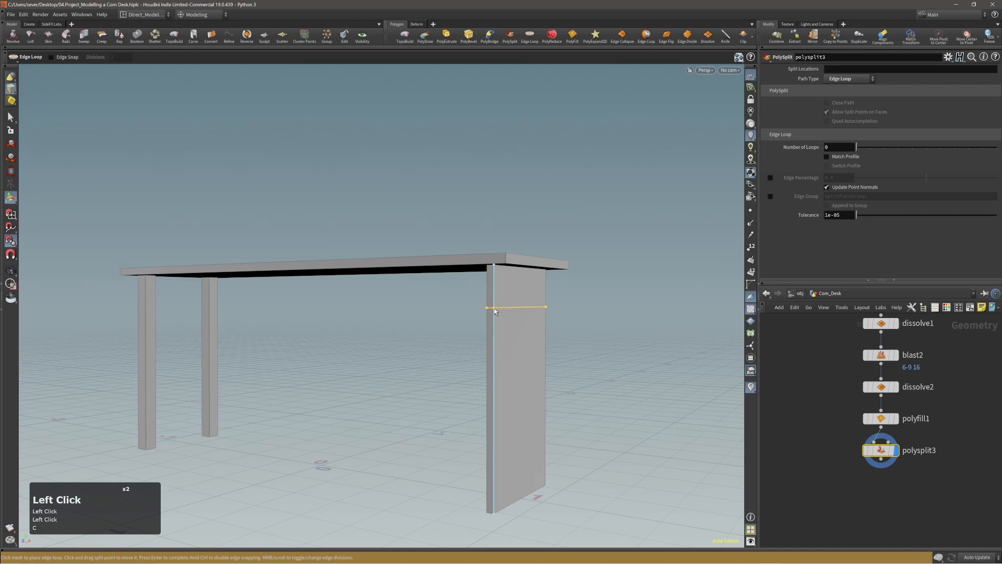
{"action": "left_click", "coordinate": [494, 306]}
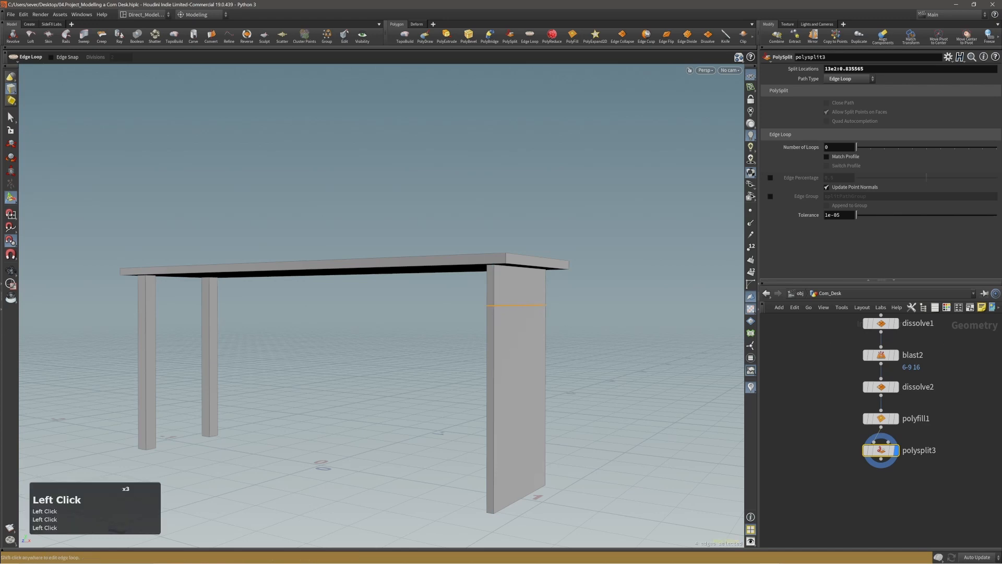
{"action": "right_click_drag", "start_coordinate": [1001, 283], "coordinate": [500, 296]}
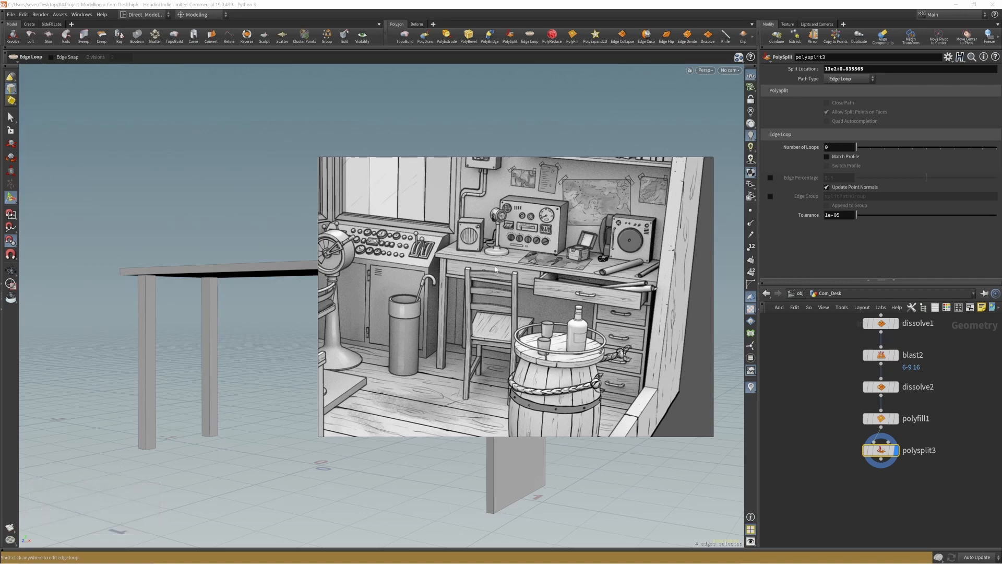
{"action": "right_click_drag", "start_coordinate": [478, 286], "coordinate": [1001, 307]}
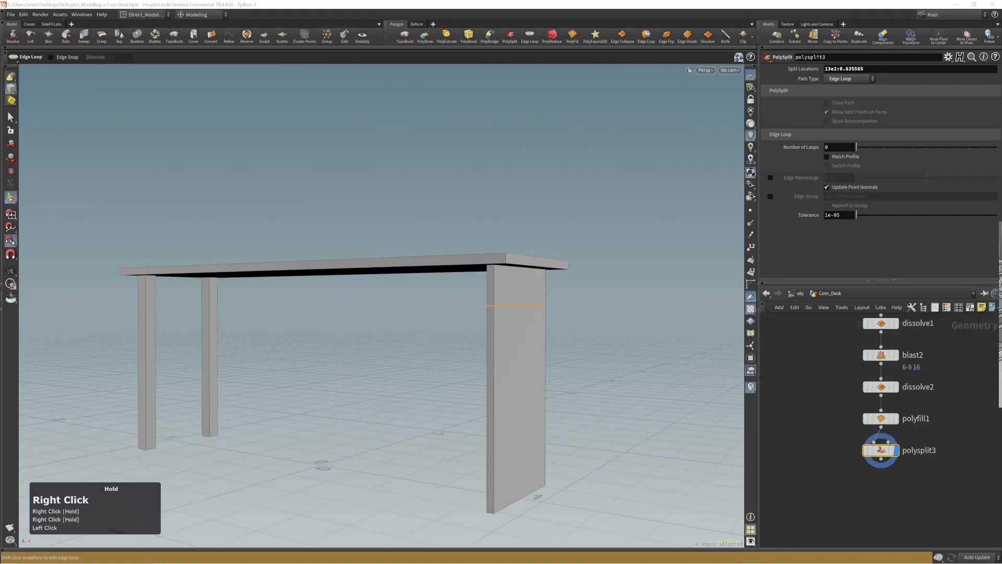
{"action": "left_click_drag", "start_coordinate": [527, 348], "coordinate": [526, 324], "text": "alt"}
{"action": "right_click_drag", "start_coordinate": [526, 324], "coordinate": [505, 312], "text": "alt"}
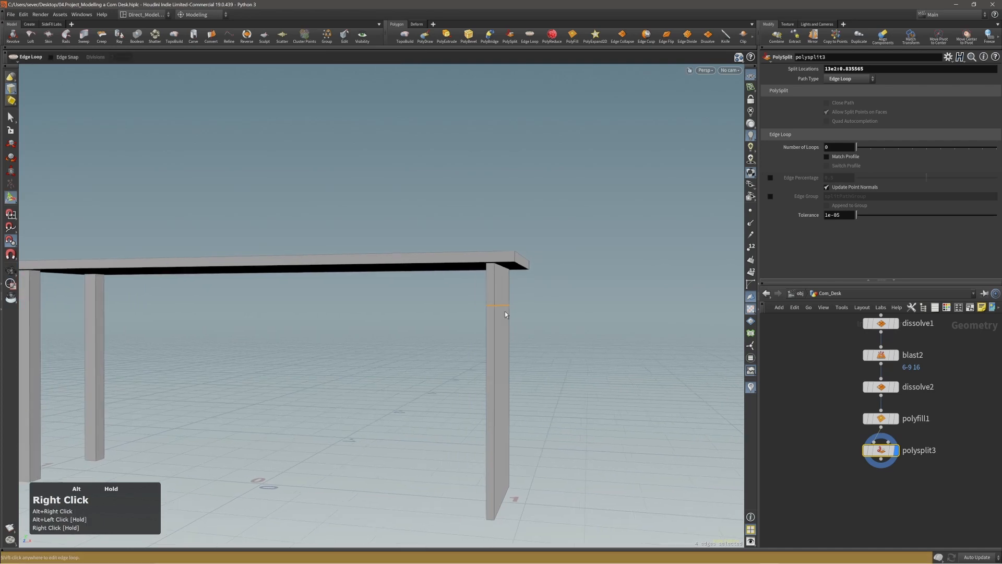
{"action": "key", "text": "c"}
{"action": "left_click", "coordinate": [518, 312]}
{"action": "key", "text": "ctrl+z"}
{"action": "left_click_drag", "start_coordinate": [517, 311], "coordinate": [503, 308], "text": "alt"}
{"action": "left_click", "coordinate": [502, 309]}
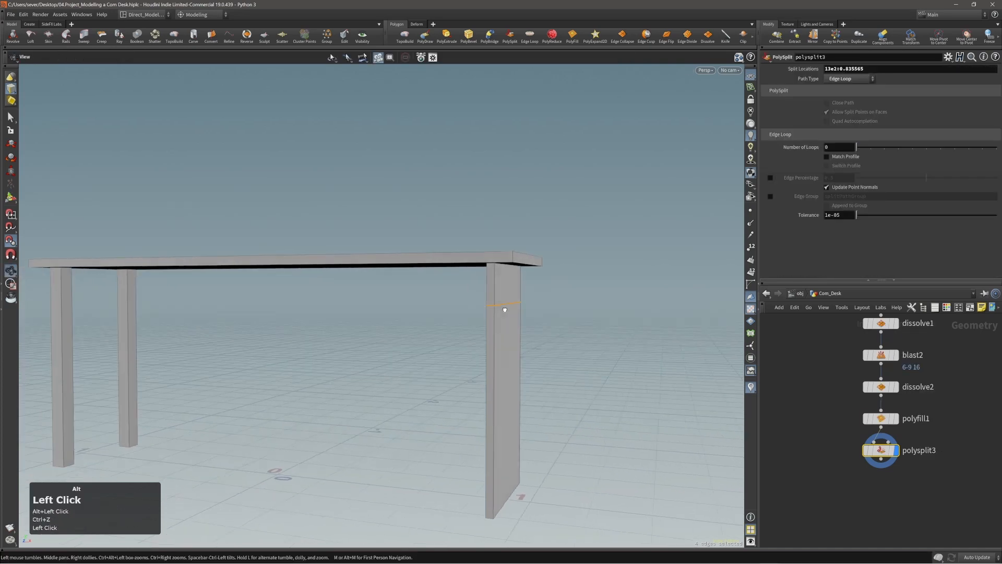
- Bevel the end panel's horizontal edge loop into a narrow band with a distance of about 0.014, with snapping off
{"action": "key", "text": "c"}
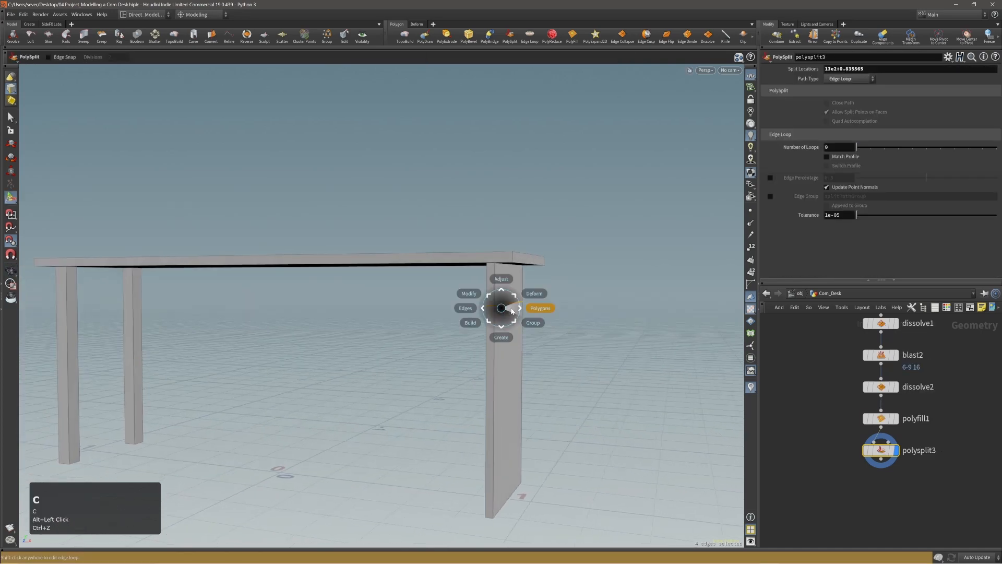
{"action": "left_click", "coordinate": [539, 309]}
{"action": "left_click", "coordinate": [510, 282]}
{"action": "key", "text": "alt"}
{"action": "key", "text": "alt"}
{"action": "right_click_drag", "start_coordinate": [496, 308], "coordinate": [518, 309], "text": "alt"}
{"action": "left_click_drag", "start_coordinate": [518, 309], "coordinate": [513, 318]}
{"action": "key", "text": "x"}
{"action": "key", "text": "x"}
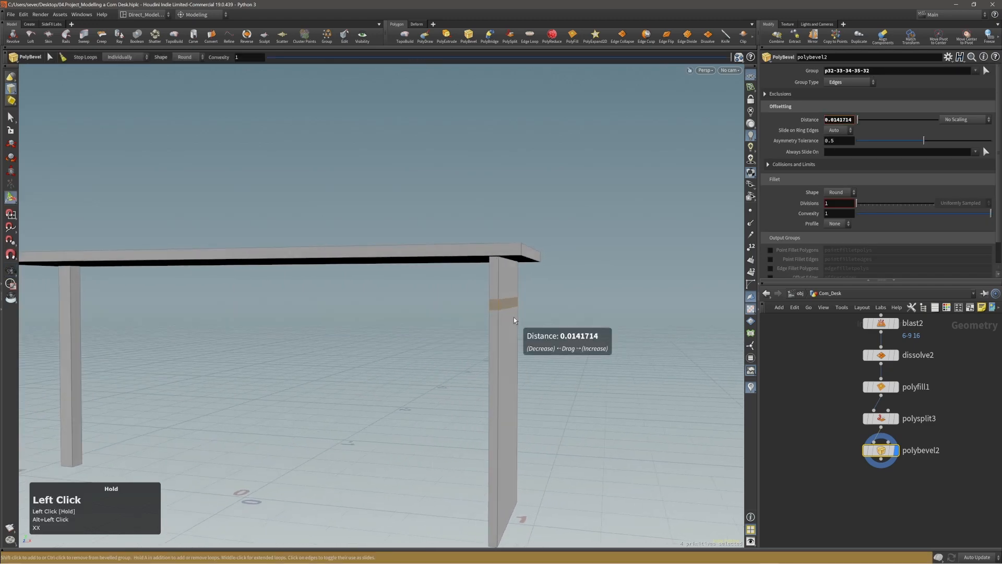
- Select the bevelled band's face on the inner side of the end panel and duplicate it as separate geometry
{"action": "right_click_drag", "start_coordinate": [514, 318], "coordinate": [501, 318], "text": "alt"}
{"action": "left_click_drag", "start_coordinate": [501, 318], "coordinate": [541, 326], "text": "alt"}
{"action": "right_click_drag", "start_coordinate": [540, 326], "coordinate": [487, 336], "text": "alt"}
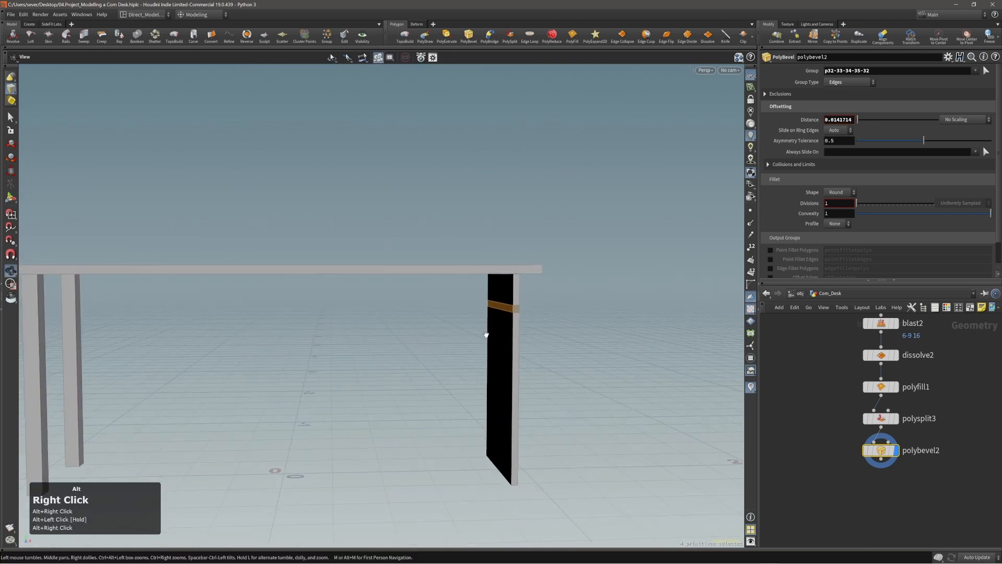
{"action": "middle_click_drag", "start_coordinate": [487, 335], "coordinate": [551, 342], "text": "alt"}
{"action": "right_click_drag", "start_coordinate": [550, 342], "coordinate": [569, 351], "text": "alt"}
{"action": "key", "text": "3"}
{"action": "left_click", "coordinate": [555, 315]}
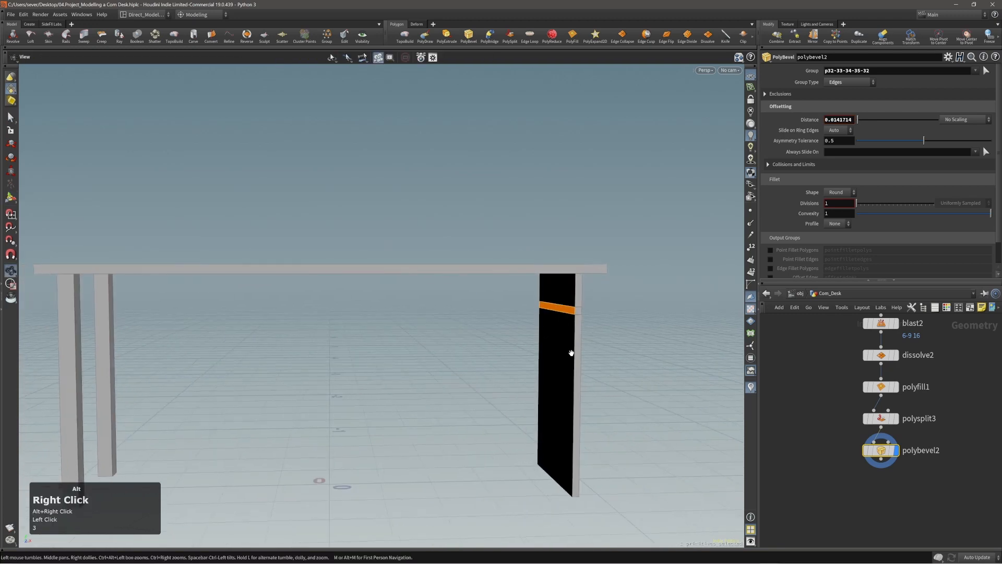
{"action": "key", "text": "c"}
{"action": "left_click", "coordinate": [554, 342]}
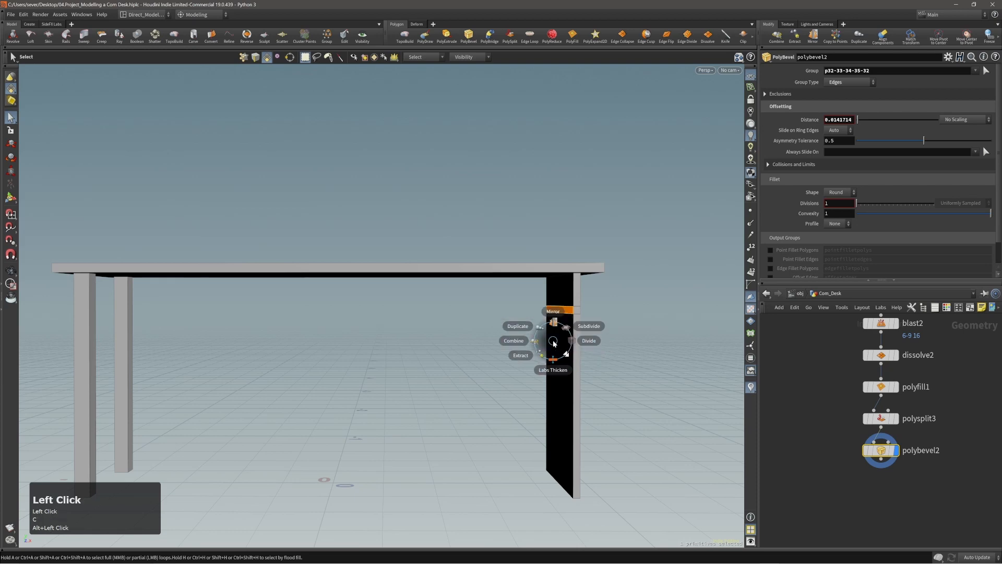
{"action": "left_click", "coordinate": [528, 332]}
- Extrude the duplicated face by about 1.77 with point snapping, up to the legs at the opposite end, forming a shelf
{"action": "right_click_drag", "start_coordinate": [544, 340], "coordinate": [572, 338], "text": "alt"}
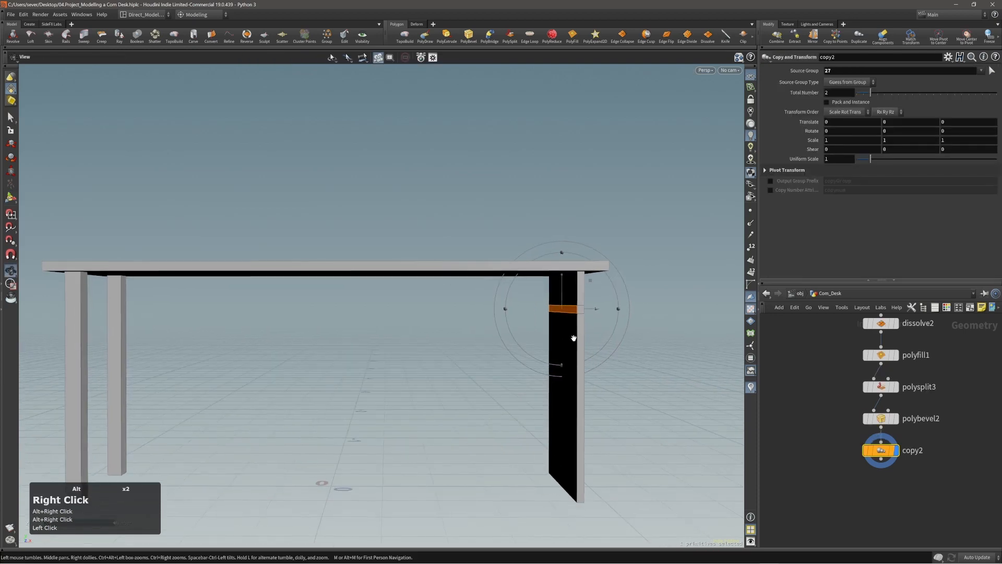
{"action": "middle_click_drag", "start_coordinate": [573, 338], "coordinate": [606, 327], "text": "alt"}
{"action": "left_click_drag", "start_coordinate": [607, 327], "coordinate": [322, 293], "text": "alt"}
{"action": "key", "text": "c"}
{"action": "left_click", "coordinate": [616, 320]}
{"action": "left_click", "coordinate": [633, 319]}
{"action": "middle_click_drag", "start_coordinate": [376, 326], "coordinate": [546, 348], "text": "alt"}
{"action": "key", "text": "x"}
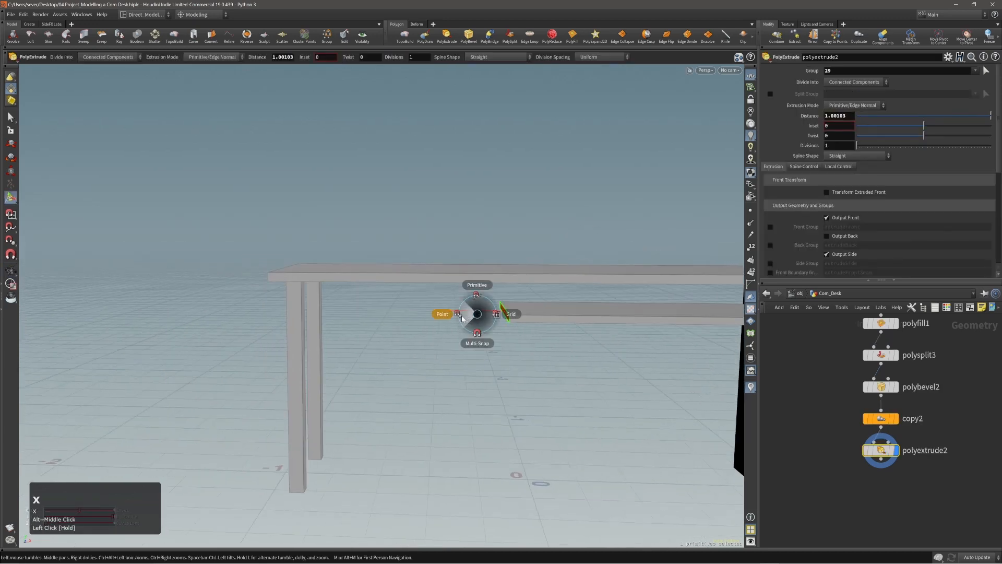
{"action": "left_click_drag", "start_coordinate": [470, 314], "coordinate": [330, 422]}
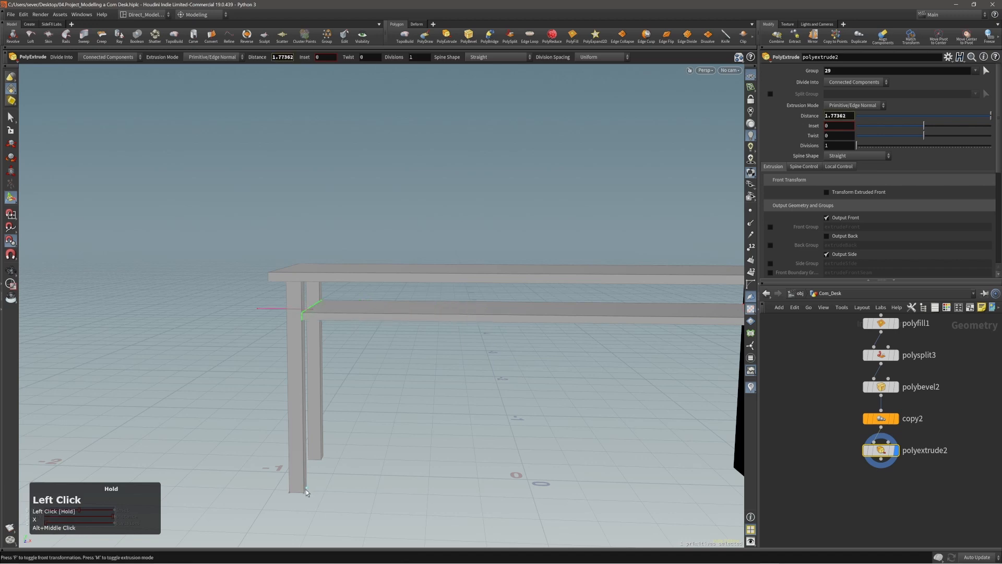
{"action": "left_click_drag", "start_coordinate": [306, 490], "coordinate": [305, 492]}
- Enable Output Back on the shelf extrusion to close its end at the panel
{"action": "left_click_drag", "start_coordinate": [320, 331], "coordinate": [357, 335], "text": "alt"}
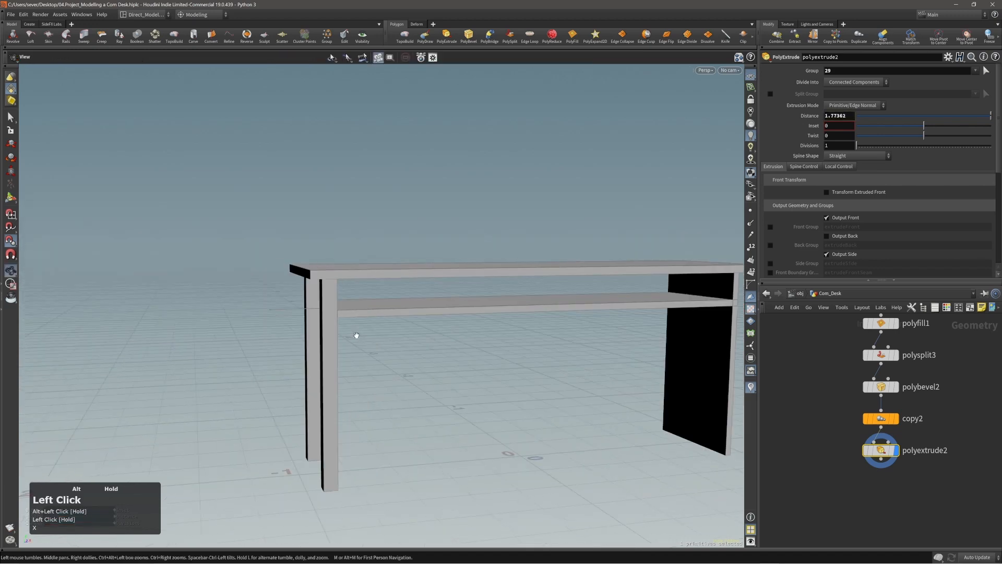
{"action": "middle_click_drag", "start_coordinate": [513, 309], "coordinate": [422, 302], "text": "alt"}
{"action": "left_click_drag", "start_coordinate": [587, 300], "coordinate": [520, 303], "text": "alt"}
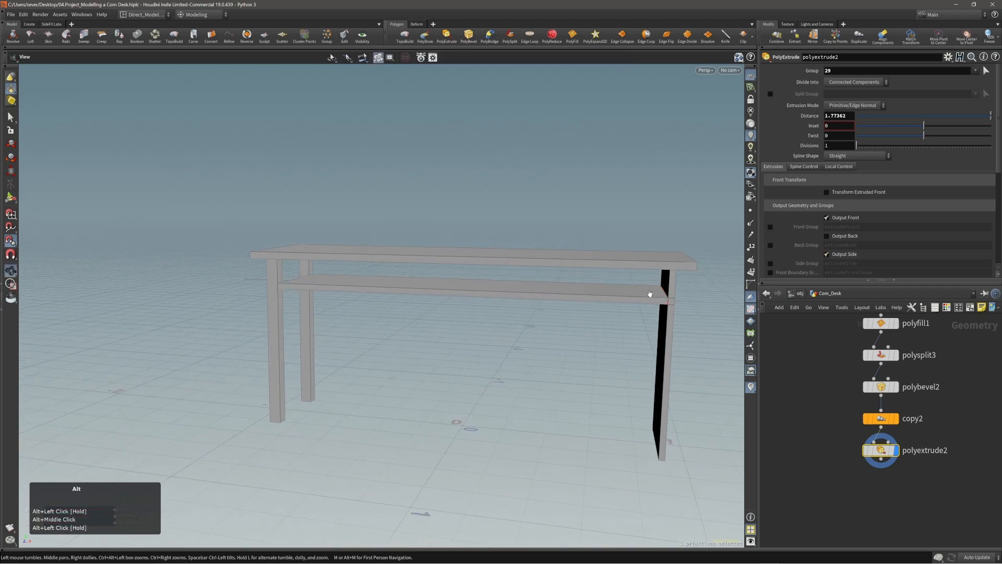
{"action": "middle_click_drag", "start_coordinate": [657, 286], "coordinate": [651, 301], "text": "alt"}
{"action": "mouse_move", "coordinate": [647, 296]}
{"action": "left_mouse_down", "text": "alt"}
{"action": "mouse_move", "coordinate": [672, 301]}
{"action": "mouse_move", "coordinate": [640, 298]}
{"action": "left_mouse_up", "text": "alt"}
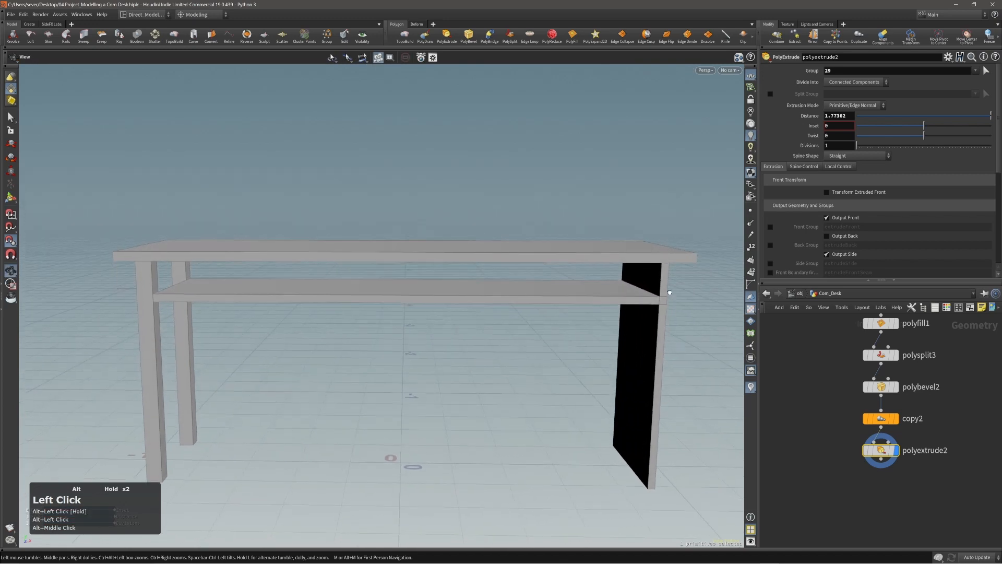
{"action": "middle_click_drag", "start_coordinate": [640, 299], "coordinate": [614, 289], "text": "alt"}
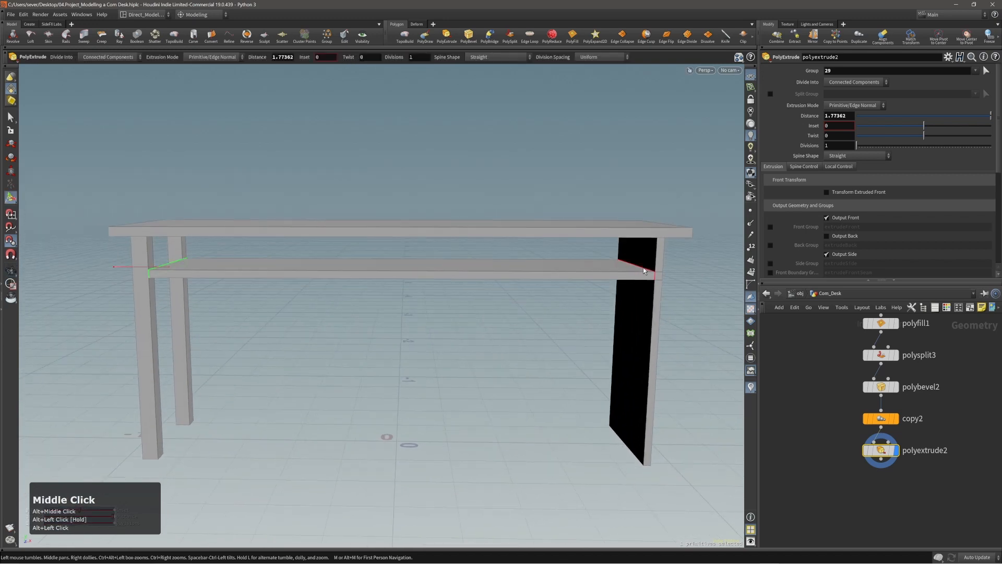
{"action": "left_click", "coordinate": [827, 236]}
{"action": "left_click_drag", "start_coordinate": [667, 274], "coordinate": [625, 287], "text": "alt"}
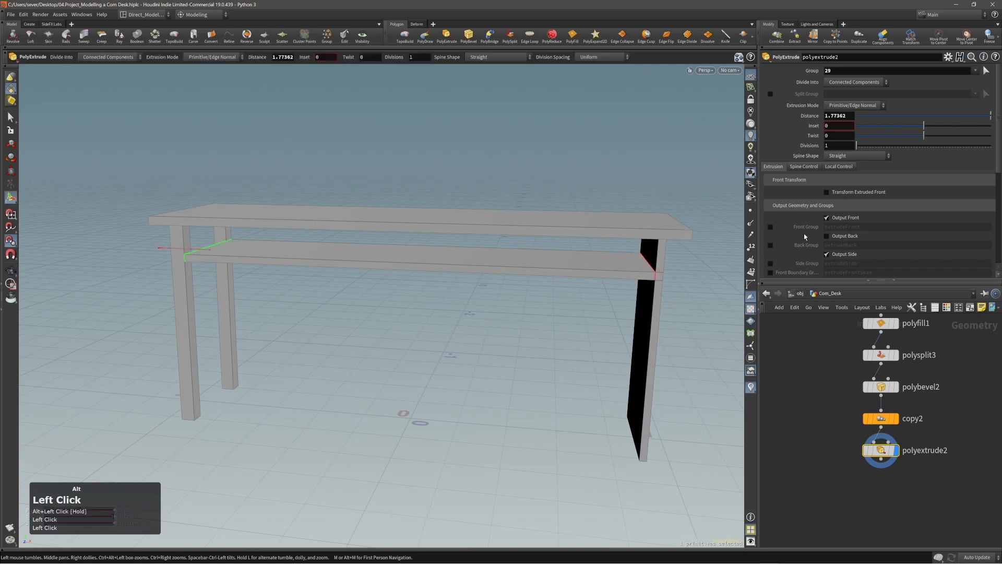
{"action": "right_click_drag", "start_coordinate": [604, 265], "coordinate": [587, 273], "text": "alt"}
{"action": "middle_click_drag", "start_coordinate": [586, 273], "coordinate": [521, 336], "text": "alt"}
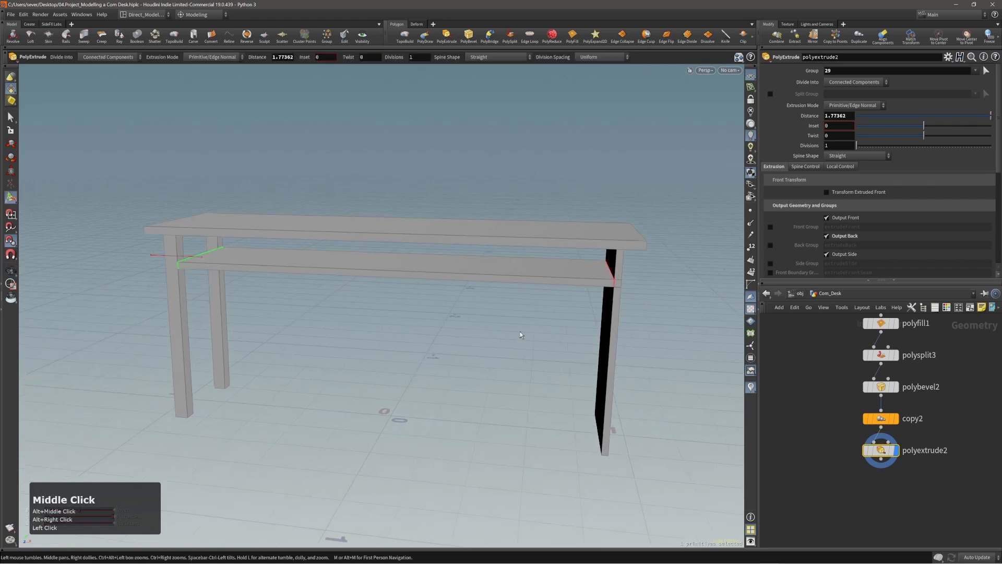
- Examine from several angles how the new shelf fits between the legs, the end panel and the desktop
{"action": "key", "text": "s"}
{"action": "right_click_drag", "start_coordinate": [519, 326], "coordinate": [555, 275], "text": "alt"}
{"action": "left_click_drag", "start_coordinate": [555, 275], "coordinate": [531, 273], "text": "alt"}
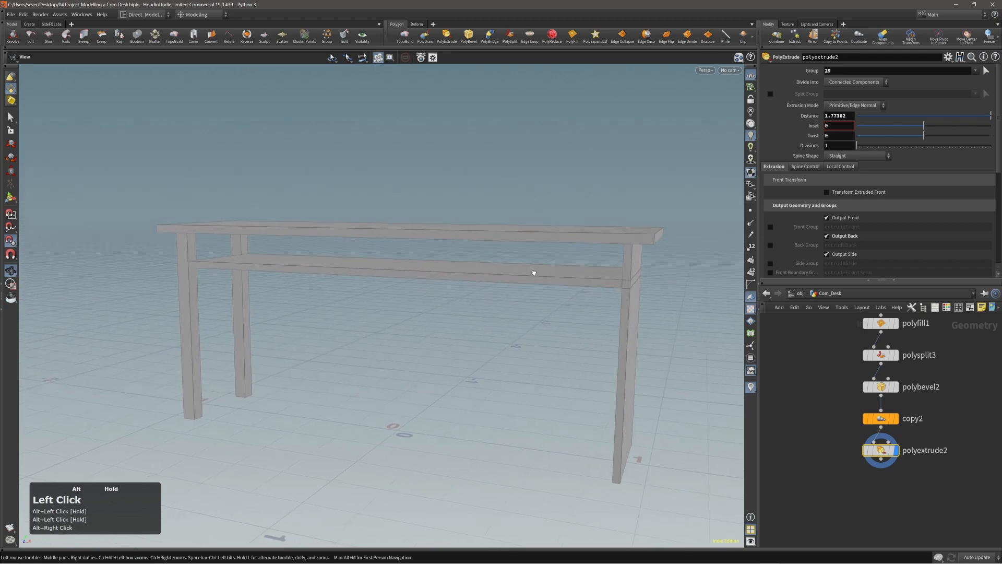
{"action": "right_click_drag", "start_coordinate": [531, 273], "coordinate": [557, 275], "text": "alt"}
{"action": "middle_click_drag", "start_coordinate": [558, 275], "coordinate": [572, 274], "text": "alt"}
{"action": "left_click_drag", "start_coordinate": [572, 274], "coordinate": [598, 278], "text": "alt"}
{"action": "right_click_drag", "start_coordinate": [618, 273], "coordinate": [578, 273], "text": "alt"}
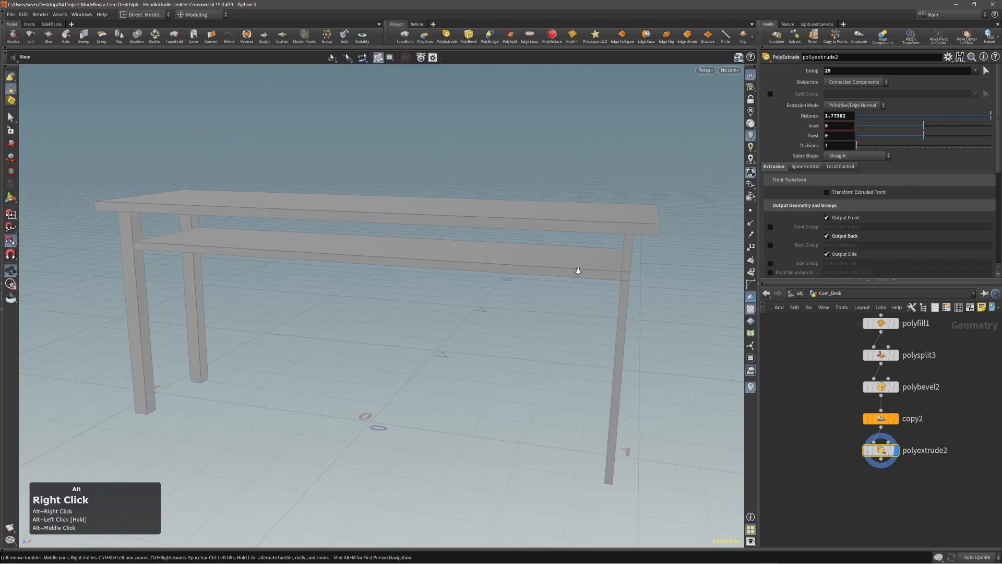
{"action": "middle_click_drag", "start_coordinate": [578, 273], "coordinate": [597, 270], "text": "alt"}
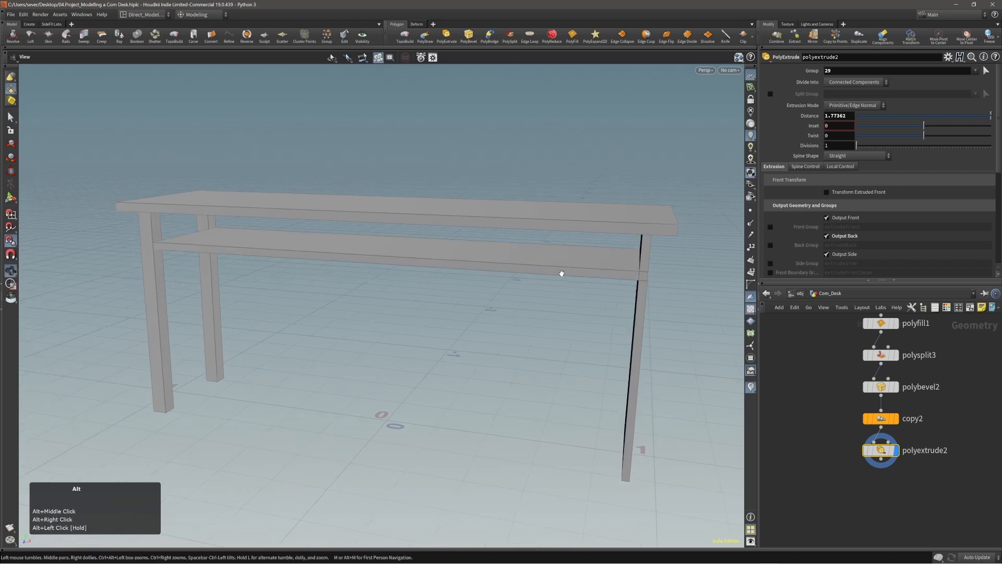
{"action": "middle_click_drag", "start_coordinate": [581, 278], "coordinate": [574, 269], "text": "alt"}
{"action": "left_click_drag", "start_coordinate": [574, 268], "coordinate": [635, 265], "text": "alt"}
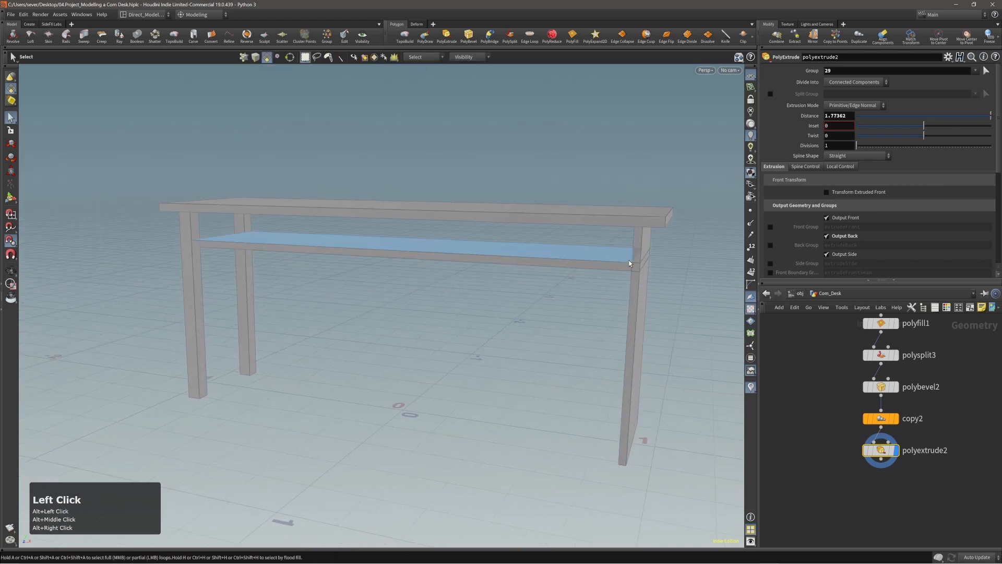
{"action": "middle_click_drag", "start_coordinate": [582, 268], "coordinate": [555, 289], "text": "alt"}
{"action": "left_click_drag", "start_coordinate": [555, 288], "coordinate": [577, 291], "text": "alt"}
{"action": "right_click_drag", "start_coordinate": [577, 291], "coordinate": [461, 275], "text": "alt"}
{"action": "middle_click_drag", "start_coordinate": [461, 275], "coordinate": [492, 287], "text": "alt"}
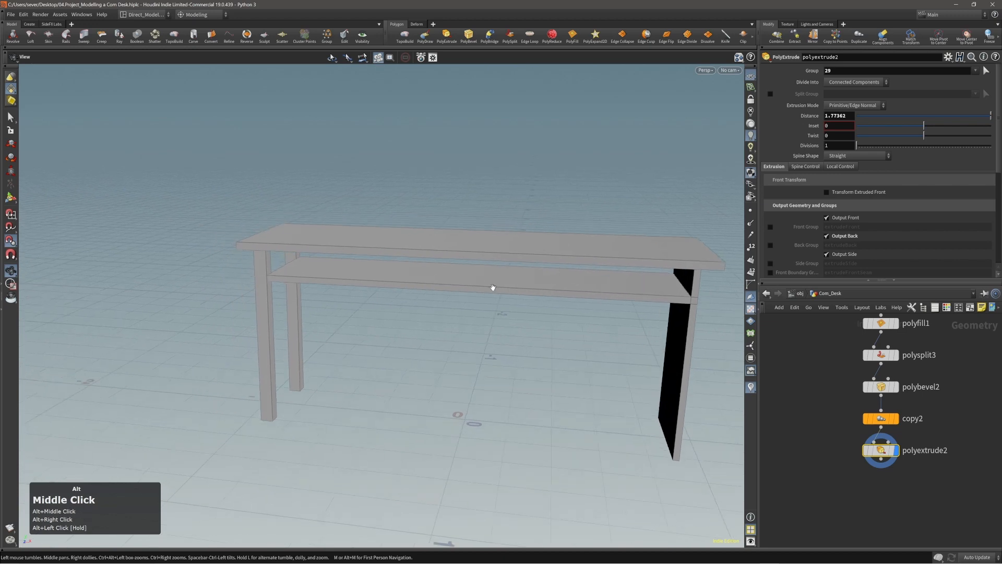
- Insert a crosswise edge loop around the middle of the shelf and centre it with Number of Loops set to 1
{"action": "right_click_drag", "start_coordinate": [492, 287], "coordinate": [471, 286], "text": "alt"}
{"action": "key", "text": "c"}
{"action": "left_click", "coordinate": [464, 287]}
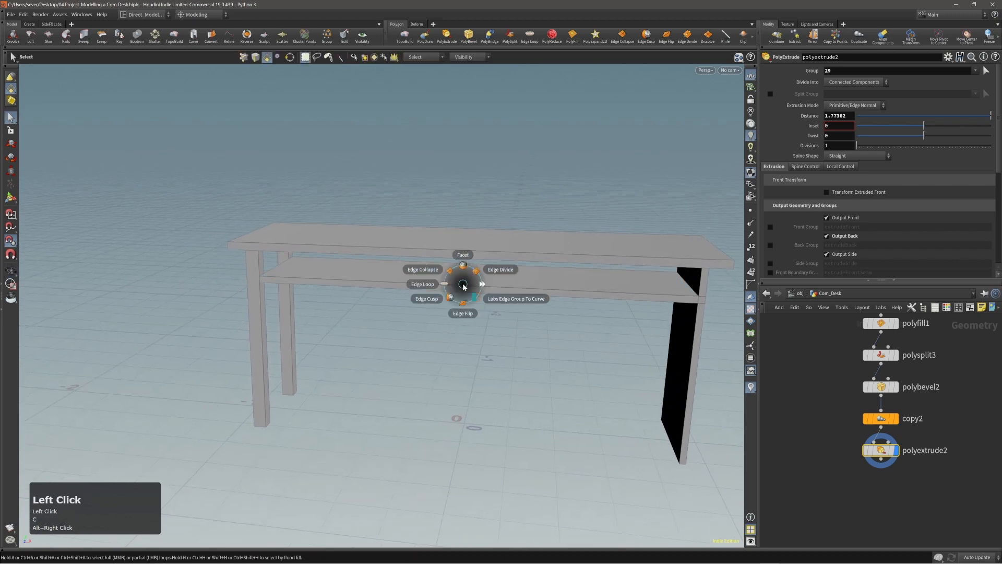
{"action": "left_click", "coordinate": [434, 286]}
{"action": "left_click", "coordinate": [468, 289]}
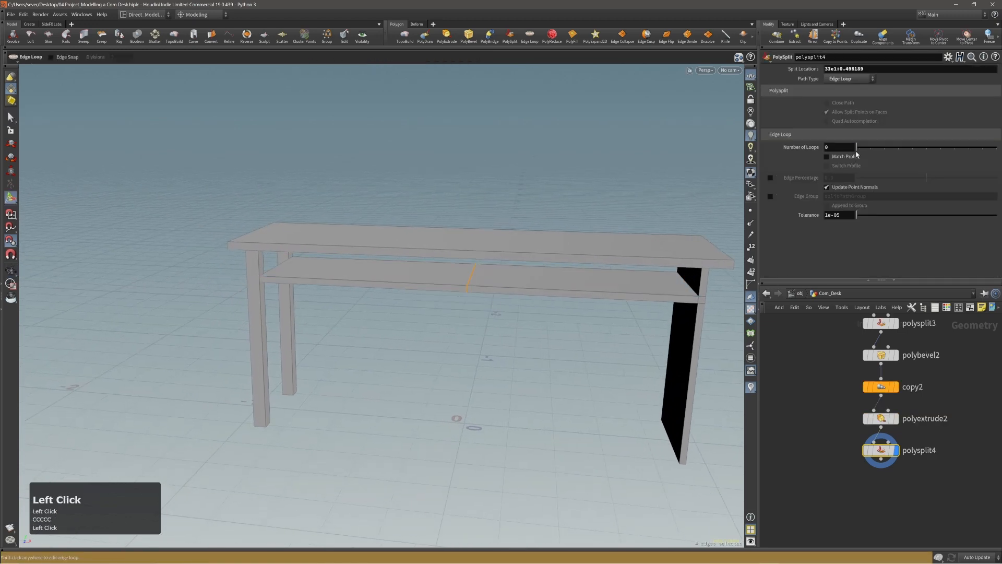
{"action": "left_click_drag", "start_coordinate": [857, 154], "coordinate": [869, 150]}
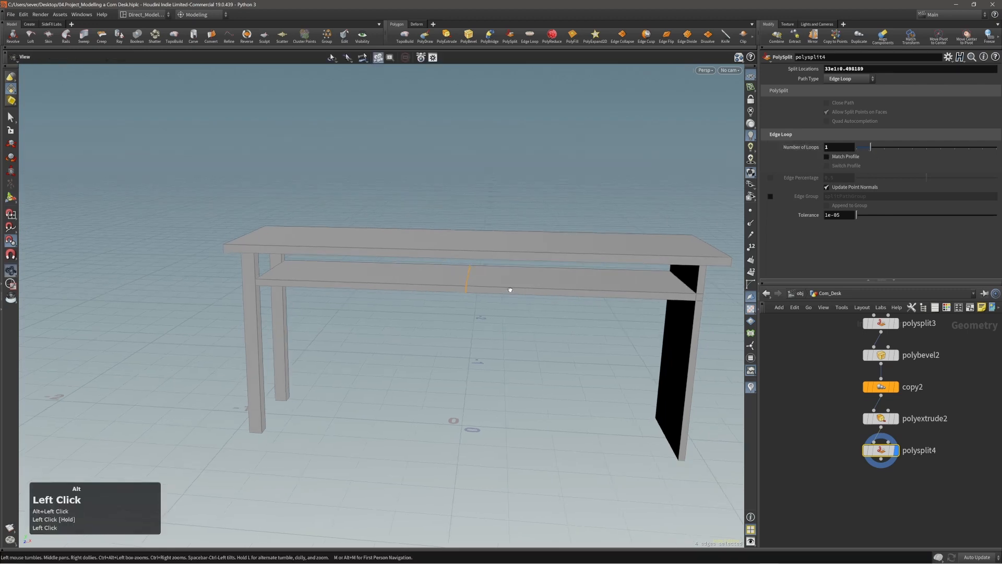
- Bevel the shelf's centre edge loop into a narrow strip with a distance of about 0.0136
{"action": "left_click_drag", "start_coordinate": [480, 309], "coordinate": [475, 284], "text": "alt"}
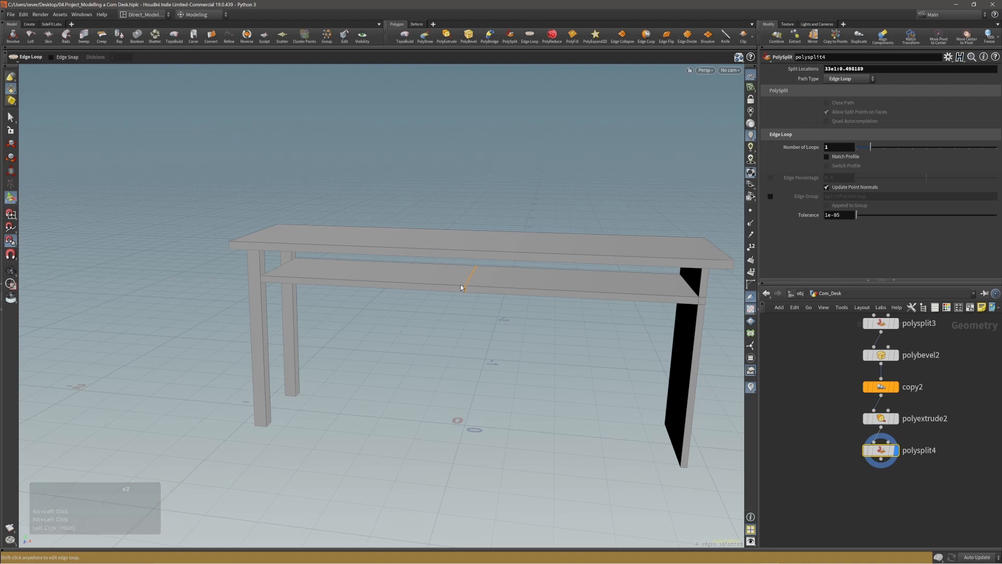
{"action": "left_click_drag", "start_coordinate": [469, 280], "coordinate": [519, 289], "text": "alt"}
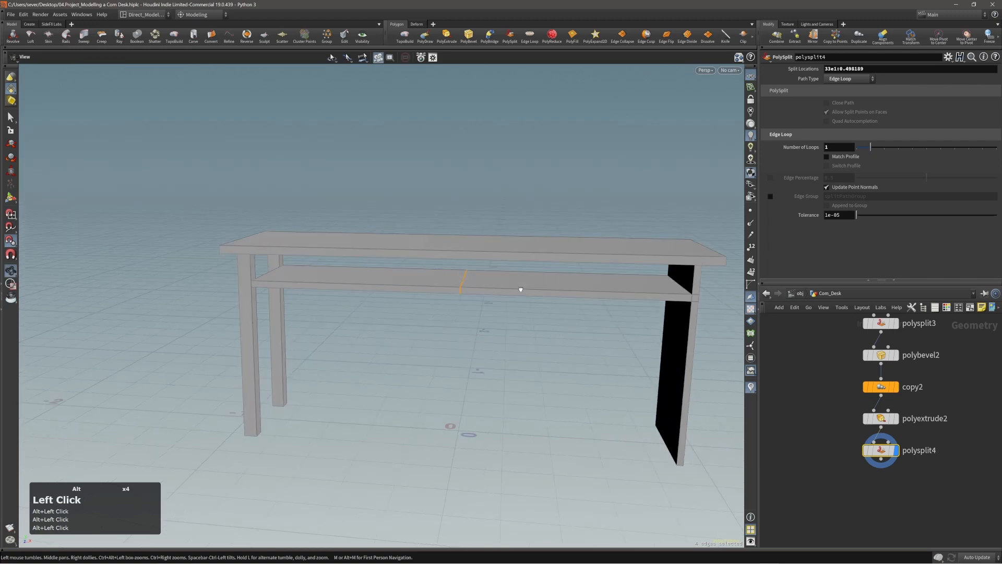
{"action": "right_click_drag", "start_coordinate": [519, 289], "coordinate": [495, 277], "text": "alt"}
{"action": "key", "text": "c"}
{"action": "left_click", "coordinate": [488, 283]}
{"action": "left_click", "coordinate": [487, 282]}
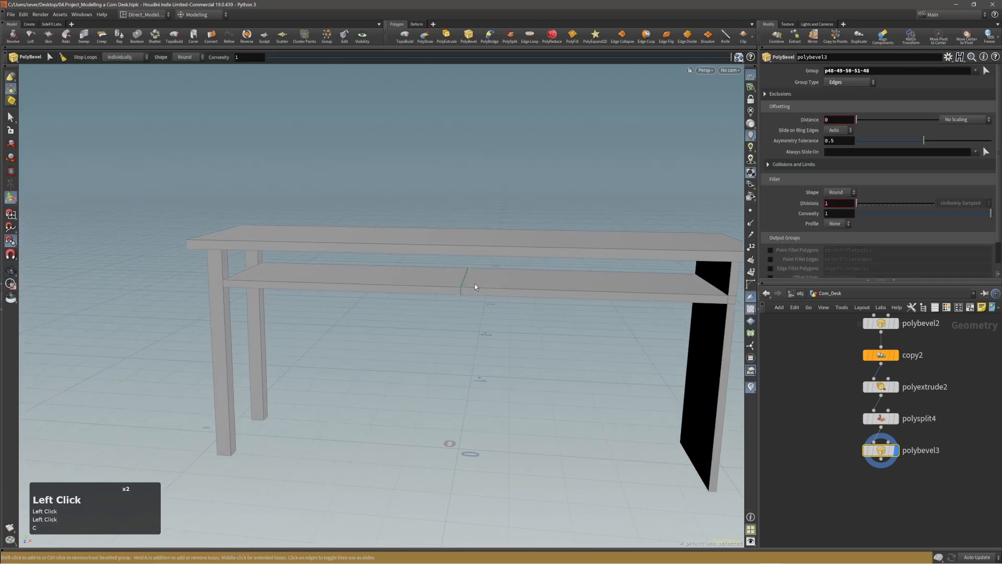
{"action": "left_click_drag", "start_coordinate": [484, 279], "coordinate": [494, 278], "text": "alt"}
{"action": "right_click_drag", "start_coordinate": [493, 278], "coordinate": [512, 271], "text": "alt"}
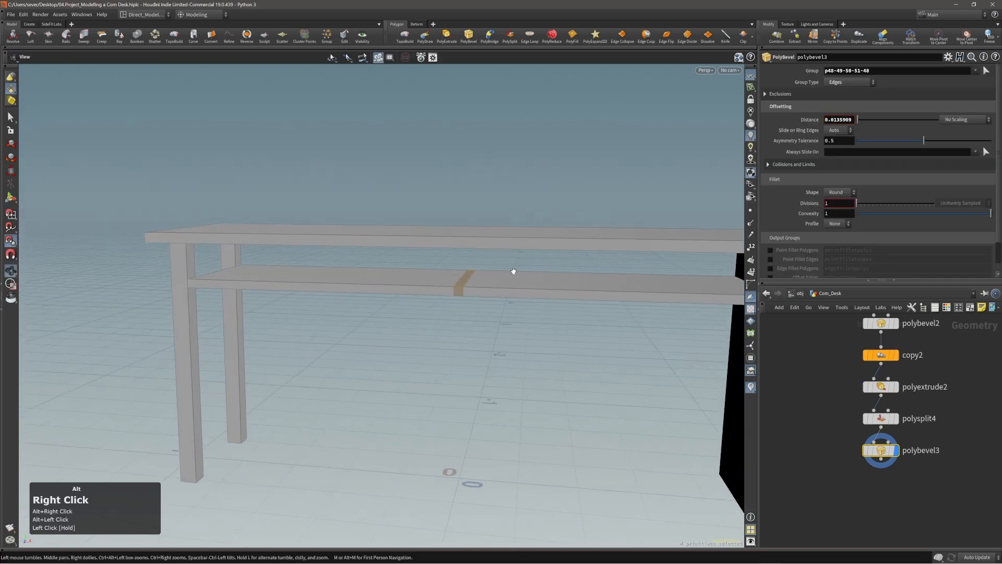
- Select the narrow strip's top face at the shelf's centre and duplicate it in place with Total Number 2
{"action": "key", "text": "alt+3"}
{"action": "left_click", "coordinate": [464, 281]}
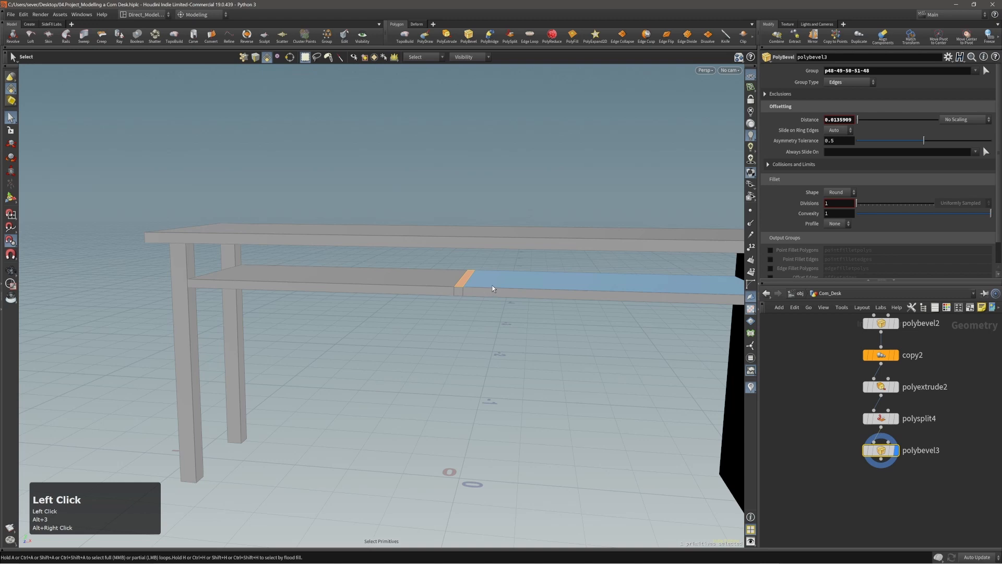
{"action": "middle_click_drag", "start_coordinate": [495, 286], "coordinate": [463, 289], "text": "alt"}
{"action": "right_click_drag", "start_coordinate": [463, 288], "coordinate": [439, 291], "text": "alt"}
{"action": "middle_click_drag", "start_coordinate": [439, 291], "coordinate": [434, 295], "text": "alt"}
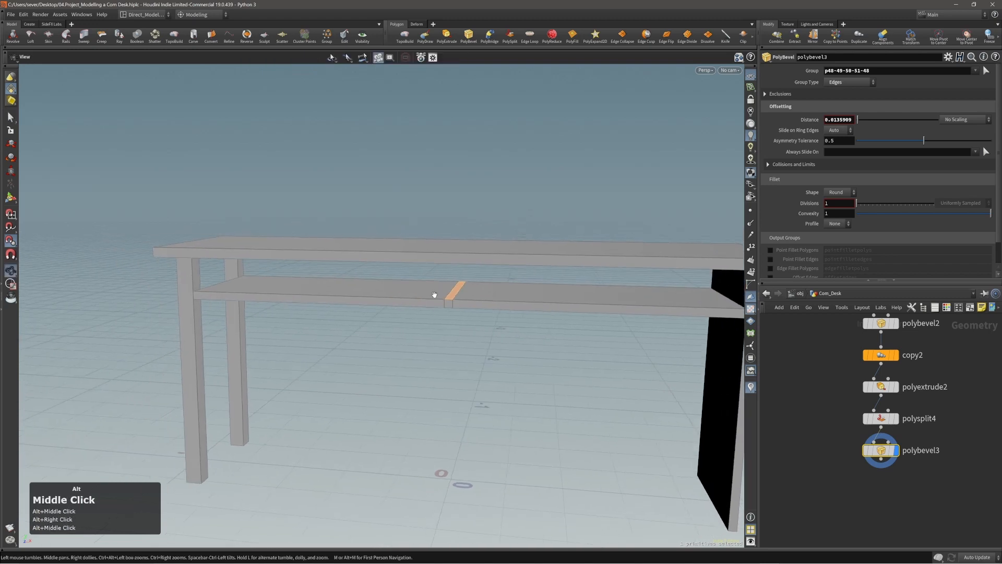
{"action": "left_click_drag", "start_coordinate": [434, 295], "coordinate": [488, 300], "text": "alt"}
{"action": "left_click", "coordinate": [489, 300]}
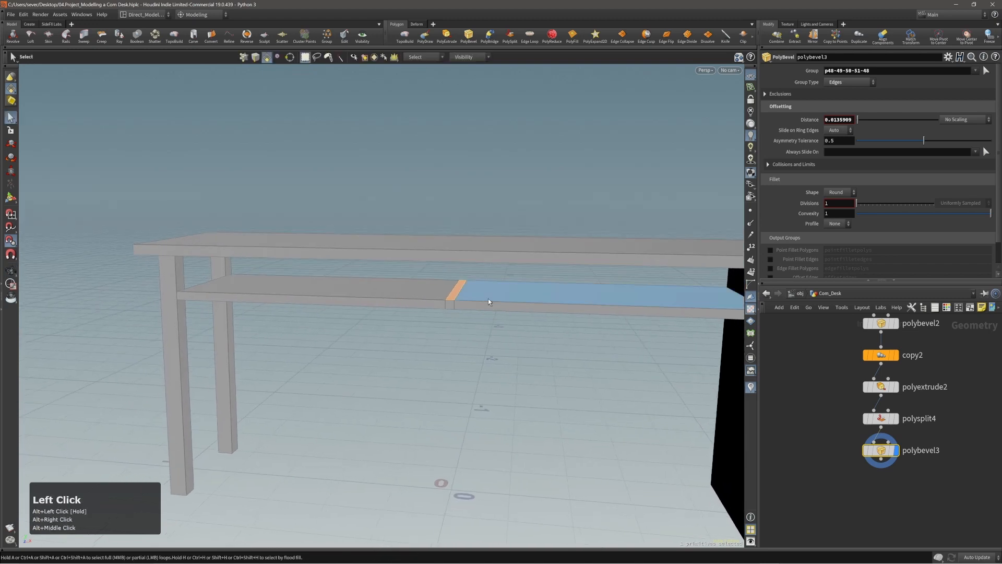
{"action": "key", "text": "c"}
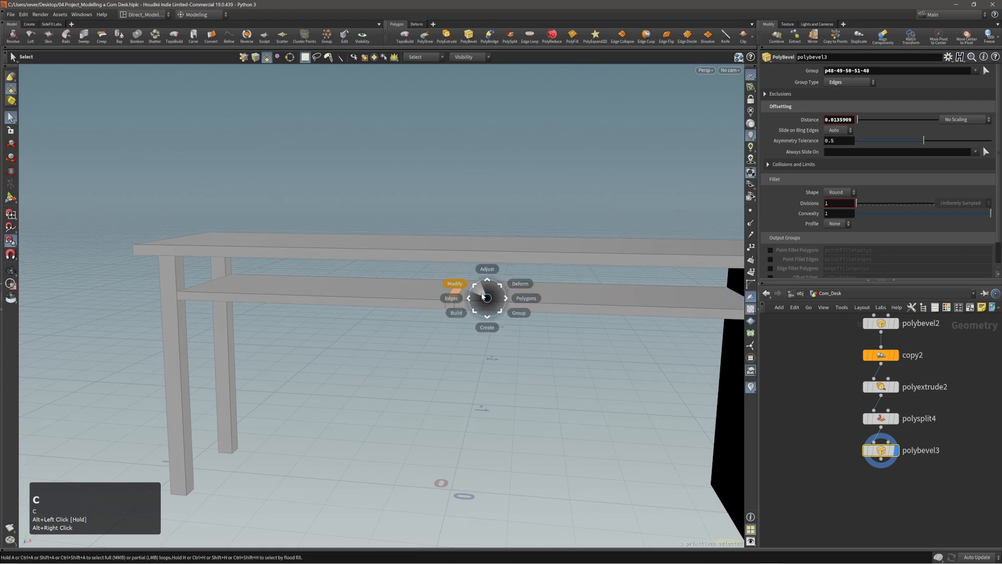
{"action": "left_click", "coordinate": [481, 295]}
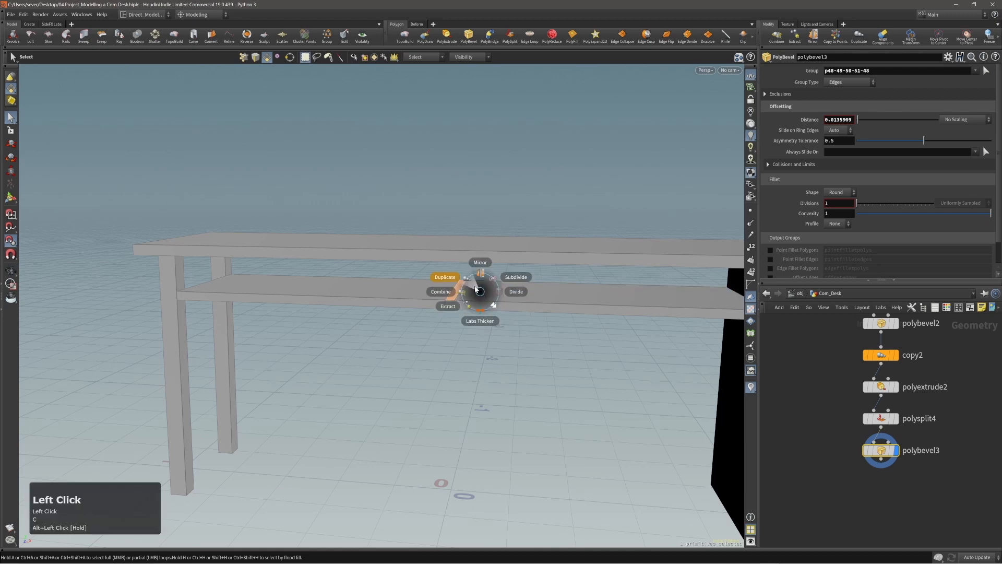
{"action": "left_click", "coordinate": [476, 291]}
{"action": "right_click_drag", "start_coordinate": [476, 293], "coordinate": [476, 291], "text": "alt"}
- Extrude the copied strip face upward to the desktop's underside to form the shelf's central divider
{"action": "key", "text": "c"}
{"action": "left_click", "coordinate": [500, 288]}
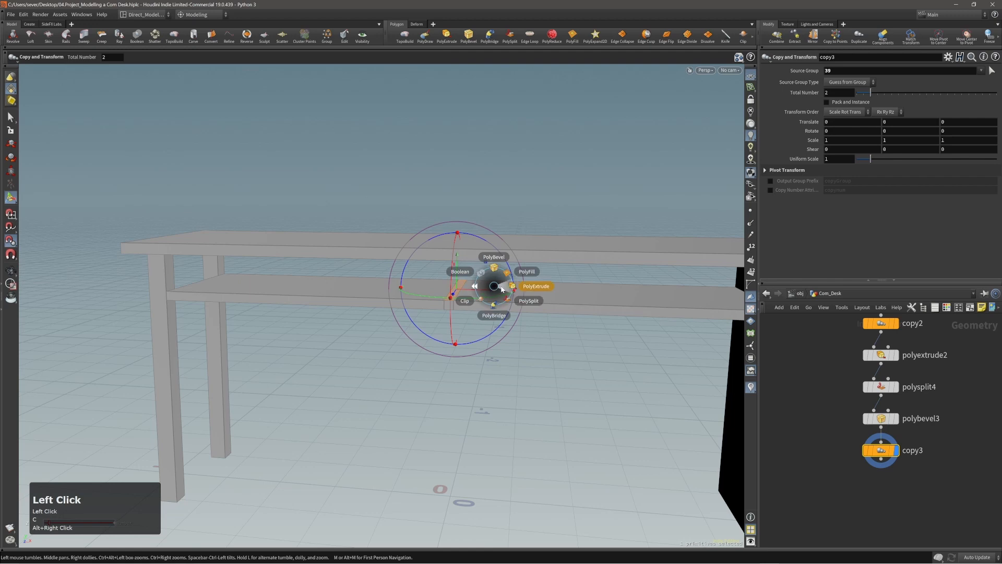
{"action": "left_click", "coordinate": [503, 289]}
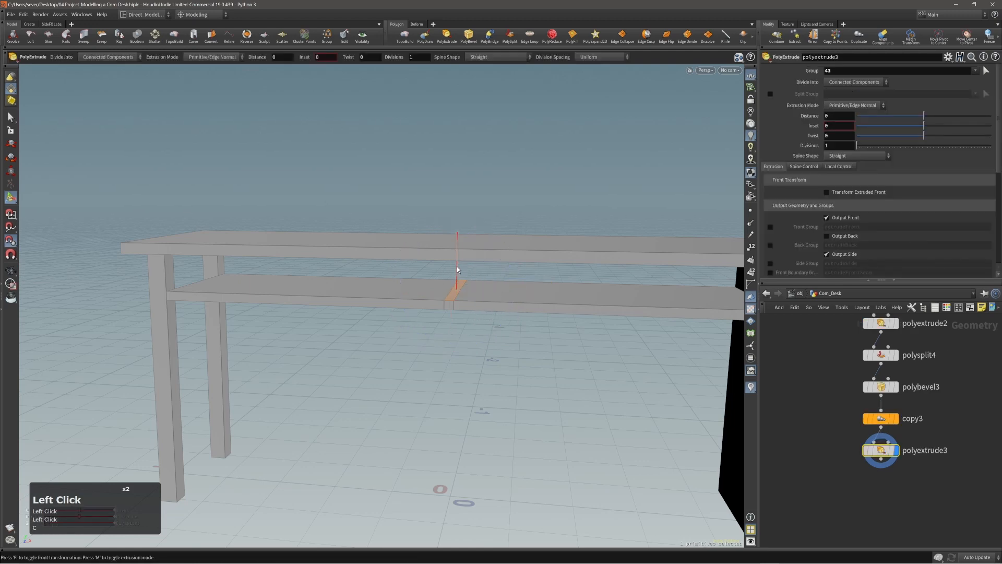
{"action": "left_click_drag", "start_coordinate": [457, 270], "coordinate": [245, 273]}
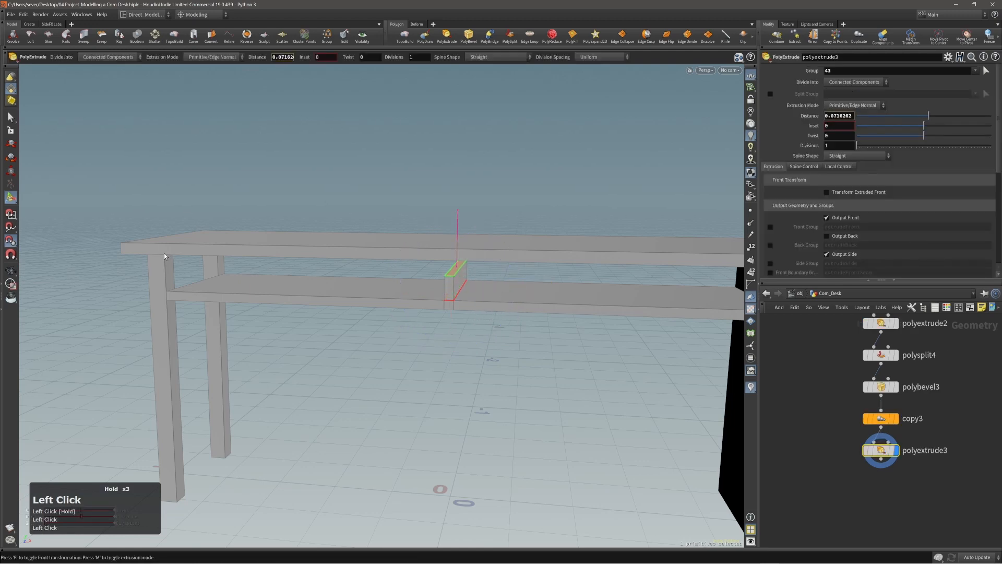
- Delete the divider's top face where it meets the underside of the desktop
{"action": "right_click", "coordinate": [395, 261], "text": "alt"}
{"action": "left_click_drag", "start_coordinate": [396, 260], "coordinate": [449, 237], "text": "alt"}
{"action": "key", "text": "alt+grave"}
{"action": "right_click_drag", "start_coordinate": [450, 237], "coordinate": [454, 253], "text": "alt"}
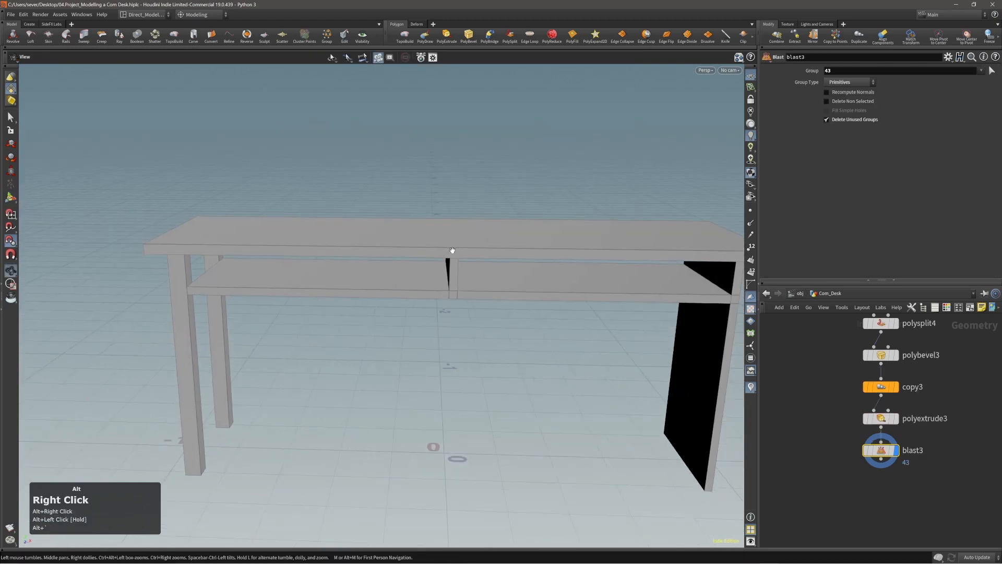
- Examine from several angles how the central divider sits between the shelf and the desktop
{"action": "left_click_drag", "start_coordinate": [454, 253], "coordinate": [407, 259], "text": "alt"}
{"action": "middle_click_drag", "start_coordinate": [407, 259], "coordinate": [448, 259], "text": "alt"}
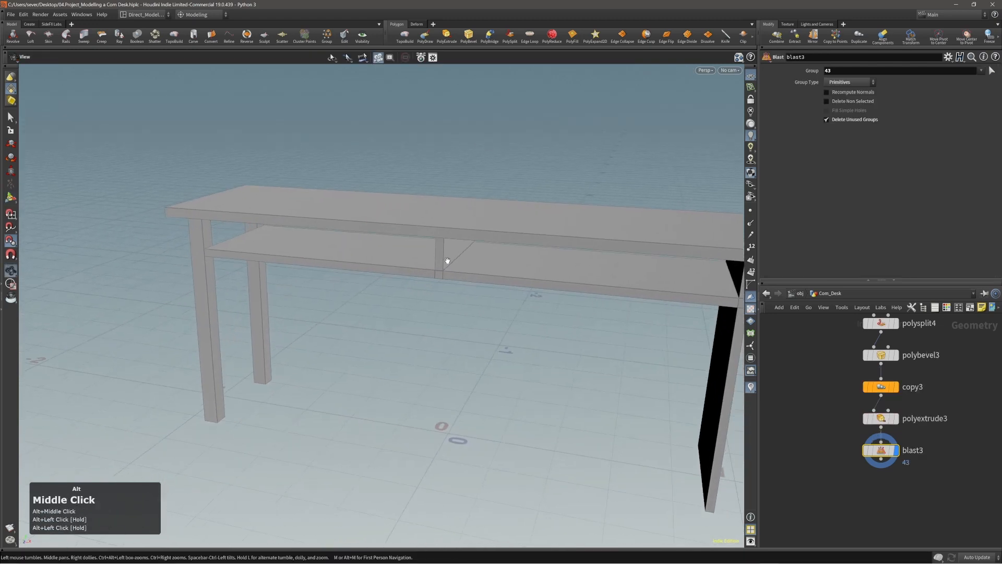
{"action": "mouse_move", "coordinate": [447, 259]}
{"action": "left_mouse_down", "text": "alt"}
{"action": "mouse_move", "coordinate": [449, 244]}
{"action": "mouse_move", "coordinate": [480, 256]}
{"action": "mouse_move", "coordinate": [438, 252]}
{"action": "left_mouse_up", "text": "alt"}
{"action": "key", "text": "Return"}
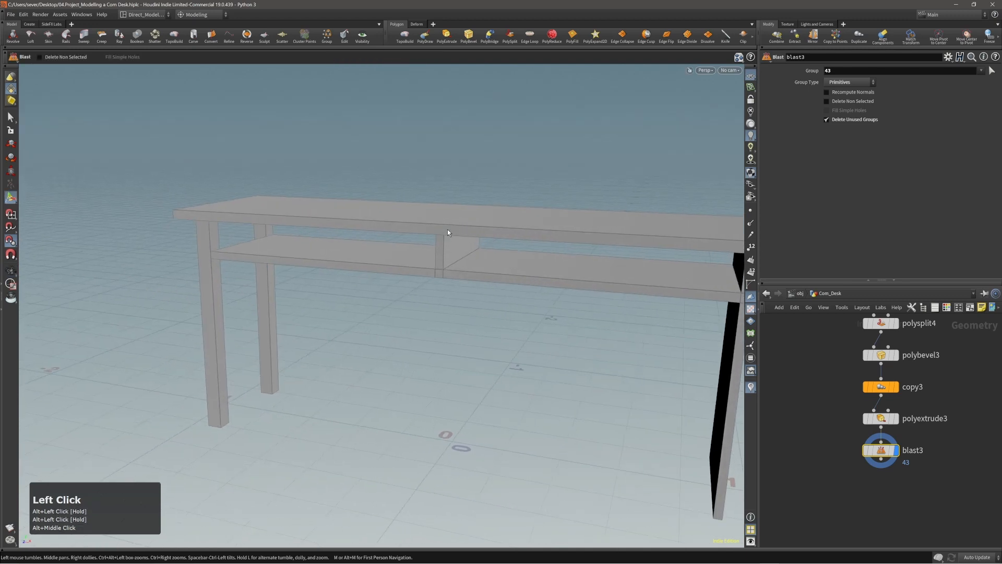
{"action": "middle_click_drag", "start_coordinate": [455, 245], "coordinate": [452, 264], "text": "alt"}
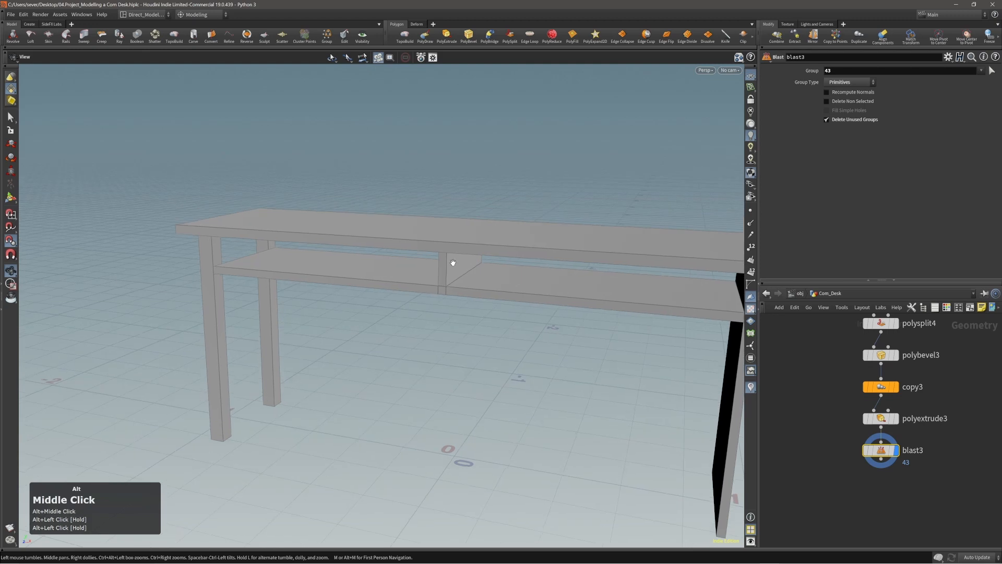
{"action": "left_click_drag", "start_coordinate": [452, 264], "coordinate": [461, 266], "text": "alt"}
{"action": "middle_click_drag", "start_coordinate": [461, 266], "coordinate": [453, 243], "text": "alt"}
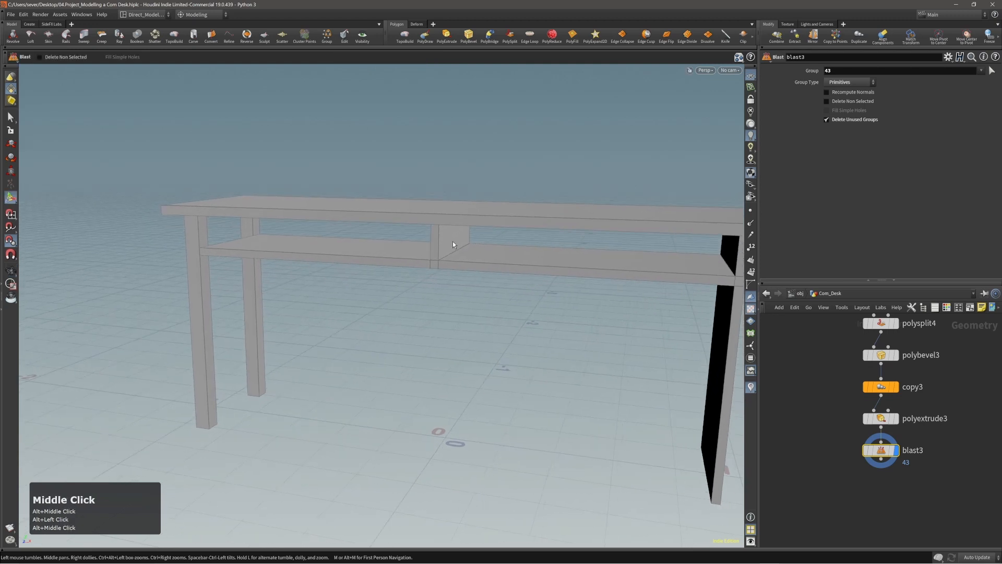
{"action": "left_click_drag", "start_coordinate": [453, 244], "coordinate": [450, 251], "text": "alt"}
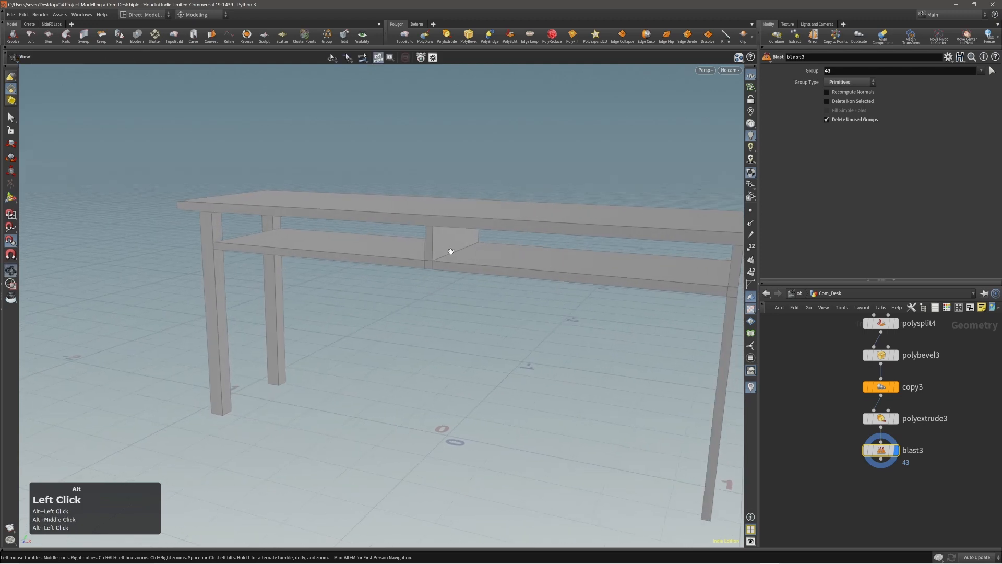
{"action": "middle_click_drag", "start_coordinate": [450, 251], "coordinate": [417, 238], "text": "alt"}
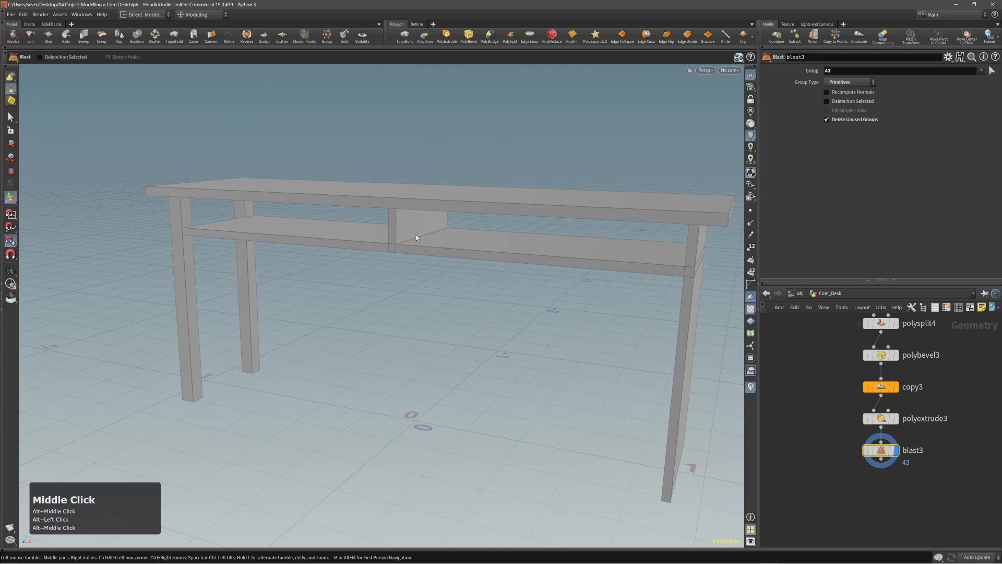
{"action": "left_click_drag", "start_coordinate": [416, 238], "coordinate": [422, 236], "text": "alt"}
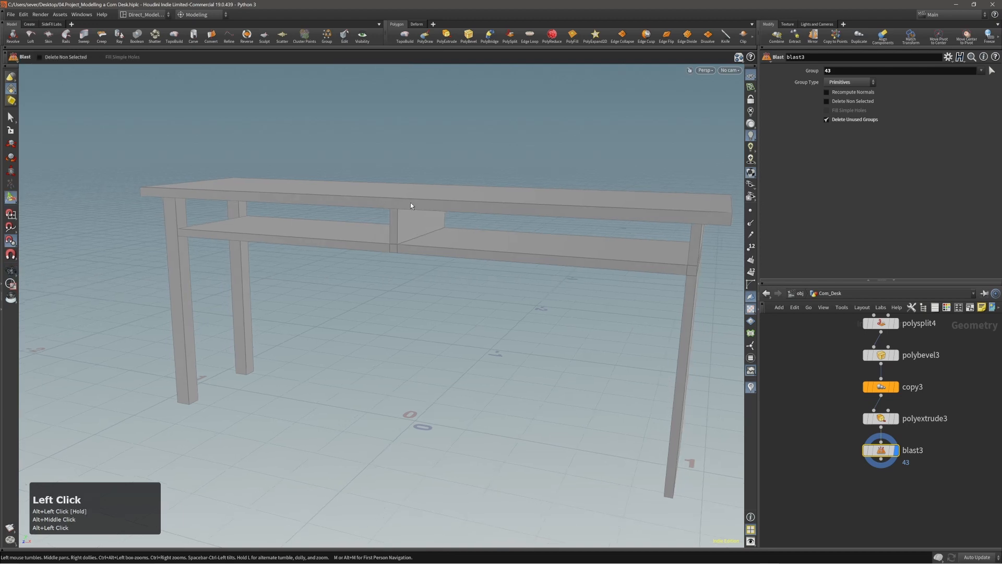
{"action": "middle_click_drag", "start_coordinate": [419, 224], "coordinate": [419, 230], "text": "alt"}
{"action": "right_click_drag", "start_coordinate": [419, 230], "coordinate": [416, 237], "text": "alt"}
{"action": "mouse_move", "coordinate": [416, 240]}
{"action": "left_mouse_down", "text": "alt"}
{"action": "mouse_move", "coordinate": [437, 235]}
{"action": "mouse_move", "coordinate": [425, 237]}
{"action": "left_mouse_up", "text": "alt"}
{"action": "middle_click_drag", "start_coordinate": [425, 237], "coordinate": [435, 250], "text": "alt"}
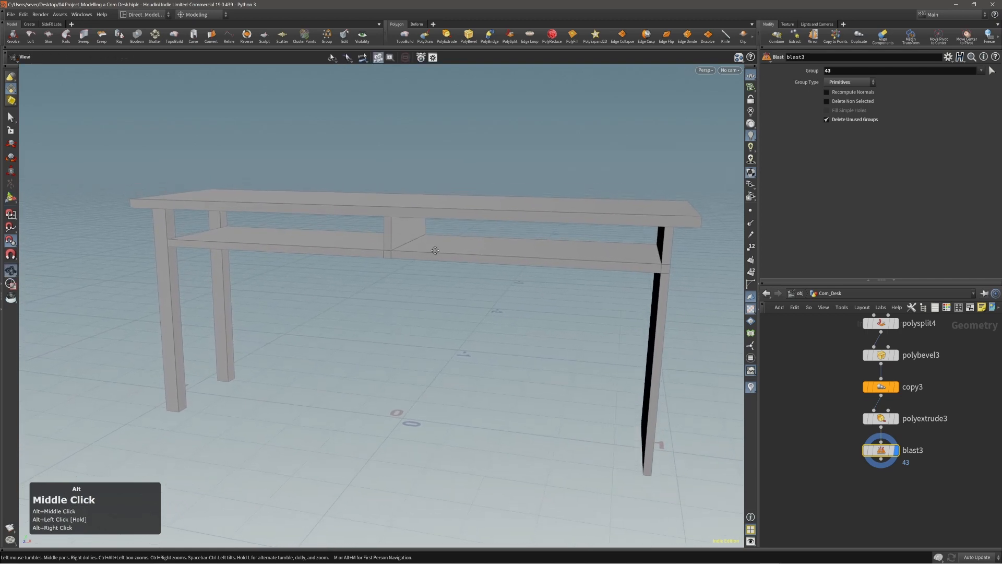
- Select the shelf's top faces on both sides of the divider and duplicate them in place with Total Number 2
{"action": "left_click", "coordinate": [443, 249]}
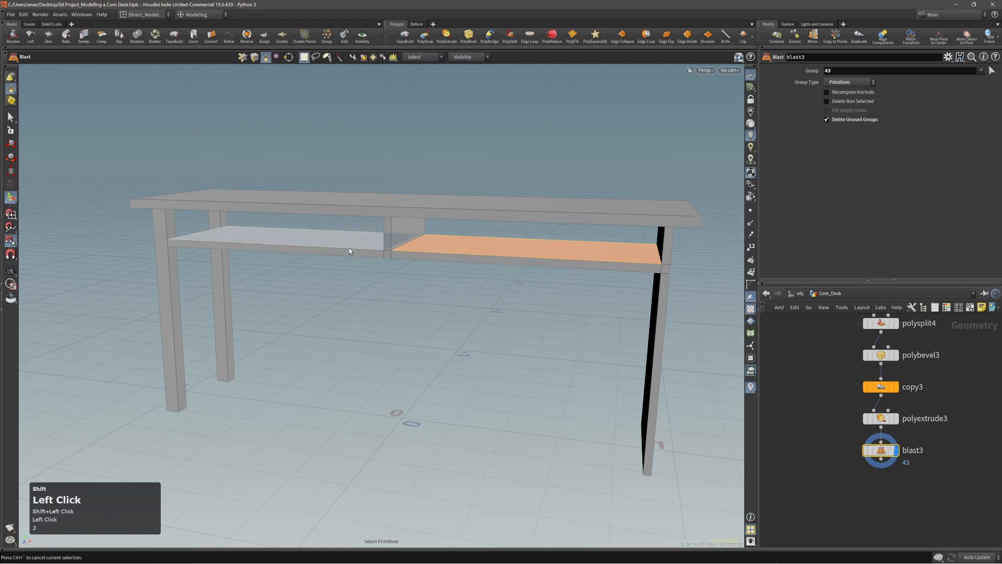
{"action": "left_click", "coordinate": [349, 249], "text": "shift"}
{"action": "right_click_drag", "start_coordinate": [349, 248], "coordinate": [407, 239], "text": "alt"}
{"action": "key", "text": "c"}
{"action": "left_click", "coordinate": [418, 238]}
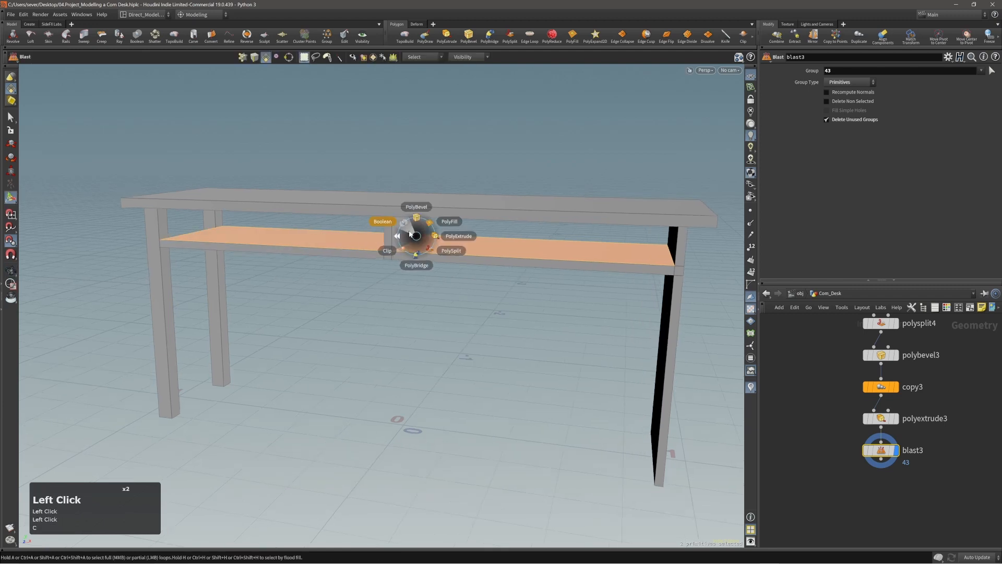
{"action": "left_click", "coordinate": [406, 240]}
{"action": "left_click", "coordinate": [393, 232]}
{"action": "left_click", "coordinate": [387, 226]}
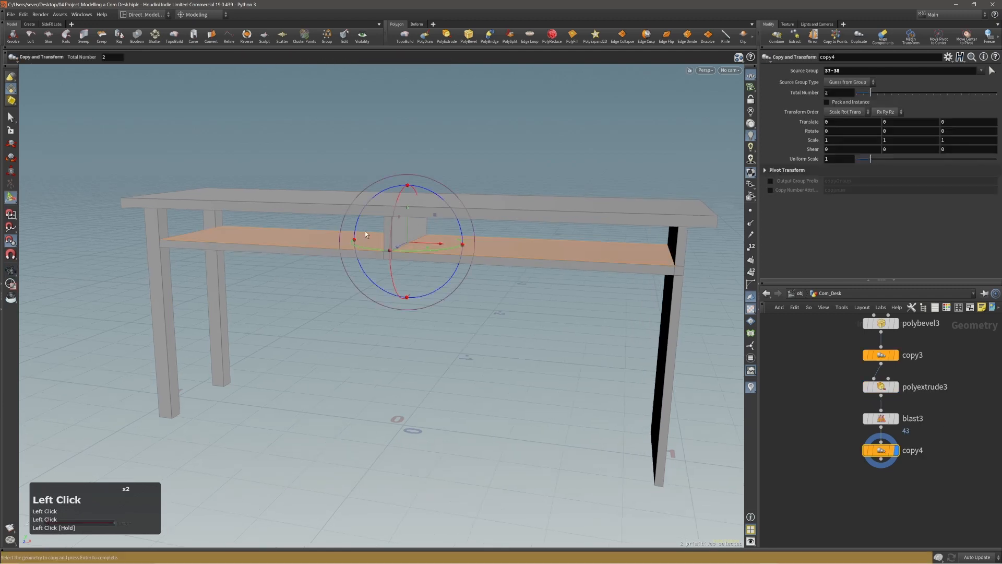
- Extrude the two copied shelf faces upward by about 0.122 to fill both compartments up to the desktop
{"action": "right_click_drag", "start_coordinate": [365, 230], "coordinate": [376, 241], "text": "alt"}
{"action": "left_click_drag", "start_coordinate": [377, 241], "coordinate": [433, 239], "text": "alt"}
{"action": "key", "text": "c"}
{"action": "left_click", "coordinate": [454, 243]}
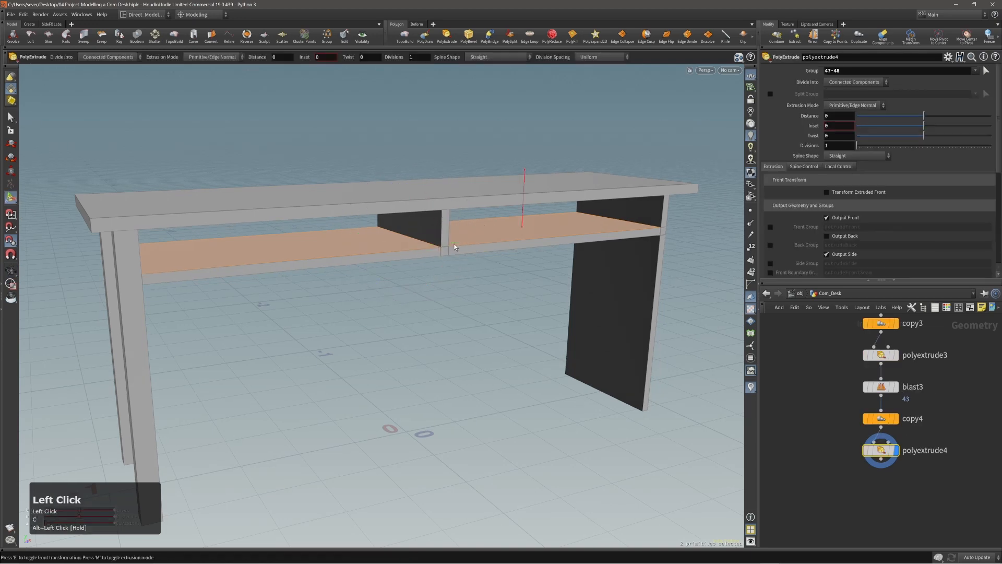
{"action": "left_click_drag", "start_coordinate": [523, 199], "coordinate": [93, 232]}
{"action": "left_click_drag", "start_coordinate": [205, 233], "coordinate": [95, 211], "text": "alt"}
{"action": "key", "text": "alt"}
{"action": "left_click_drag", "start_coordinate": [384, 217], "coordinate": [484, 220], "text": "alt"}
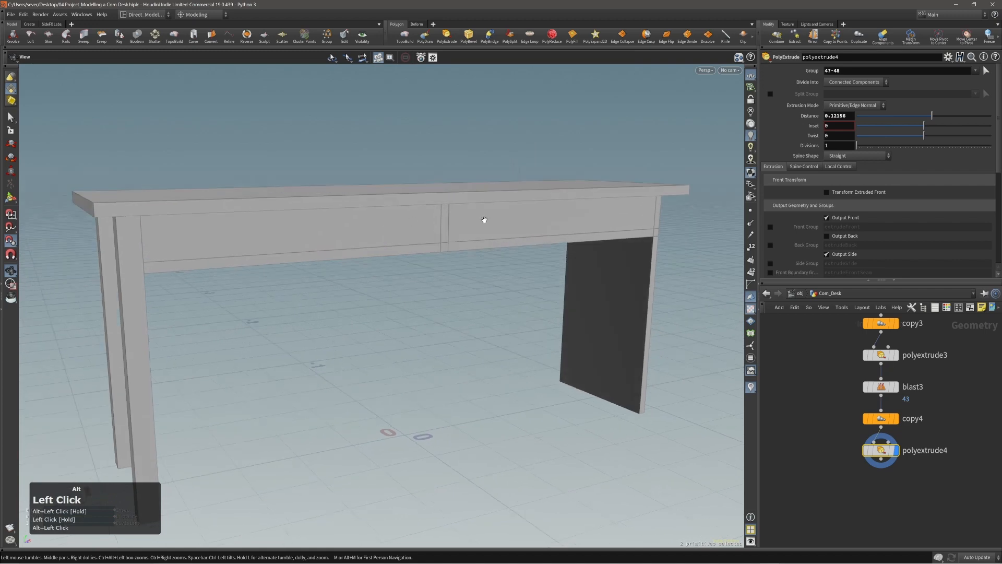
- Enable Output Back and disable Output Front on the compartment extrusion
{"action": "left_click", "coordinate": [827, 237]}
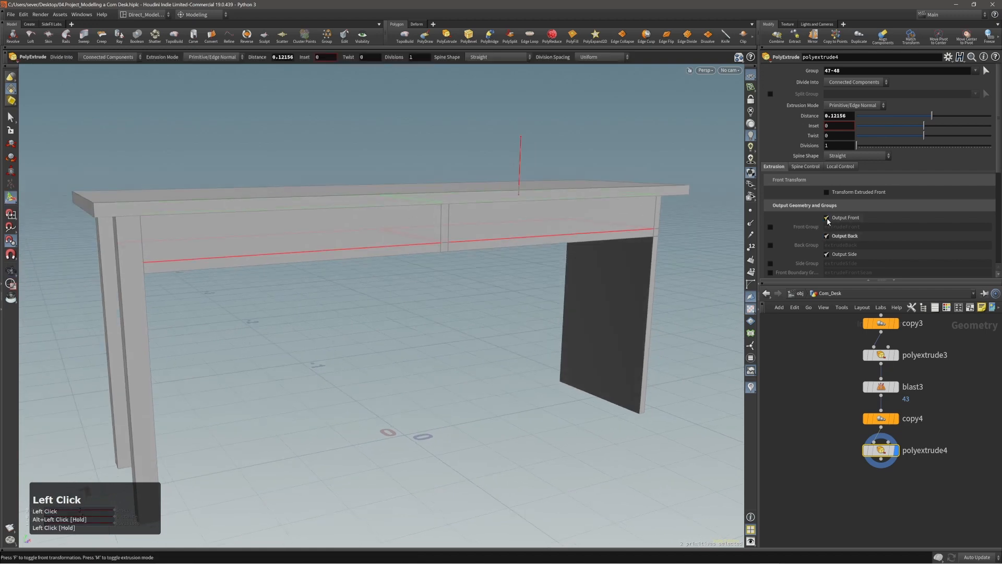
{"action": "left_click", "coordinate": [827, 218]}
{"action": "left_click_drag", "start_coordinate": [557, 221], "coordinate": [515, 219], "text": "alt"}
{"action": "left_click_drag", "start_coordinate": [454, 206], "coordinate": [524, 224], "text": "alt"}
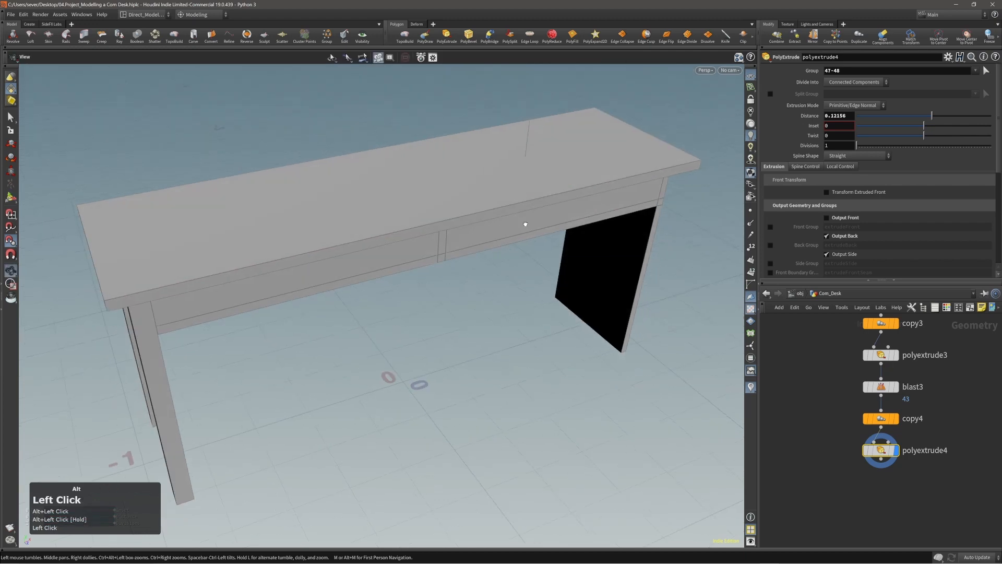
{"action": "left_click_drag", "start_coordinate": [519, 180], "coordinate": [479, 179], "text": "alt"}
{"action": "right_click_drag", "start_coordinate": [518, 208], "coordinate": [492, 214], "text": "alt"}
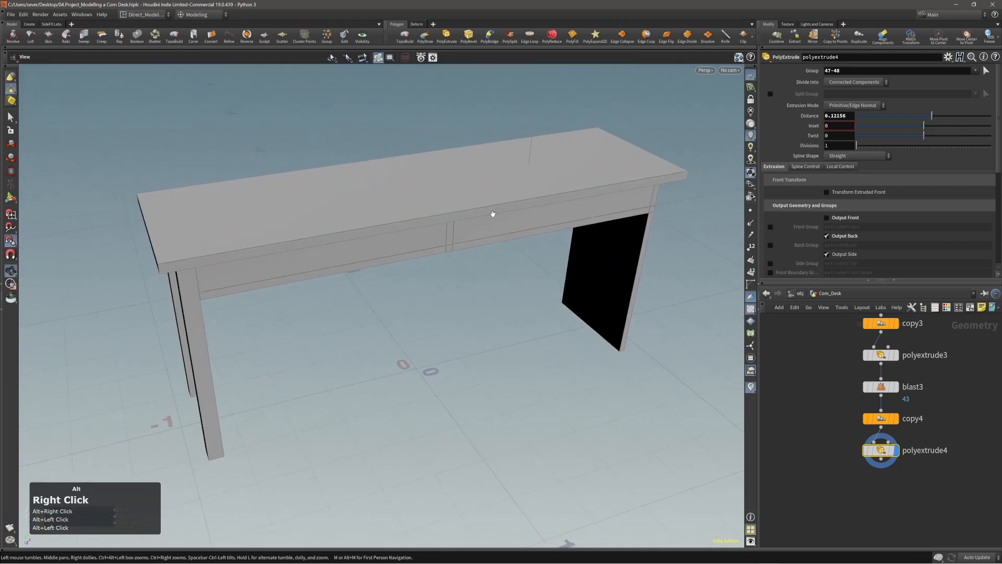
{"action": "left_click_drag", "start_coordinate": [492, 214], "coordinate": [516, 208], "text": "alt"}
- Select the front faces of both compartment blocks and move them inward by about 0.0228 along negative Z
{"action": "key", "text": "s"}
{"action": "left_click", "coordinate": [483, 227]}
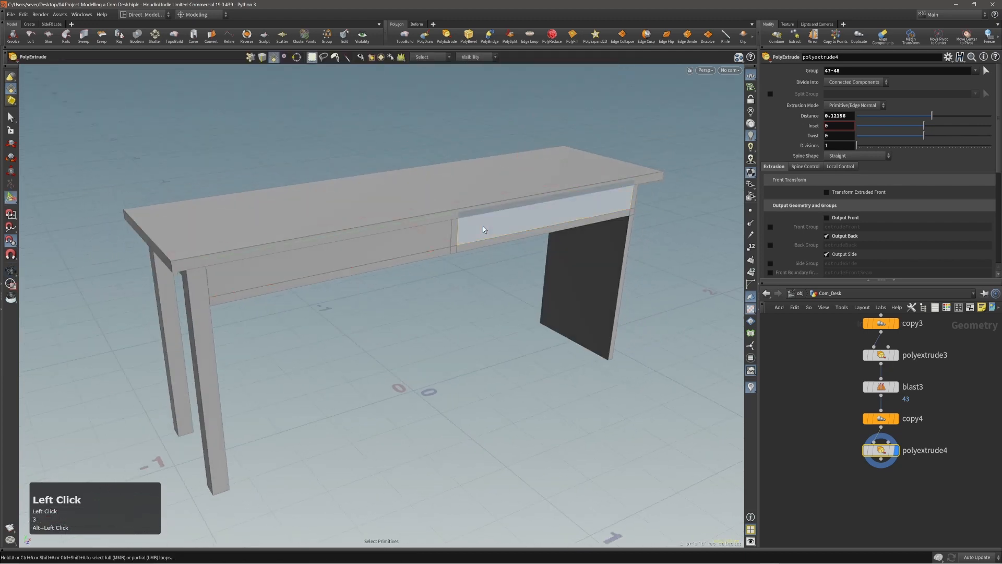
{"action": "left_click", "coordinate": [424, 238], "text": "shift"}
{"action": "right_click_drag", "start_coordinate": [405, 231], "coordinate": [421, 212], "text": "alt+shift"}
{"action": "left_click_drag", "start_coordinate": [409, 232], "coordinate": [429, 230], "text": "alt"}
{"action": "right_click_drag", "start_coordinate": [429, 230], "coordinate": [428, 233], "text": "alt"}
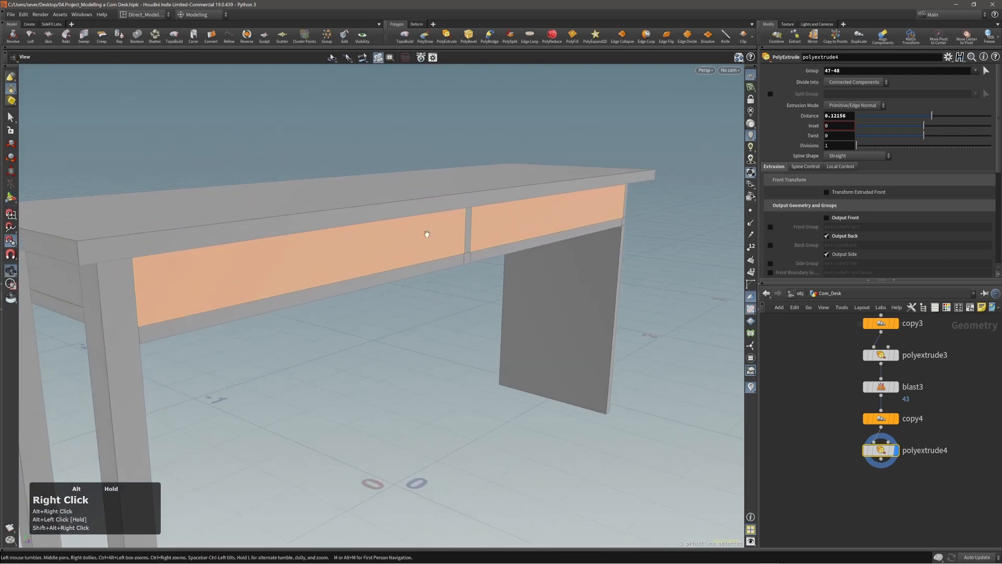
{"action": "key", "text": "t"}
{"action": "middle_click_drag", "start_coordinate": [539, 292], "coordinate": [530, 294]}
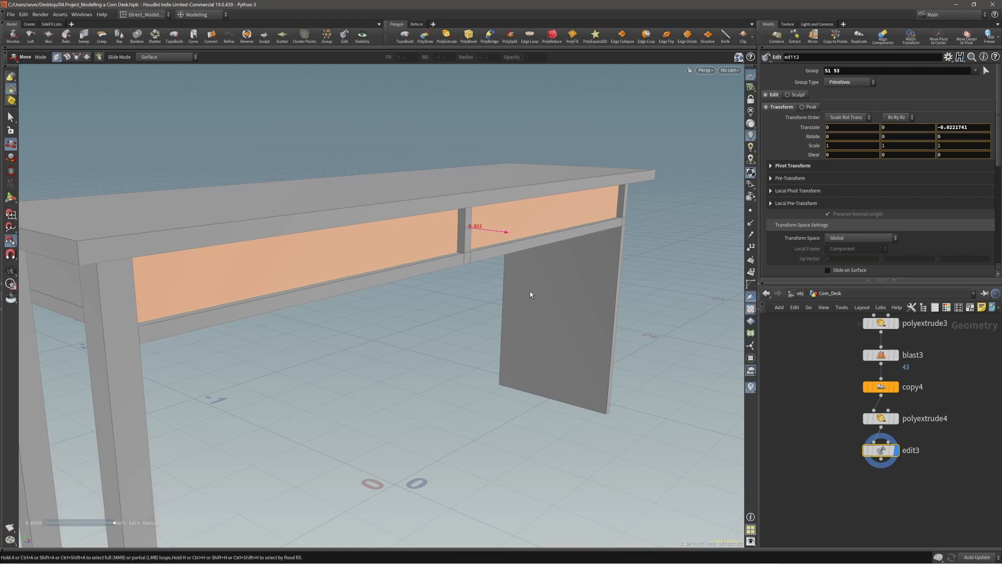
- Copy the Z translation value used to recess the two front faces
{"action": "left_click", "coordinate": [963, 128]}
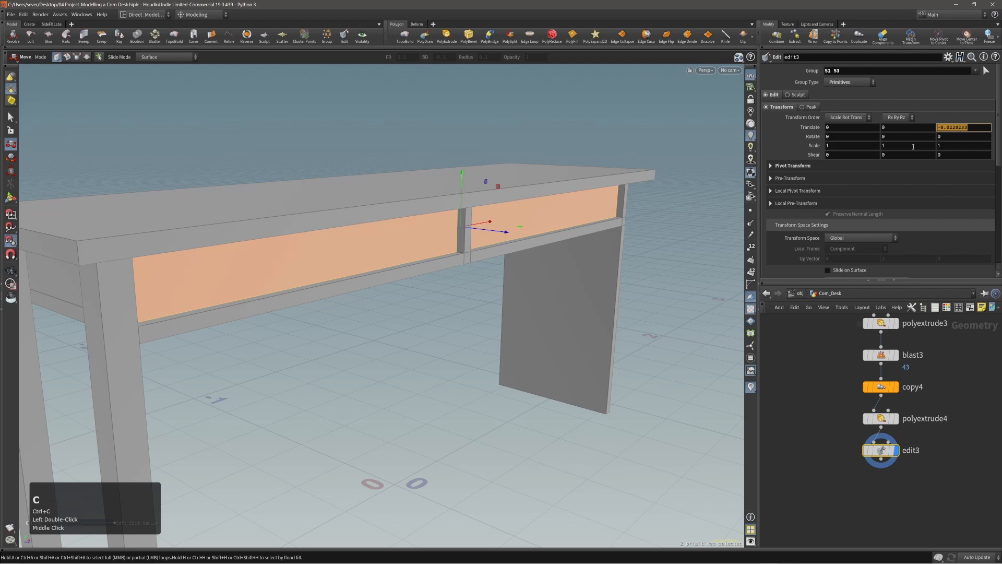
{"action": "key", "text": "Escape"}
{"action": "key", "text": "Escape"}
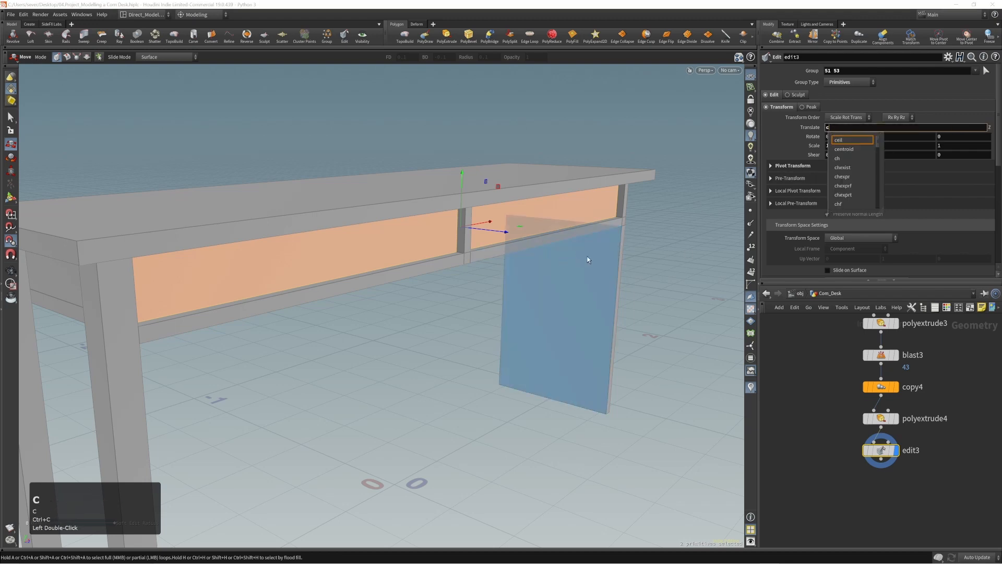
{"action": "left_click", "coordinate": [636, 265]}
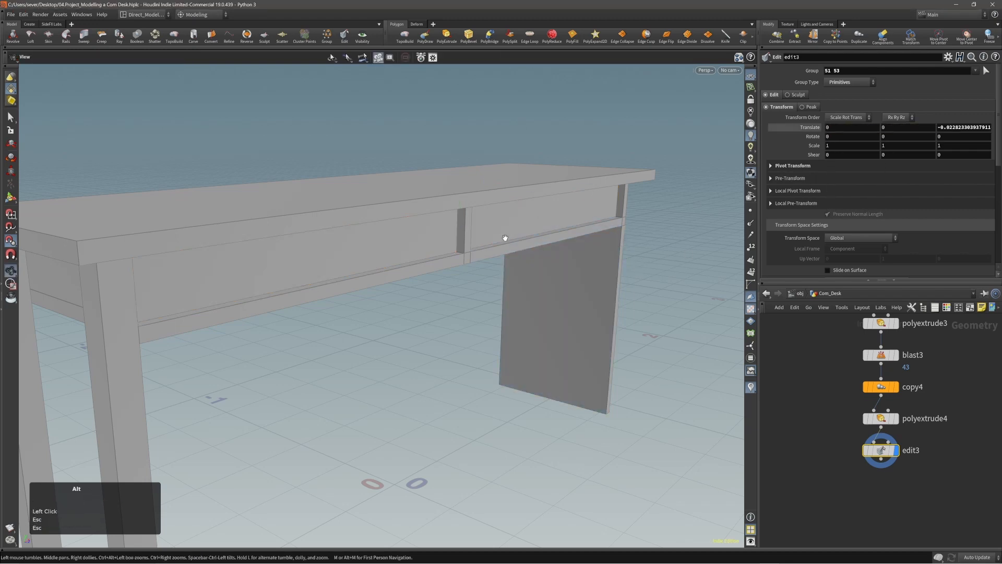
{"action": "key", "text": "ctrl+alt+z"}
{"action": "left_click_drag", "start_coordinate": [506, 237], "coordinate": [484, 245], "text": "alt"}
{"action": "key", "text": "ctrl+y"}
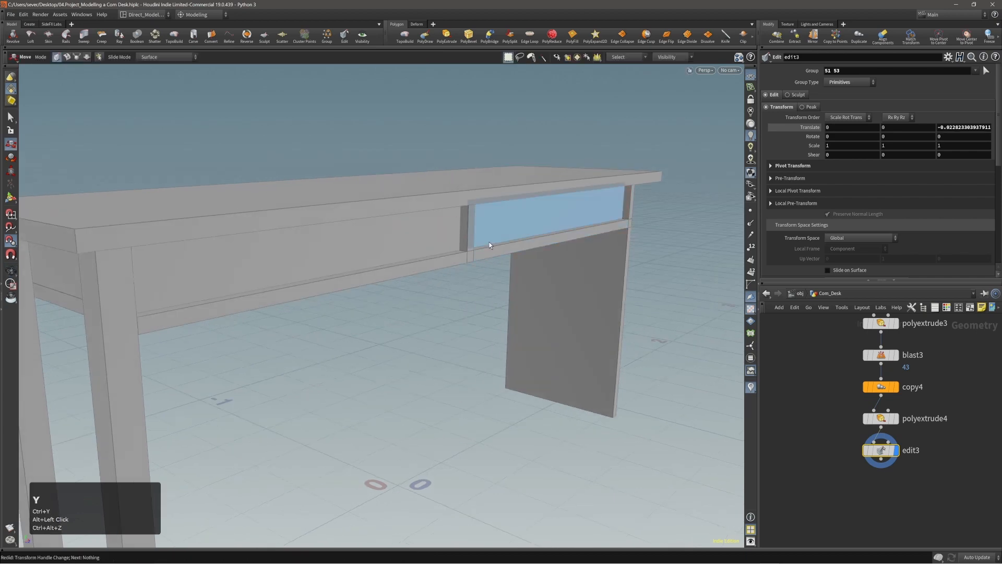
- Select the recessed front faces of both drawer blocks and duplicate them in place with Copy and Transform
{"action": "left_click", "coordinate": [490, 242]}
{"action": "left_click", "coordinate": [415, 244], "text": "shift"}
{"action": "key", "text": "c"}
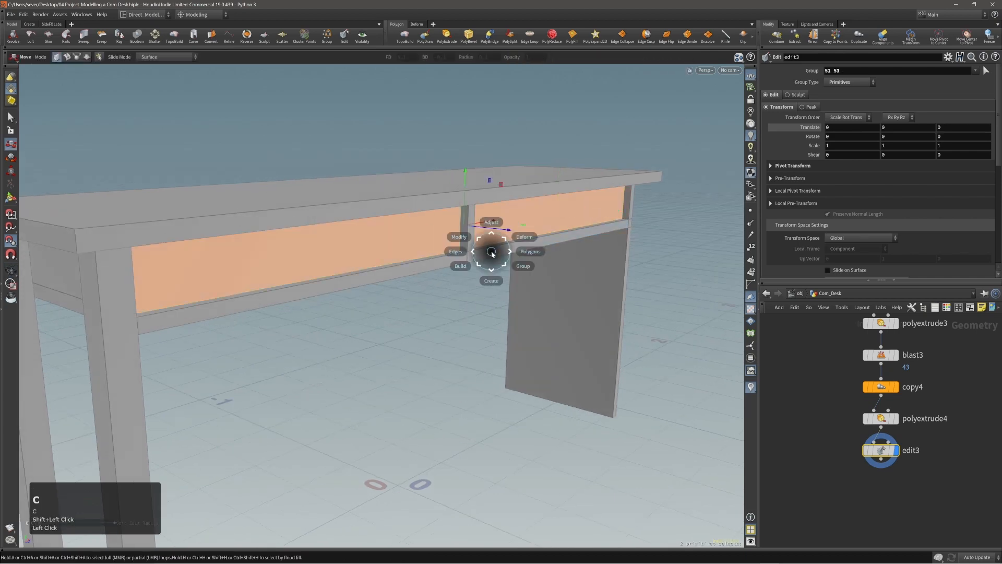
{"action": "left_click", "coordinate": [493, 252]}
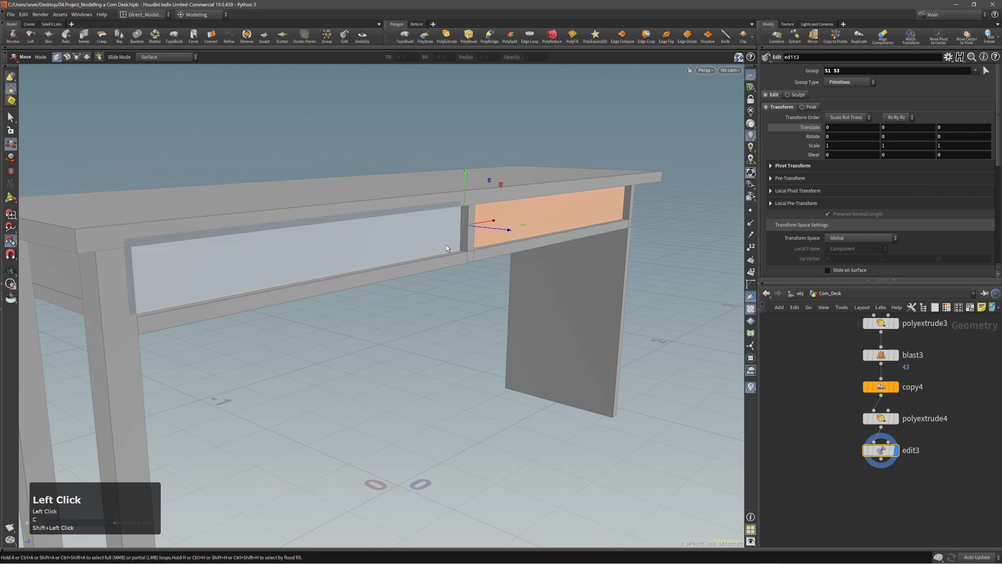
{"action": "left_click_drag", "start_coordinate": [501, 240], "coordinate": [479, 232], "text": "alt"}
{"action": "middle_click_drag", "start_coordinate": [480, 231], "coordinate": [490, 240], "text": "alt"}
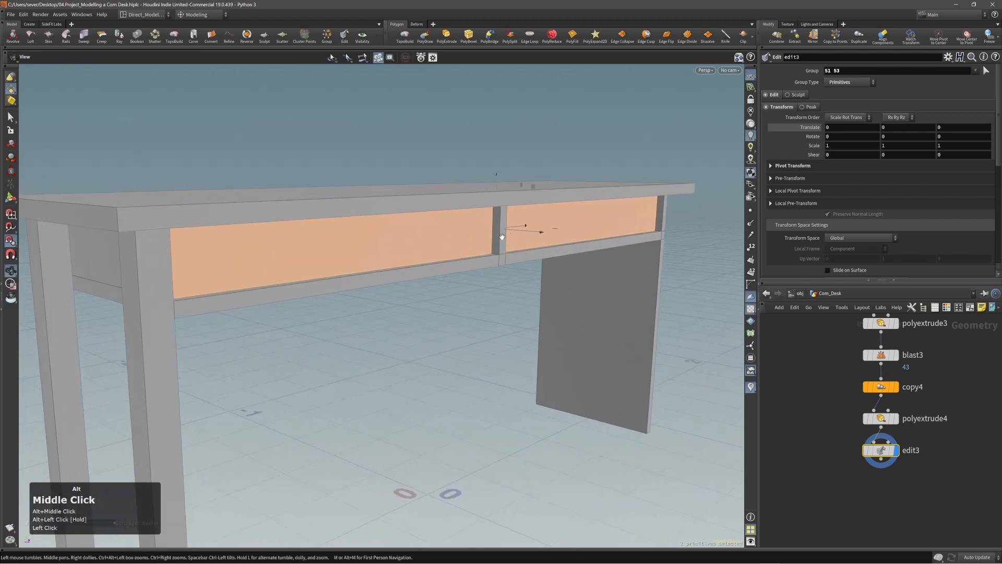
{"action": "left_click_drag", "start_coordinate": [491, 240], "coordinate": [500, 245], "text": "alt"}
{"action": "key", "text": "c"}
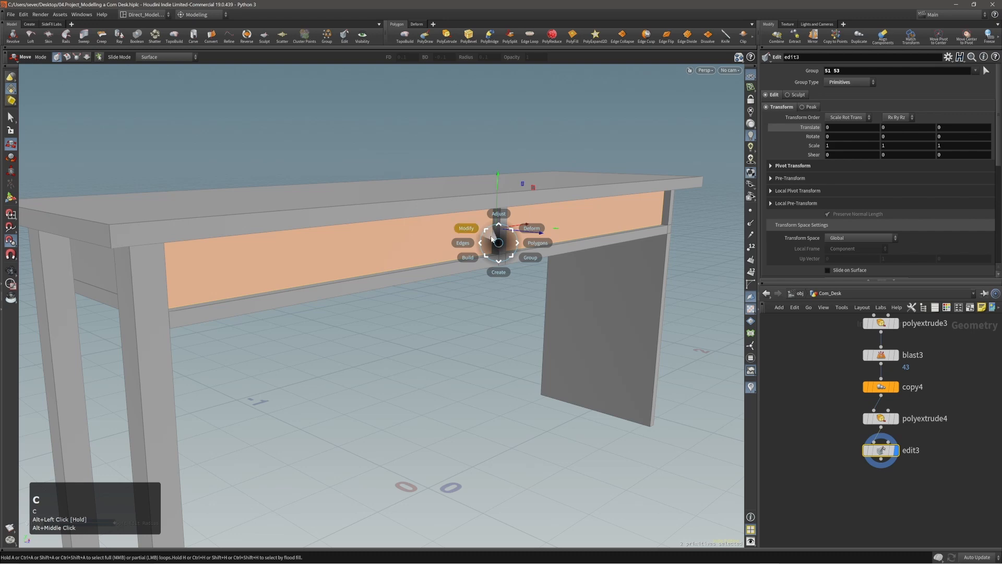
{"action": "left_click", "coordinate": [491, 238]}
{"action": "left_click", "coordinate": [488, 233]}
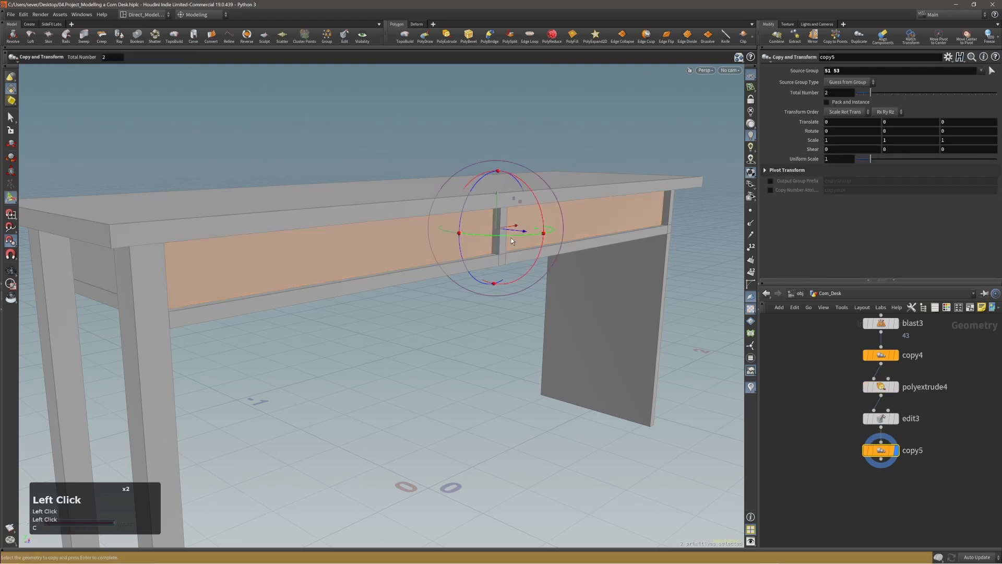
- Extrude the copied front faces by 0.0228233 into drawer front panels and enable Output Back
{"action": "key", "text": "c"}
{"action": "left_click", "coordinate": [551, 244]}
{"action": "left_click", "coordinate": [566, 266]}
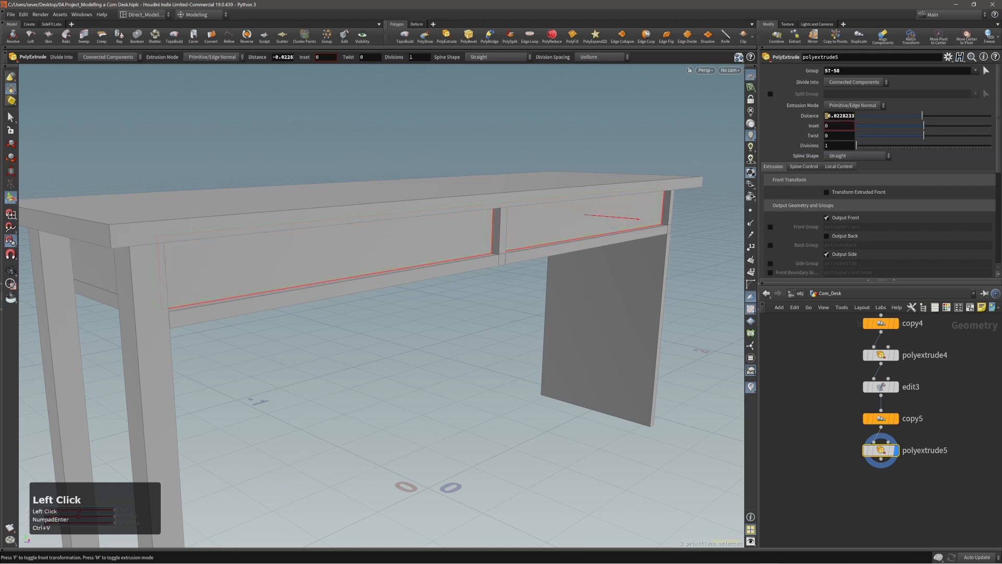
{"action": "key", "text": "BackSpace"}
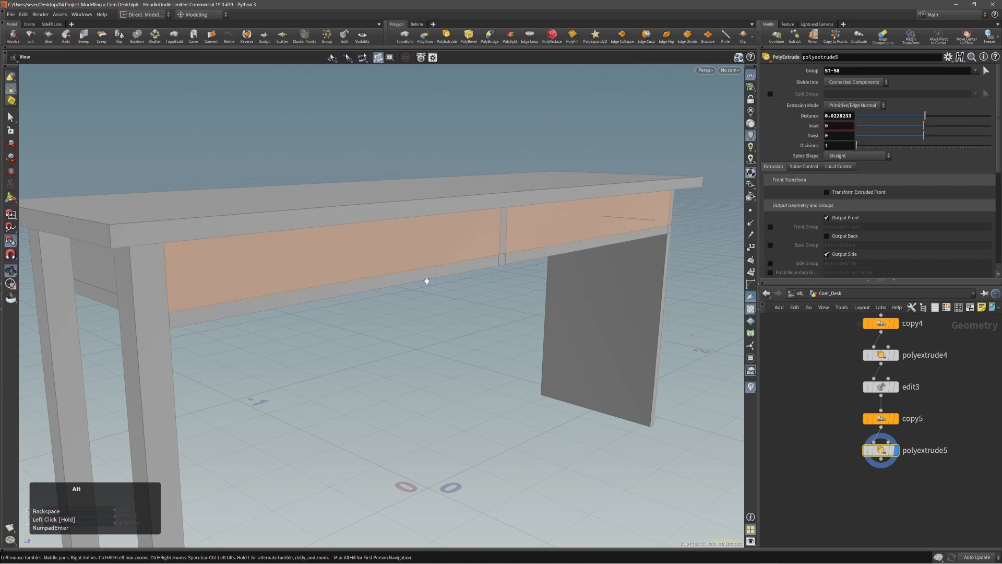
{"action": "right_click_drag", "start_coordinate": [427, 280], "coordinate": [491, 251], "text": "alt"}
{"action": "left_click_drag", "start_coordinate": [491, 250], "coordinate": [468, 257], "text": "alt"}
{"action": "right_click_drag", "start_coordinate": [468, 258], "coordinate": [437, 274], "text": "alt"}
{"action": "left_click_drag", "start_coordinate": [437, 274], "coordinate": [442, 251], "text": "alt"}
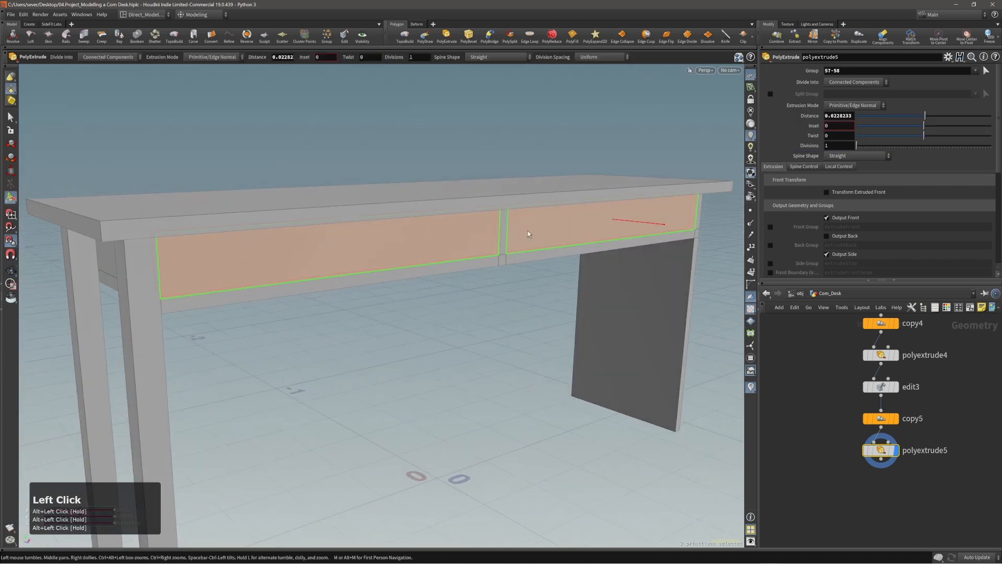
{"action": "left_click_drag", "start_coordinate": [528, 231], "coordinate": [477, 252], "text": "alt"}
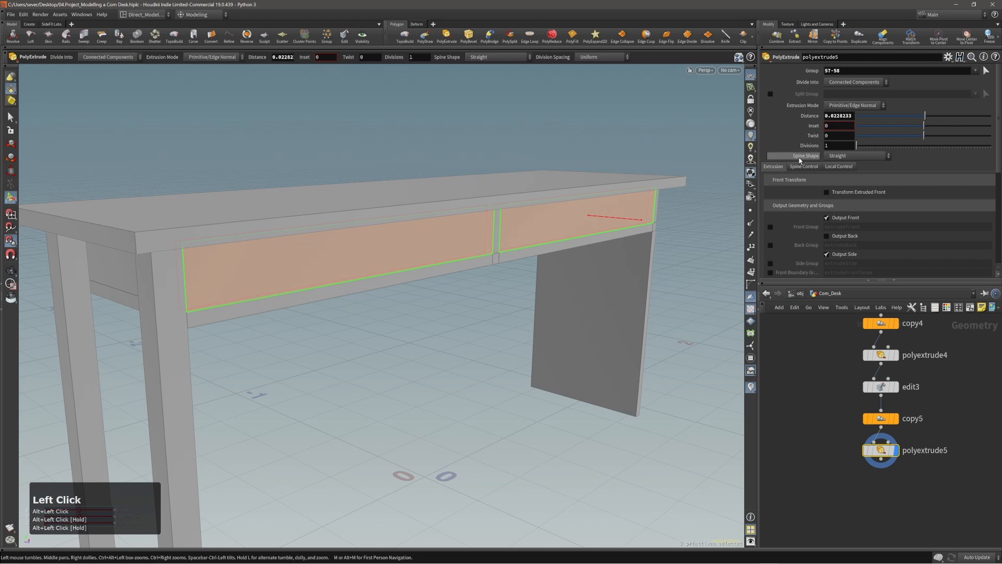
{"action": "left_click", "coordinate": [827, 236]}
{"action": "right_click_drag", "start_coordinate": [494, 188], "coordinate": [454, 239], "text": "alt"}
{"action": "left_click_drag", "start_coordinate": [454, 239], "coordinate": [487, 223], "text": "alt"}
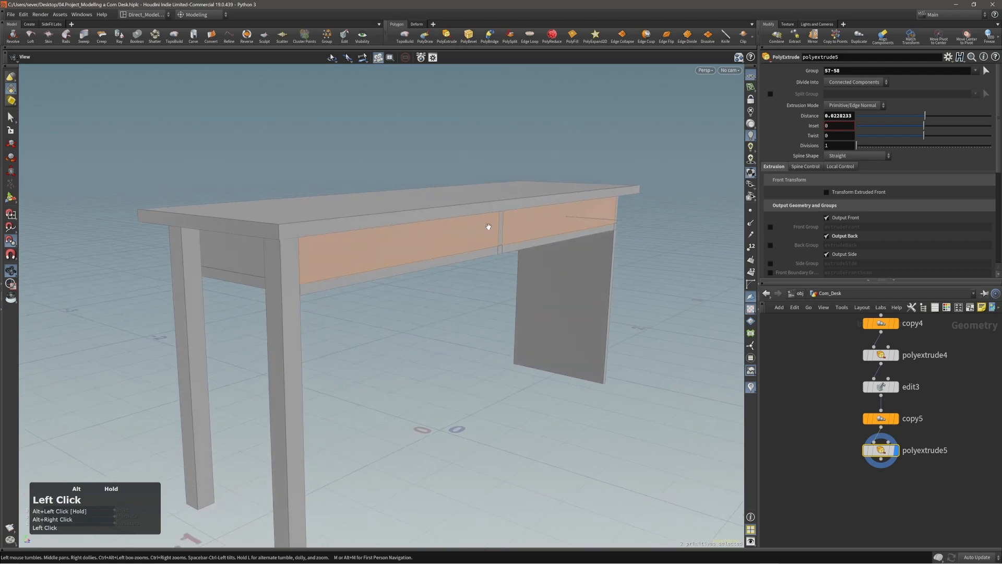
- Select both drawer blocks with their front panels and move them out of the desk by 0.594627 along Z
{"action": "key", "text": "s"}
{"action": "double_click", "coordinate": [430, 244]}
{"action": "double_click", "coordinate": [518, 233], "text": "shift"}
{"action": "double_click", "coordinate": [260, 251], "text": "shift"}
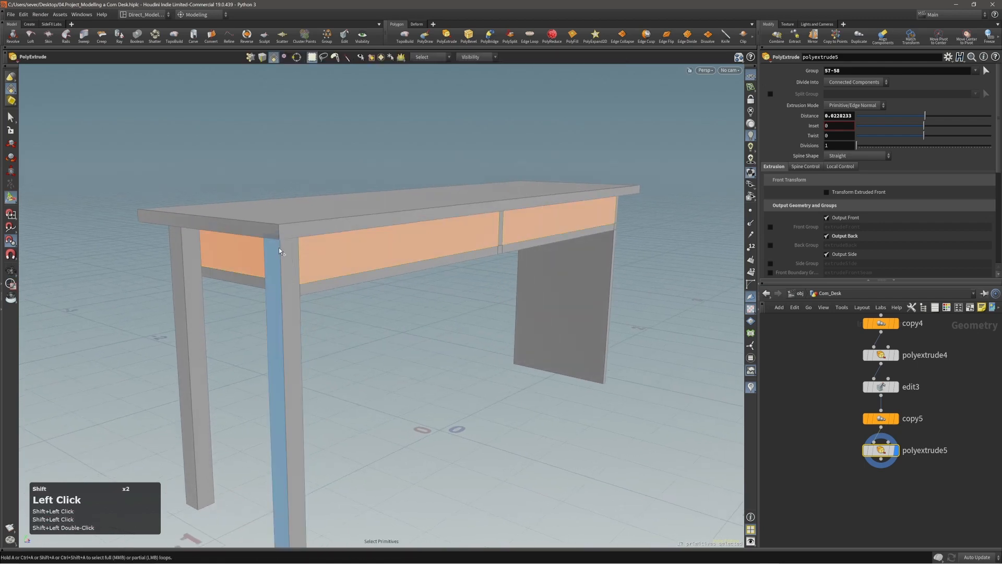
{"action": "left_click_drag", "start_coordinate": [279, 251], "coordinate": [502, 214], "text": "alt+shift"}
{"action": "middle_click_drag", "start_coordinate": [260, 233], "coordinate": [510, 233], "text": "alt"}
{"action": "double_click", "coordinate": [123, 246], "text": "shift"}
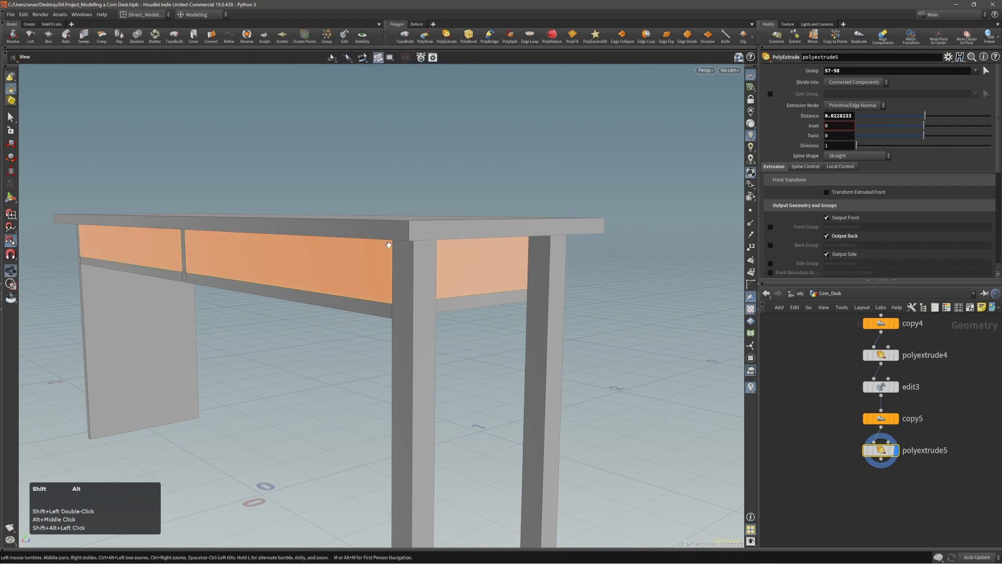
{"action": "left_click_drag", "start_coordinate": [617, 237], "coordinate": [447, 246], "text": "alt"}
{"action": "right_click_drag", "start_coordinate": [448, 246], "coordinate": [418, 245], "text": "alt"}
{"action": "middle_click_drag", "start_coordinate": [470, 245], "coordinate": [386, 247], "text": "alt"}
{"action": "key", "text": "c"}
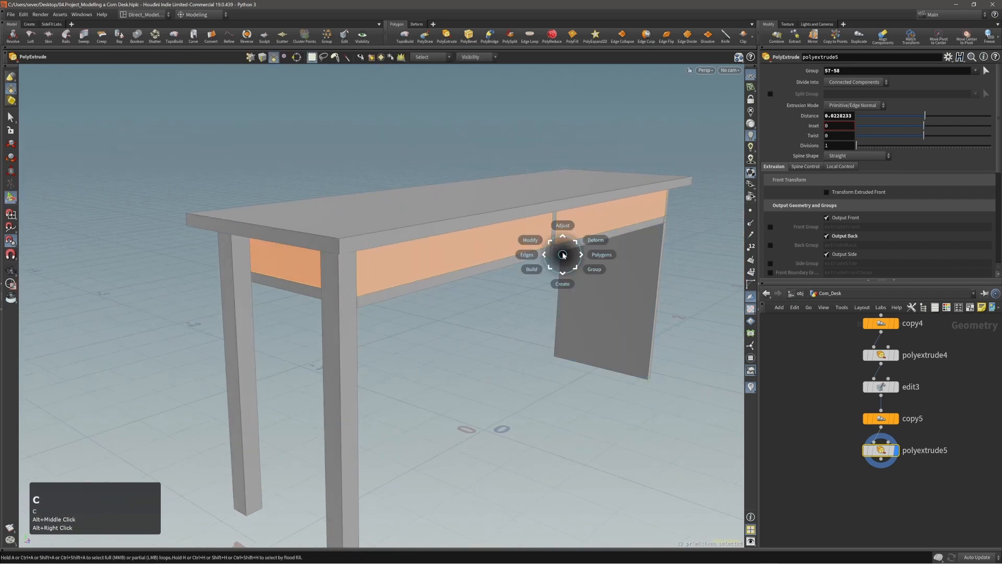
{"action": "left_click", "coordinate": [563, 243]}
{"action": "left_click", "coordinate": [564, 232]}
{"action": "right_click_drag", "start_coordinate": [568, 233], "coordinate": [559, 265], "text": "alt"}
{"action": "middle_click_drag", "start_coordinate": [560, 265], "coordinate": [582, 289], "text": "alt"}
{"action": "left_click_drag", "start_coordinate": [581, 289], "coordinate": [503, 229], "text": "alt"}
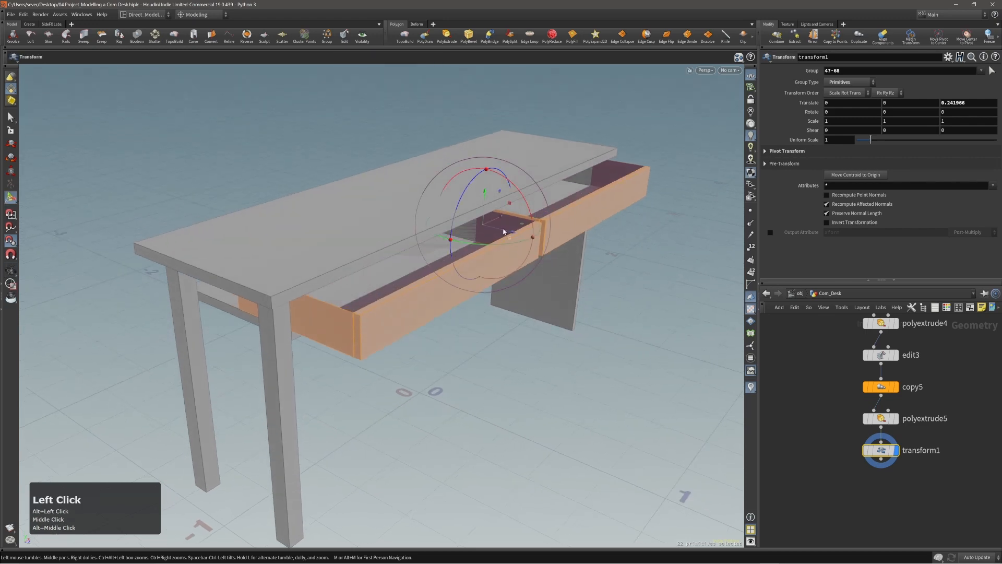
{"action": "right_click_drag", "start_coordinate": [504, 233], "coordinate": [587, 303], "text": "alt"}
{"action": "middle_click_drag", "start_coordinate": [587, 303], "coordinate": [625, 319]}
{"action": "left_click_drag", "start_coordinate": [625, 320], "coordinate": [559, 280], "text": "alt"}
{"action": "middle_click_drag", "start_coordinate": [559, 280], "coordinate": [720, 352]}
{"action": "right_click_drag", "start_coordinate": [721, 353], "coordinate": [583, 297], "text": "alt"}
{"action": "middle_click_drag", "start_coordinate": [584, 299], "coordinate": [535, 298], "text": "alt"}
- Select both open drawer bodies without their front panels and extrude them by -0.0123363 with Output Back enabled
{"action": "key", "text": "3"}
{"action": "double_click", "coordinate": [455, 322]}
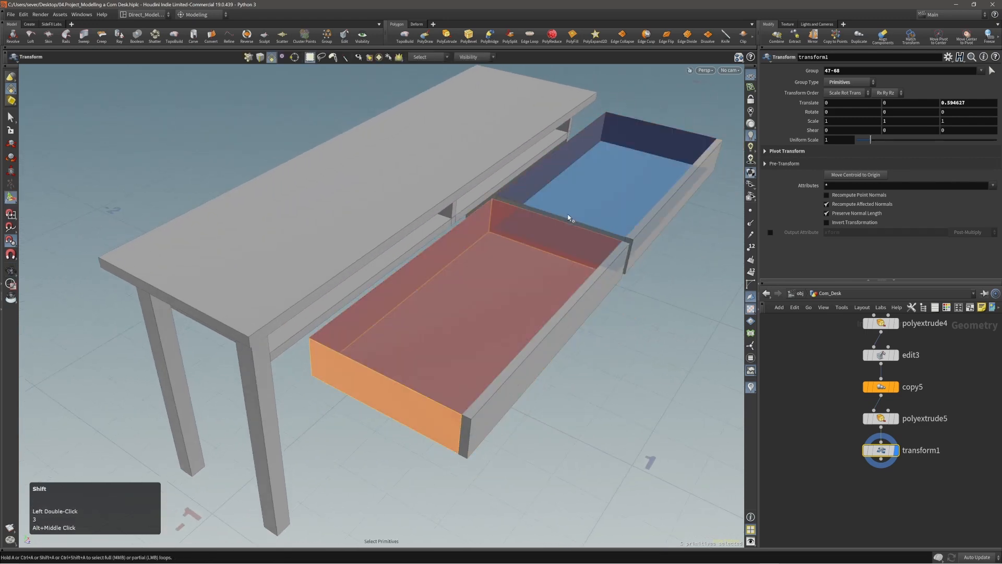
{"action": "double_click", "coordinate": [568, 218], "text": "shift"}
{"action": "left_click_drag", "start_coordinate": [587, 209], "coordinate": [559, 231], "text": "alt"}
{"action": "middle_click_drag", "start_coordinate": [559, 230], "coordinate": [564, 232], "text": "alt"}
{"action": "key", "text": "c"}
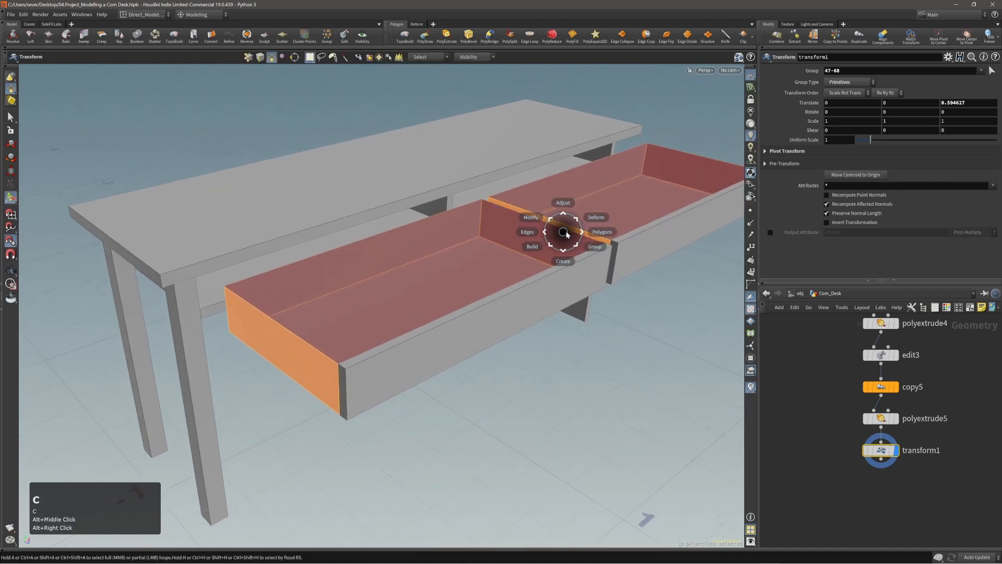
{"action": "left_click", "coordinate": [600, 232]}
{"action": "left_click", "coordinate": [583, 236]}
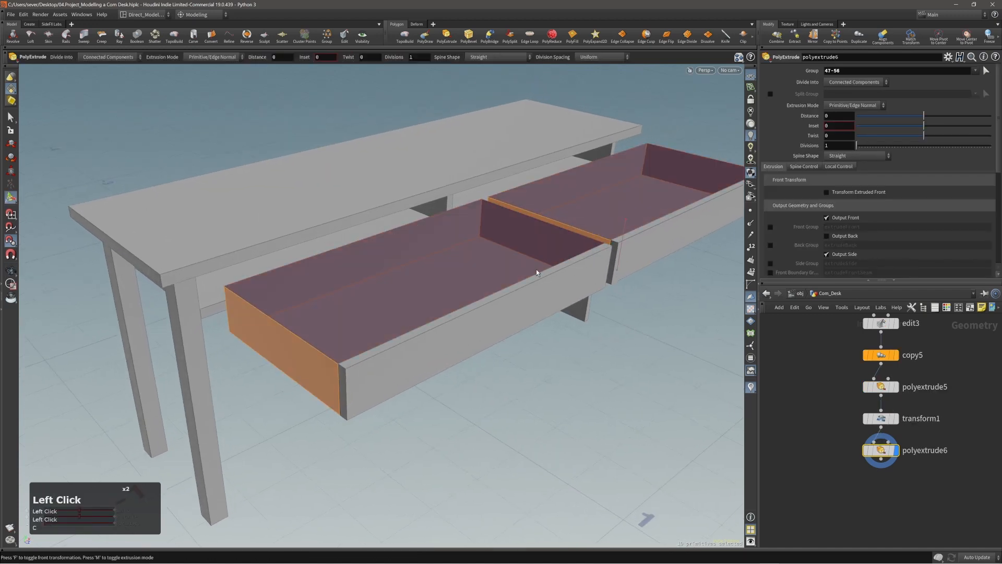
{"action": "left_click_drag", "start_coordinate": [537, 268], "coordinate": [497, 276]}
{"action": "key", "text": "Escape"}
{"action": "key", "text": "Return"}
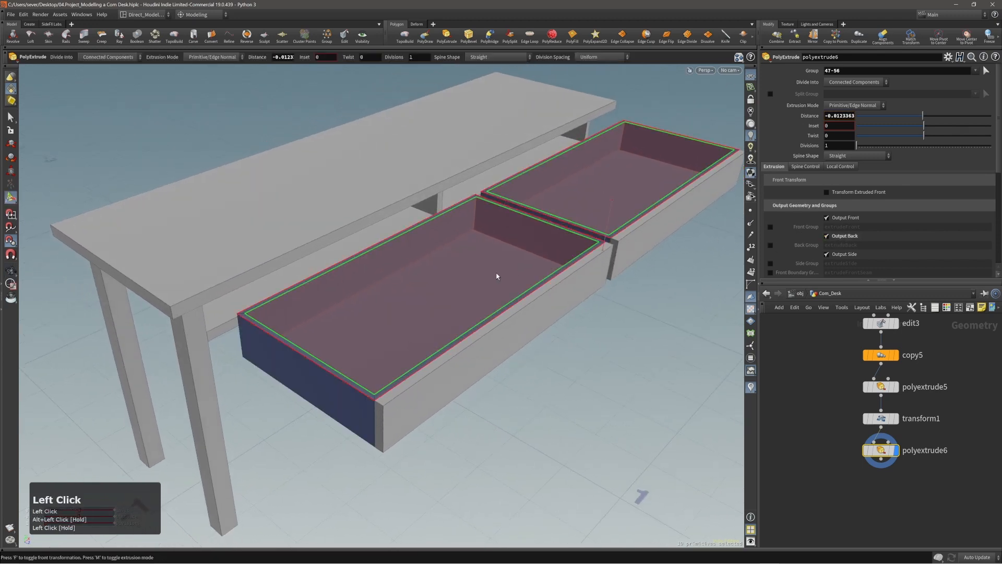
- Select both thickened drawer boxes and reverse their faces
{"action": "double_click", "coordinate": [497, 276]}
{"action": "double_click", "coordinate": [571, 212], "text": "shift"}
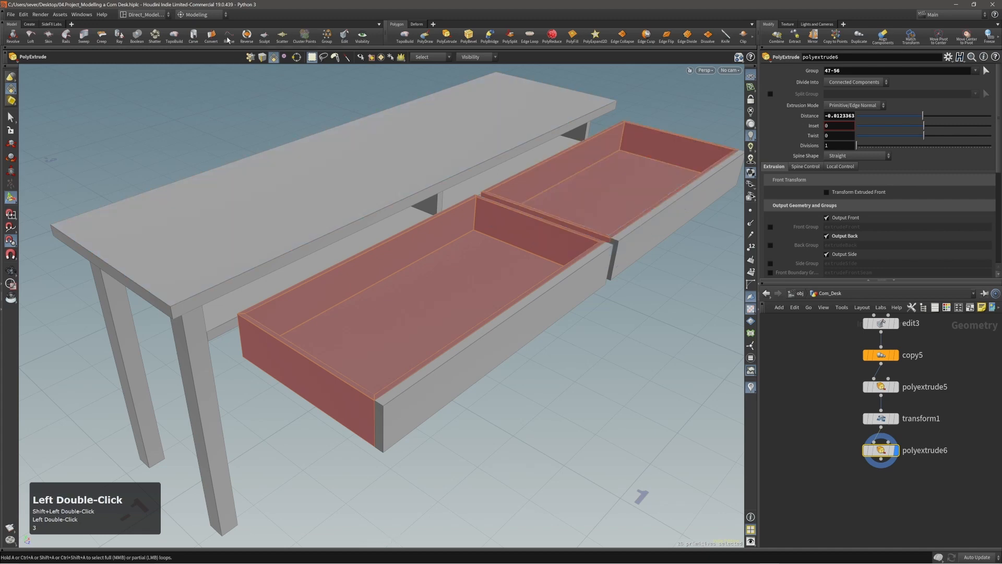
{"action": "left_click", "coordinate": [251, 36]}
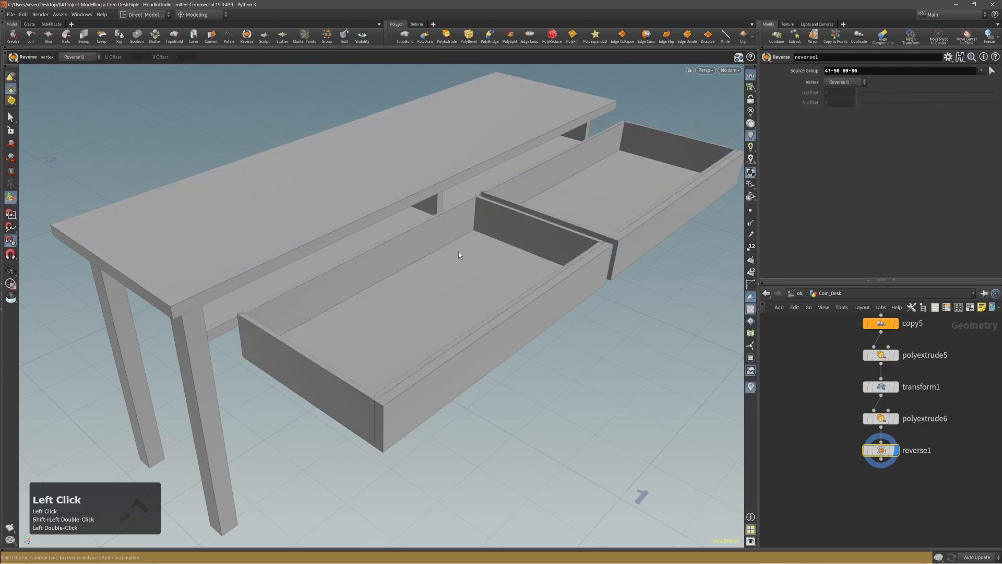
{"action": "right_click_drag", "start_coordinate": [459, 252], "coordinate": [472, 248], "text": "alt"}
{"action": "middle_click_drag", "start_coordinate": [472, 248], "coordinate": [465, 236], "text": "alt"}
{"action": "left_click_drag", "start_coordinate": [464, 235], "coordinate": [464, 235], "text": "alt"}
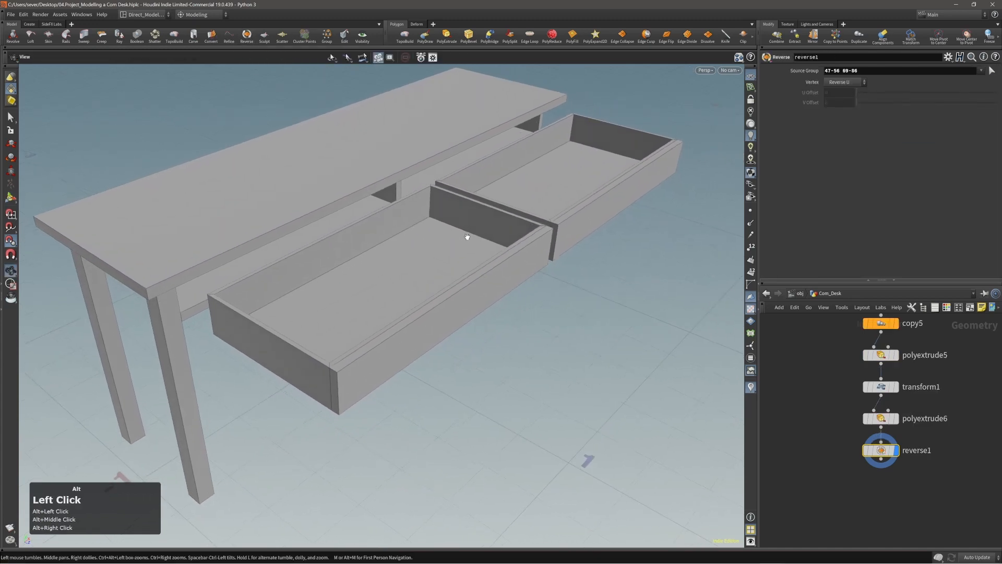
- Return to the drawers' transform node, reset its Z translation to 0 to close the drawers, and go back to the reverse node
{"action": "key", "text": "Page_Up"}
{"action": "key", "text": "Page_Up"}
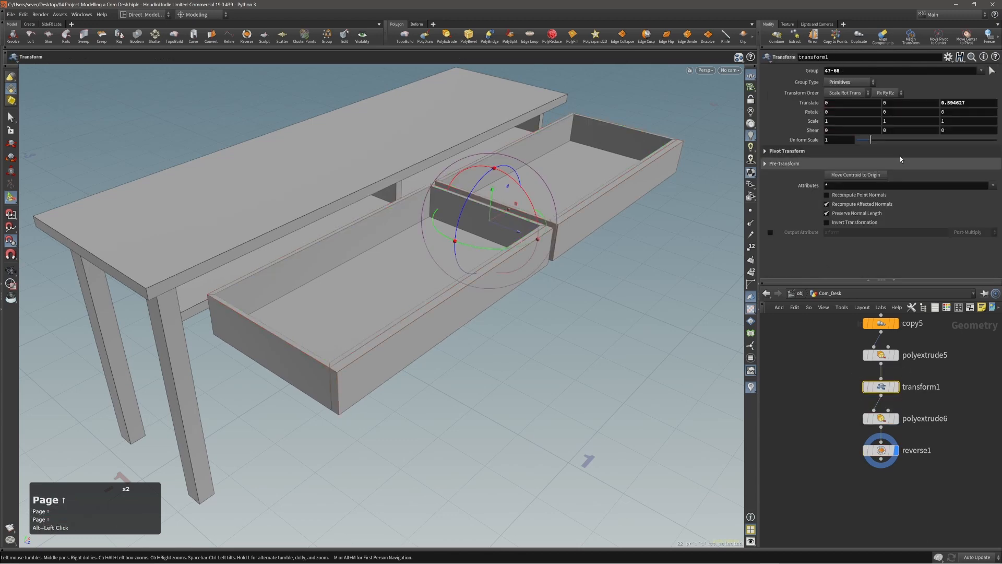
{"action": "middle_click", "coordinate": [946, 103], "text": "ctrl"}
{"action": "left_click_drag", "start_coordinate": [470, 222], "coordinate": [421, 197], "text": "alt"}
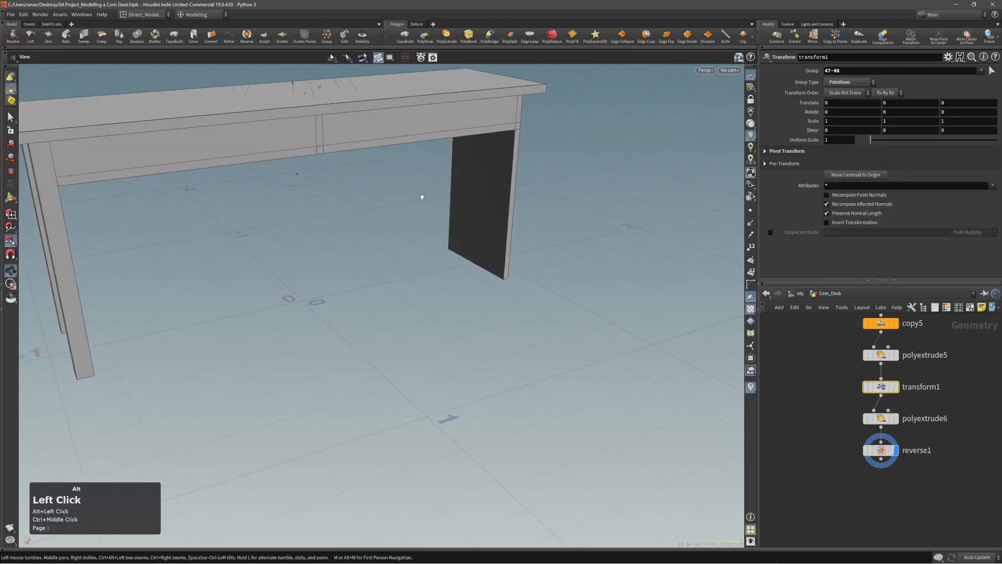
{"action": "middle_click_drag", "start_coordinate": [421, 197], "coordinate": [483, 219], "text": "alt"}
{"action": "right_click_drag", "start_coordinate": [483, 220], "coordinate": [499, 183], "text": "alt"}
{"action": "middle_click_drag", "start_coordinate": [500, 183], "coordinate": [507, 197], "text": "alt"}
{"action": "right_click_drag", "start_coordinate": [506, 197], "coordinate": [506, 206]}
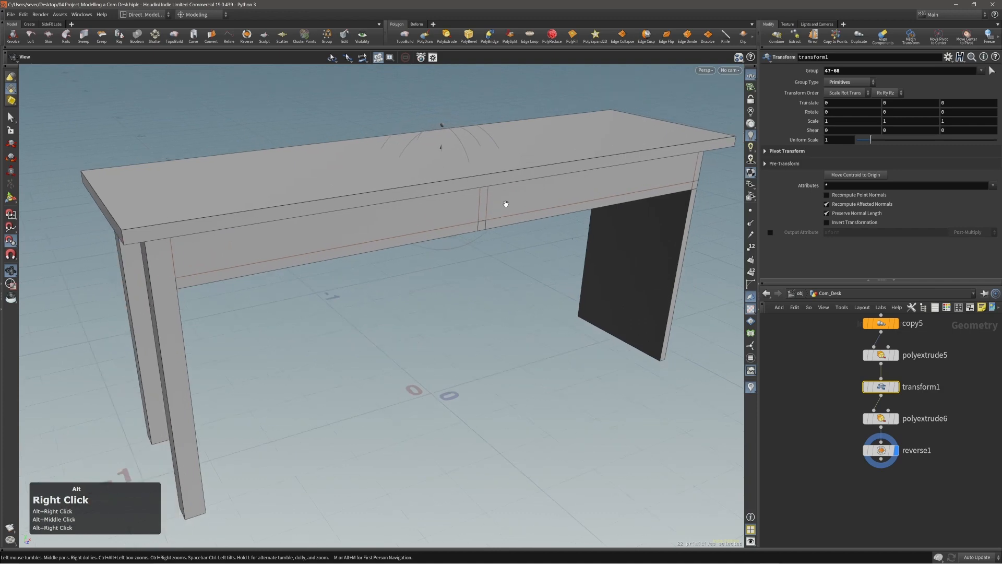
{"action": "mouse_move", "coordinate": [506, 206]}
{"action": "left_mouse_down"}
{"action": "mouse_move", "coordinate": [506, 192]}
{"action": "mouse_move", "coordinate": [488, 193]}
{"action": "mouse_move", "coordinate": [503, 190]}
{"action": "left_mouse_up"}
{"action": "key", "text": "Return"}
{"action": "key", "text": "comma"}
- Examine the desk with its closed drawers from the front and from low angles
{"action": "right_click_drag", "start_coordinate": [504, 190], "coordinate": [461, 201], "text": "alt"}
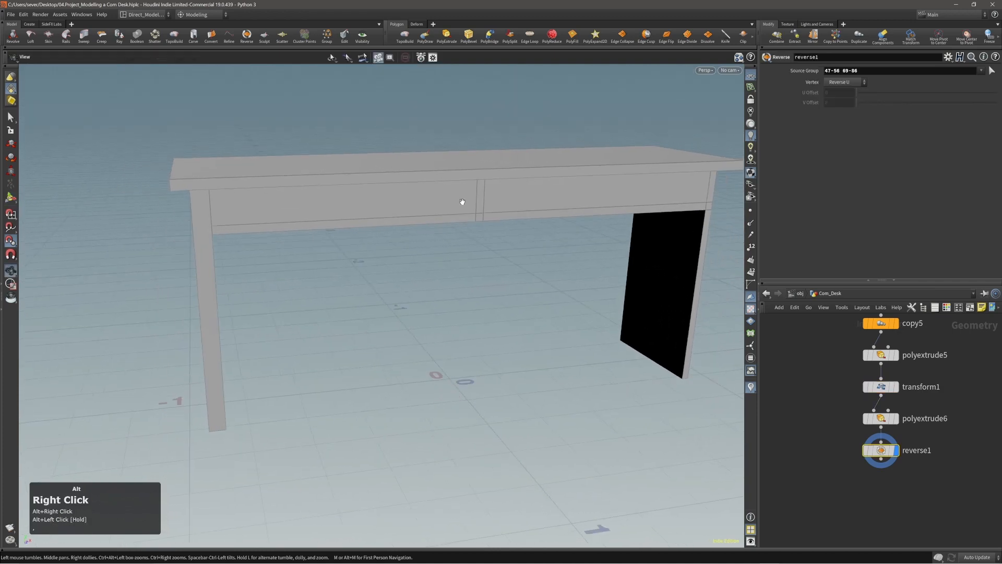
{"action": "middle_click_drag", "start_coordinate": [461, 201], "coordinate": [476, 195], "text": "alt"}
{"action": "mouse_move", "coordinate": [477, 195]}
{"action": "left_mouse_down", "text": "alt"}
{"action": "mouse_move", "coordinate": [508, 190]}
{"action": "mouse_move", "coordinate": [454, 196]}
{"action": "mouse_move", "coordinate": [478, 197]}
{"action": "left_mouse_up", "text": "alt"}
{"action": "right_click_drag", "start_coordinate": [511, 193], "coordinate": [519, 199], "text": "alt"}
{"action": "middle_click_drag", "start_coordinate": [519, 199], "coordinate": [472, 199], "text": "alt"}
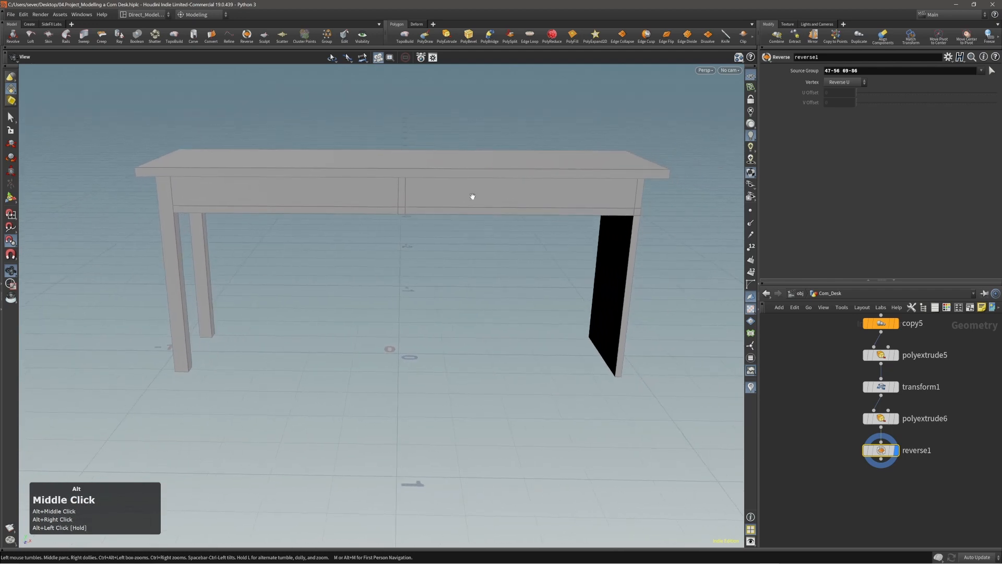
{"action": "right_click_drag", "start_coordinate": [472, 199], "coordinate": [488, 183], "text": "alt"}
{"action": "left_click_drag", "start_coordinate": [488, 183], "coordinate": [521, 179], "text": "alt"}
{"action": "middle_click_drag", "start_coordinate": [521, 179], "coordinate": [477, 165], "text": "alt"}
{"action": "mouse_move", "coordinate": [477, 166]}
{"action": "left_mouse_down", "text": "alt"}
{"action": "mouse_move", "coordinate": [516, 169]}
{"action": "mouse_move", "coordinate": [492, 172]}
{"action": "left_mouse_up", "text": "alt"}
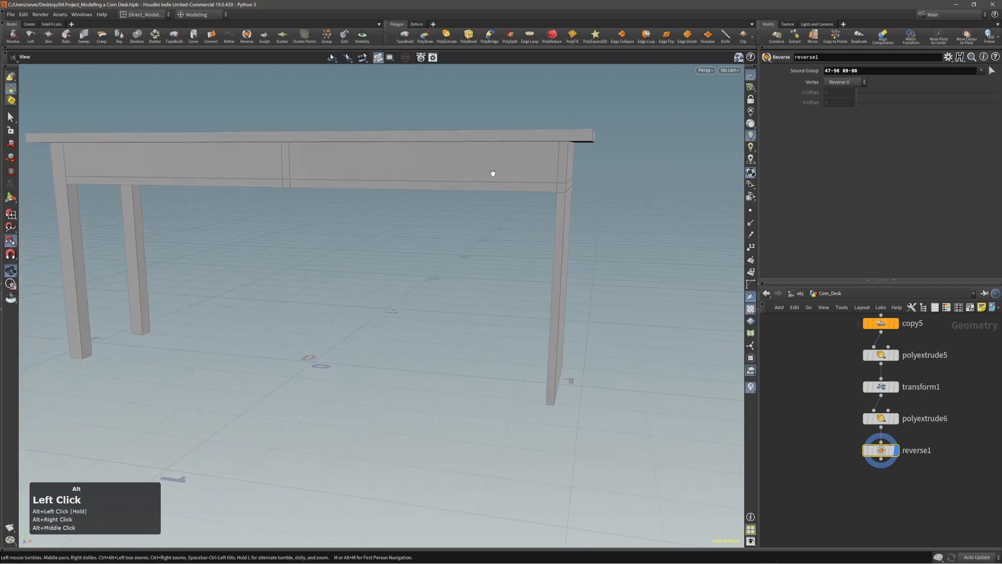
{"action": "key", "text": "Return"}
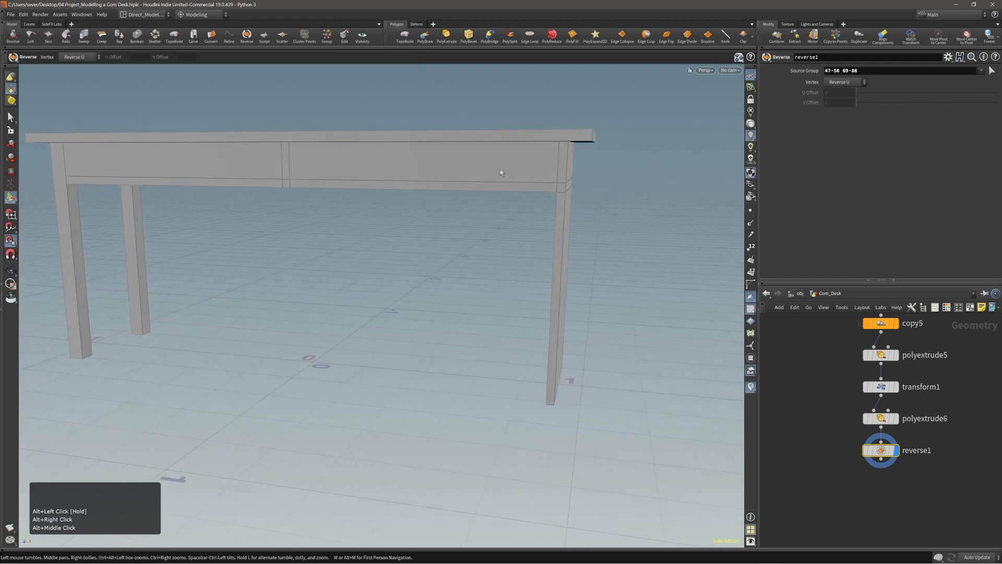
{"action": "mouse_move", "coordinate": [439, 203]}
{"action": "left_mouse_down", "text": "alt"}
{"action": "mouse_move", "coordinate": [448, 177]}
{"action": "mouse_move", "coordinate": [443, 201]}
{"action": "left_mouse_up", "text": "alt"}
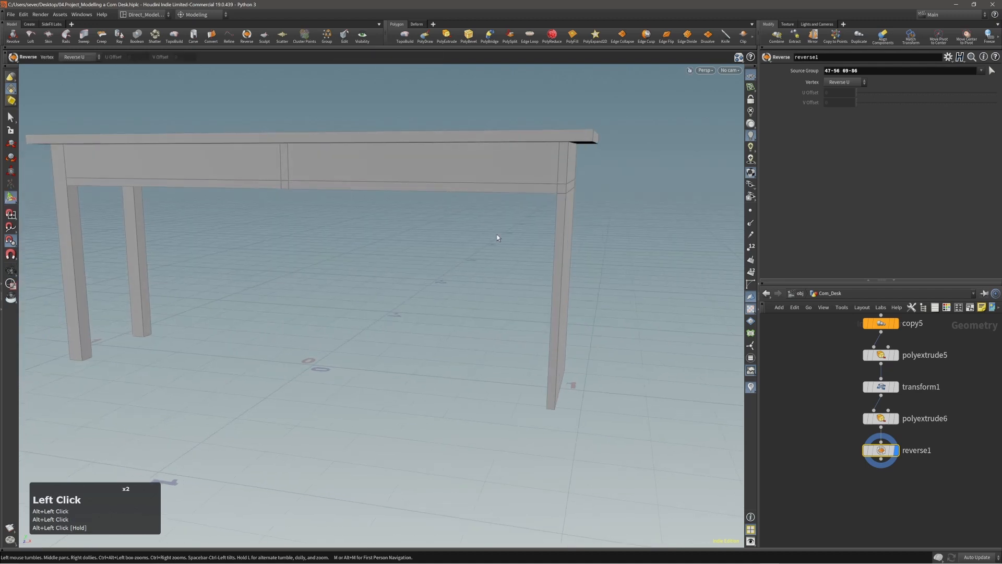
{"action": "left_click_drag", "start_coordinate": [497, 237], "coordinate": [586, 183], "text": "alt"}
{"action": "left_click", "coordinate": [546, 269]}
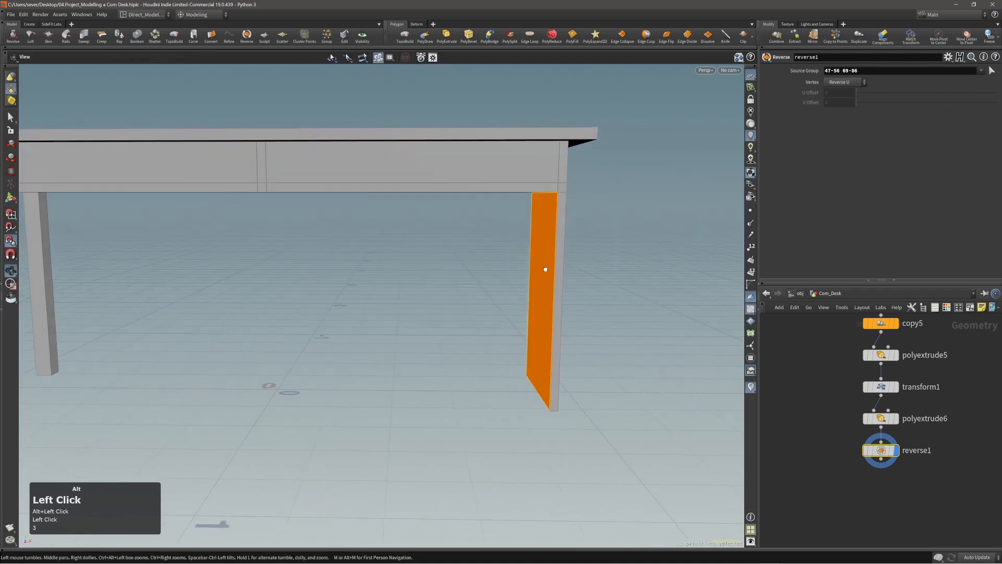
{"action": "right_click_drag", "start_coordinate": [545, 269], "coordinate": [547, 282], "text": "alt"}
{"action": "middle_click_drag", "start_coordinate": [546, 282], "coordinate": [547, 271], "text": "alt"}
{"action": "key", "text": "c"}
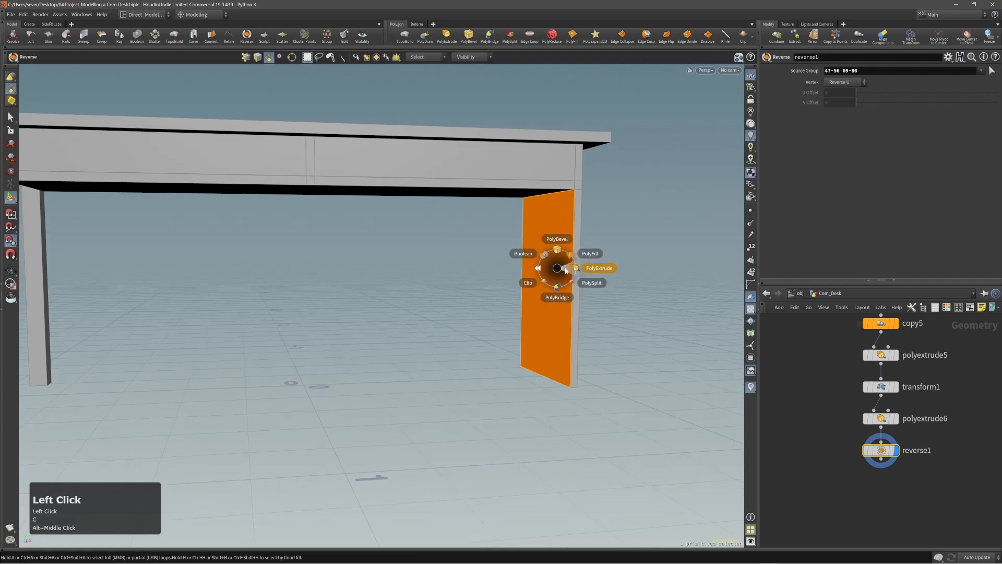
{"action": "left_click", "coordinate": [567, 271]}
{"action": "key", "text": "ctrl+z"}
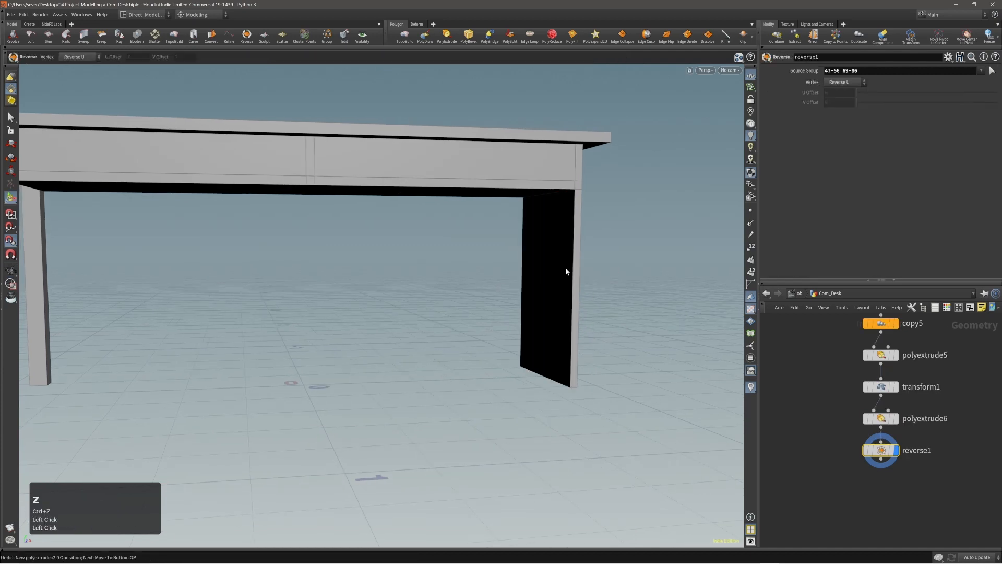
- Select the inner face of the desk's end panel and duplicate it with Copy and Transform
{"action": "left_click", "coordinate": [564, 269]}
{"action": "key", "text": "c"}
{"action": "left_click", "coordinate": [557, 265]}
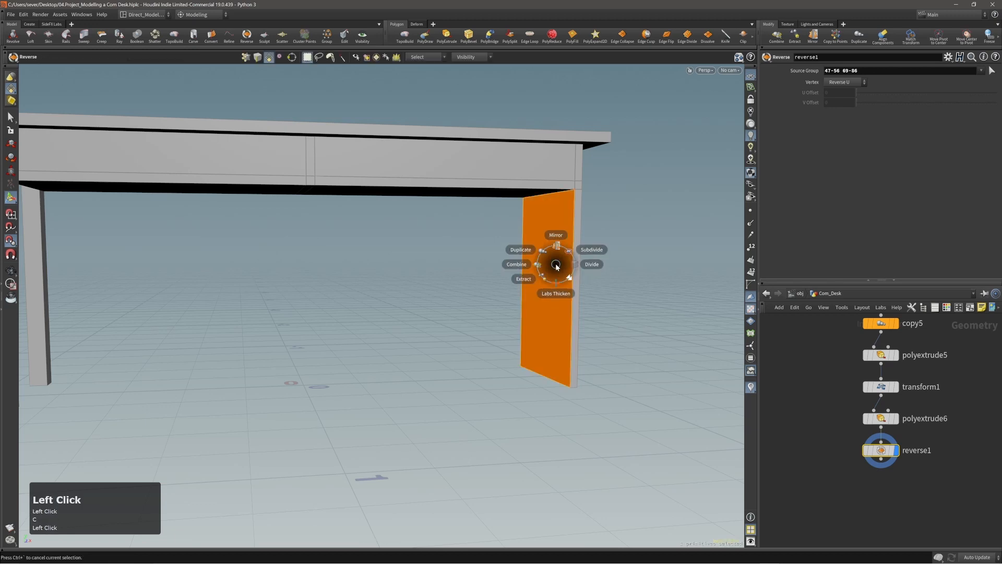
{"action": "left_click", "coordinate": [551, 267]}
{"action": "left_click", "coordinate": [562, 295]}
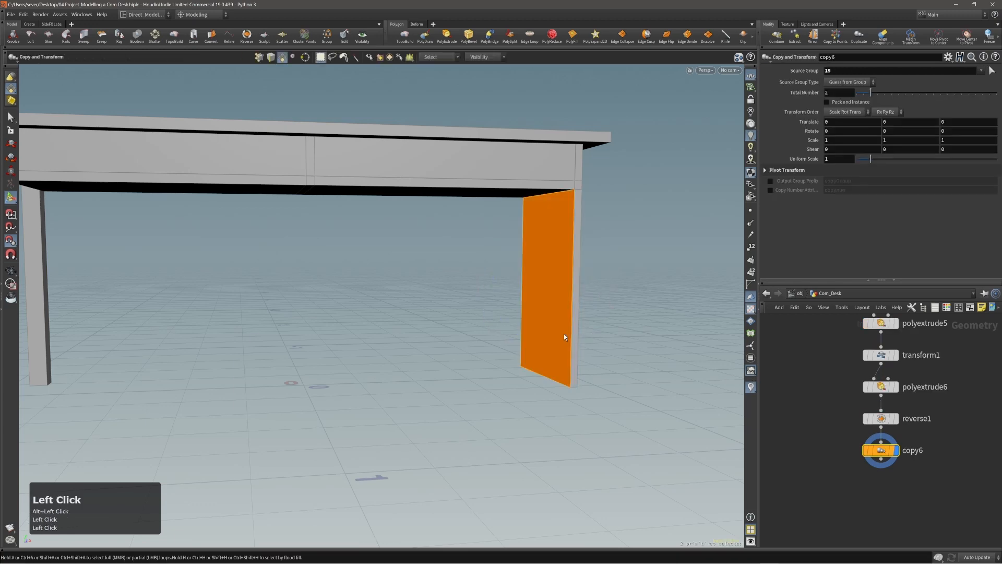
- Move the copied end panel face by -0.376723 along X, under the desk
{"action": "key", "text": "Escape"}
{"action": "key", "text": "grave"}
{"action": "left_click_drag", "start_coordinate": [573, 306], "coordinate": [630, 338], "text": "alt"}
{"action": "middle_click_drag", "start_coordinate": [630, 337], "coordinate": [554, 331]}
{"action": "left_click_drag", "start_coordinate": [505, 293], "coordinate": [629, 351], "text": "alt"}
{"action": "middle_click_drag", "start_coordinate": [656, 359], "coordinate": [650, 357]}
{"action": "left_click_drag", "start_coordinate": [594, 318], "coordinate": [573, 305], "text": "alt"}
{"action": "right_click_drag", "start_coordinate": [511, 287], "coordinate": [540, 270], "text": "alt"}
{"action": "key", "text": "Return"}
{"action": "left_click_drag", "start_coordinate": [540, 270], "coordinate": [521, 275], "text": "alt"}
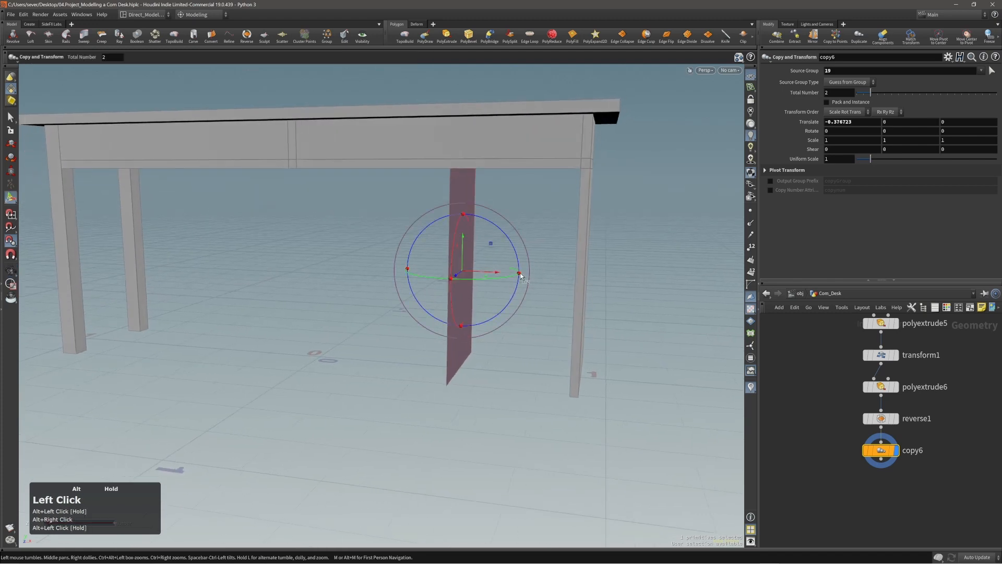
- Extrude the copied panel face by 0.0246211 and enable Output Back to make a solid under-desk panel
{"action": "key", "text": "c"}
{"action": "left_click", "coordinate": [547, 315]}
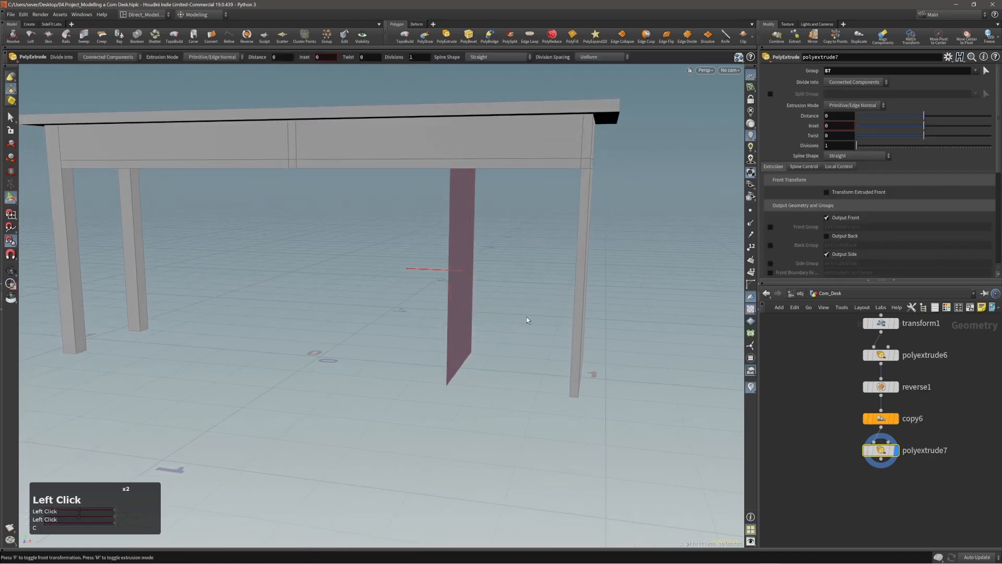
{"action": "left_click_drag", "start_coordinate": [526, 318], "coordinate": [461, 313]}
{"action": "left_click", "coordinate": [826, 236]}
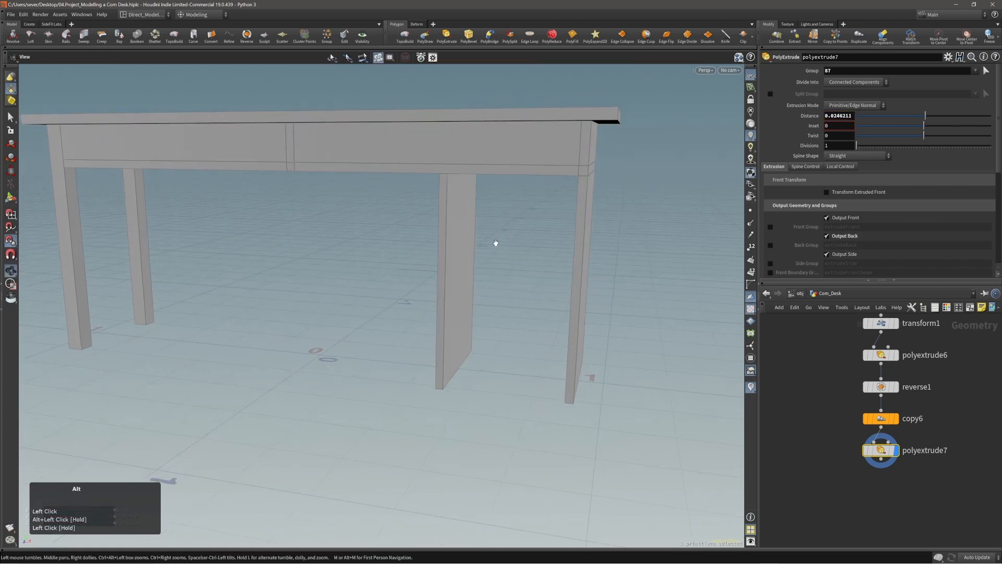
{"action": "left_click_drag", "start_coordinate": [495, 242], "coordinate": [469, 234], "text": "alt"}
{"action": "right_click_drag", "start_coordinate": [469, 234], "coordinate": [436, 240], "text": "alt"}
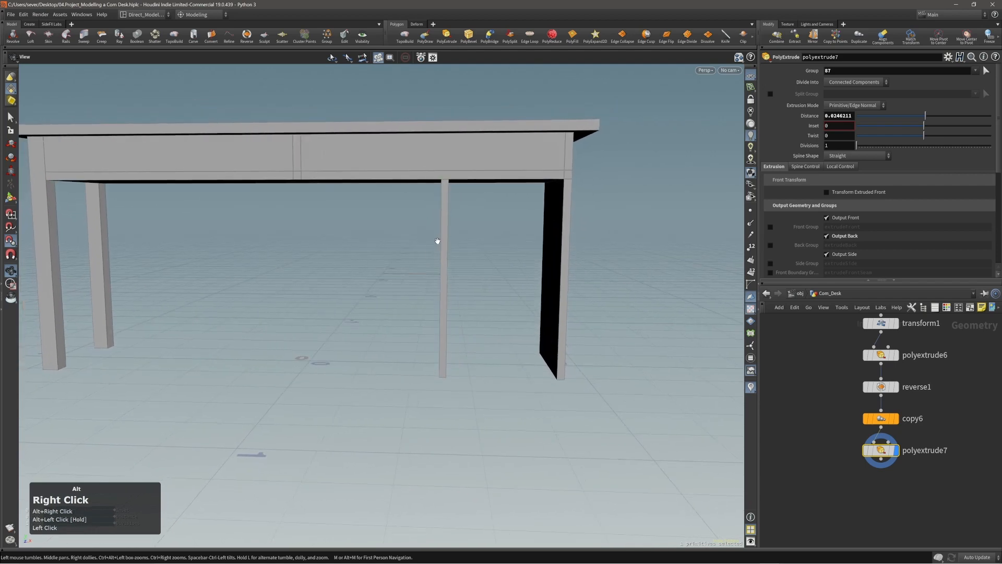
- Select the faces of both the end panel and the under-desk panel and cut them horizontally with the Knife at about Y 0.16
{"action": "key", "text": "3"}
{"action": "left_click_drag", "start_coordinate": [376, 273], "coordinate": [488, 337]}
{"action": "key", "text": "ctrl+z"}
{"action": "key", "text": "s"}
{"action": "left_click_drag", "start_coordinate": [308, 291], "coordinate": [655, 410]}
{"action": "left_click_drag", "start_coordinate": [542, 314], "coordinate": [540, 311], "text": "alt"}
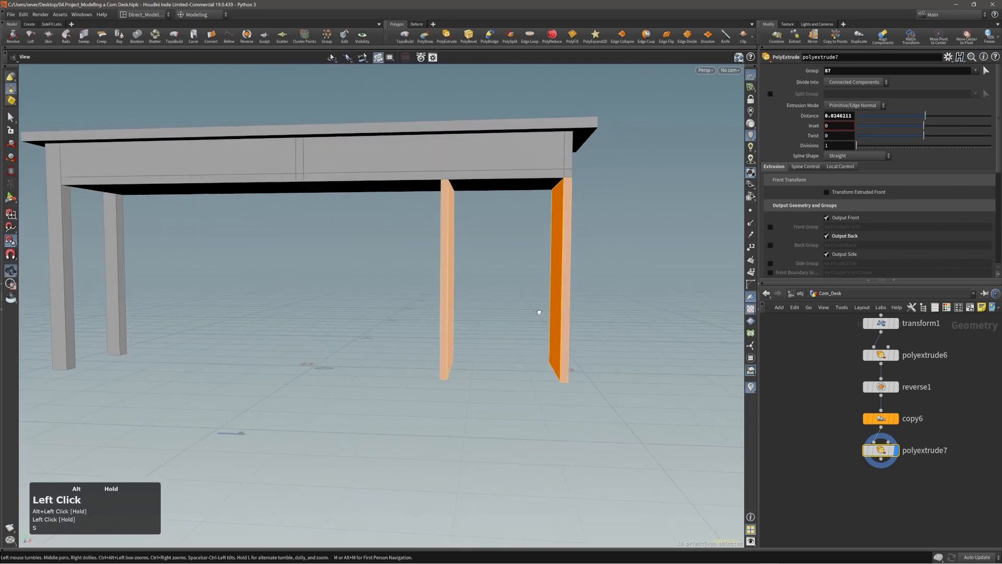
{"action": "left_click", "coordinate": [725, 39]}
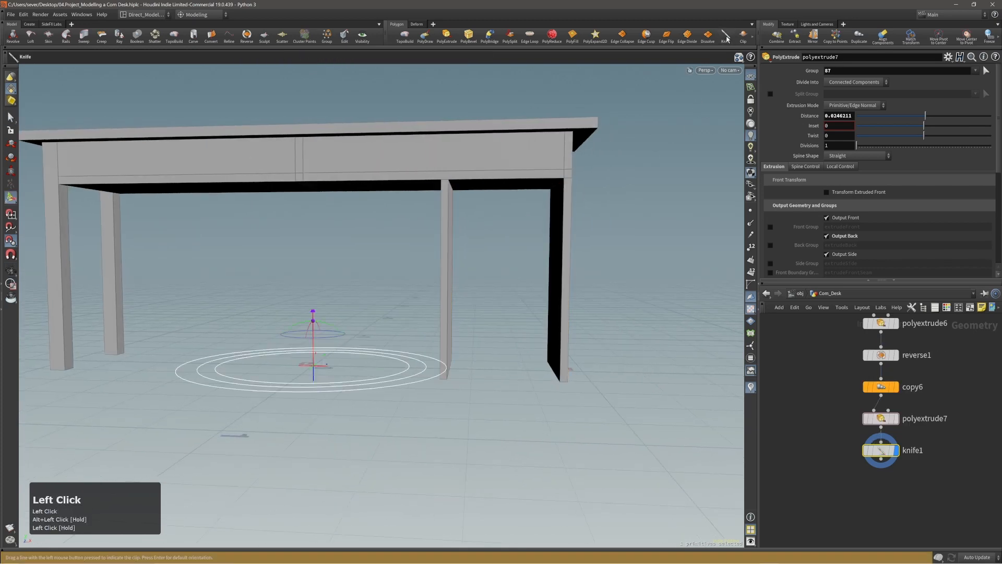
{"action": "key", "text": "space+b"}
{"action": "key", "text": "space+b"}
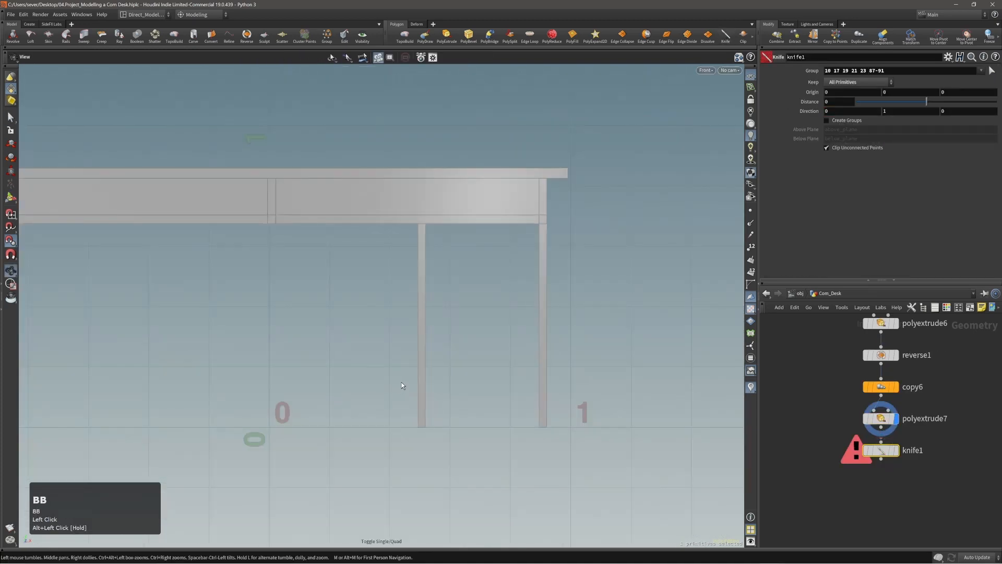
{"action": "middle_click_drag", "start_coordinate": [402, 383], "coordinate": [403, 356]}
{"action": "left_click_drag", "start_coordinate": [400, 357], "coordinate": [598, 352]}
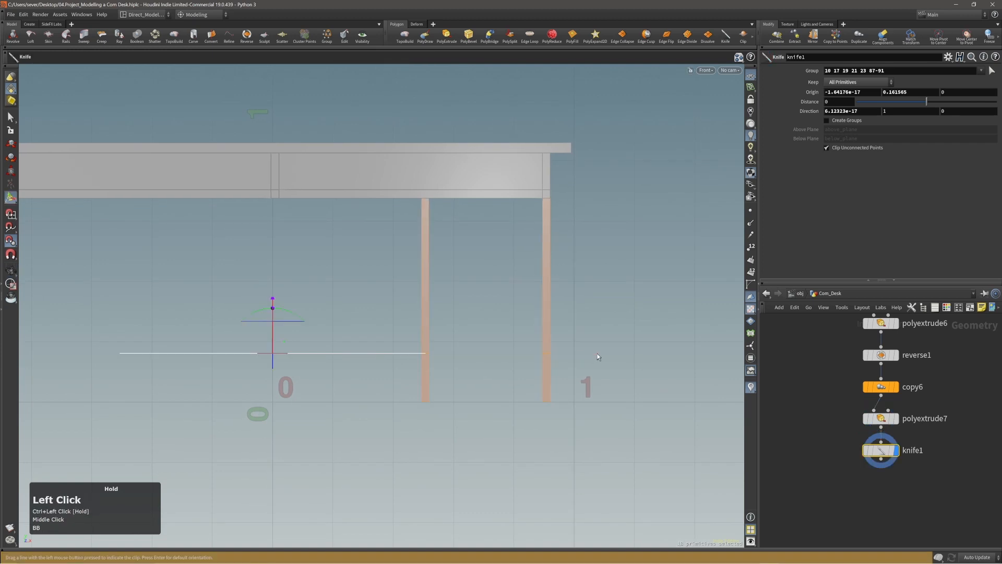
{"action": "key", "text": "Escape"}
- Lower the knife's cutting plane to about Y 0.075, near the bottom of both panels
{"action": "key", "text": "space+b"}
{"action": "key", "text": "space+b"}
{"action": "middle_click_drag", "start_coordinate": [597, 242], "coordinate": [602, 265]}
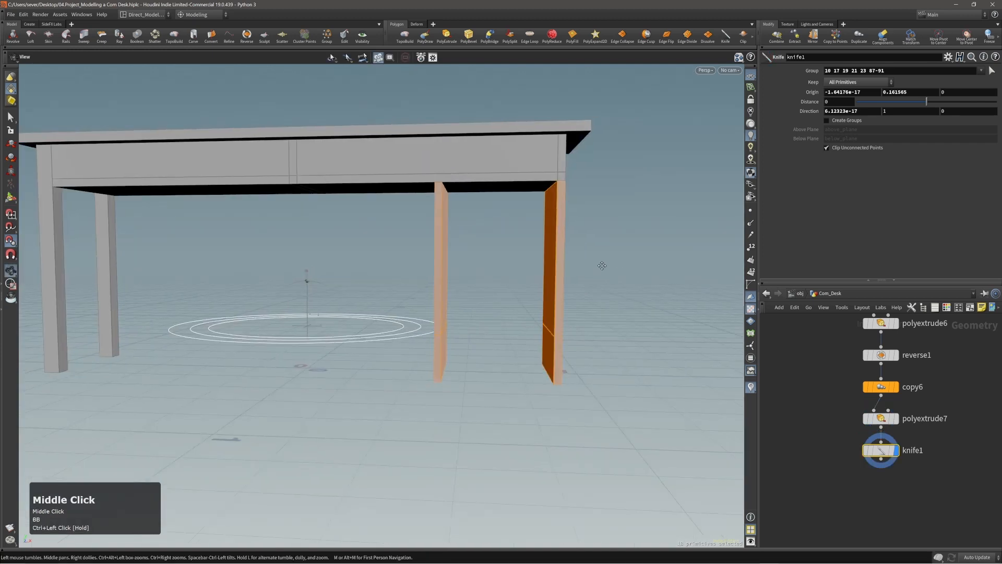
{"action": "left_click_drag", "start_coordinate": [602, 264], "coordinate": [490, 304]}
{"action": "right_click_drag", "start_coordinate": [490, 304], "coordinate": [517, 302]}
{"action": "key", "text": "Return"}
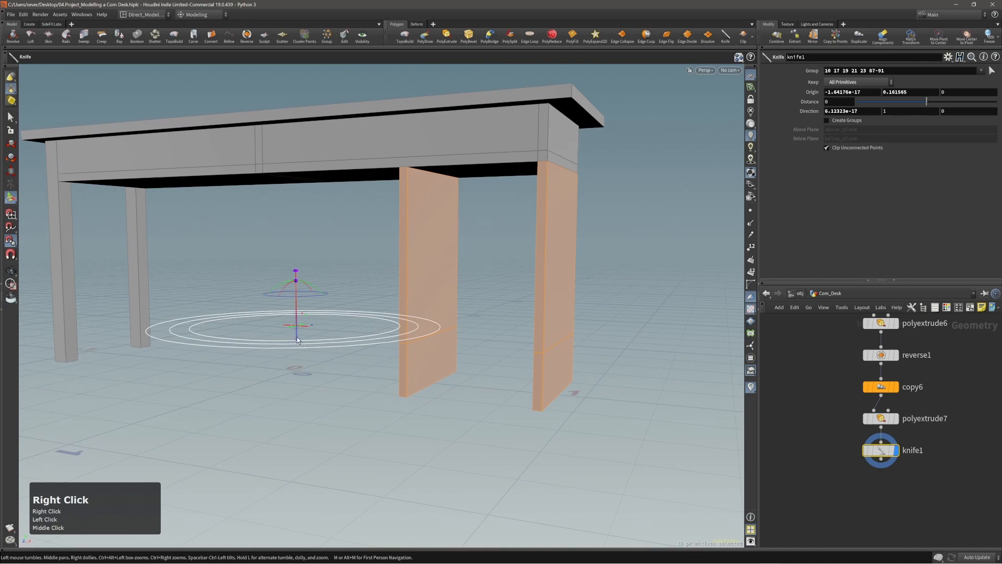
{"action": "left_click_drag", "start_coordinate": [297, 339], "coordinate": [295, 364]}
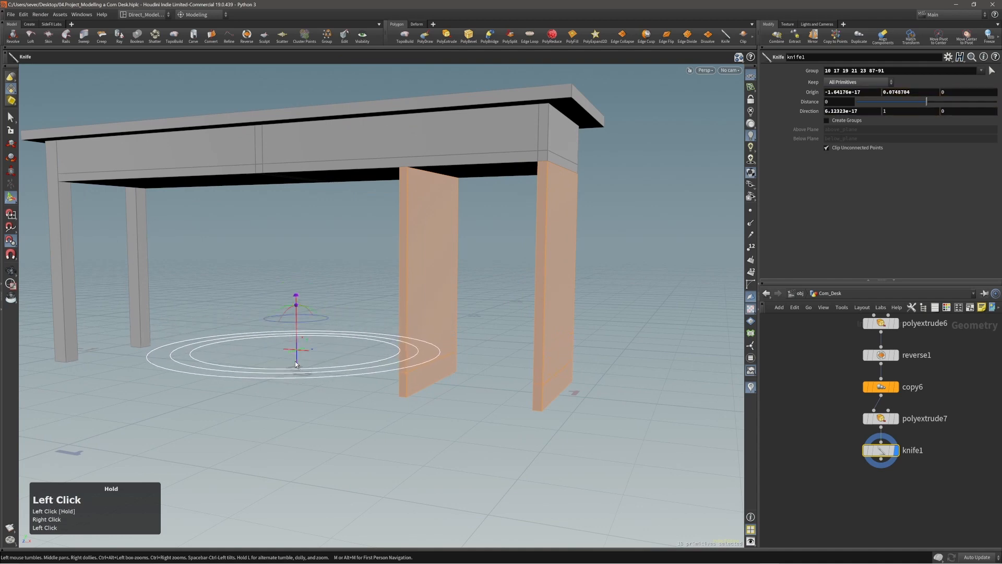
- Bridge the facing inner faces below the knife cut on the two panels with PolyBridge to form the cabinet base
{"action": "right_click_drag", "start_coordinate": [440, 346], "coordinate": [499, 355]}
{"action": "key", "text": "s"}
{"action": "left_click", "coordinate": [437, 373]}
{"action": "left_click_drag", "start_coordinate": [499, 356], "coordinate": [589, 380]}
{"action": "middle_click_drag", "start_coordinate": [589, 379], "coordinate": [506, 367]}
{"action": "right_click_drag", "start_coordinate": [507, 368], "coordinate": [564, 358]}
{"action": "left_click_drag", "start_coordinate": [563, 358], "coordinate": [642, 344]}
{"action": "key", "text": "c"}
{"action": "left_click", "coordinate": [500, 353]}
{"action": "left_click", "coordinate": [500, 372]}
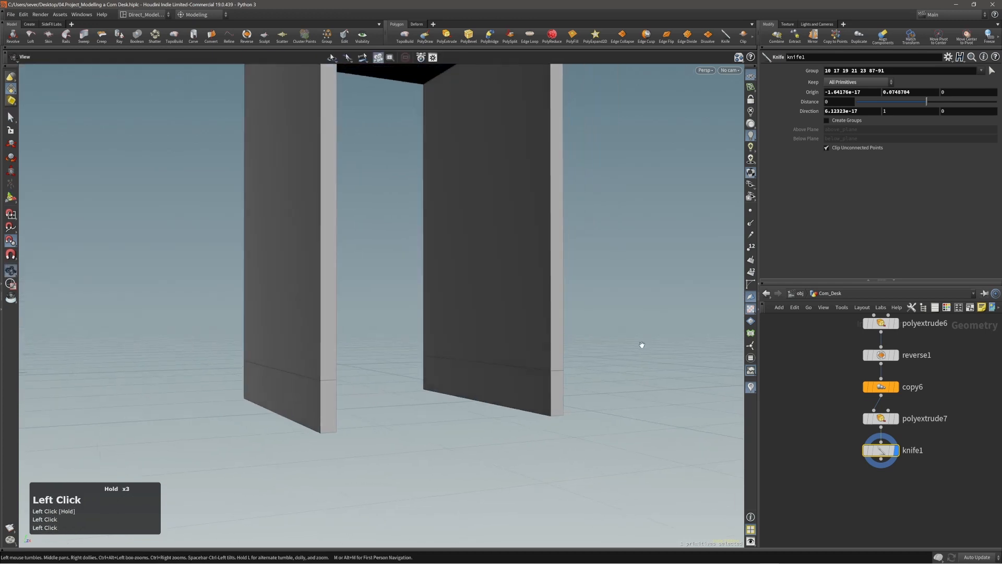
{"action": "left_click", "coordinate": [516, 377]}
{"action": "key", "text": "Return"}
{"action": "right_click_drag", "start_coordinate": [531, 348], "coordinate": [493, 359]}
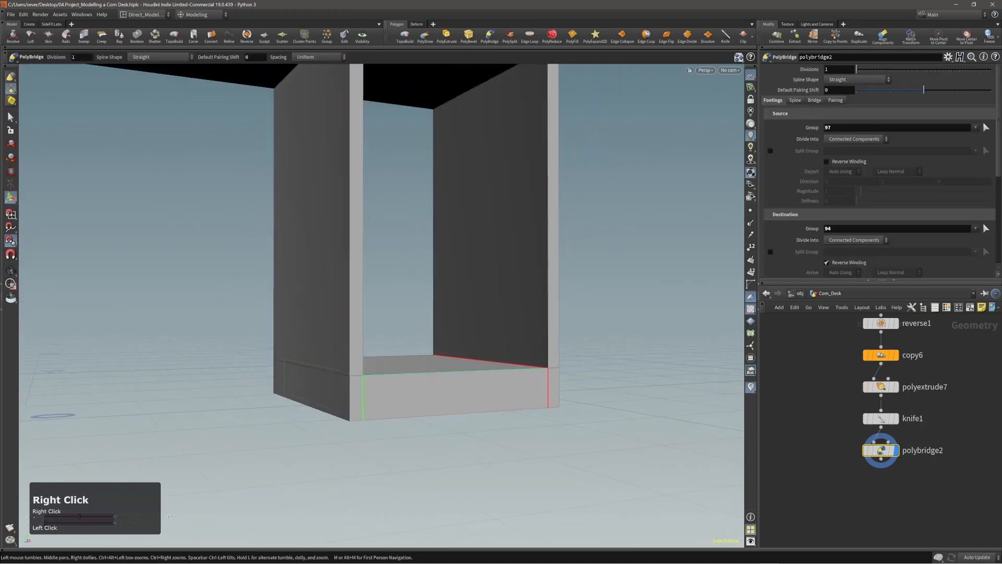
- Compare the bridged cabinet under the desk with the drawer unit in the reference drawing, viewing it from several angles
{"action": "right_click_drag", "start_coordinate": [1001, 376], "coordinate": [436, 294]}
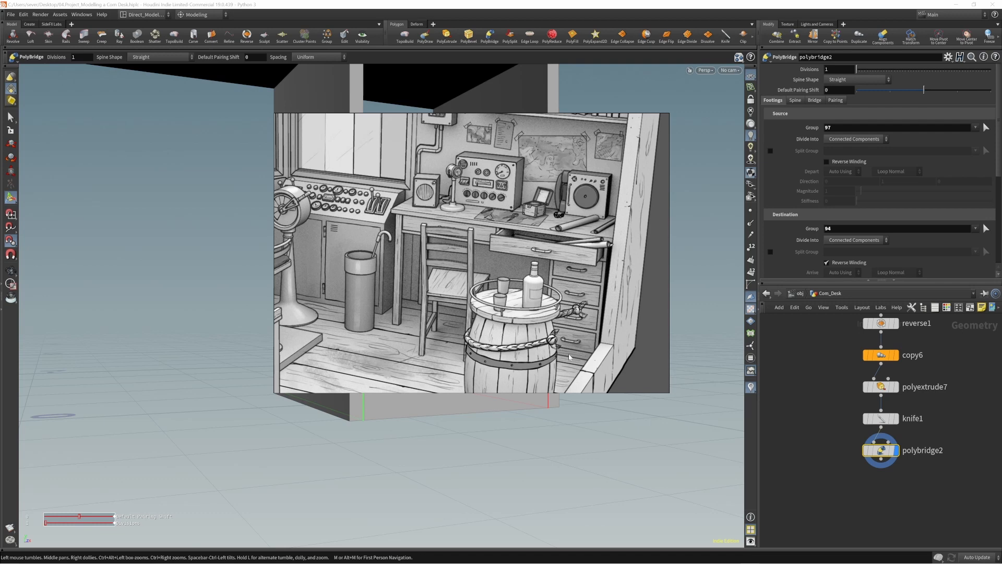
{"action": "right_click_drag", "start_coordinate": [515, 322], "coordinate": [1001, 324]}
{"action": "left_click", "coordinate": [686, 381]}
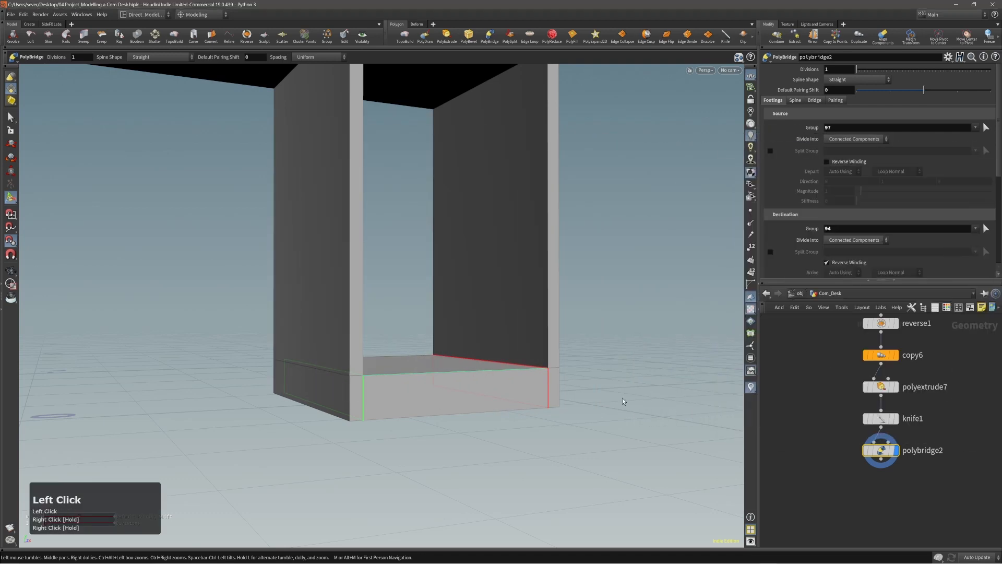
{"action": "right_click_drag", "start_coordinate": [553, 383], "coordinate": [403, 390]}
{"action": "left_click_drag", "start_coordinate": [403, 390], "coordinate": [351, 374]}
{"action": "right_click_drag", "start_coordinate": [365, 372], "coordinate": [361, 372]}
{"action": "middle_click_drag", "start_coordinate": [360, 371], "coordinate": [459, 375]}
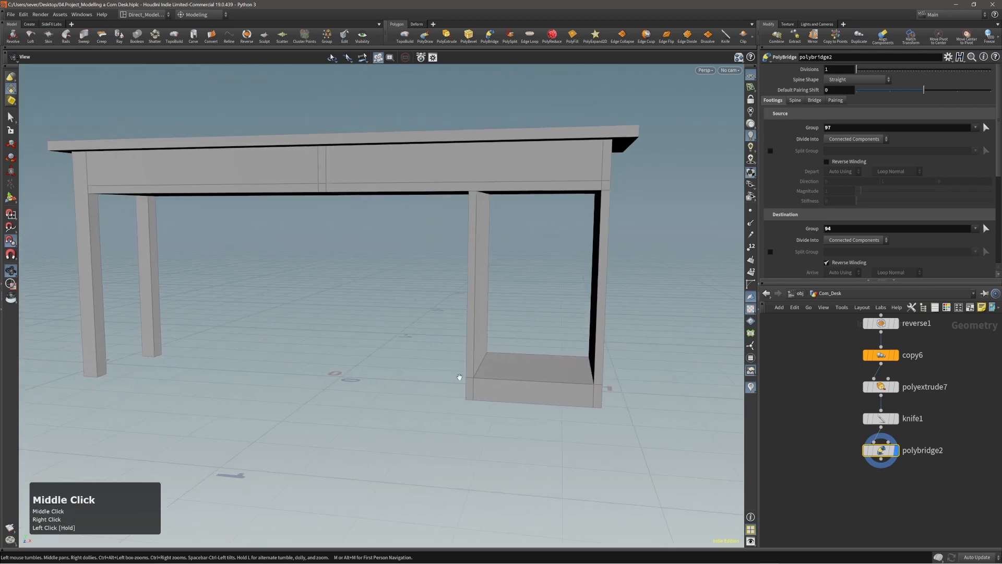
{"action": "left_click_drag", "start_coordinate": [459, 376], "coordinate": [512, 374]}
{"action": "middle_click_drag", "start_coordinate": [512, 374], "coordinate": [502, 380]}
{"action": "right_click_drag", "start_coordinate": [501, 380], "coordinate": [516, 379]}
{"action": "left_click_drag", "start_coordinate": [517, 379], "coordinate": [547, 349]}
{"action": "key", "text": "3"}
{"action": "left_click_drag", "start_coordinate": [382, 279], "coordinate": [651, 325]}
{"action": "left_click", "coordinate": [651, 325]}
{"action": "left_click_drag", "start_coordinate": [355, 256], "coordinate": [693, 315]}
{"action": "left_click", "coordinate": [665, 314]}
{"action": "middle_click_drag", "start_coordinate": [666, 313], "coordinate": [550, 313]}
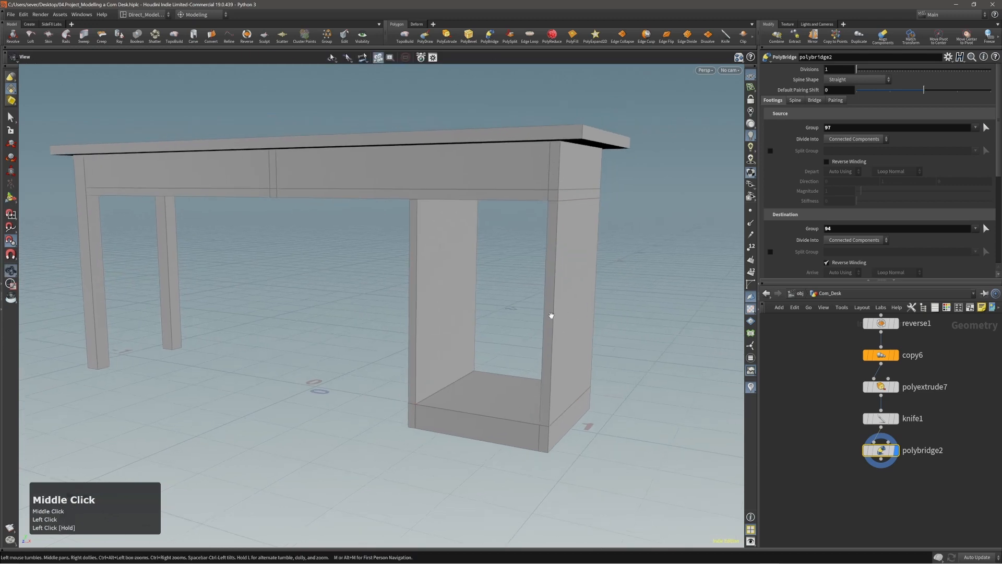
- Insert a horizontal edge loop around the inner under-desk panel, about halfway up
{"action": "right_click_drag", "start_coordinate": [550, 313], "coordinate": [566, 303]}
{"action": "key", "text": "c"}
{"action": "left_click", "coordinate": [534, 298]}
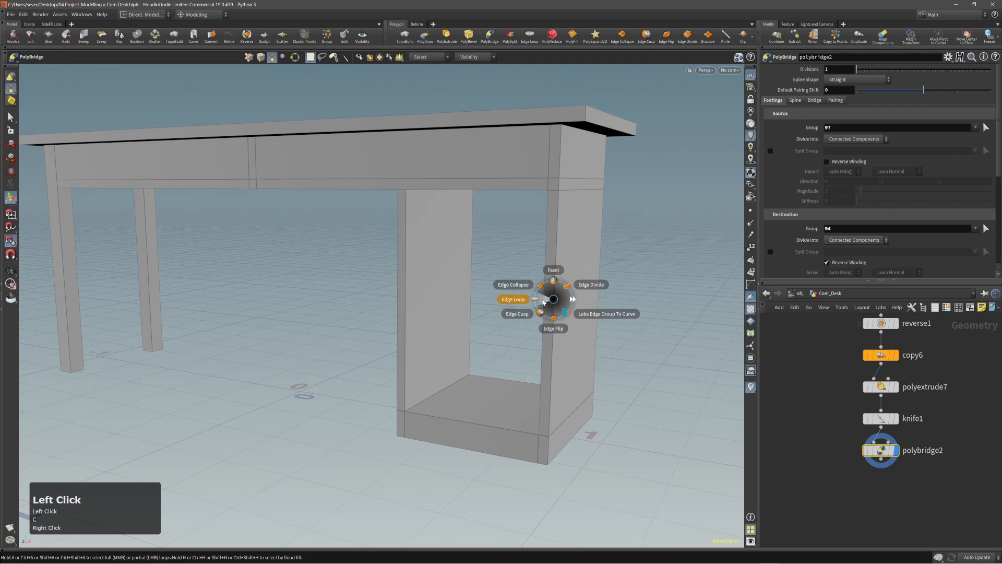
{"action": "left_click", "coordinate": [543, 302]}
{"action": "left_click", "coordinate": [405, 303]}
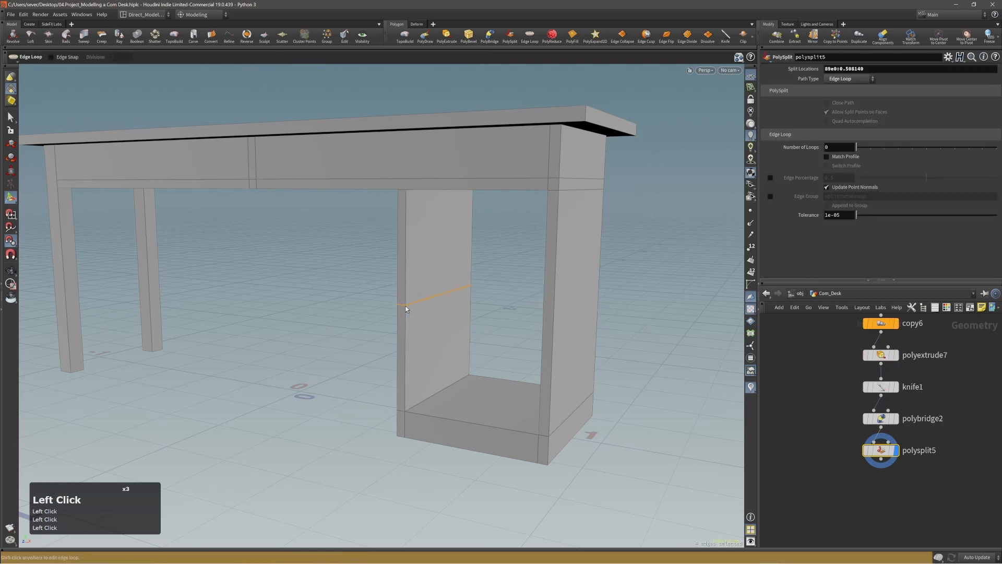
{"action": "left_click_drag", "start_coordinate": [405, 306], "coordinate": [459, 316]}
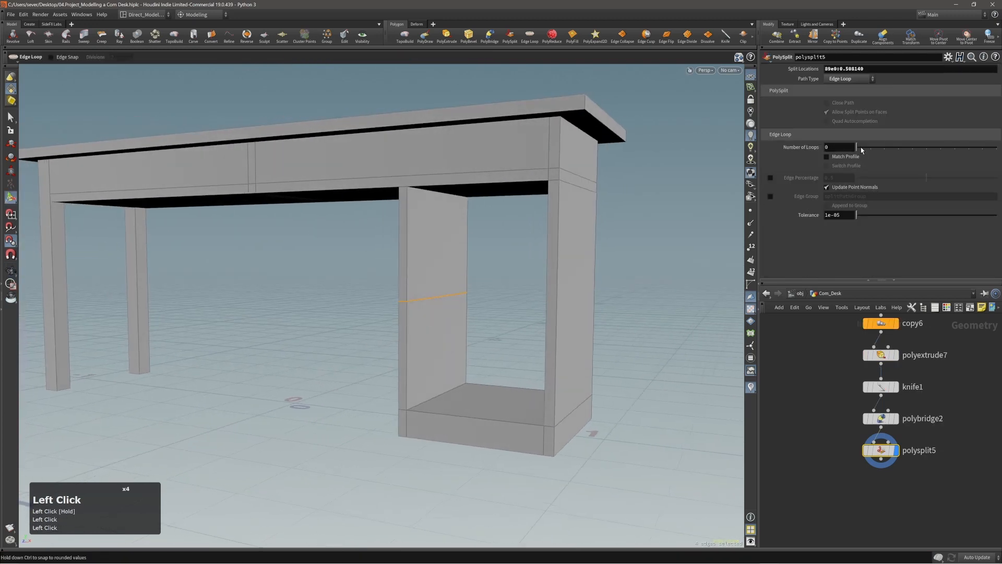
- Repeat the edge loop on the outer end panel and set its number of loops to 1
{"action": "key", "text": "q"}
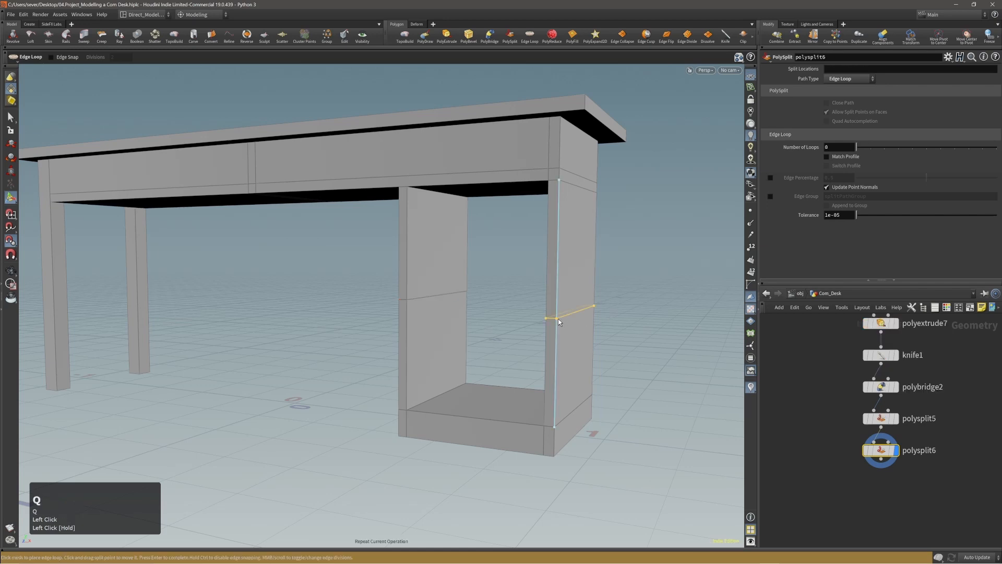
{"action": "left_click", "coordinate": [558, 316]}
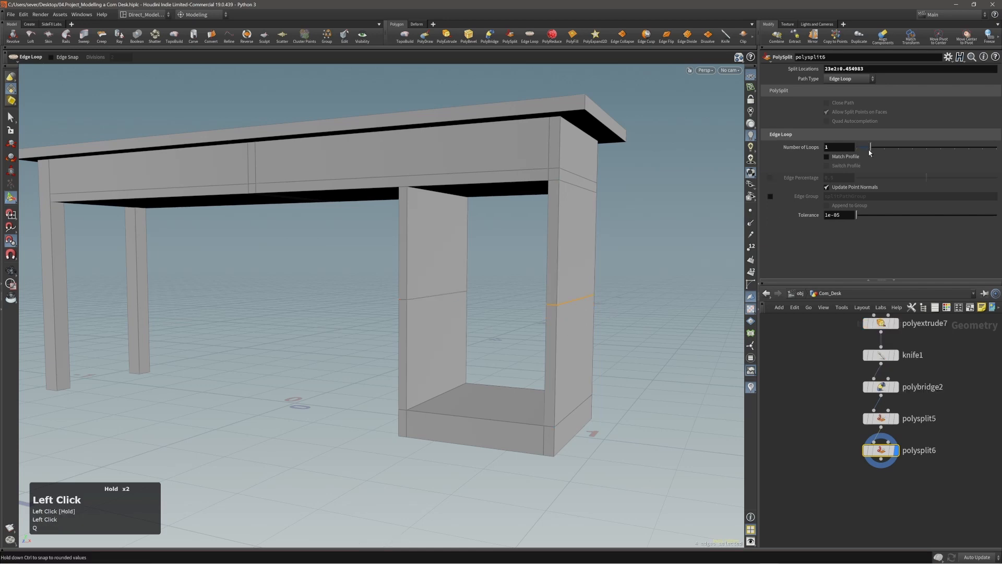
{"action": "right_click_drag", "start_coordinate": [564, 340], "coordinate": [546, 230]}
{"action": "right_click_drag", "start_coordinate": [568, 304], "coordinate": [484, 308]}
- Select the horizontal edge loops on both panels and bevel them with PolyBevel at a distance of 0.373765
{"action": "key", "text": "2"}
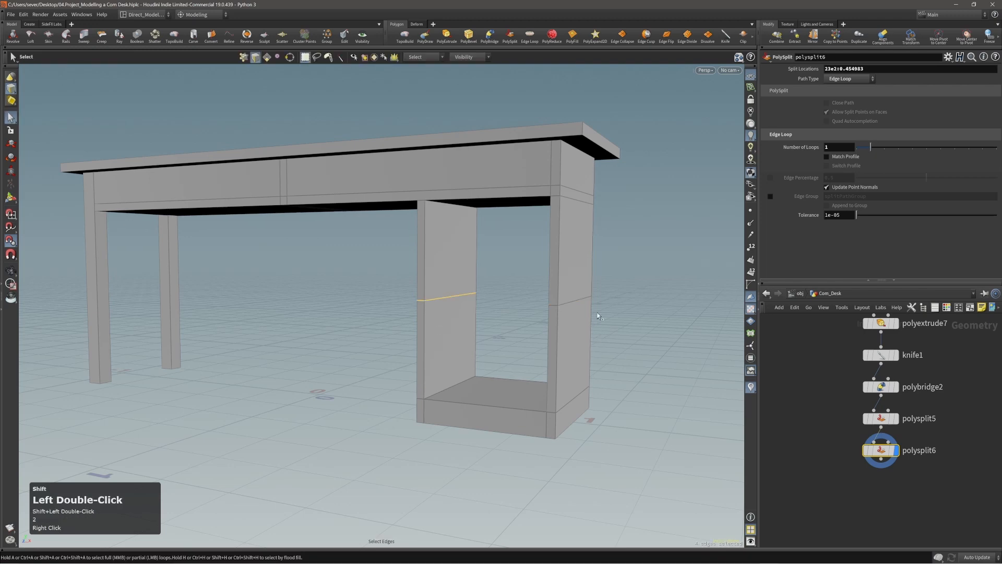
{"action": "key", "text": "c"}
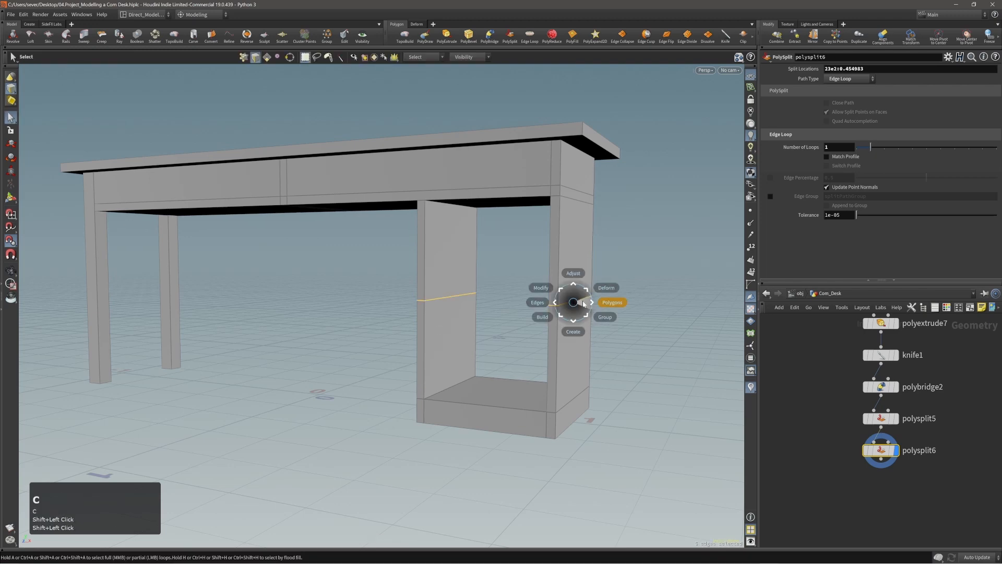
{"action": "left_click", "coordinate": [608, 296]}
{"action": "left_click", "coordinate": [581, 273]}
{"action": "right_click_drag", "start_coordinate": [571, 293], "coordinate": [506, 329]}
{"action": "left_click_drag", "start_coordinate": [505, 331], "coordinate": [596, 328]}
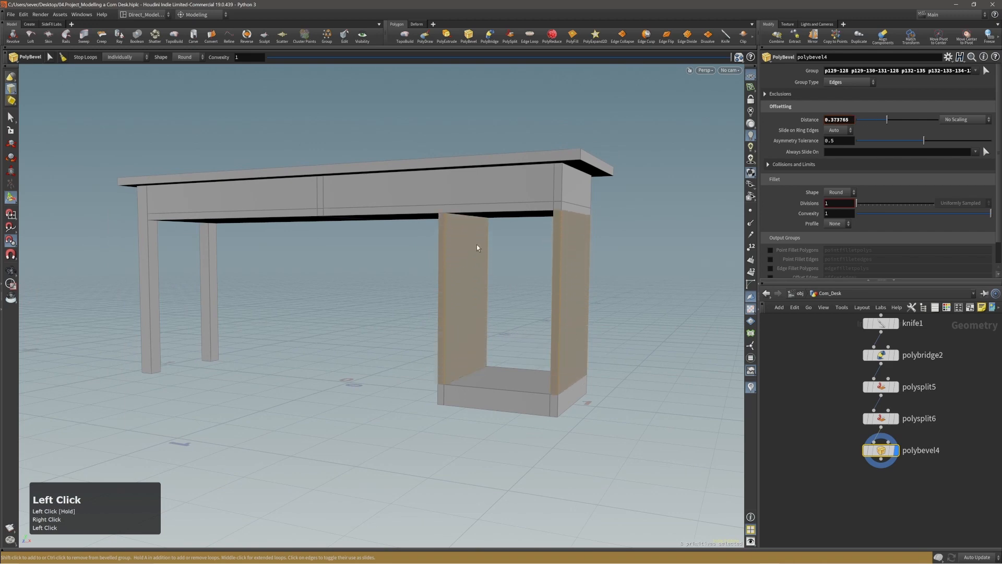
- Set the bevel divisions to 4 to divide both side panels into drawer sections
{"action": "scroll", "coordinate": [514, 302], "scroll_direction": "up", "scroll_amount": 2}
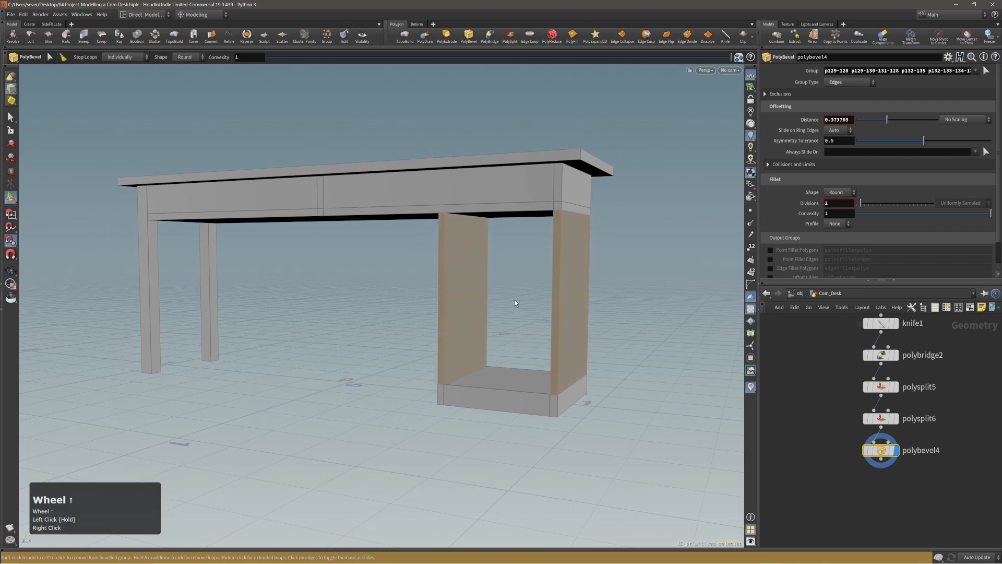
{"action": "scroll", "coordinate": [515, 300], "scroll_direction": "up", "scroll_amount": 1}
{"action": "left_click_drag", "start_coordinate": [515, 301], "coordinate": [495, 295], "text": "alt"}
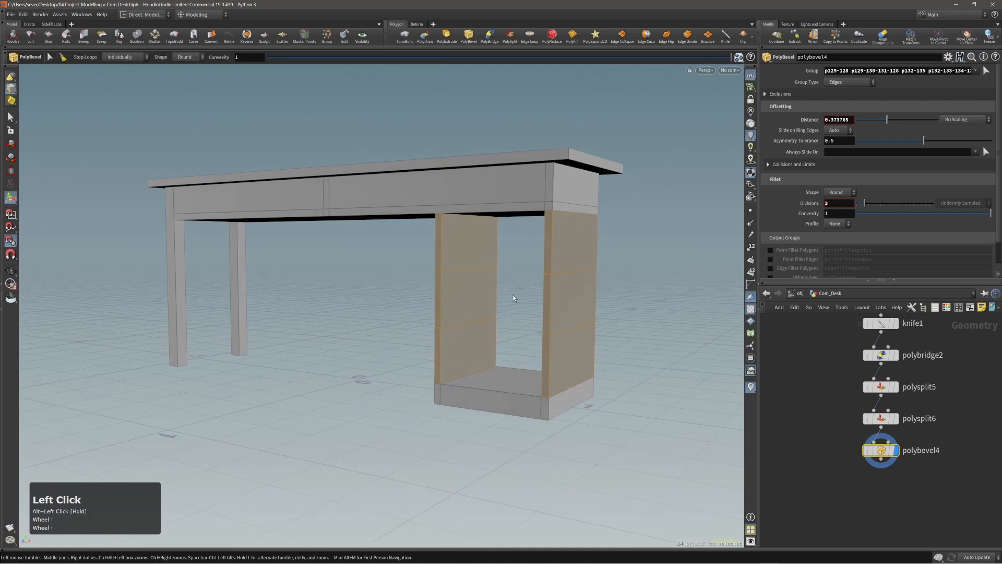
{"action": "key", "text": "alt"}
{"action": "left_click_drag", "start_coordinate": [474, 285], "coordinate": [486, 316], "text": "alt"}
{"action": "right_click_drag", "start_coordinate": [491, 315], "coordinate": [518, 303], "text": "alt"}
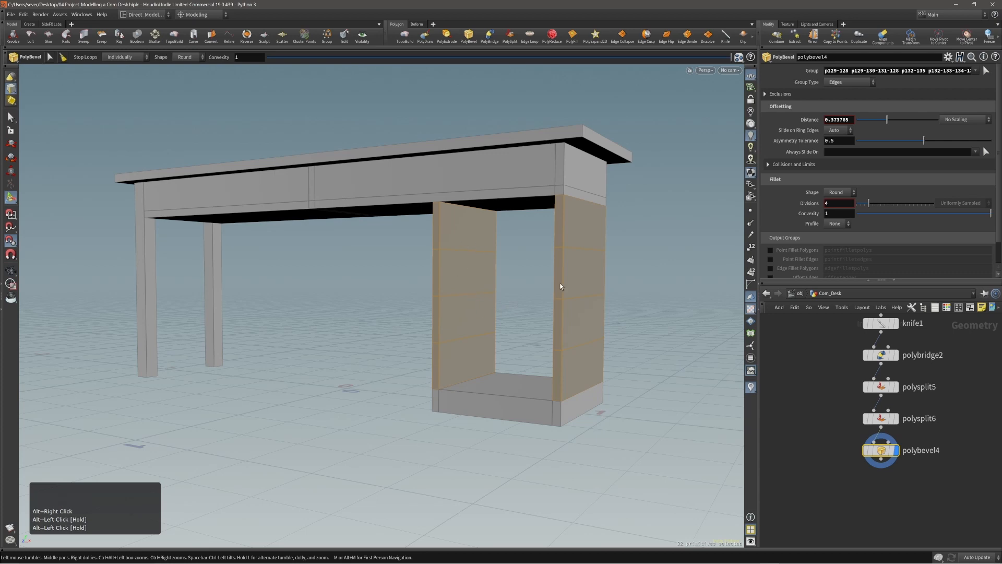
{"action": "left_click_drag", "start_coordinate": [491, 250], "coordinate": [472, 250], "text": "alt"}
{"action": "left_click", "coordinate": [473, 250]}
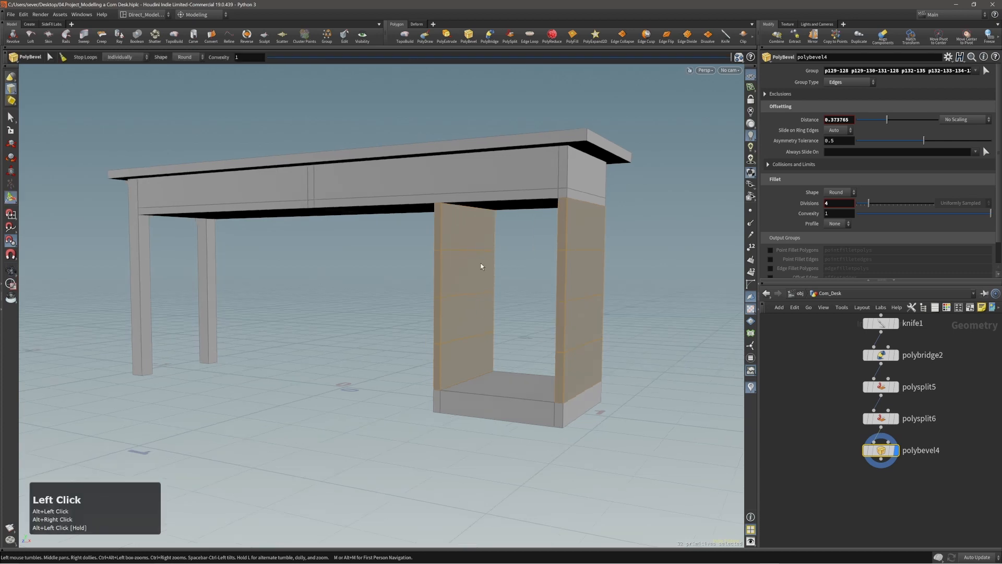
{"action": "middle_click_drag", "start_coordinate": [482, 267], "coordinate": [472, 273], "text": "alt"}
{"action": "left_click_drag", "start_coordinate": [472, 273], "coordinate": [449, 268], "text": "alt"}
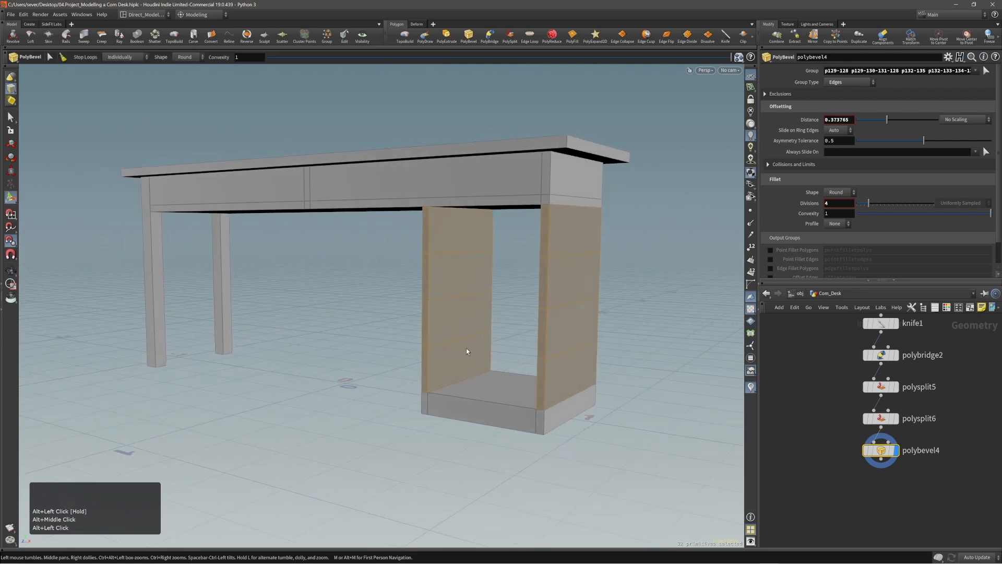
{"action": "left_click_drag", "start_coordinate": [456, 239], "coordinate": [459, 262], "text": "alt"}
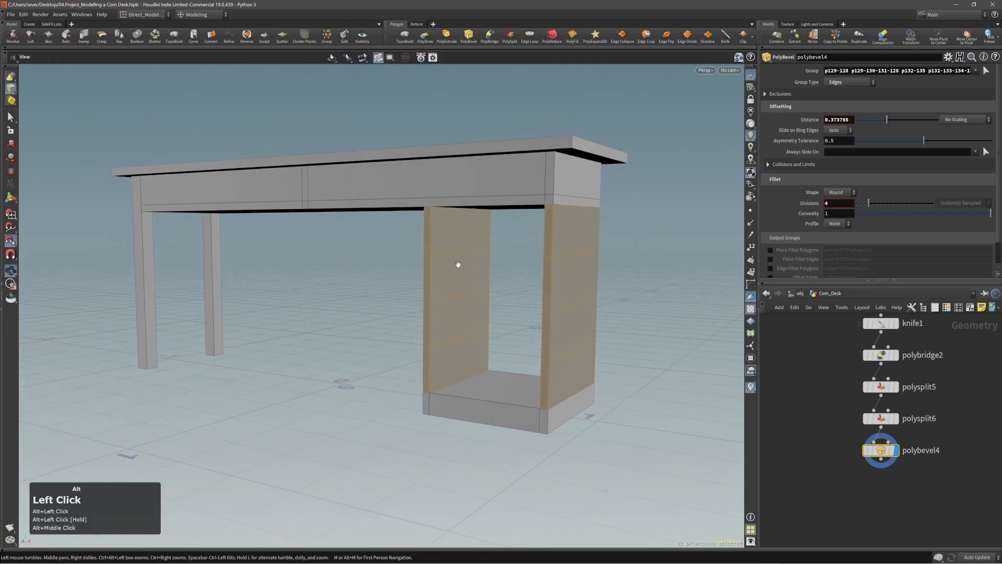
- Select the whole drawer cabinet, convert the selection to points, and fuse them with a snap distance of 0.001
{"action": "double_click", "coordinate": [462, 297]}
{"action": "right_click_drag", "start_coordinate": [461, 297], "coordinate": [449, 293], "text": "alt"}
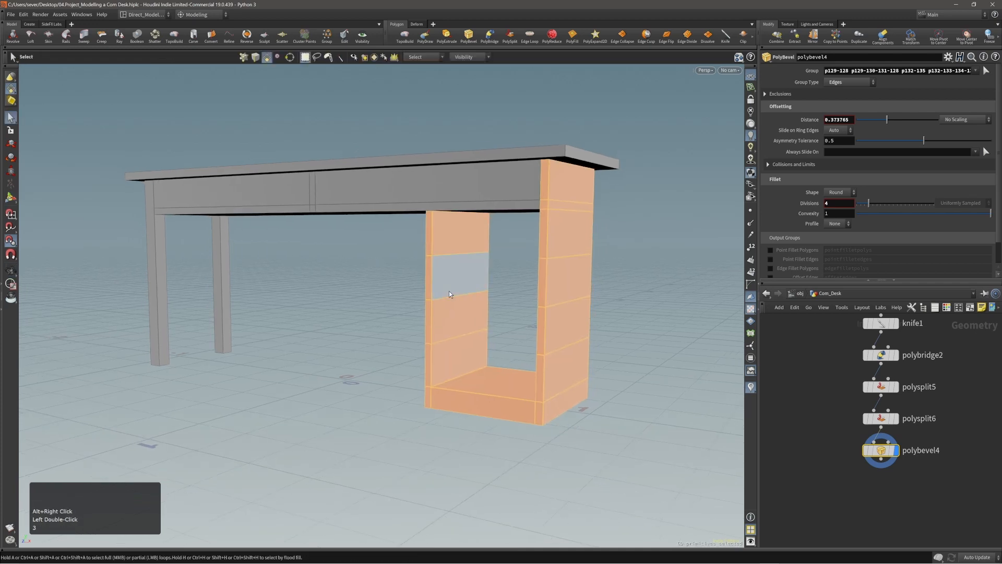
{"action": "key", "text": "ctrl+shift+1"}
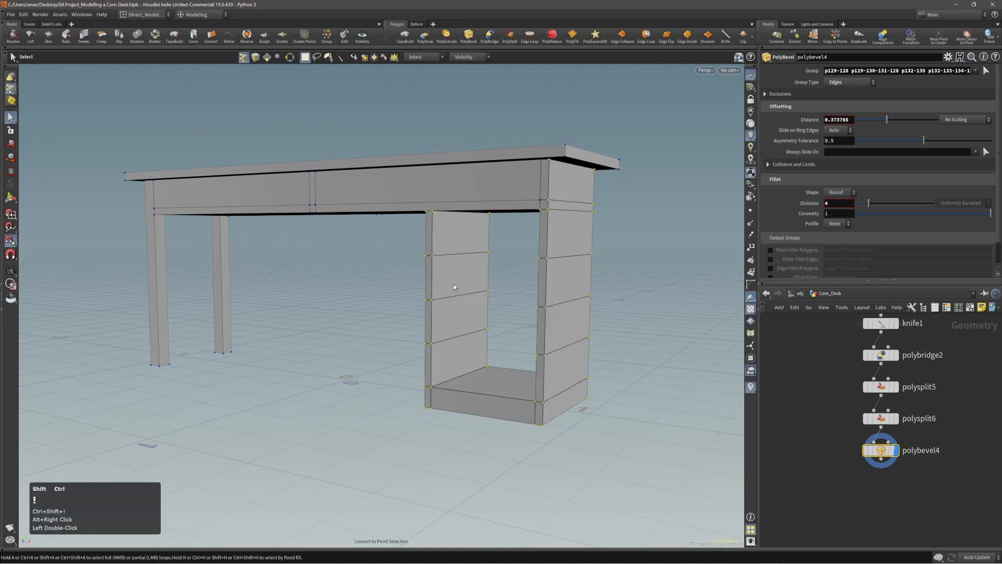
{"action": "left_click_drag", "start_coordinate": [453, 284], "coordinate": [432, 206], "text": "alt"}
{"action": "scroll", "coordinate": [682, 38], "scroll_direction": "down", "scroll_amount": 4}
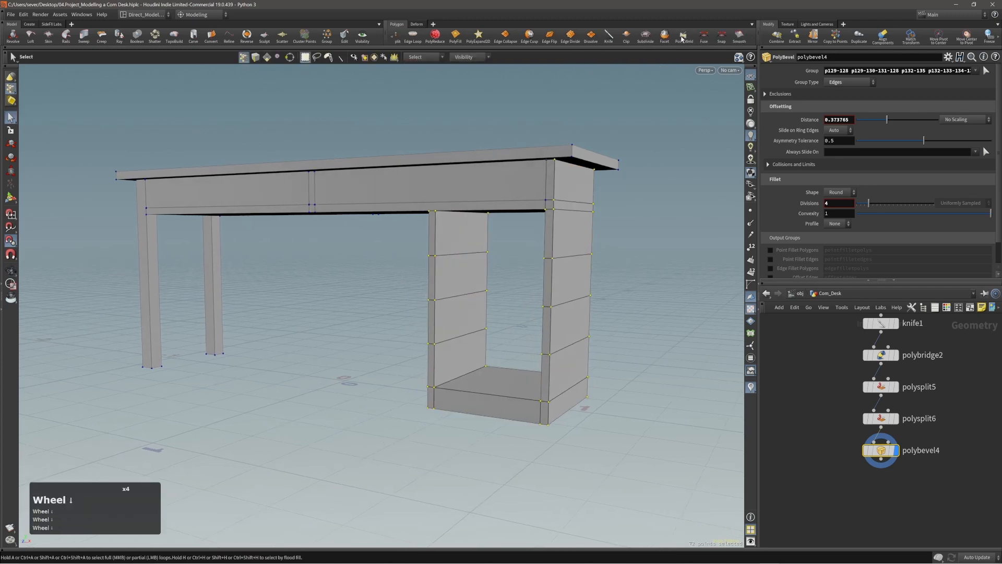
{"action": "left_click", "coordinate": [704, 38]}
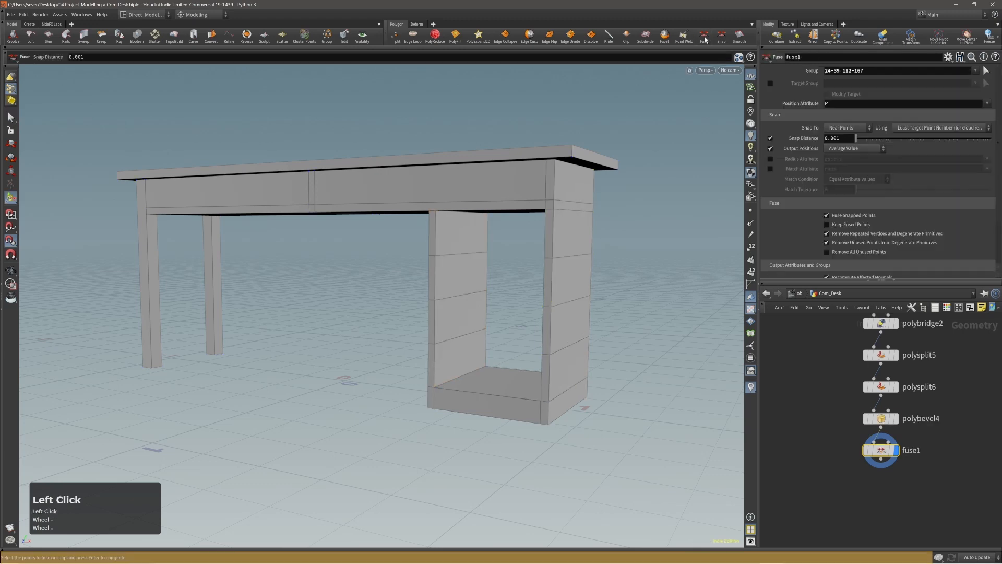
{"action": "left_click_drag", "start_coordinate": [571, 244], "coordinate": [558, 254], "text": "alt"}
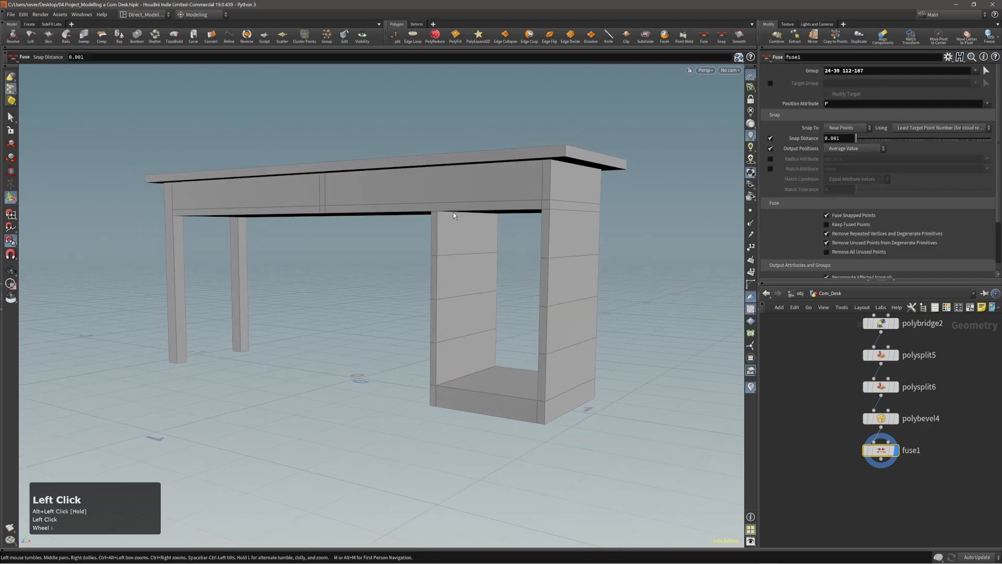
{"action": "right_click_drag", "start_coordinate": [451, 238], "coordinate": [458, 250], "text": "alt"}
{"action": "left_click_drag", "start_coordinate": [457, 249], "coordinate": [424, 211], "text": "alt"}
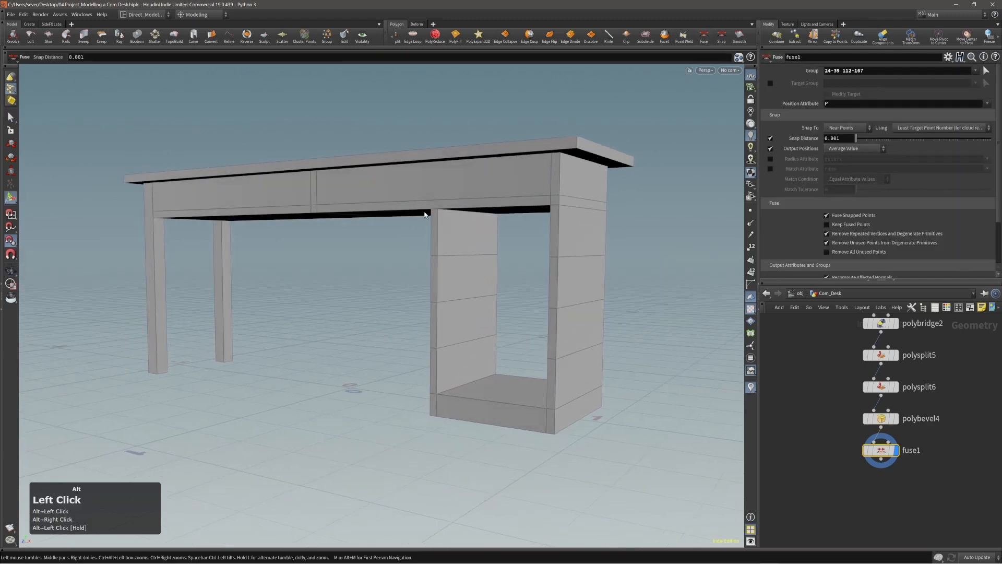
{"action": "left_click_drag", "start_coordinate": [444, 299], "coordinate": [471, 289], "text": "alt"}
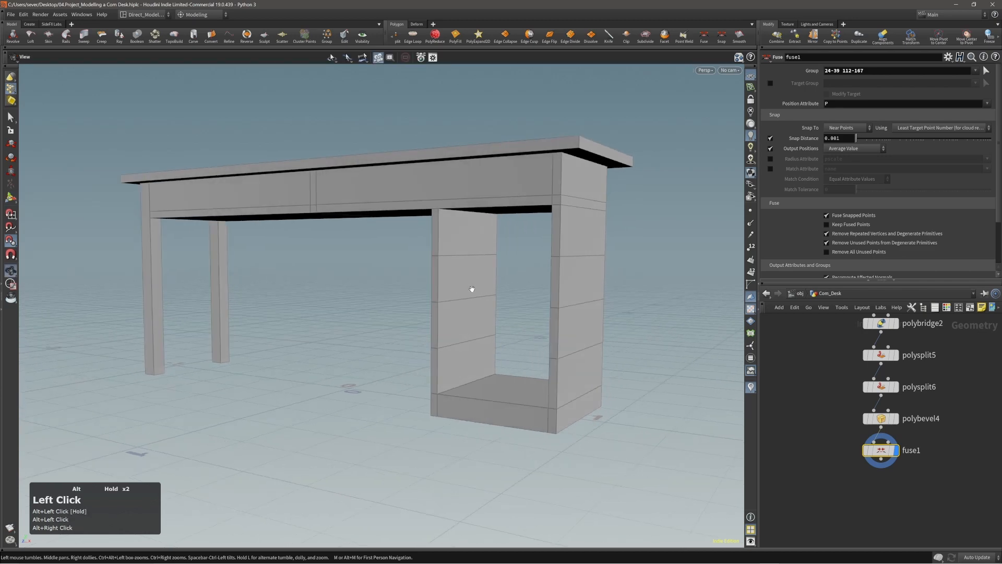
{"action": "right_click_drag", "start_coordinate": [471, 291], "coordinate": [459, 291], "text": "alt"}
{"action": "left_click_drag", "start_coordinate": [459, 291], "coordinate": [470, 298], "text": "alt"}
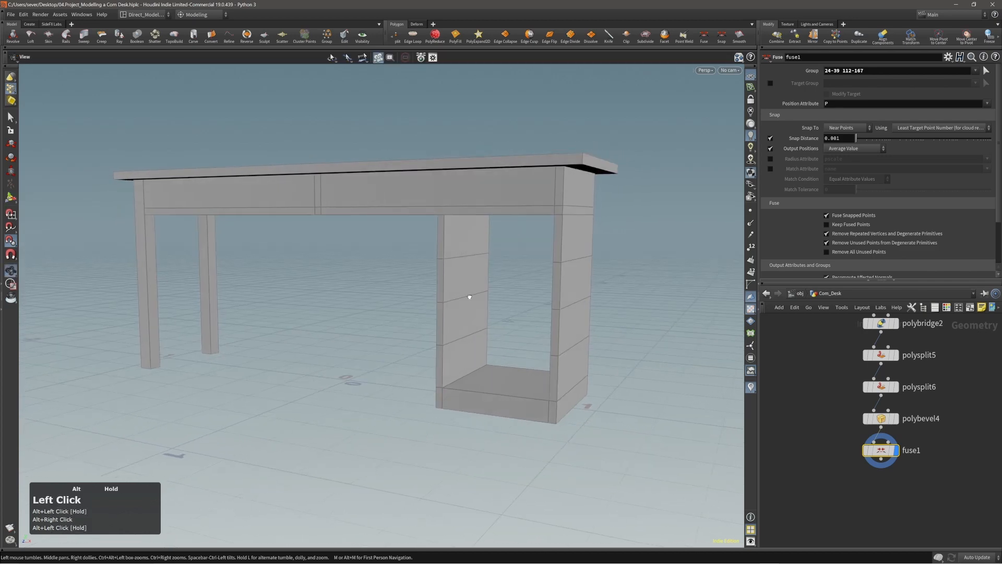
- Select only the three rows of horizontal division edges on both cabinet side panels and bevel them with PolyBevel at a distance of 0.0104958
{"action": "right_click_drag", "start_coordinate": [470, 298], "coordinate": [461, 315], "text": "alt"}
{"action": "middle_click_drag", "start_coordinate": [461, 316], "coordinate": [457, 320], "text": "alt"}
{"action": "left_click_drag", "start_coordinate": [457, 320], "coordinate": [420, 312], "text": "alt"}
{"action": "key", "text": "2"}
{"action": "left_click_drag", "start_coordinate": [307, 293], "coordinate": [617, 337]}
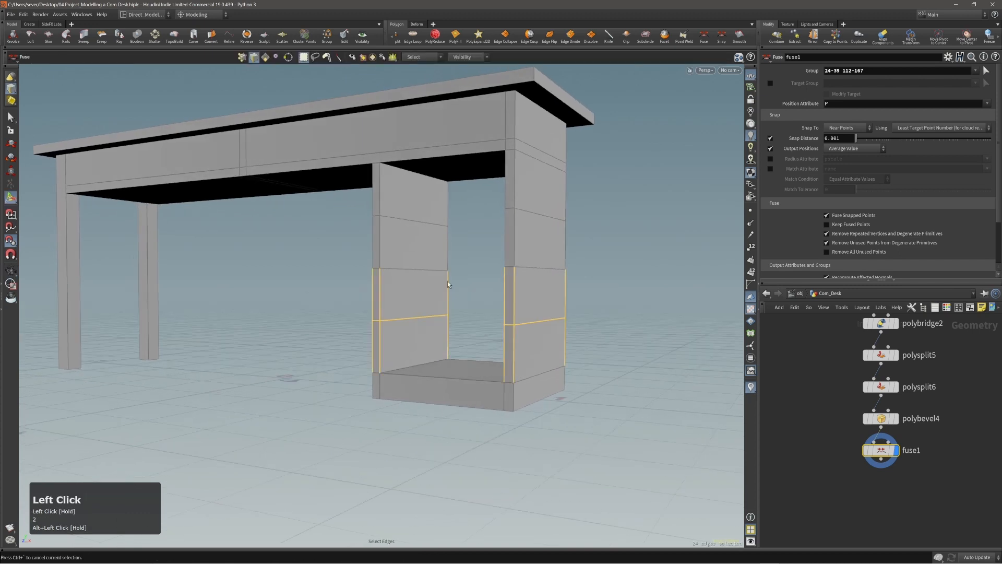
{"action": "left_click_drag", "start_coordinate": [397, 263], "coordinate": [630, 289], "text": "shift"}
{"action": "left_click_drag", "start_coordinate": [348, 207], "coordinate": [630, 247], "text": "shift"}
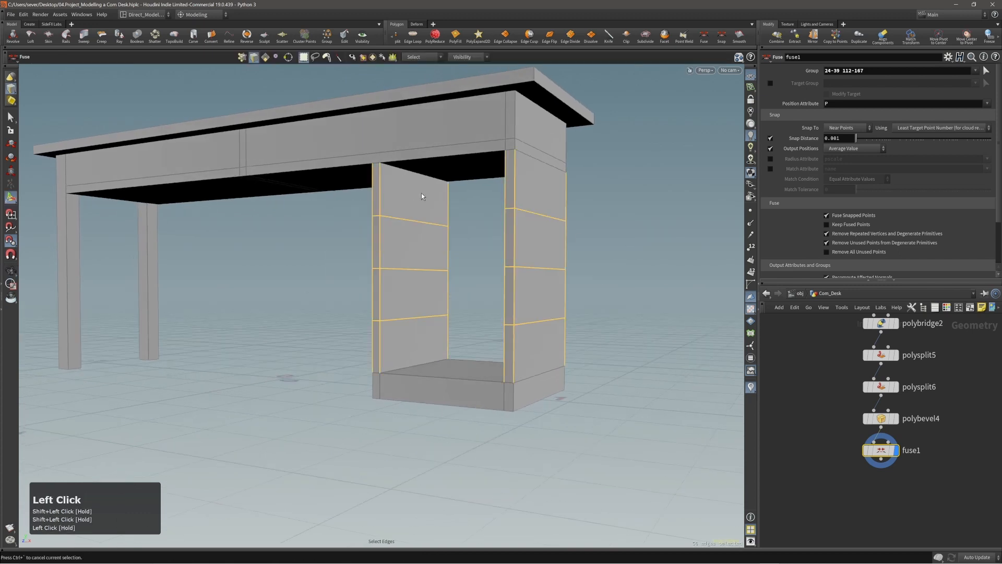
{"action": "left_click_drag", "start_coordinate": [339, 244], "coordinate": [603, 246], "text": "ctrl"}
{"action": "left_click_drag", "start_coordinate": [329, 290], "coordinate": [694, 294], "text": "ctrl"}
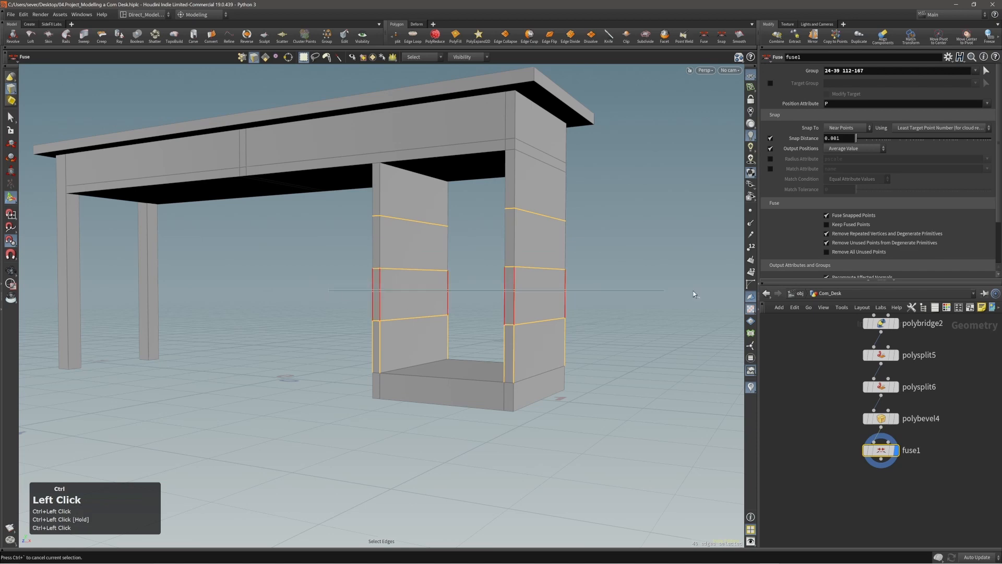
{"action": "left_click_drag", "start_coordinate": [643, 403], "coordinate": [519, 267], "text": "alt"}
{"action": "right_click_drag", "start_coordinate": [519, 267], "coordinate": [499, 241], "text": "alt"}
{"action": "key", "text": "c"}
{"action": "left_click", "coordinate": [510, 239]}
{"action": "left_click", "coordinate": [510, 226]}
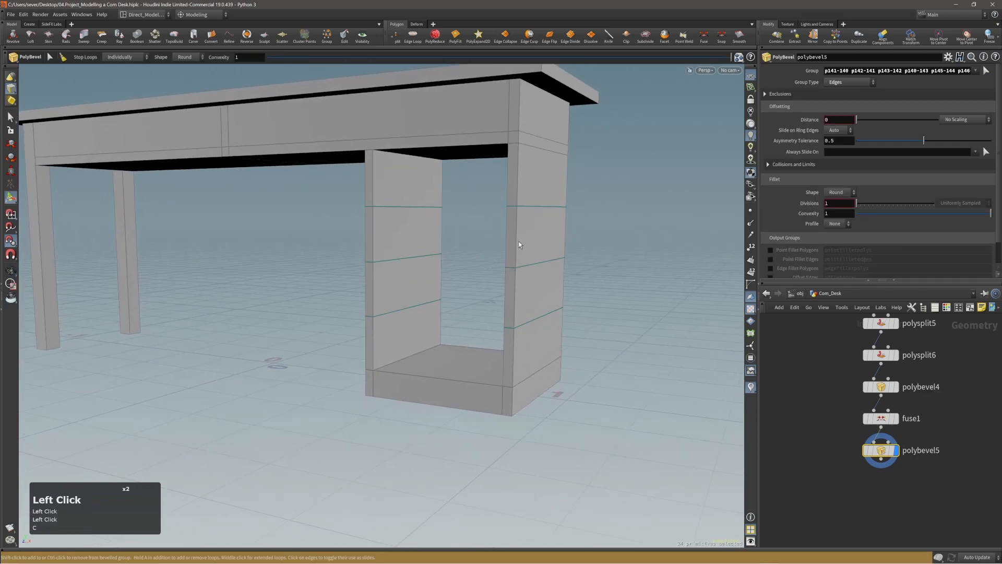
{"action": "left_click_drag", "start_coordinate": [519, 241], "coordinate": [494, 214]}
{"action": "right_click_drag", "start_coordinate": [494, 215], "coordinate": [533, 213], "text": "alt"}
{"action": "middle_click_drag", "start_coordinate": [533, 213], "coordinate": [541, 221], "text": "alt"}
- Bridge the uppermost pair of facing bevel strips on the inner sides of the panels with PolyBridge to form the top shelf
{"action": "key", "text": "3"}
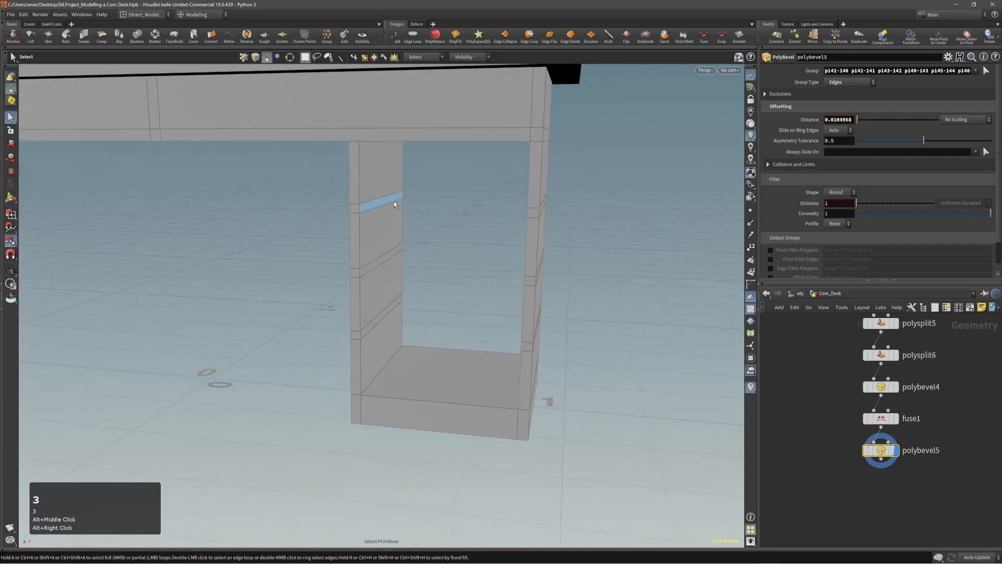
{"action": "left_click", "coordinate": [394, 202]}
{"action": "right_click_drag", "start_coordinate": [387, 193], "coordinate": [398, 189], "text": "alt"}
{"action": "left_click_drag", "start_coordinate": [399, 189], "coordinate": [456, 188], "text": "alt"}
{"action": "key", "text": "c"}
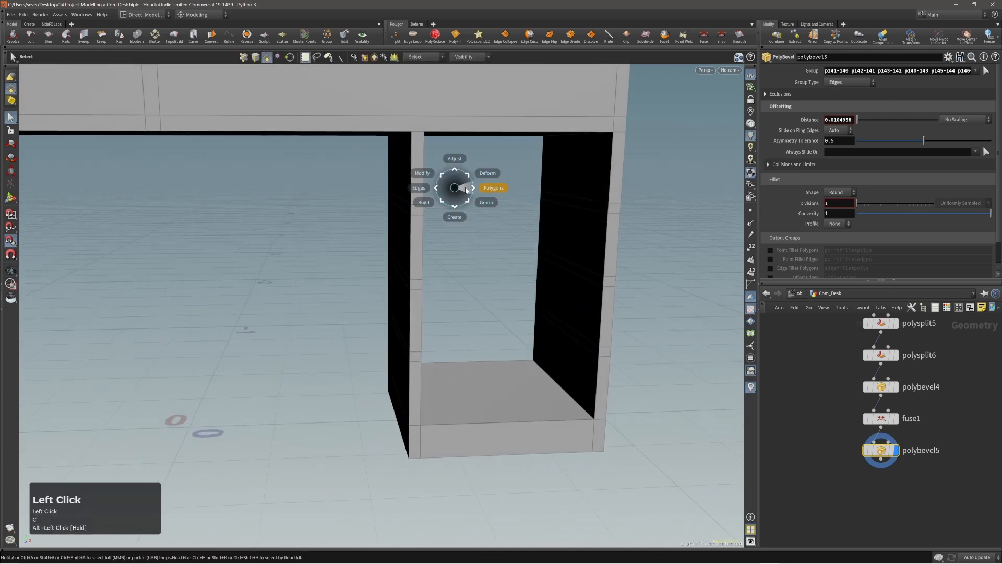
{"action": "left_click", "coordinate": [463, 216]}
{"action": "key", "text": "Return"}
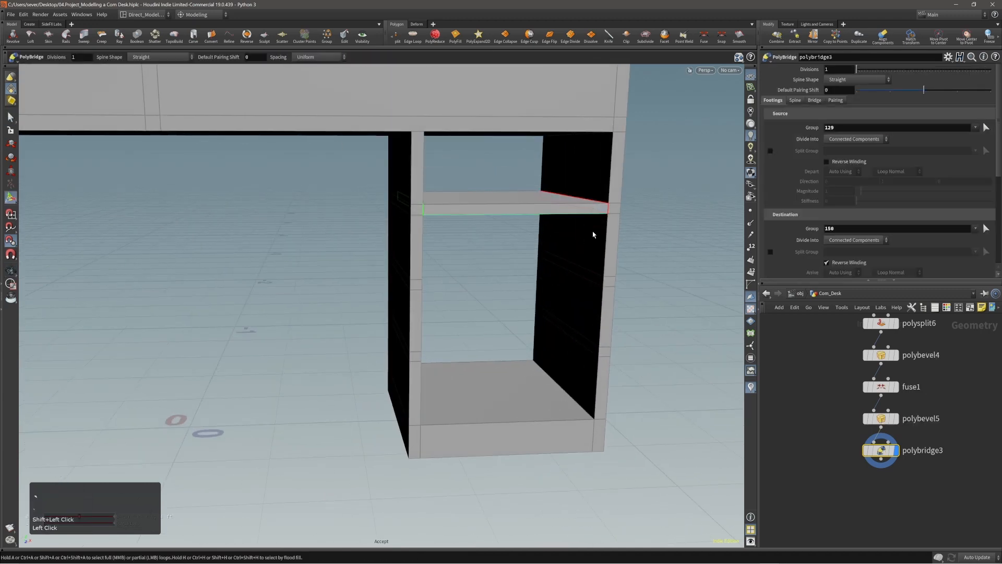
- Bridge the middle pair of inner bevel strips to form the second shelf of the drawer cabinet
{"action": "left_click_drag", "start_coordinate": [592, 230], "coordinate": [622, 262], "text": "alt"}
{"action": "left_click", "coordinate": [460, 261]}
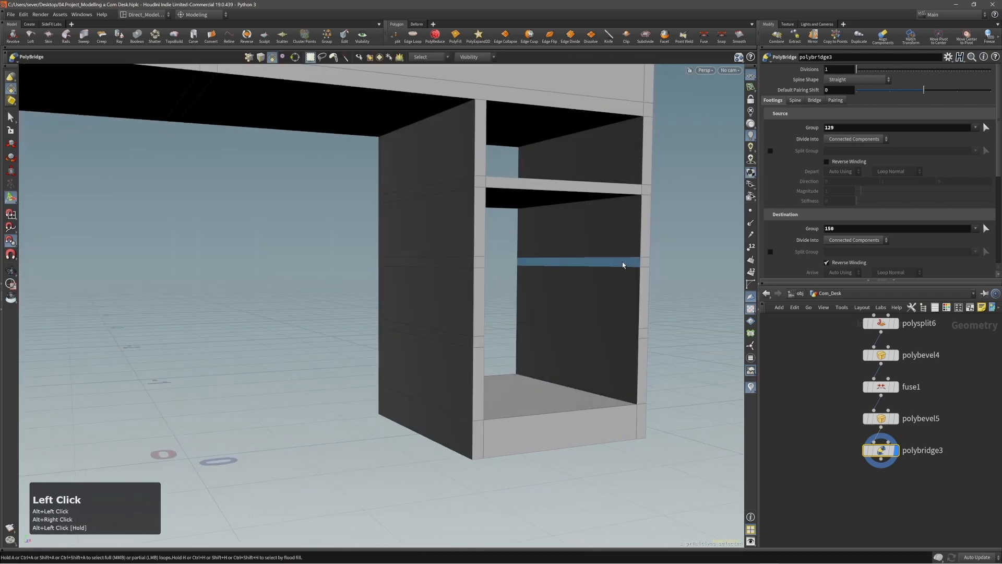
{"action": "left_click", "coordinate": [622, 262]}
{"action": "left_click", "coordinate": [616, 250]}
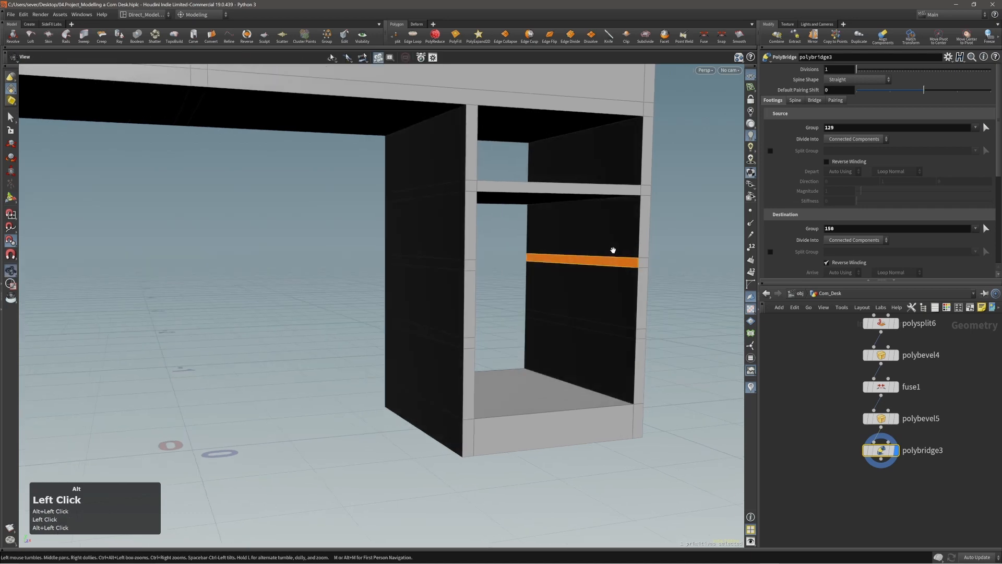
{"action": "left_click_drag", "start_coordinate": [615, 254], "coordinate": [516, 258], "text": "alt"}
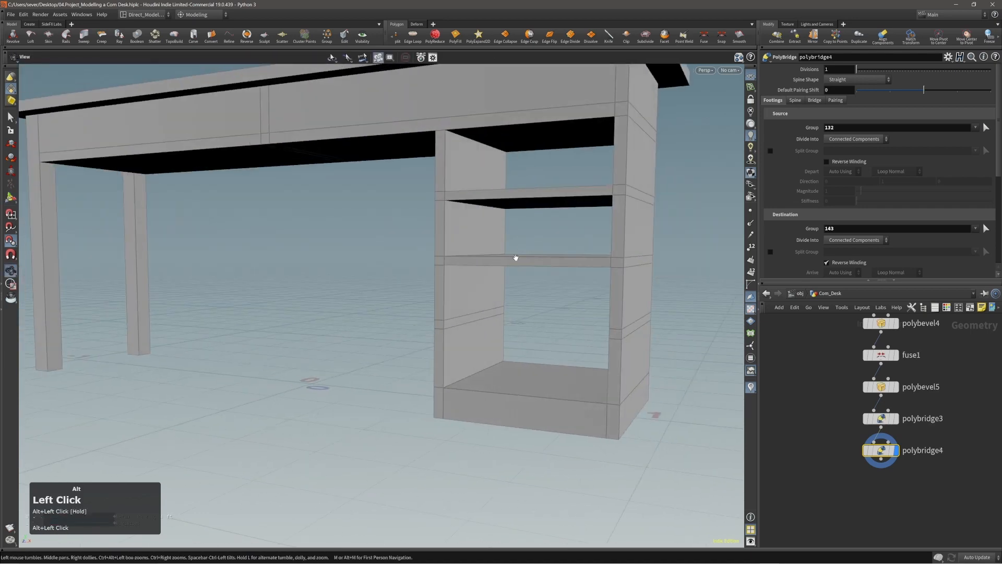
- Bridge the lowest pair of inner bevel strips to form the third shelf of the drawer cabinet
{"action": "left_click", "coordinate": [481, 314]}
{"action": "right_click_drag", "start_coordinate": [480, 315], "coordinate": [521, 277], "text": "alt"}
{"action": "left_click_drag", "start_coordinate": [521, 278], "coordinate": [633, 309], "text": "alt"}
{"action": "key", "text": "q"}
{"action": "left_click", "coordinate": [700, 318]}
{"action": "key", "text": "Return"}
{"action": "right_click_drag", "start_coordinate": [633, 309], "coordinate": [600, 288], "text": "alt"}
{"action": "left_click_drag", "start_coordinate": [600, 289], "coordinate": [552, 272], "text": "alt"}
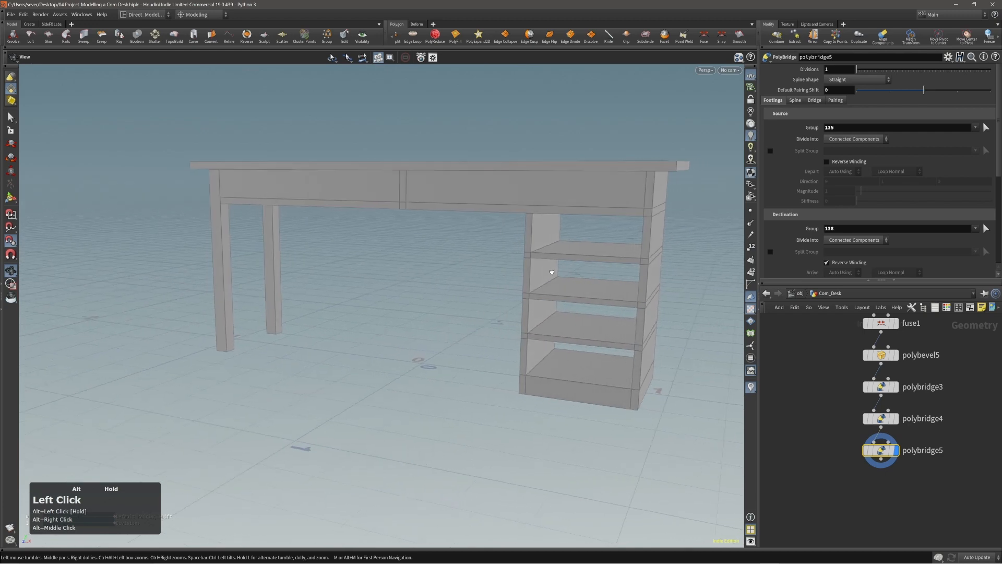
- Select the upper faces of the cabinet base and the three shelves and duplicate them
{"action": "middle_click_drag", "start_coordinate": [593, 270], "coordinate": [566, 279], "text": "alt"}
{"action": "right_click_drag", "start_coordinate": [566, 280], "coordinate": [563, 388], "text": "alt"}
{"action": "left_click", "coordinate": [546, 413]}
{"action": "left_click", "coordinate": [543, 358], "text": "shift"}
{"action": "left_click", "coordinate": [585, 366], "text": "shift"}
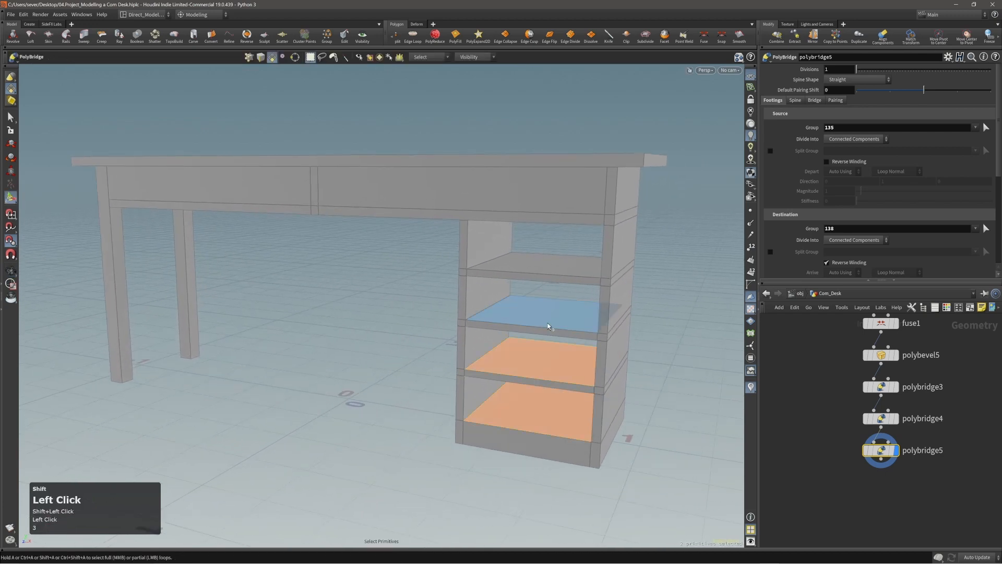
{"action": "left_click", "coordinate": [545, 308], "text": "shift"}
{"action": "left_click", "coordinate": [538, 264], "text": "shift"}
{"action": "right_click_drag", "start_coordinate": [538, 265], "coordinate": [580, 254], "text": "alt"}
{"action": "middle_click_drag", "start_coordinate": [579, 254], "coordinate": [539, 275], "text": "alt"}
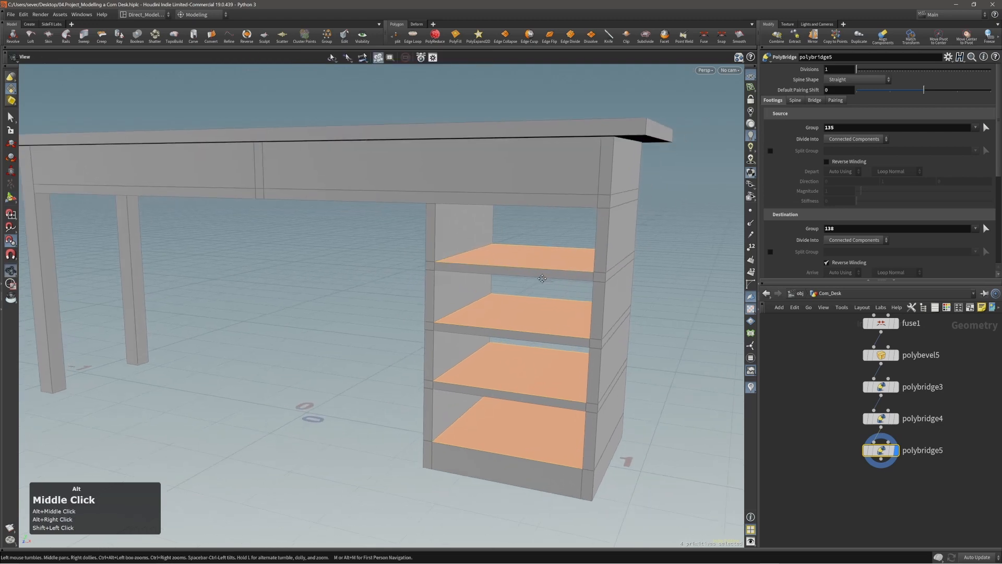
{"action": "key", "text": "c"}
{"action": "left_click", "coordinate": [533, 278]}
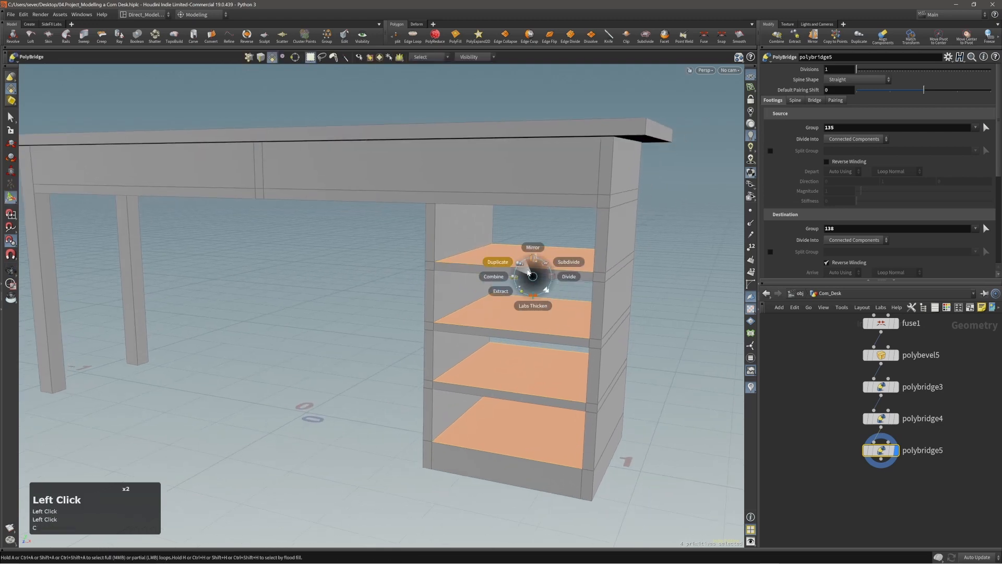
{"action": "left_click", "coordinate": [529, 272]}
- Extrude the four duplicated faces upward into drawer blocks with PolyExtrude at a distance of about 0.138279
{"action": "right_click_drag", "start_coordinate": [522, 292], "coordinate": [536, 309], "text": "alt"}
{"action": "key", "text": "c"}
{"action": "left_click", "coordinate": [557, 307]}
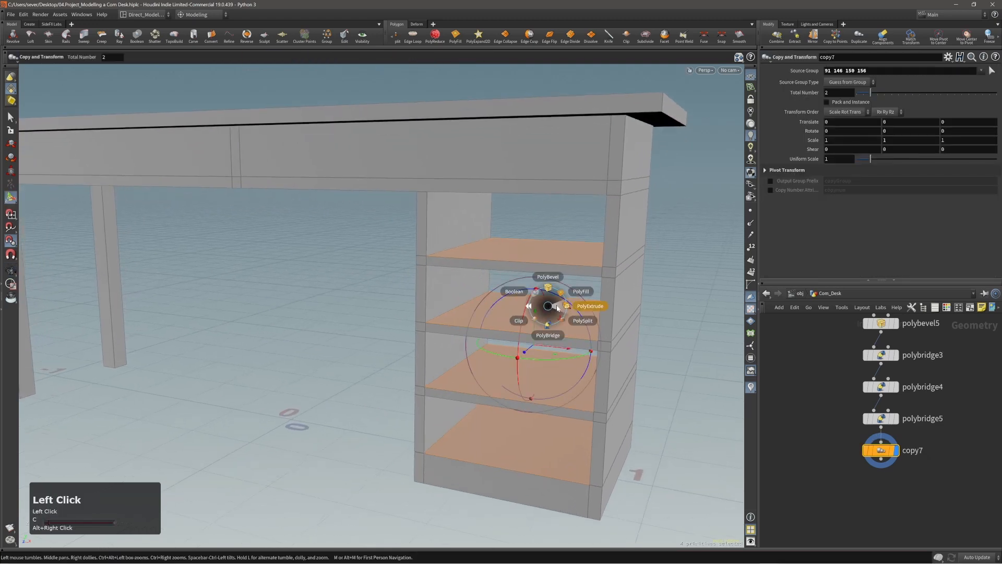
{"action": "left_click", "coordinate": [558, 307]}
{"action": "left_click_drag", "start_coordinate": [648, 334], "coordinate": [669, 295]}
{"action": "right_click_drag", "start_coordinate": [668, 295], "coordinate": [631, 365], "text": "alt"}
{"action": "left_click_drag", "start_coordinate": [632, 365], "coordinate": [576, 371], "text": "alt"}
{"action": "middle_click_drag", "start_coordinate": [608, 363], "coordinate": [586, 360], "text": "alt"}
{"action": "right_click_drag", "start_coordinate": [587, 360], "coordinate": [629, 350], "text": "alt"}
{"action": "left_click_drag", "start_coordinate": [629, 350], "coordinate": [659, 335], "text": "alt"}
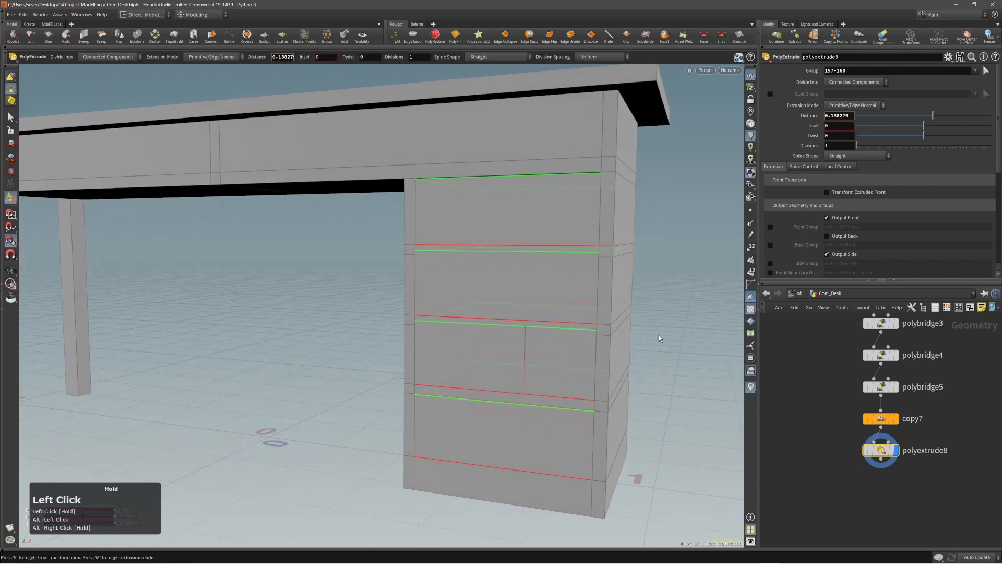
- Reduce the drawer extrusion distance to about 0.115151 to leave gaps above the drawer blocks
{"action": "right_click_drag", "start_coordinate": [659, 335], "coordinate": [629, 321], "text": "alt"}
{"action": "left_click_drag", "start_coordinate": [628, 322], "coordinate": [609, 333], "text": "alt"}
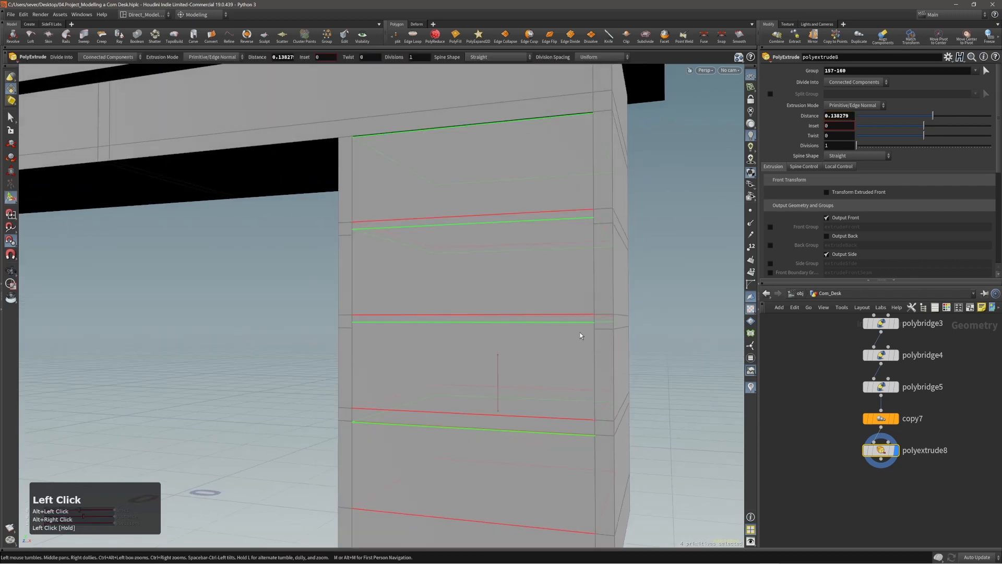
{"action": "left_click_drag", "start_coordinate": [690, 357], "coordinate": [688, 370]}
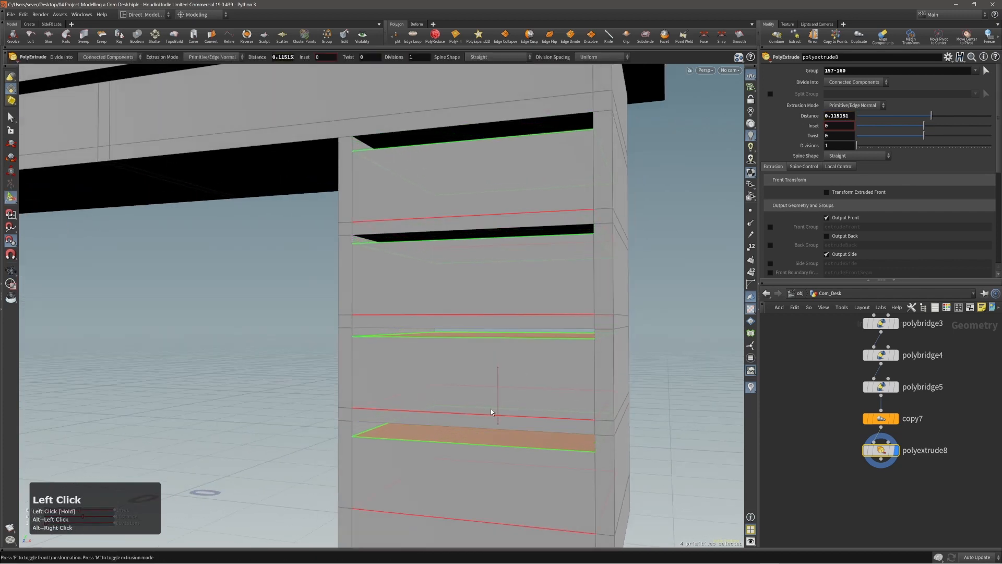
{"action": "right_click_drag", "start_coordinate": [490, 408], "coordinate": [530, 385], "text": "alt"}
{"action": "left_click_drag", "start_coordinate": [531, 385], "coordinate": [553, 373], "text": "alt"}
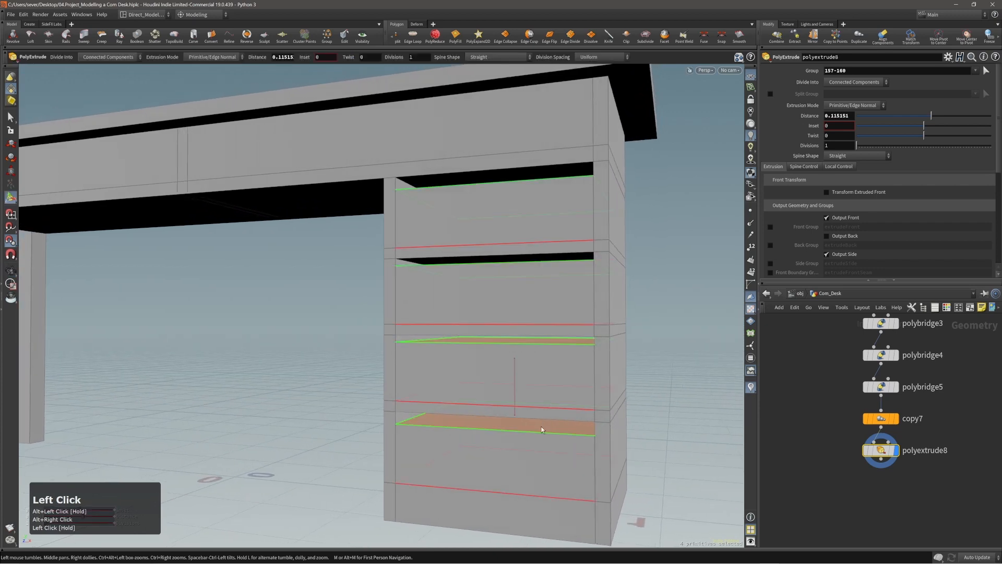
- Enable Output Back and disable Output Front on the extrusion to leave the drawers closed underneath and open on top
{"action": "left_click", "coordinate": [827, 236]}
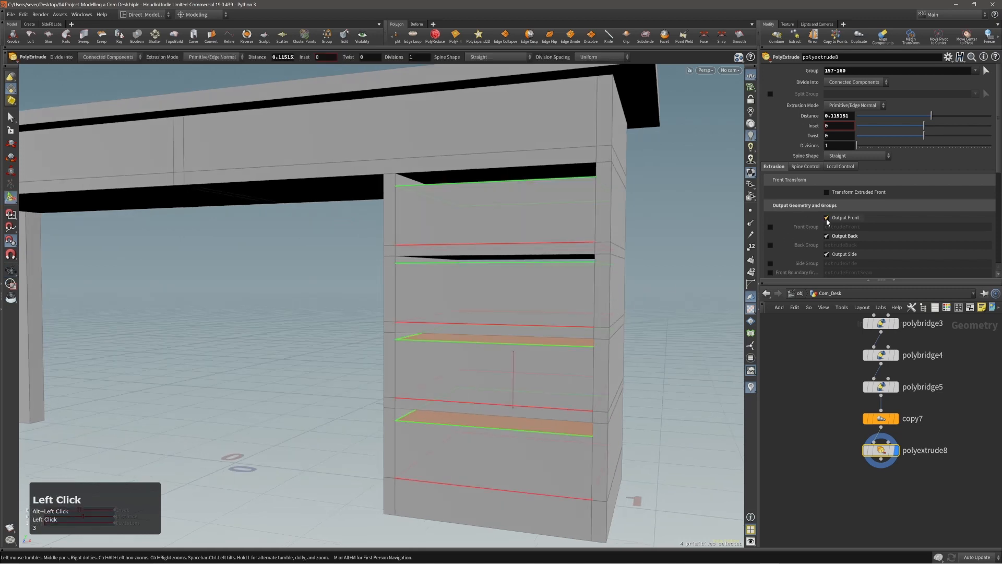
{"action": "left_click", "coordinate": [827, 219]}
{"action": "left_click_drag", "start_coordinate": [671, 280], "coordinate": [566, 256], "text": "alt"}
{"action": "right_click_drag", "start_coordinate": [566, 256], "coordinate": [597, 343], "text": "alt"}
{"action": "left_click_drag", "start_coordinate": [597, 343], "coordinate": [580, 390], "text": "alt"}
{"action": "middle_click_drag", "start_coordinate": [580, 391], "coordinate": [546, 351], "text": "alt"}
{"action": "right_click_drag", "start_coordinate": [547, 352], "coordinate": [553, 353], "text": "alt"}
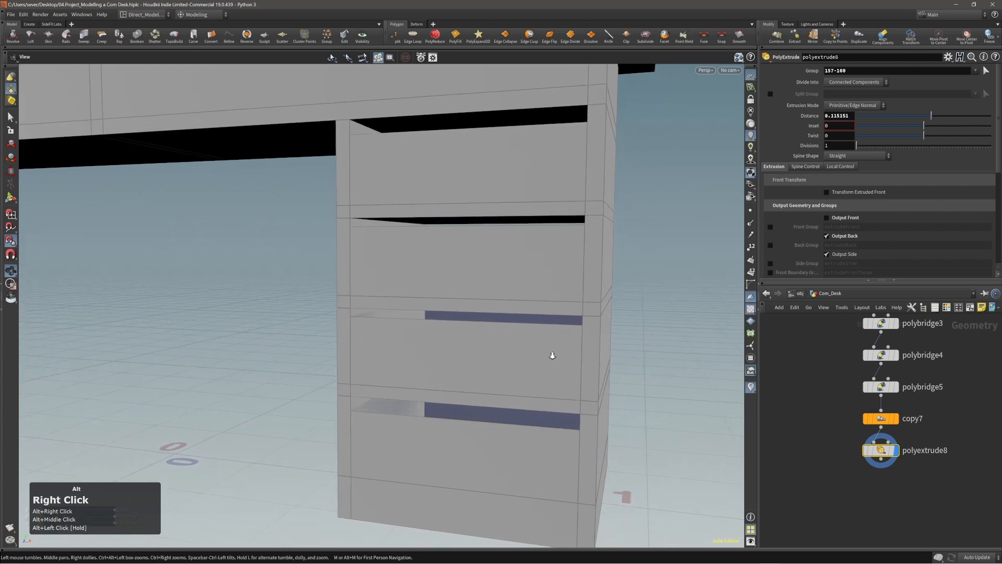
{"action": "mouse_move", "coordinate": [552, 353]}
{"action": "left_mouse_down", "text": "alt"}
{"action": "mouse_move", "coordinate": [544, 365]}
{"action": "mouse_move", "coordinate": [538, 357]}
{"action": "left_mouse_up", "text": "alt"}
- Raise the rim edge loop of the lowest drawer by 0.0245201 in Y, snapping it to the underside of the shelf above
{"action": "key", "text": "2"}
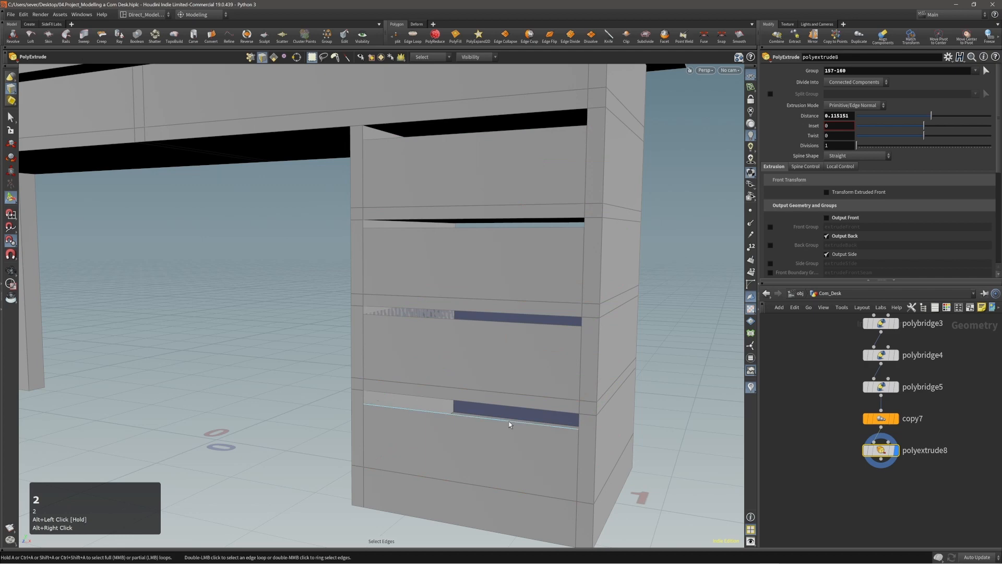
{"action": "double_click", "coordinate": [509, 422]}
{"action": "right_click_drag", "start_coordinate": [509, 422], "coordinate": [546, 373], "text": "alt"}
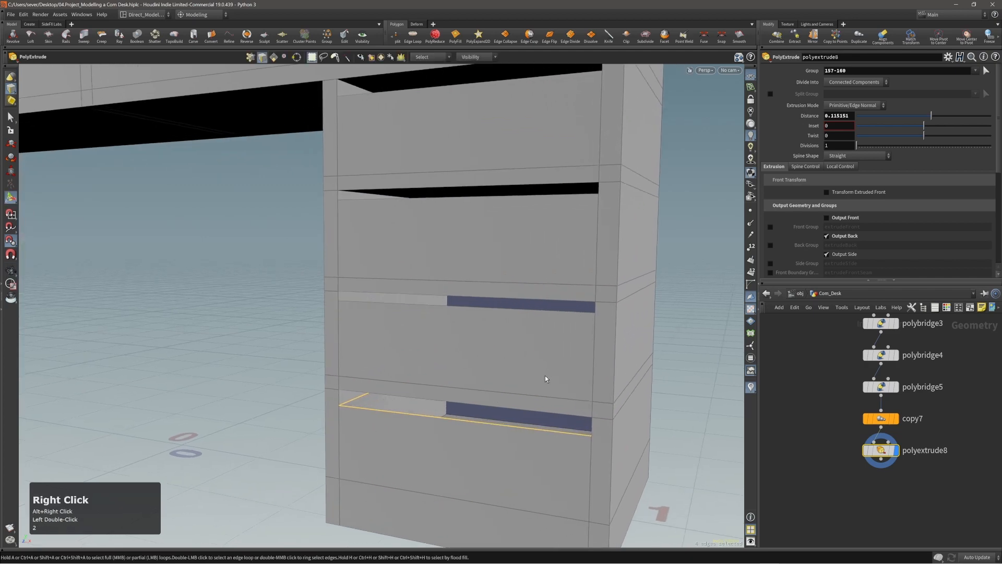
{"action": "key", "text": "t"}
{"action": "left_click_drag", "start_coordinate": [504, 356], "coordinate": [592, 417]}
- Raise the rim edge loops of the two middle drawers by about 0.01402 in Y, snapping each to the shelf above
{"action": "middle_click_drag", "start_coordinate": [529, 332], "coordinate": [529, 377], "text": "alt"}
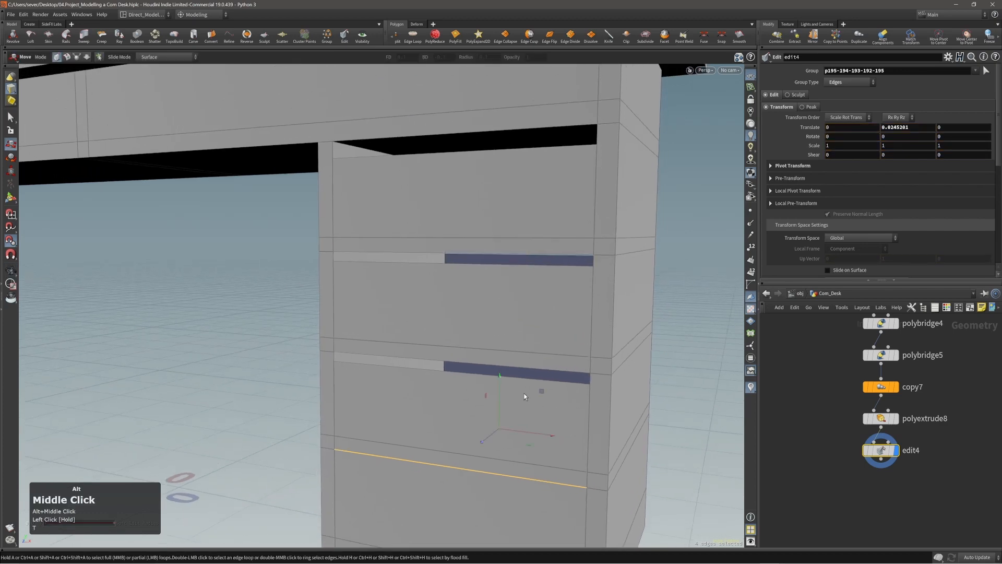
{"action": "double_click", "coordinate": [529, 376]}
{"action": "left_click_drag", "start_coordinate": [501, 308], "coordinate": [593, 373]}
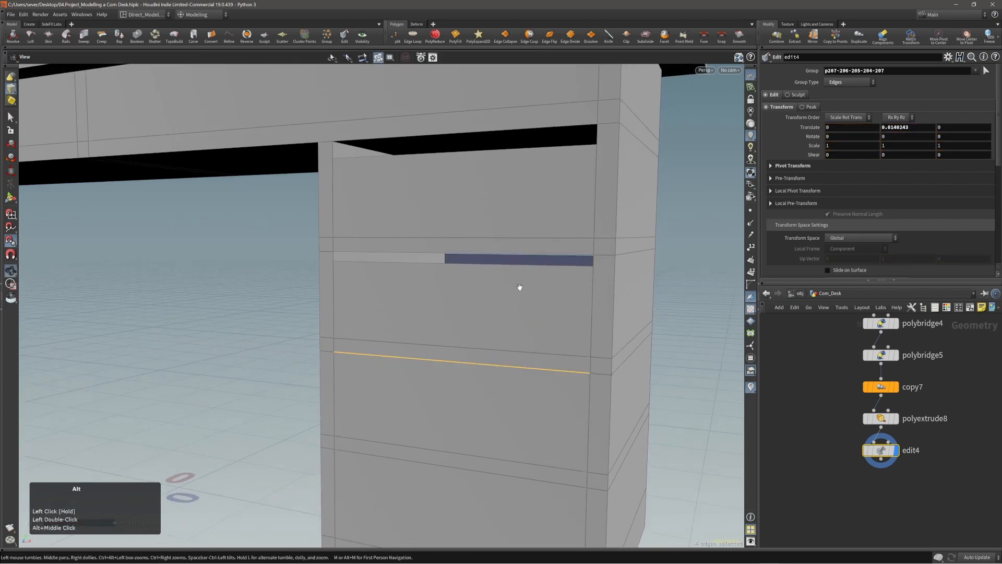
{"action": "middle_click_drag", "start_coordinate": [484, 290], "coordinate": [479, 351], "text": "alt"}
{"action": "double_click", "coordinate": [518, 326]}
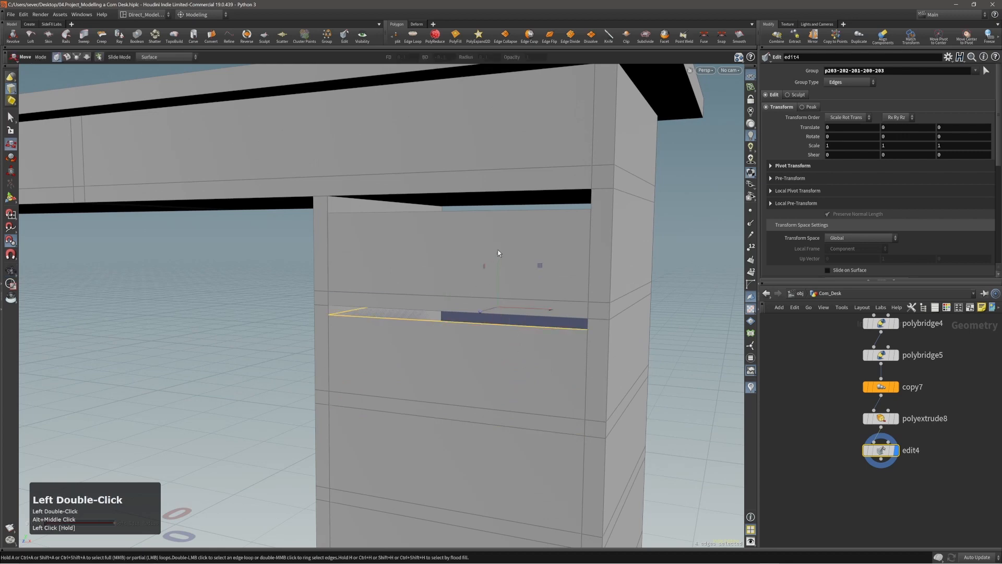
{"action": "left_click_drag", "start_coordinate": [499, 262], "coordinate": [590, 322]}
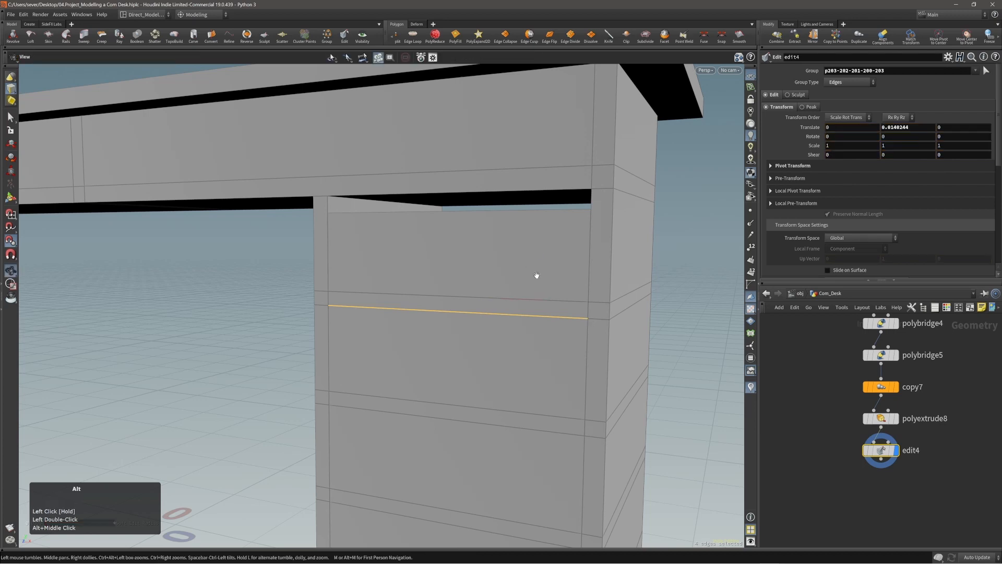
- Raise the rim edge loop of the top drawer by 0.02452 in Y, snapping it to the underside of the desk frame
{"action": "middle_click_drag", "start_coordinate": [538, 277], "coordinate": [522, 293], "text": "alt"}
{"action": "left_click_drag", "start_coordinate": [521, 293], "coordinate": [524, 268], "text": "alt"}
{"action": "double_click", "coordinate": [524, 268]}
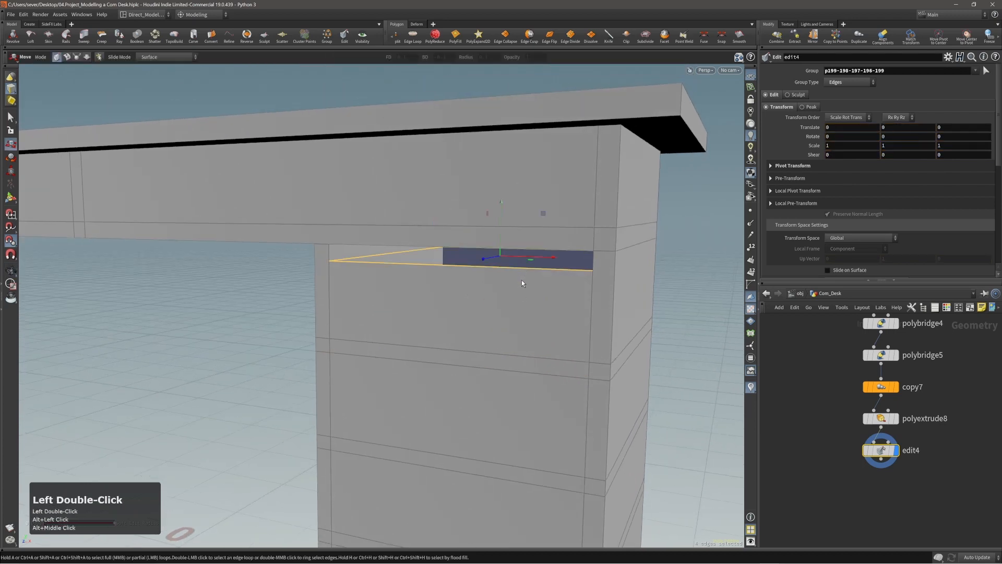
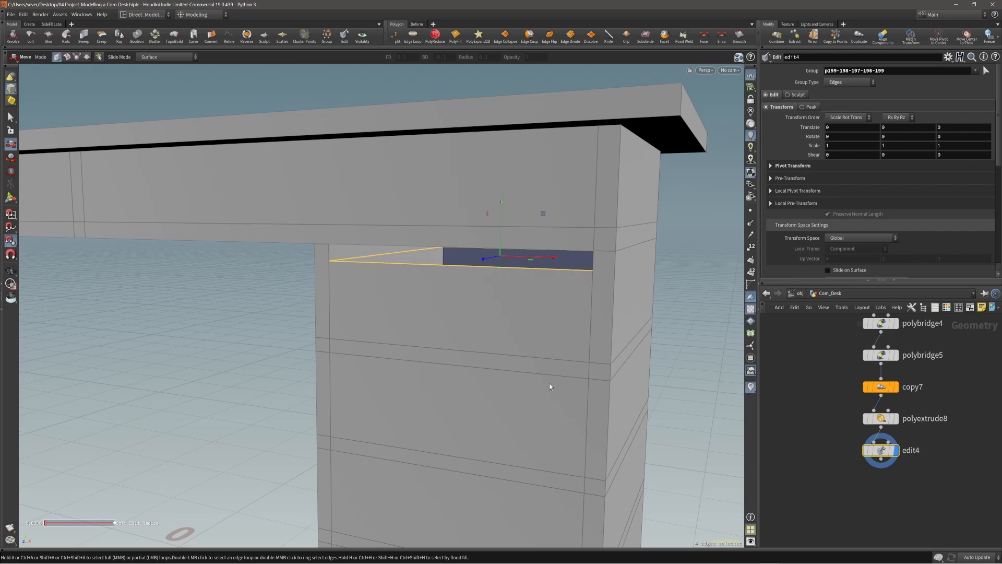
{"action": "left_click_drag", "start_coordinate": [501, 203], "coordinate": [595, 250]}
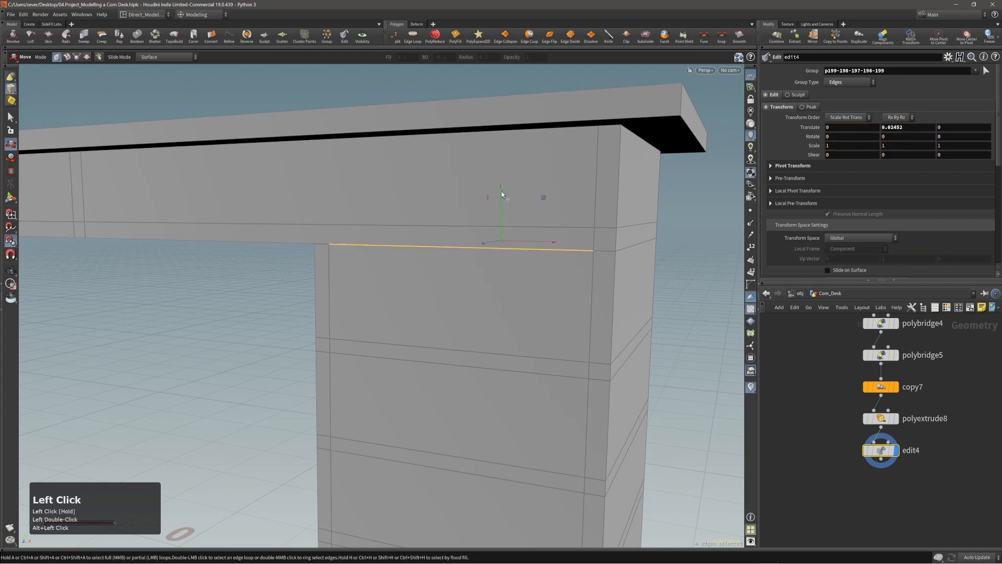
{"action": "left_click_drag", "start_coordinate": [501, 198], "coordinate": [597, 248]}
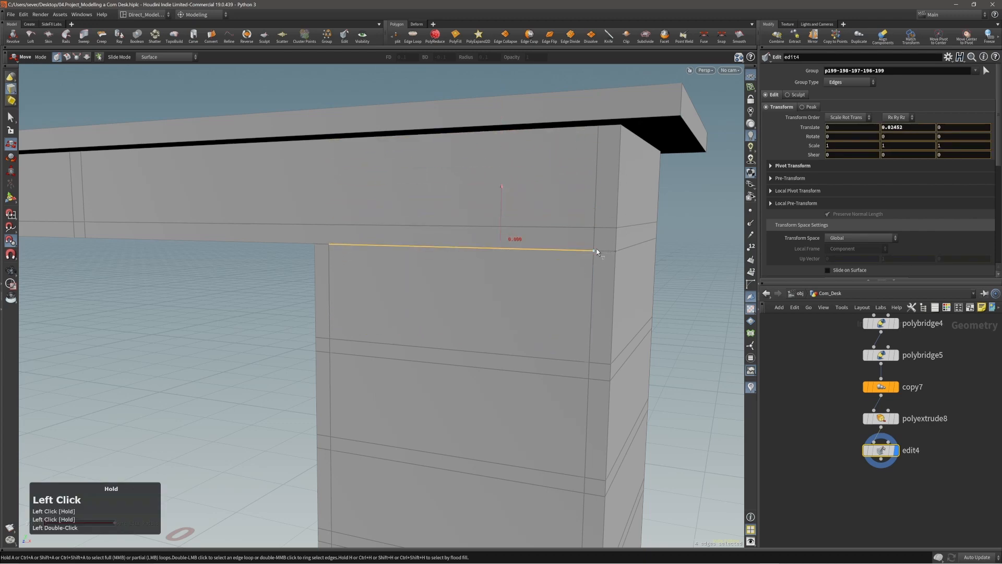
{"action": "right_click_drag", "start_coordinate": [597, 248], "coordinate": [503, 221], "text": "alt"}
{"action": "left_click_drag", "start_coordinate": [504, 222], "coordinate": [524, 272], "text": "alt"}
{"action": "right_click_drag", "start_coordinate": [523, 272], "coordinate": [459, 275], "text": "alt"}
{"action": "middle_click_drag", "start_coordinate": [459, 275], "coordinate": [506, 233], "text": "alt"}
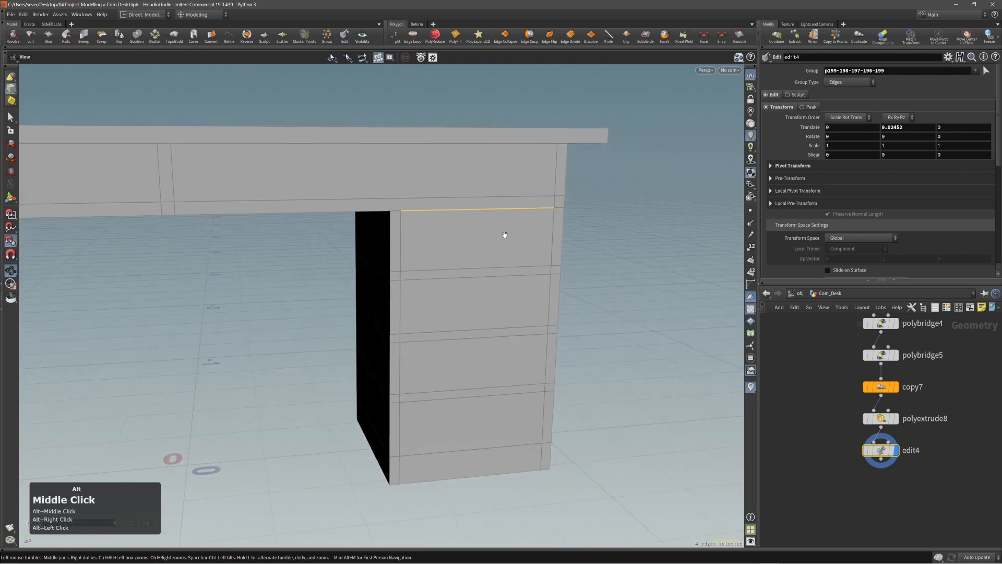
- Move the four cabinet drawers' front faces back by -0.0157571 in Z and copy that offset value
{"action": "mouse_move", "coordinate": [506, 233]}
{"action": "left_mouse_down", "text": "alt"}
{"action": "mouse_move", "coordinate": [490, 224]}
{"action": "mouse_move", "coordinate": [496, 246]}
{"action": "left_mouse_up", "text": "alt"}
{"action": "key", "text": "3"}
{"action": "left_click", "coordinate": [489, 245]}
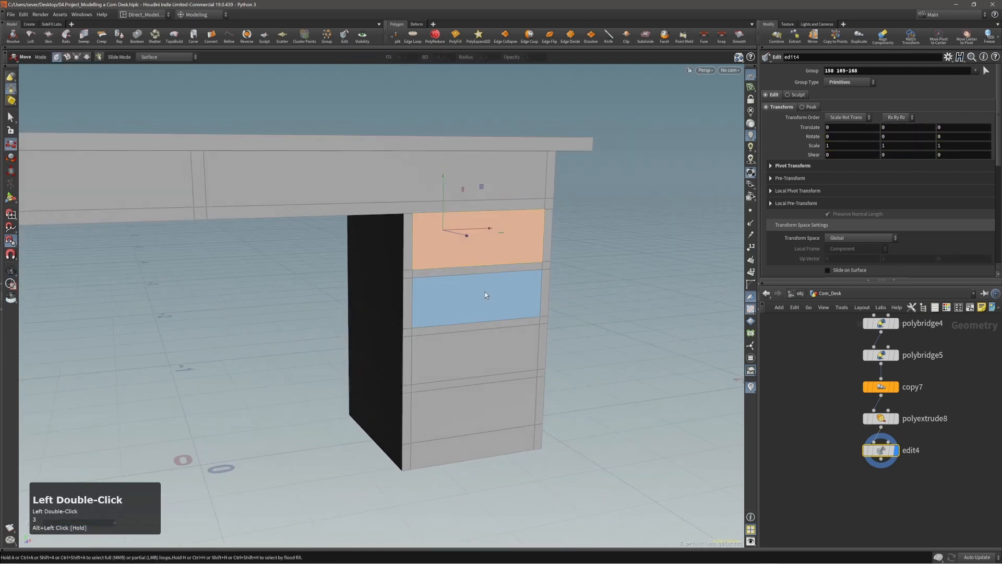
{"action": "left_click", "coordinate": [484, 292], "text": "shift"}
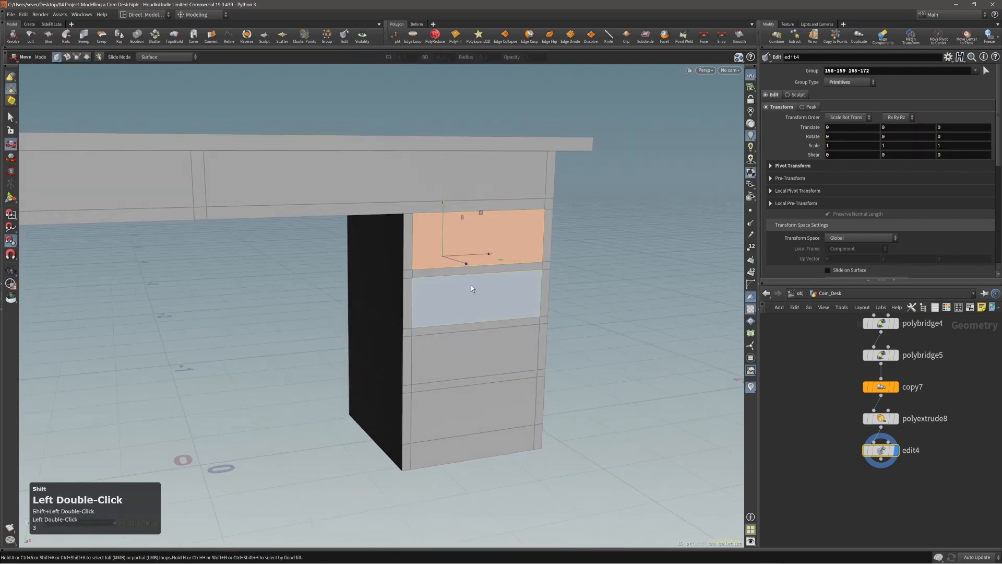
{"action": "left_click", "coordinate": [497, 234]}
{"action": "left_click", "coordinate": [502, 300], "text": "shift"}
{"action": "left_click", "coordinate": [491, 361], "text": "shift"}
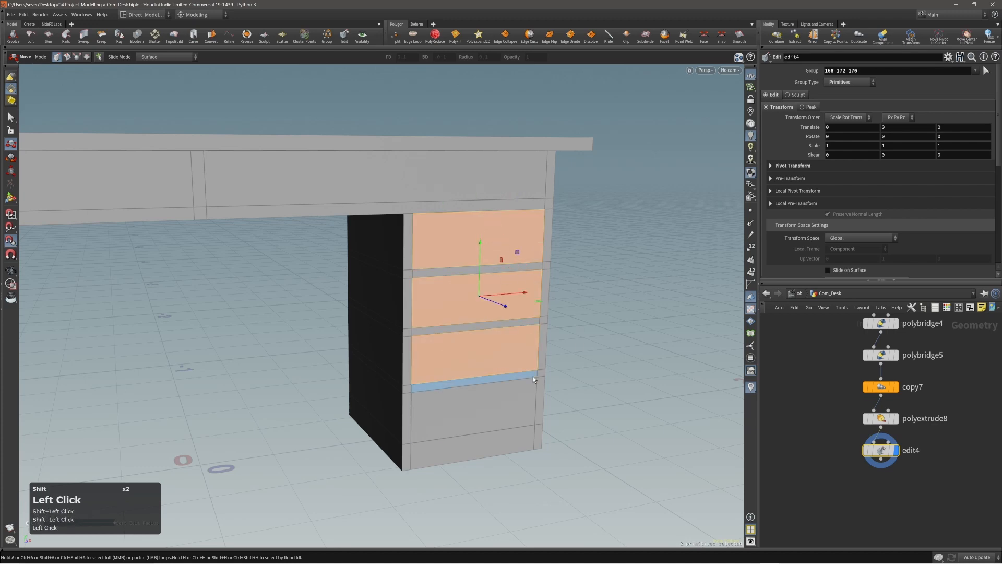
{"action": "left_click", "coordinate": [470, 413], "text": "shift"}
{"action": "right_click_drag", "start_coordinate": [457, 357], "coordinate": [512, 318], "text": "alt"}
{"action": "left_click_drag", "start_coordinate": [439, 320], "coordinate": [488, 341], "text": "alt"}
{"action": "right_click_drag", "start_coordinate": [516, 342], "coordinate": [600, 345], "text": "alt"}
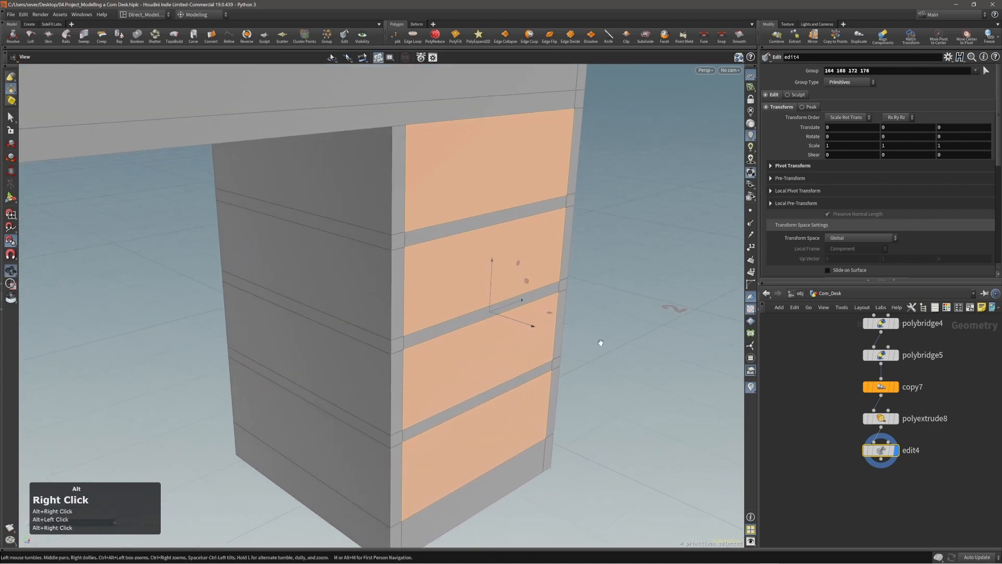
{"action": "middle_click_drag", "start_coordinate": [613, 344], "coordinate": [602, 342]}
{"action": "double_click", "coordinate": [954, 128]}
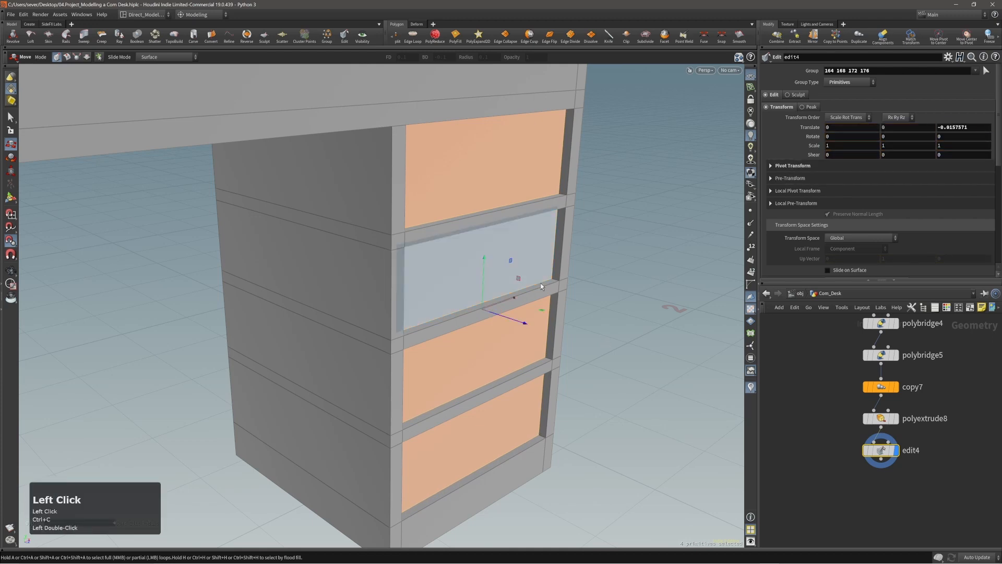
- Duplicate the four recessed drawer front faces in place with Copy and Transform
{"action": "right_click_drag", "start_coordinate": [540, 286], "coordinate": [524, 284], "text": "alt"}
{"action": "middle_click_drag", "start_coordinate": [524, 284], "coordinate": [524, 259], "text": "alt"}
{"action": "key", "text": "c"}
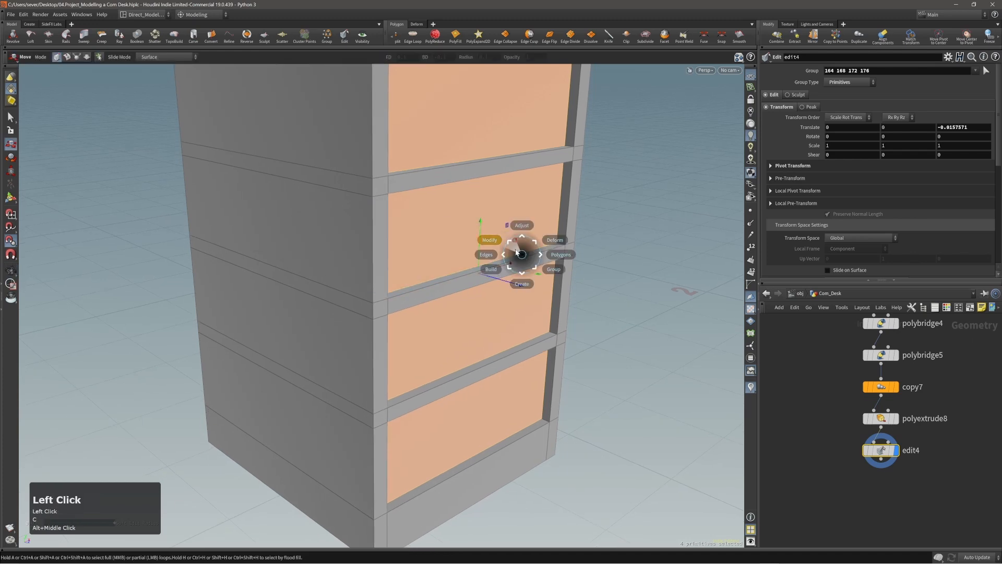
{"action": "left_click", "coordinate": [541, 272]}
- Extrude the duplicated front faces outward by 0.0157571 to form drawer front panels flush with the cabinet frame
{"action": "key", "text": "c"}
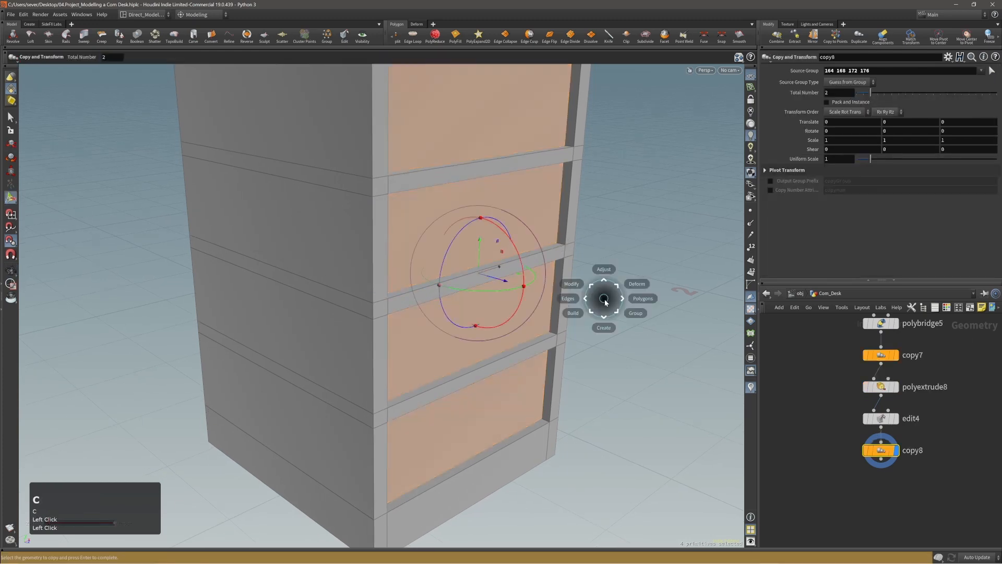
{"action": "left_click", "coordinate": [620, 296]}
{"action": "left_click", "coordinate": [625, 297]}
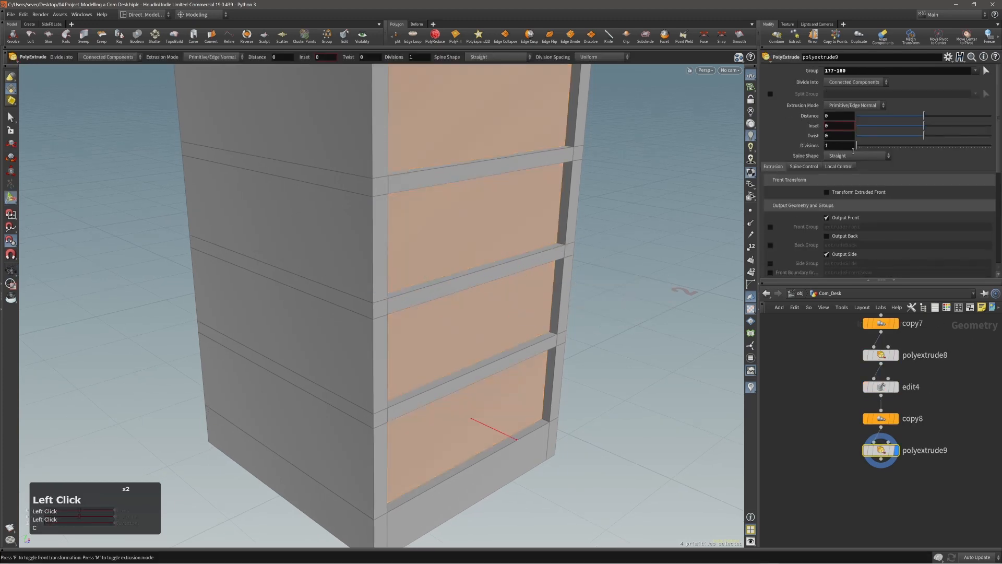
{"action": "type", "text": "-0.0157571"}
{"action": "key", "text": "KP_Enter"}
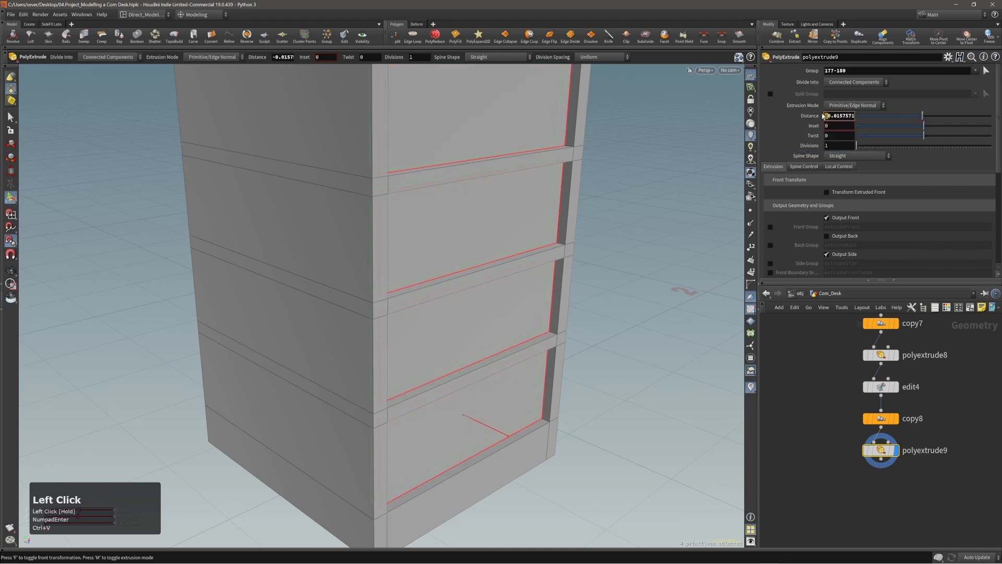
{"action": "key", "text": "BackSpace"}
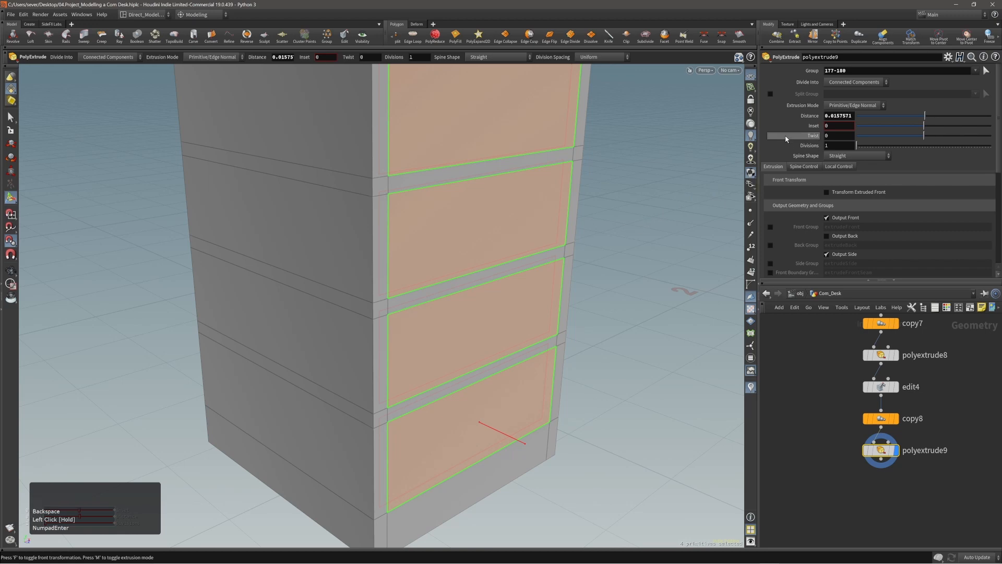
{"action": "right_click_drag", "start_coordinate": [637, 176], "coordinate": [515, 259], "text": "alt"}
{"action": "mouse_move", "coordinate": [515, 260]}
{"action": "left_mouse_down", "text": "alt"}
{"action": "mouse_move", "coordinate": [497, 259]}
{"action": "mouse_move", "coordinate": [525, 253]}
{"action": "left_mouse_up", "text": "alt"}
{"action": "key", "text": "Return"}
- Select all four cabinet drawers with their front panels and slide them out of the cabinet by 0.417872 in Z
{"action": "right_click_drag", "start_coordinate": [497, 360], "coordinate": [472, 340], "text": "alt"}
{"action": "key", "text": "3"}
{"action": "left_click", "coordinate": [477, 360]}
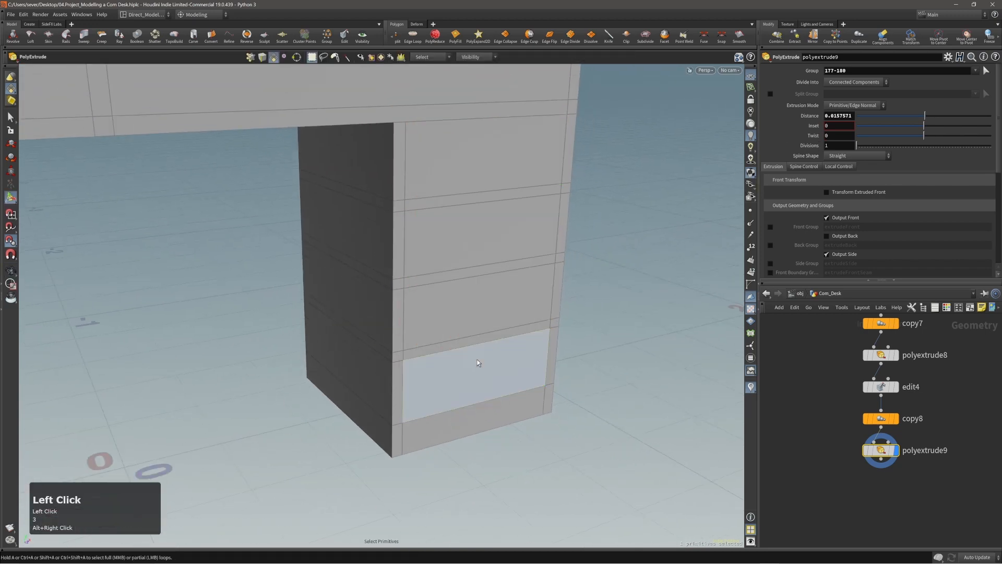
{"action": "left_click", "coordinate": [480, 315], "text": "shift"}
{"action": "left_click", "coordinate": [459, 238], "text": "shift"}
{"action": "left_click", "coordinate": [455, 167], "text": "shift"}
{"action": "left_click_drag", "start_coordinate": [456, 168], "coordinate": [613, 235], "text": "alt"}
{"action": "double_click", "coordinate": [197, 410], "text": "shift"}
{"action": "left_click", "coordinate": [217, 323], "text": "shift"}
{"action": "left_click", "coordinate": [217, 323], "text": "shift"}
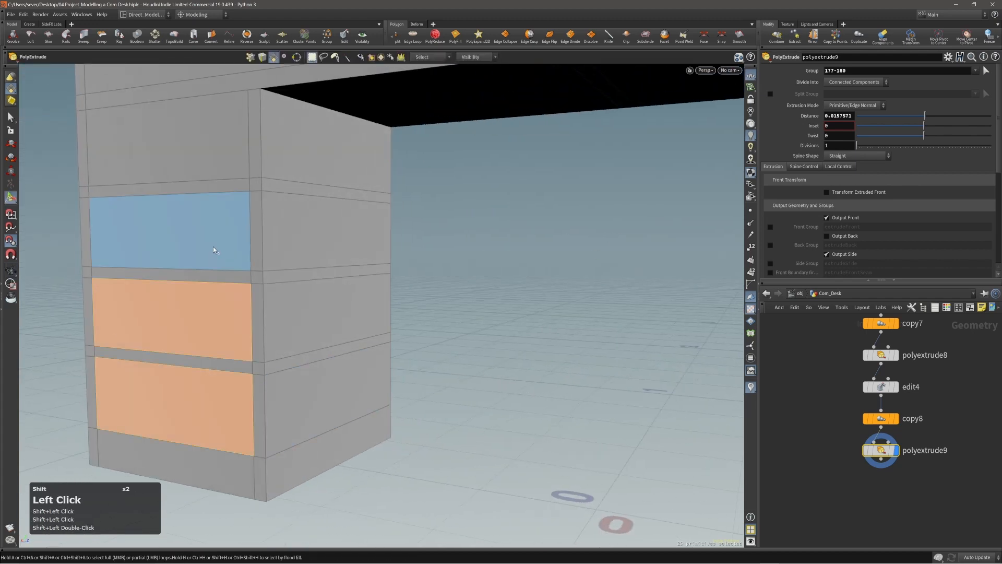
{"action": "left_click", "coordinate": [213, 247], "text": "shift"}
{"action": "left_click", "coordinate": [199, 164], "text": "shift"}
{"action": "left_click_drag", "start_coordinate": [201, 261], "coordinate": [313, 271], "text": "alt"}
{"action": "right_click_drag", "start_coordinate": [313, 271], "coordinate": [409, 313], "text": "alt"}
{"action": "left_click_drag", "start_coordinate": [410, 313], "coordinate": [341, 337], "text": "alt"}
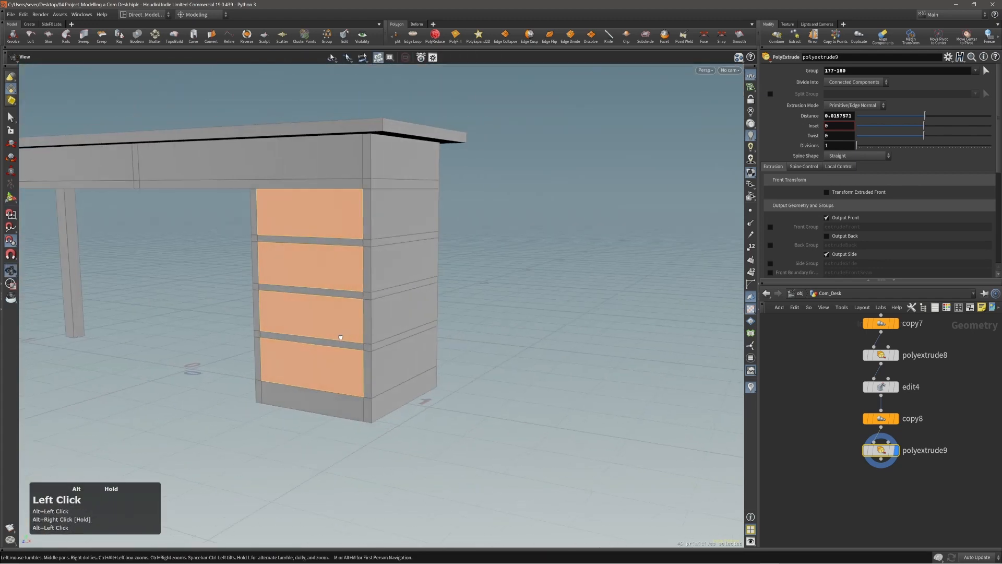
{"action": "right_click_drag", "start_coordinate": [340, 337], "coordinate": [355, 282], "text": "alt"}
{"action": "middle_click_drag", "start_coordinate": [355, 282], "coordinate": [433, 305], "text": "alt"}
{"action": "key", "text": "c"}
{"action": "left_click", "coordinate": [433, 293]}
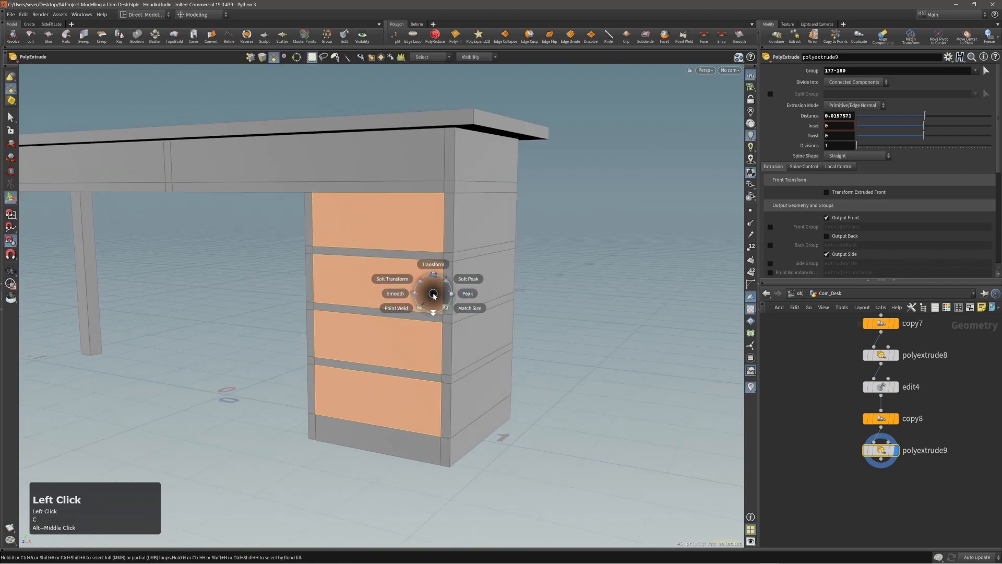
{"action": "left_click", "coordinate": [433, 265]}
{"action": "right_click_drag", "start_coordinate": [441, 302], "coordinate": [423, 340], "text": "alt"}
{"action": "left_click_drag", "start_coordinate": [423, 340], "coordinate": [517, 364], "text": "alt"}
{"action": "middle_click_drag", "start_coordinate": [517, 364], "coordinate": [389, 336]}
{"action": "left_click_drag", "start_coordinate": [389, 336], "coordinate": [528, 311], "text": "alt"}
{"action": "middle_click_drag", "start_coordinate": [445, 340], "coordinate": [500, 332], "text": "alt"}
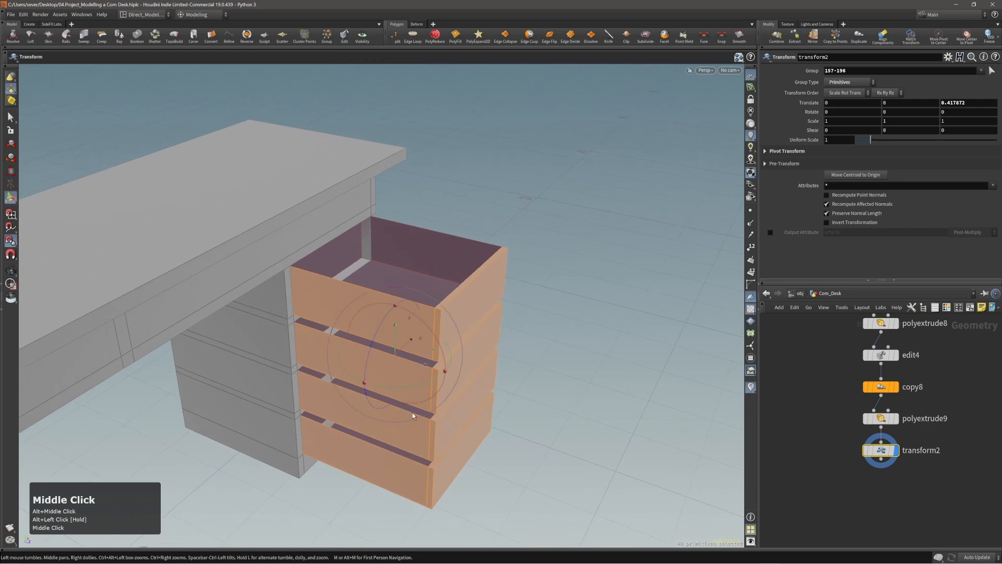
- Thicken the four drawer bodies inward with a PolyExtrude distance of -0.012081 and Output Back enabled
{"action": "key", "text": "3"}
{"action": "double_click", "coordinate": [389, 460]}
{"action": "double_click", "coordinate": [395, 428], "text": "shift"}
{"action": "double_click", "coordinate": [403, 396], "text": "shift"}
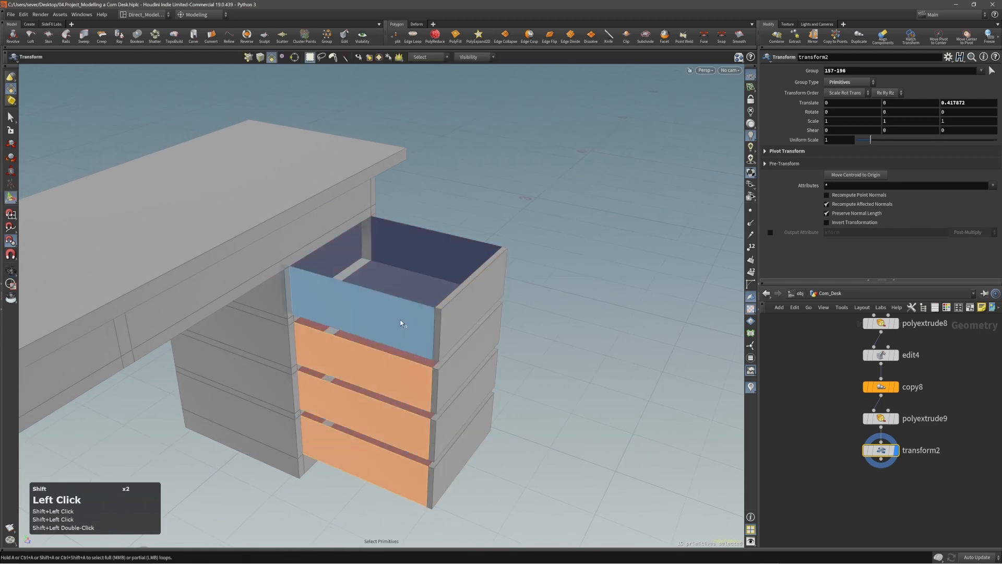
{"action": "double_click", "coordinate": [401, 323], "text": "shift"}
{"action": "right_click_drag", "start_coordinate": [381, 318], "coordinate": [415, 295], "text": "alt"}
{"action": "left_click_drag", "start_coordinate": [415, 295], "coordinate": [436, 304], "text": "alt"}
{"action": "key", "text": "c"}
{"action": "left_click", "coordinate": [417, 299]}
{"action": "left_click", "coordinate": [436, 302]}
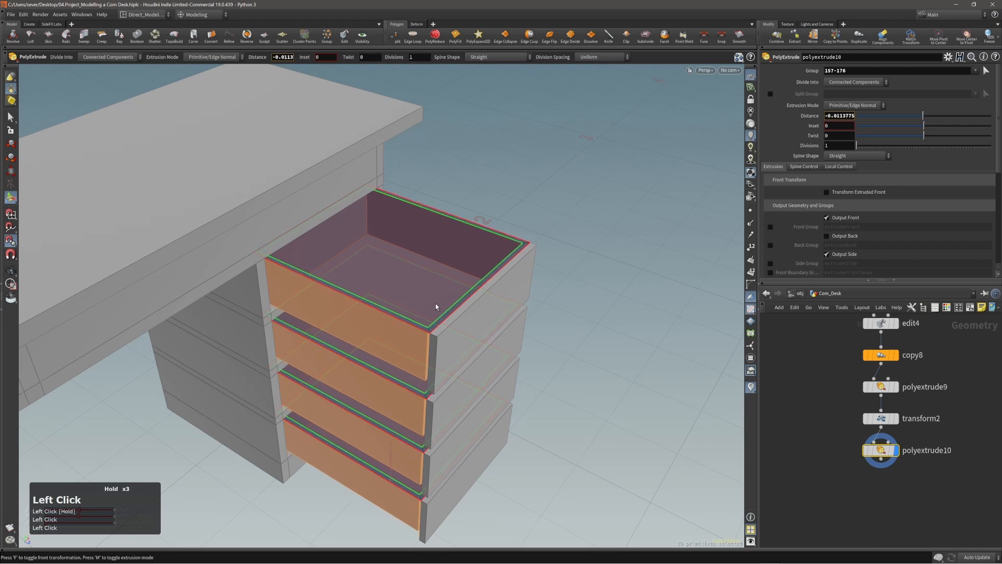
{"action": "right_click_drag", "start_coordinate": [436, 305], "coordinate": [587, 233], "text": "alt"}
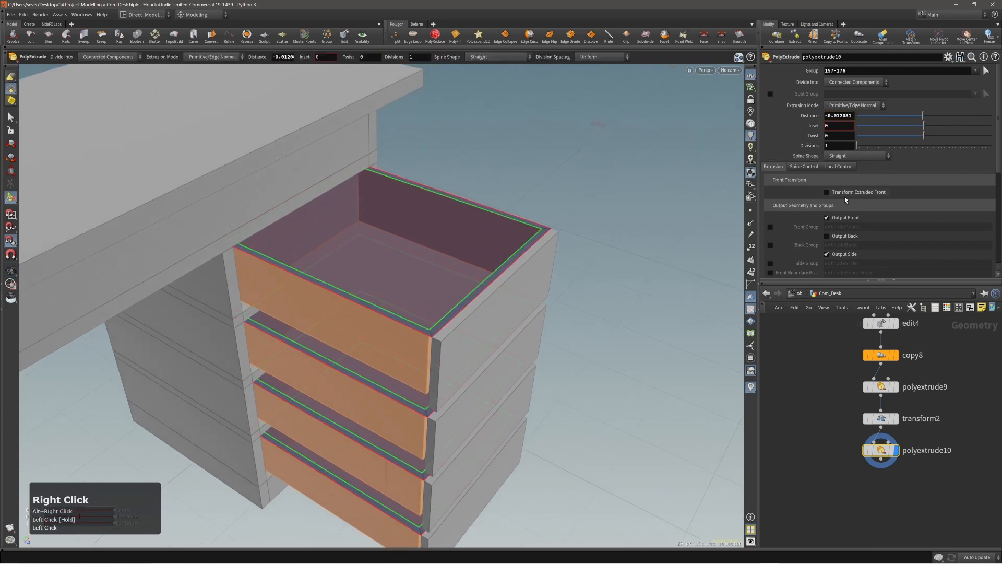
{"action": "left_click", "coordinate": [838, 235]}
- Reverse the face normals of the four thickened drawer bodies, leaving the front panels out of the selection
{"action": "right_click_drag", "start_coordinate": [506, 251], "coordinate": [465, 273], "text": "alt"}
{"action": "left_click_drag", "start_coordinate": [465, 272], "coordinate": [427, 280], "text": "alt"}
{"action": "key", "text": "alt+3"}
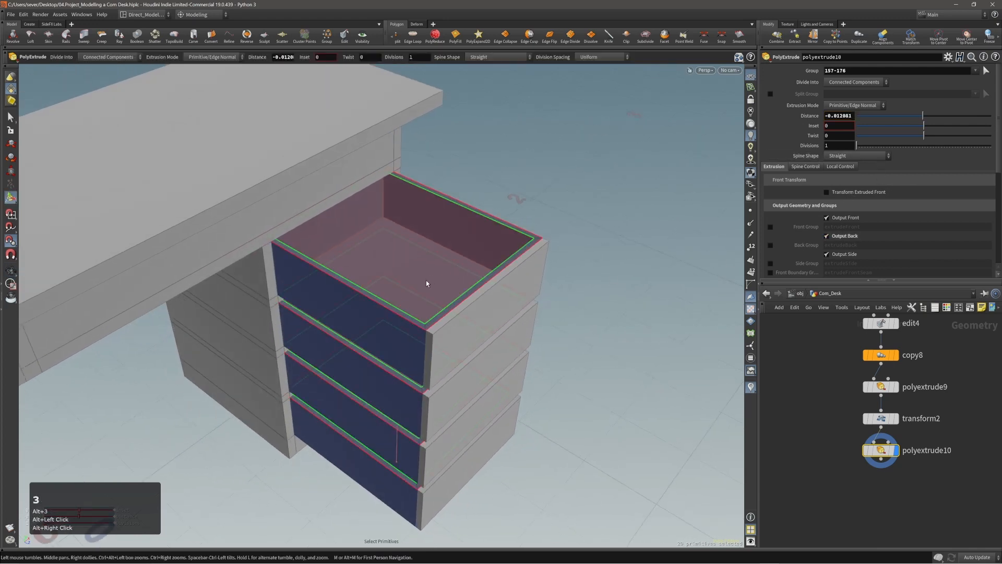
{"action": "double_click", "coordinate": [426, 281]}
{"action": "double_click", "coordinate": [390, 403], "text": "shift"}
{"action": "double_click", "coordinate": [387, 428], "text": "shift"}
{"action": "double_click", "coordinate": [385, 472], "text": "shift"}
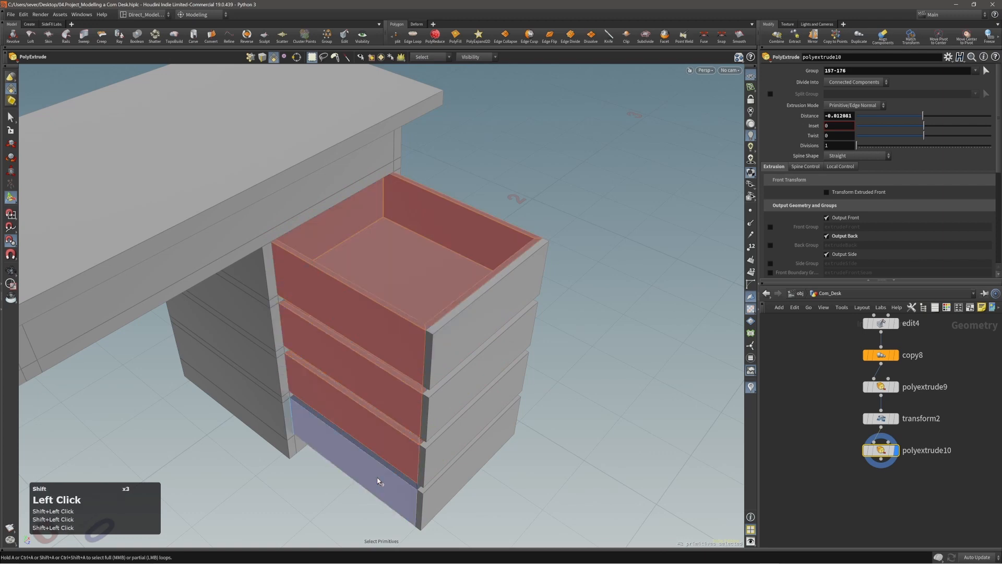
{"action": "left_click", "coordinate": [245, 37]}
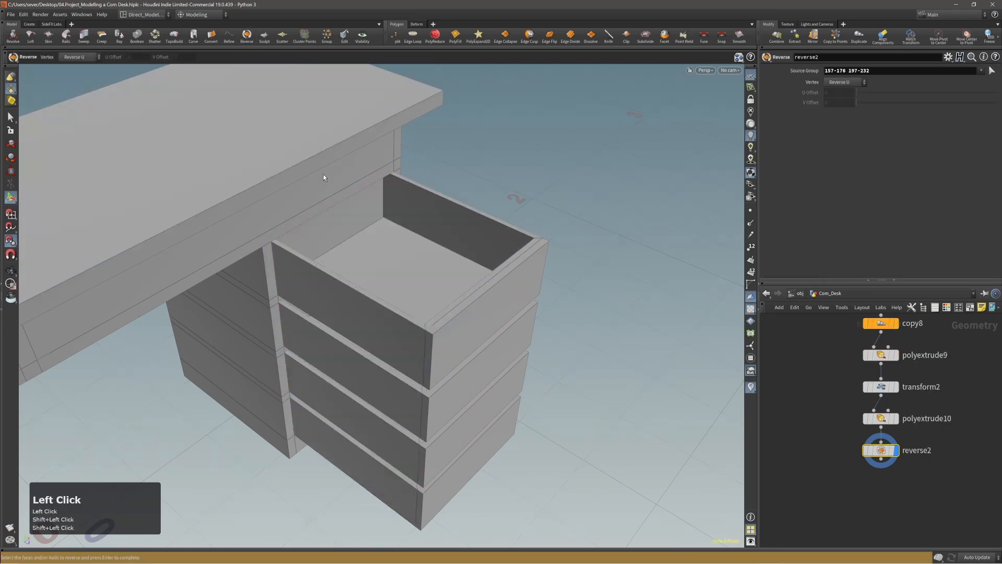
- Return to the drawers' Transform operation and reset its Z translation to 0 to close the drawers
{"action": "key", "text": "Page_Up"}
{"action": "key", "text": "Page_Up"}
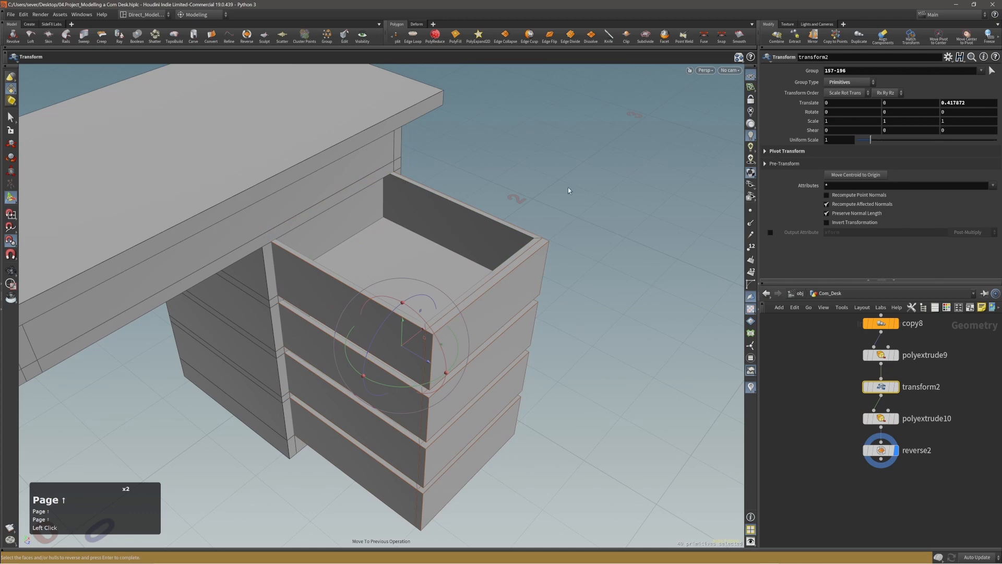
{"action": "middle_click", "coordinate": [961, 103], "text": "ctrl"}
- Examine the whole desk from several angles with the cabinet drawers closed
{"action": "left_click_drag", "start_coordinate": [426, 259], "coordinate": [360, 218], "text": "alt"}
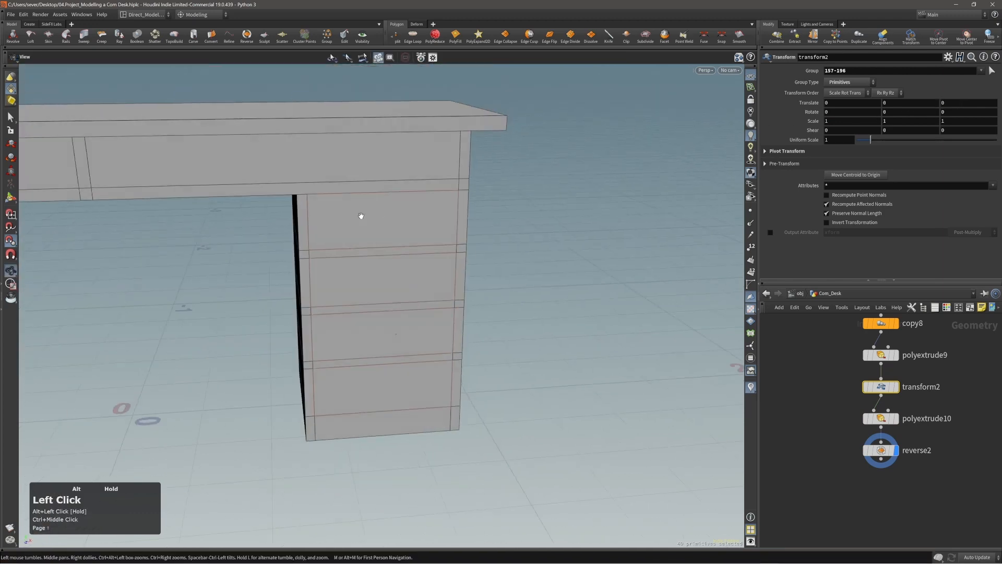
{"action": "right_click_drag", "start_coordinate": [360, 217], "coordinate": [315, 240], "text": "alt"}
{"action": "middle_click_drag", "start_coordinate": [315, 240], "coordinate": [478, 234], "text": "alt"}
{"action": "right_click_drag", "start_coordinate": [477, 234], "coordinate": [517, 238], "text": "alt"}
{"action": "left_click_drag", "start_coordinate": [517, 238], "coordinate": [475, 227], "text": "alt"}
{"action": "right_click_drag", "start_coordinate": [474, 226], "coordinate": [475, 233], "text": "alt"}
{"action": "middle_click_drag", "start_coordinate": [475, 233], "coordinate": [475, 258], "text": "alt"}
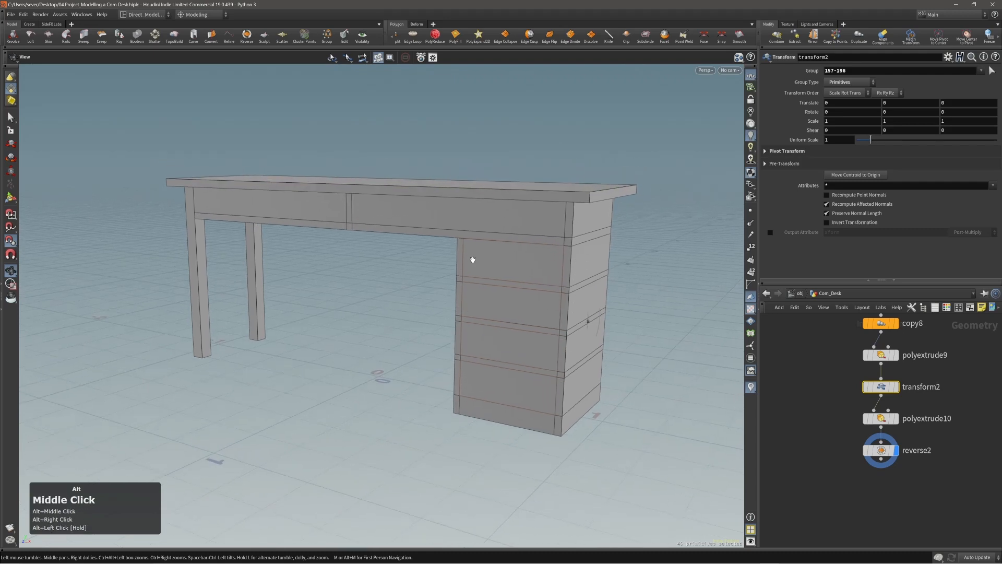
{"action": "left_click_drag", "start_coordinate": [475, 257], "coordinate": [483, 253], "text": "alt"}
{"action": "right_click_drag", "start_coordinate": [484, 253], "coordinate": [496, 250], "text": "alt"}
{"action": "middle_click_drag", "start_coordinate": [497, 251], "coordinate": [461, 249], "text": "alt"}
{"action": "key", "text": "Return"}
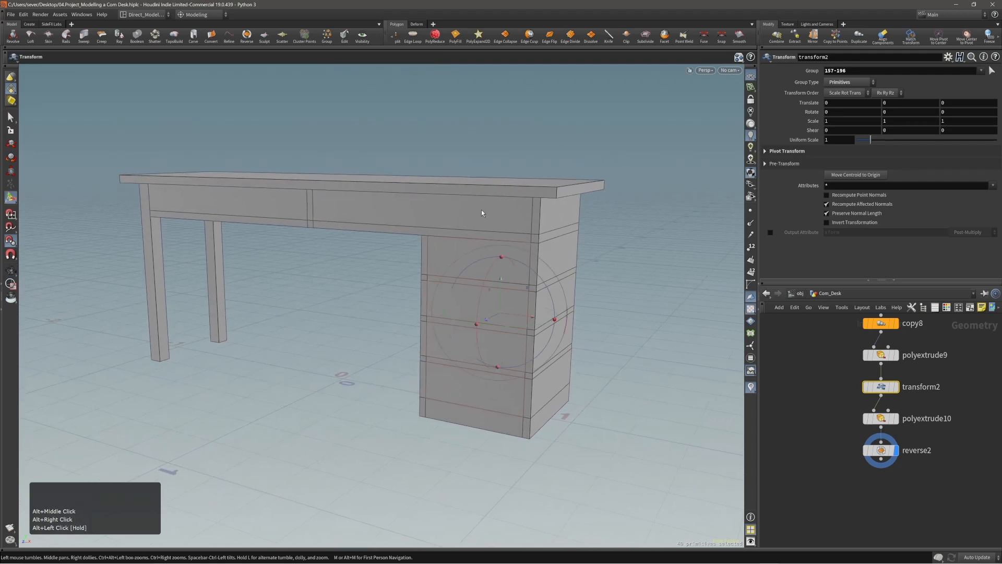
{"action": "right_click_drag", "start_coordinate": [504, 319], "coordinate": [515, 296], "text": "alt"}
{"action": "middle_click_drag", "start_coordinate": [515, 296], "coordinate": [503, 284], "text": "alt"}
- From the final Reverse operation, select every edge of the desk and apply a PolyBevel with a distance of about 0.00397342
{"action": "key", "text": "comma"}
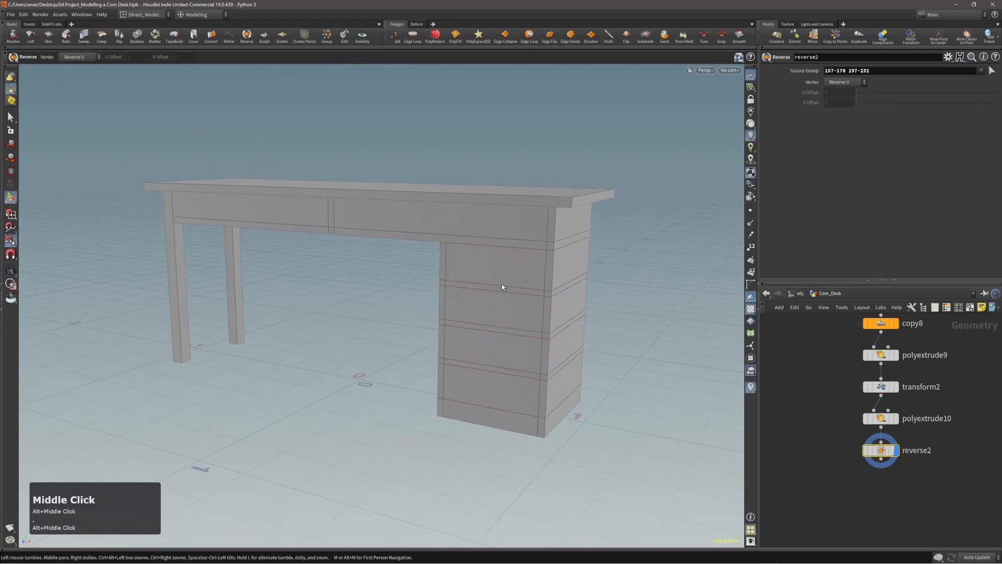
{"action": "key", "text": "2"}
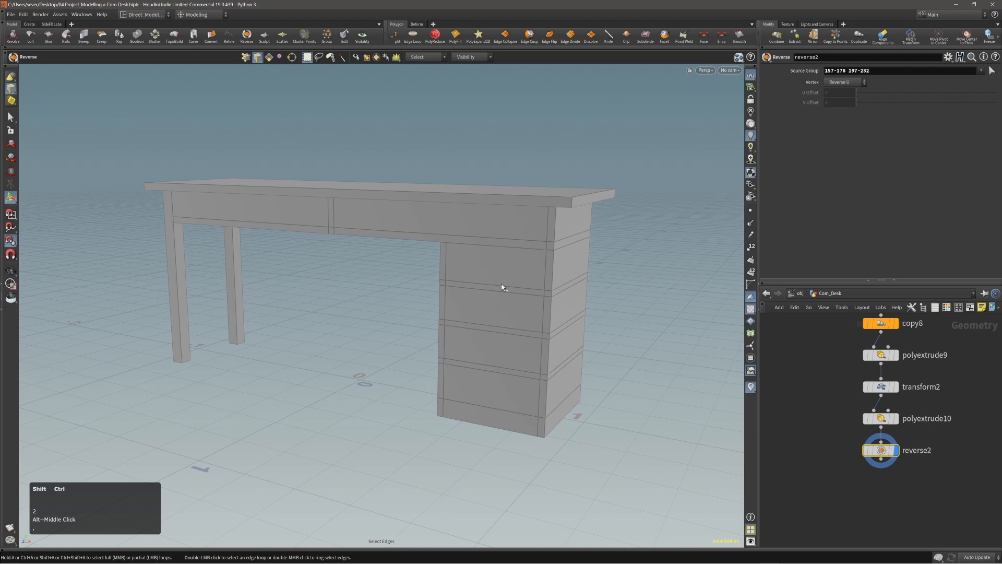
{"action": "key", "text": "n"}
{"action": "left_click_drag", "start_coordinate": [503, 284], "coordinate": [488, 240], "text": "alt"}
{"action": "mouse_move", "coordinate": [488, 240]}
{"action": "right_mouse_down", "text": "alt"}
{"action": "mouse_move", "coordinate": [495, 225]}
{"action": "mouse_move", "coordinate": [486, 248]}
{"action": "right_mouse_up", "text": "alt"}
{"action": "key", "text": "c"}
{"action": "left_click", "coordinate": [497, 250]}
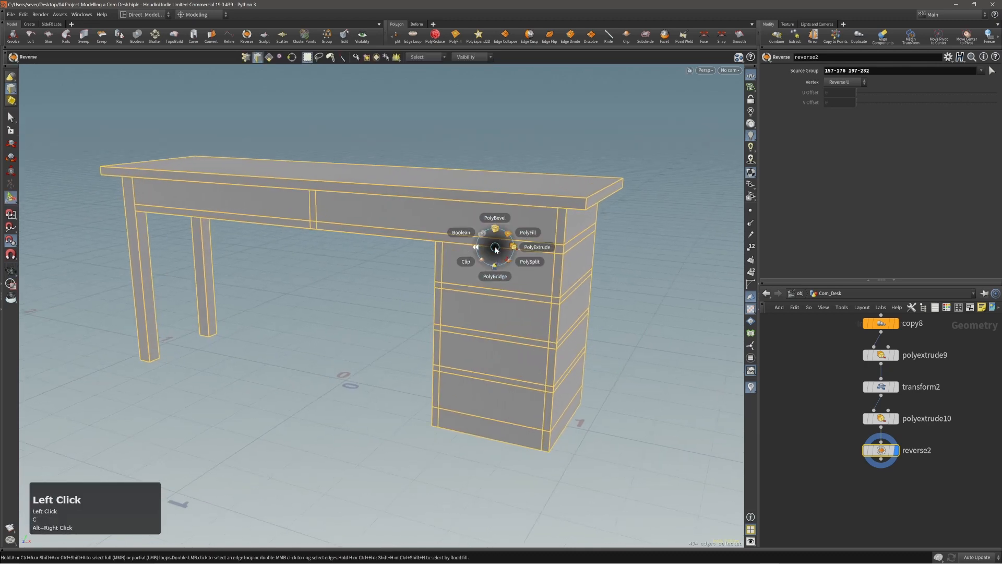
{"action": "left_click", "coordinate": [493, 229]}
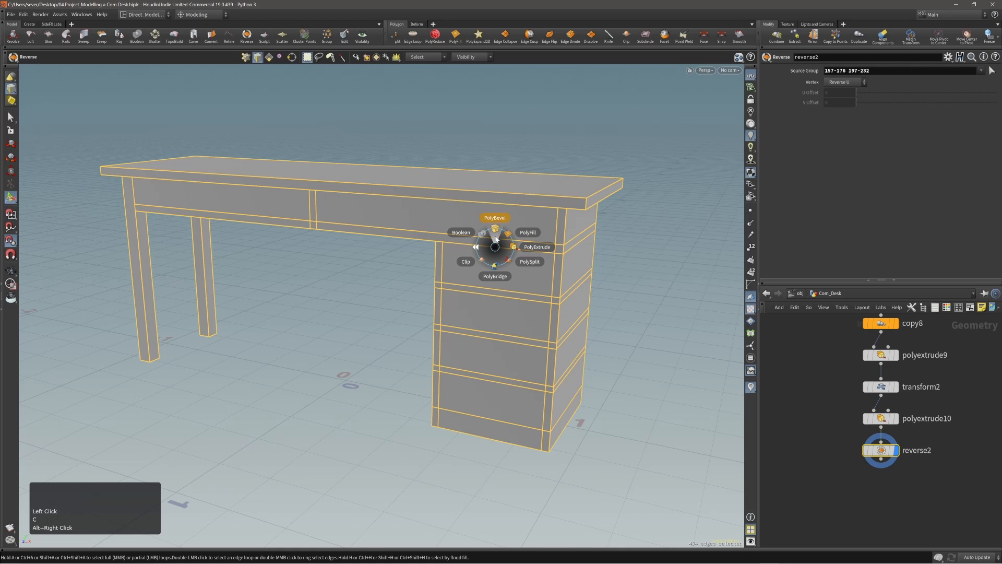
{"action": "right_click_drag", "start_coordinate": [494, 238], "coordinate": [517, 222], "text": "alt"}
{"action": "left_click_drag", "start_coordinate": [511, 228], "coordinate": [513, 226]}
{"action": "right_click_drag", "start_coordinate": [506, 235], "coordinate": [435, 294], "text": "alt"}
{"action": "middle_click_drag", "start_coordinate": [435, 294], "coordinate": [343, 249], "text": "alt"}
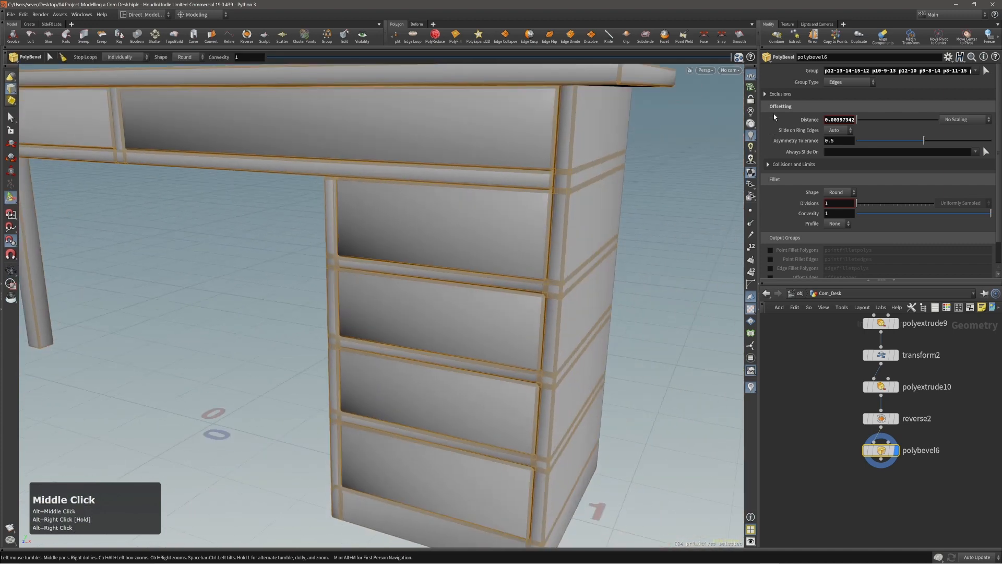
- Exclude flat edges from the bevel by enabling Ignore Flat Edges with a Maximum Normal Angle of 10.8
{"action": "left_click", "coordinate": [776, 94]}
{"action": "left_click", "coordinate": [838, 107]}
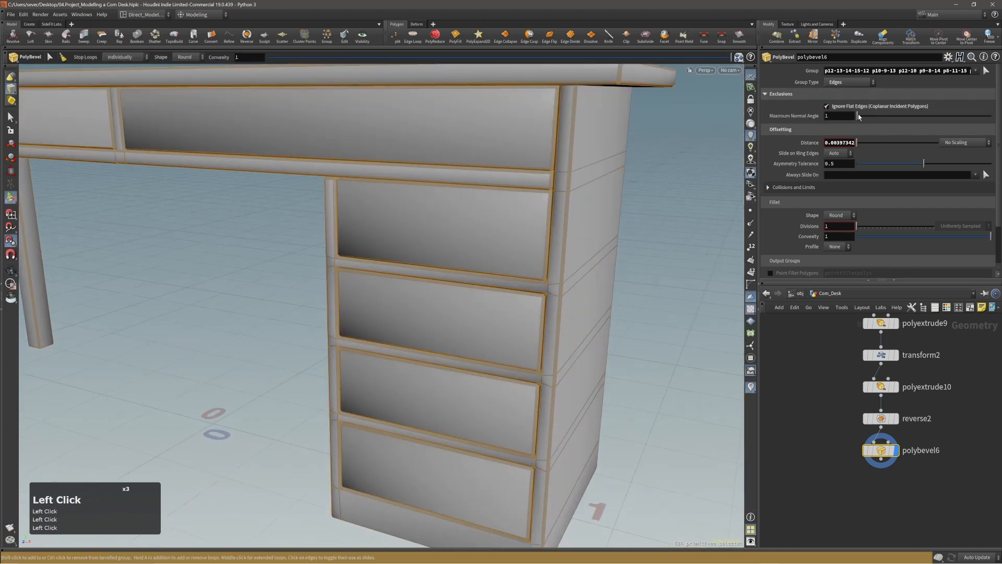
{"action": "mouse_move", "coordinate": [858, 115]}
{"action": "left_mouse_down"}
{"action": "mouse_move", "coordinate": [892, 118]}
{"action": "mouse_move", "coordinate": [866, 118]}
{"action": "left_mouse_up"}
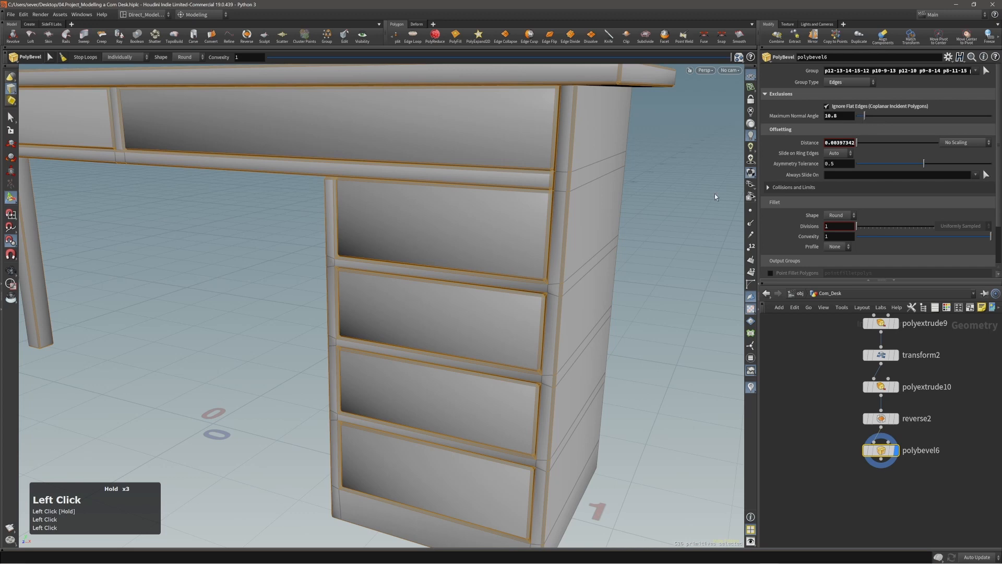
{"action": "right_click_drag", "start_coordinate": [715, 193], "coordinate": [405, 298], "text": "alt"}
{"action": "middle_click_drag", "start_coordinate": [405, 298], "coordinate": [501, 313], "text": "alt"}
{"action": "left_click_drag", "start_coordinate": [501, 313], "coordinate": [410, 264], "text": "alt"}
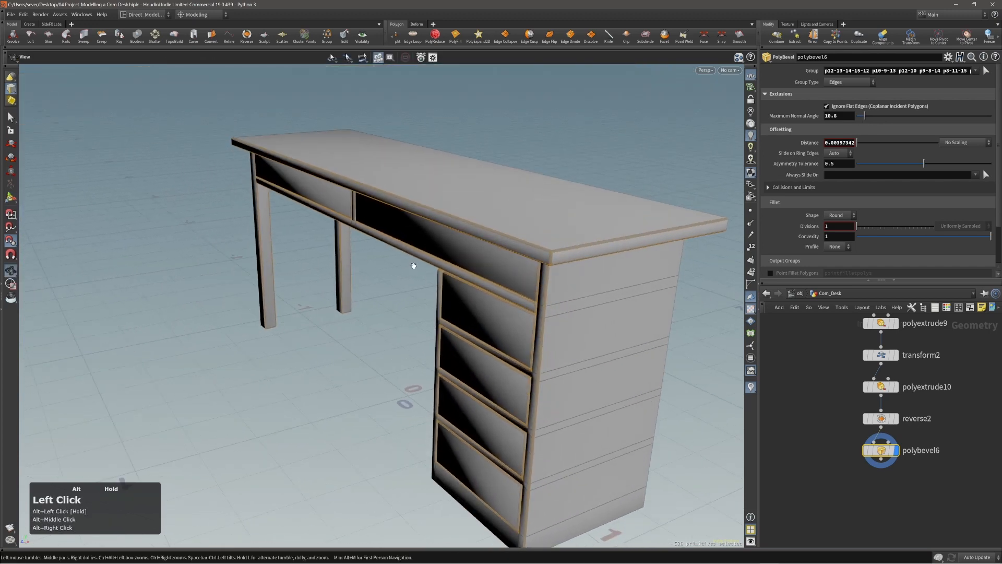
- Reduce the PolyBevel distance on the desk's edges to about 0.0035 and check the bevels around the drawers
{"action": "right_click_drag", "start_coordinate": [409, 264], "coordinate": [591, 248], "text": "alt"}
{"action": "left_click_drag", "start_coordinate": [591, 246], "coordinate": [591, 246]}
{"action": "right_click_drag", "start_coordinate": [591, 246], "coordinate": [320, 286], "text": "alt"}
{"action": "left_click_drag", "start_coordinate": [320, 287], "coordinate": [517, 296], "text": "alt"}
{"action": "right_click_drag", "start_coordinate": [517, 296], "coordinate": [450, 309], "text": "alt"}
{"action": "left_click_drag", "start_coordinate": [450, 308], "coordinate": [488, 313], "text": "alt"}
{"action": "right_click_drag", "start_coordinate": [351, 254], "coordinate": [250, 249], "text": "alt"}
{"action": "middle_click_drag", "start_coordinate": [251, 249], "coordinate": [376, 235], "text": "alt"}
{"action": "mouse_move", "coordinate": [376, 235]}
{"action": "left_mouse_down", "text": "alt"}
{"action": "mouse_move", "coordinate": [622, 233]}
{"action": "mouse_move", "coordinate": [365, 249]}
{"action": "left_mouse_up", "text": "alt"}
{"action": "middle_click_drag", "start_coordinate": [364, 249], "coordinate": [353, 237], "text": "alt"}
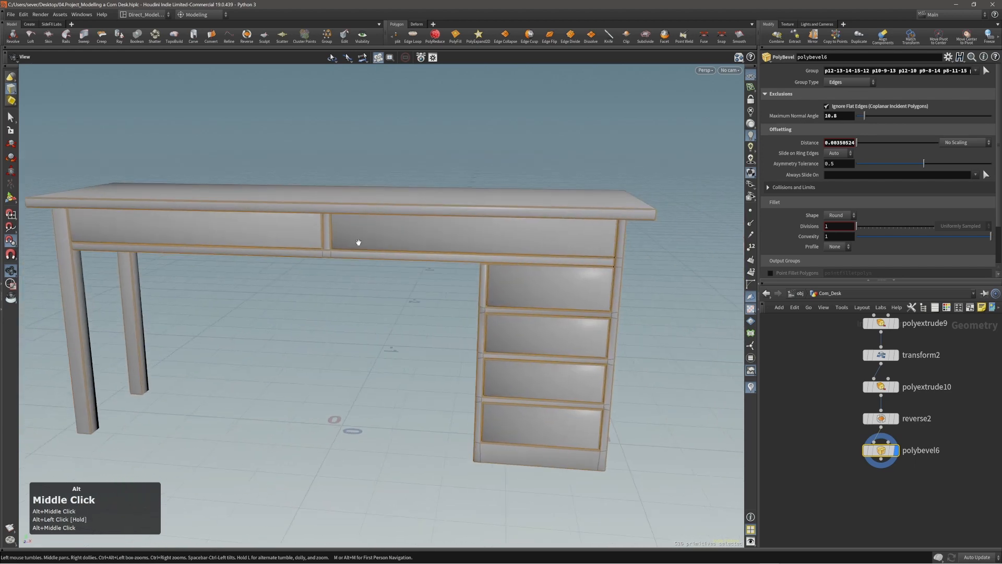
{"action": "right_click_drag", "start_coordinate": [354, 237], "coordinate": [343, 257], "text": "alt"}
{"action": "left_click_drag", "start_coordinate": [343, 258], "coordinate": [396, 241], "text": "alt"}
{"action": "key", "text": "Return"}
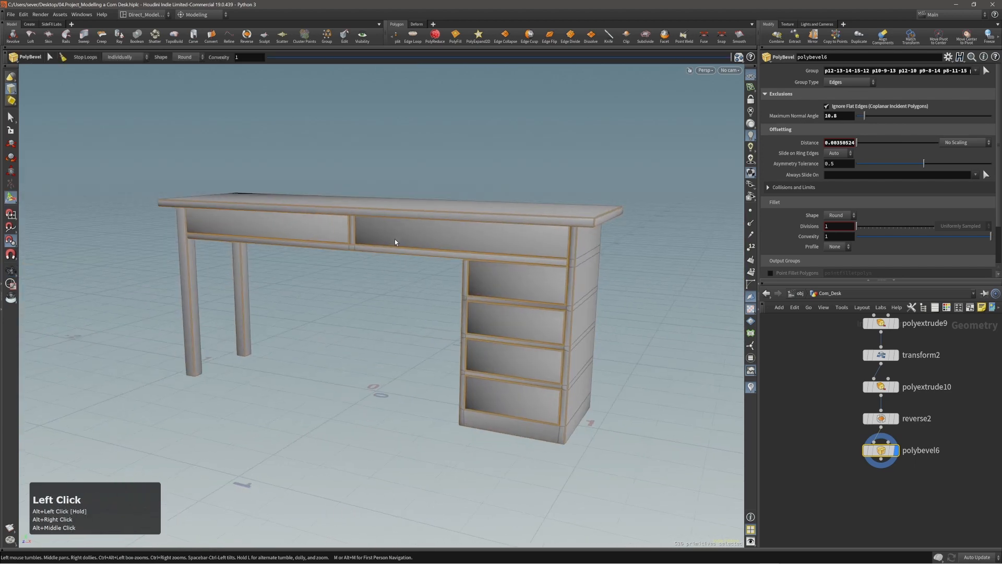
- Add a Normal operation for the whole desk and set its weighting method to By Face Area
{"action": "key", "text": "3"}
{"action": "key", "text": "n"}
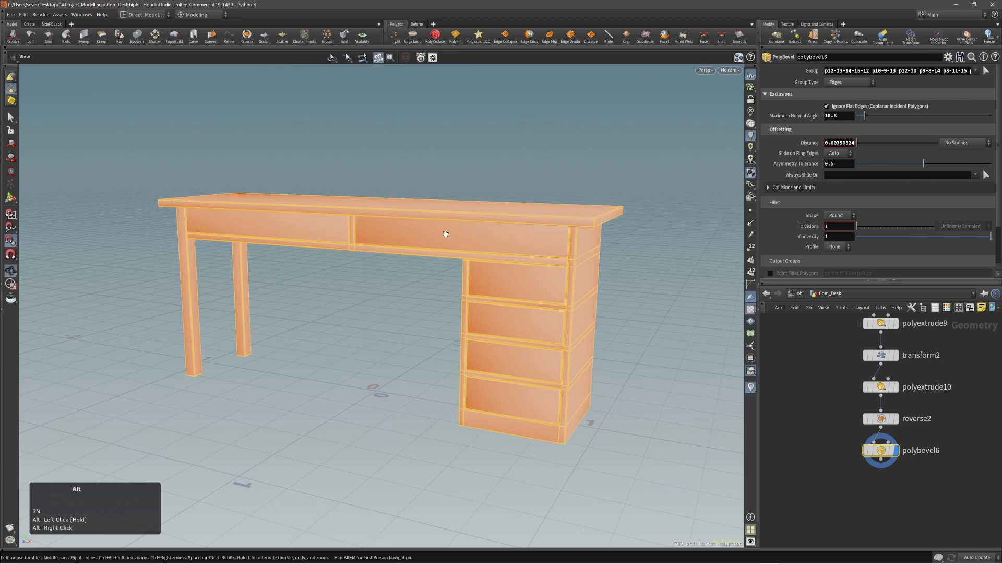
{"action": "middle_click_drag", "start_coordinate": [446, 235], "coordinate": [444, 228], "text": "alt"}
{"action": "left_click_drag", "start_coordinate": [443, 228], "coordinate": [444, 231], "text": "alt"}
{"action": "key", "text": "Tab"}
{"action": "type", "text": "norm"}
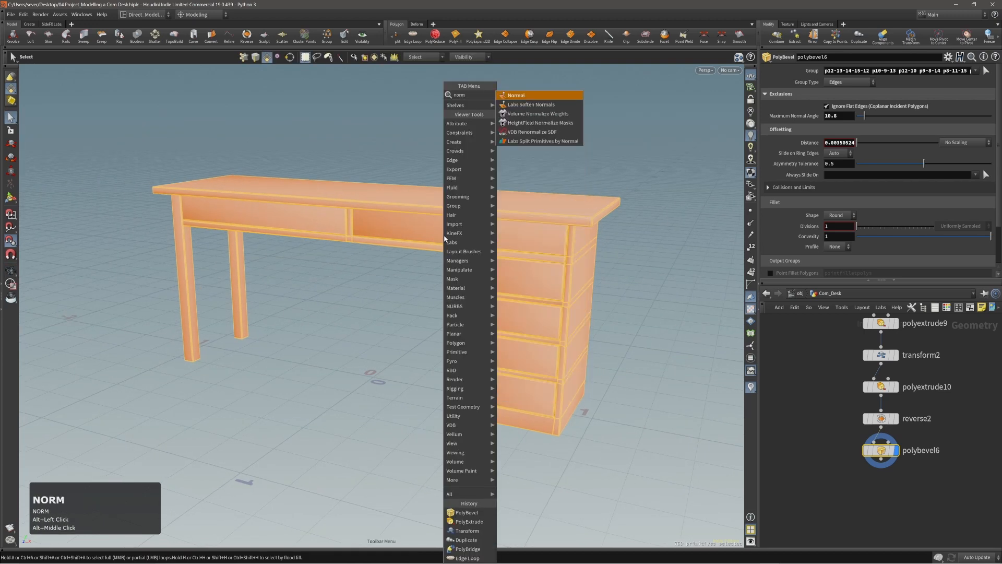
{"action": "key", "text": "Return"}
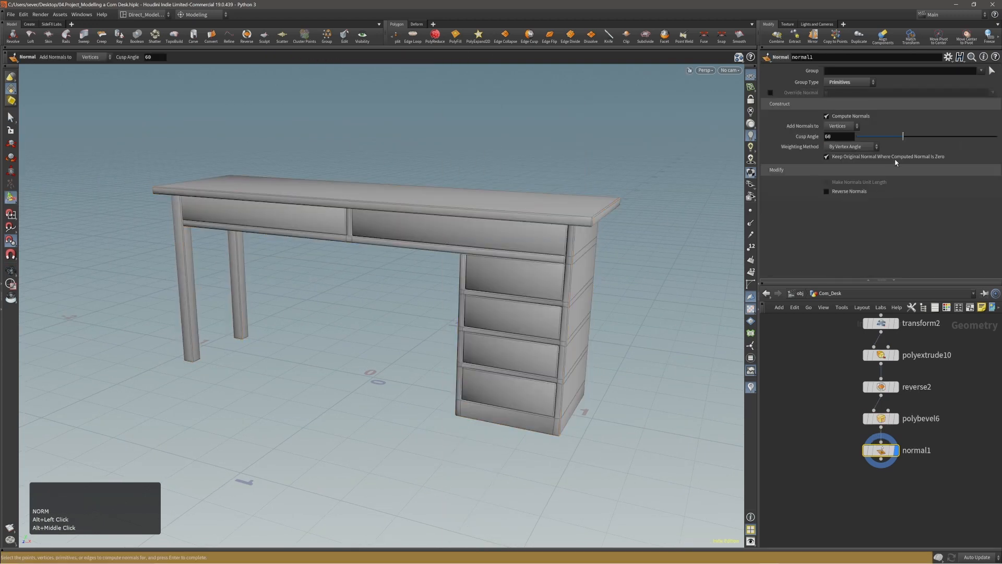
{"action": "left_click_drag", "start_coordinate": [851, 147], "coordinate": [849, 177]}
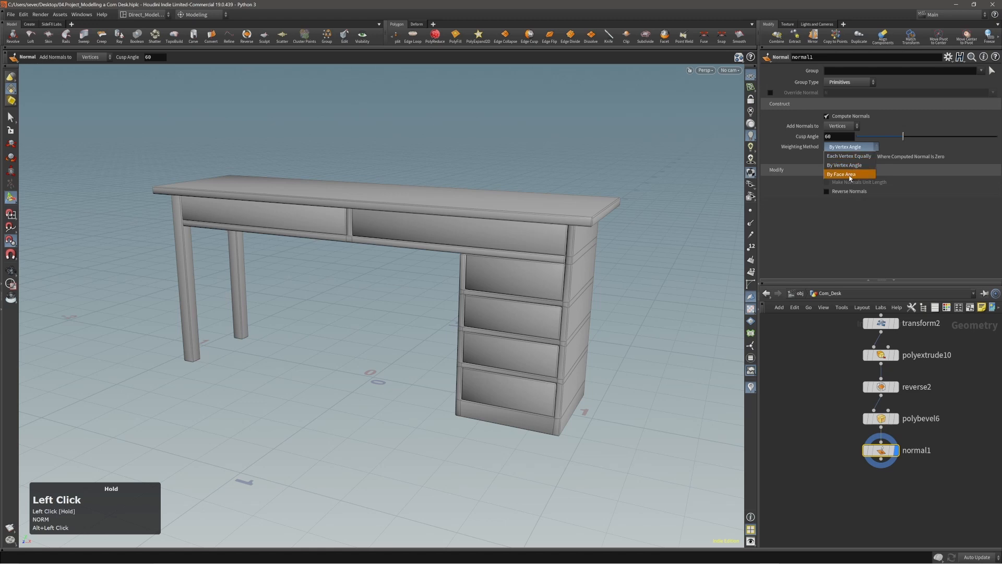
{"action": "left_click_drag", "start_coordinate": [849, 178], "coordinate": [851, 178]}
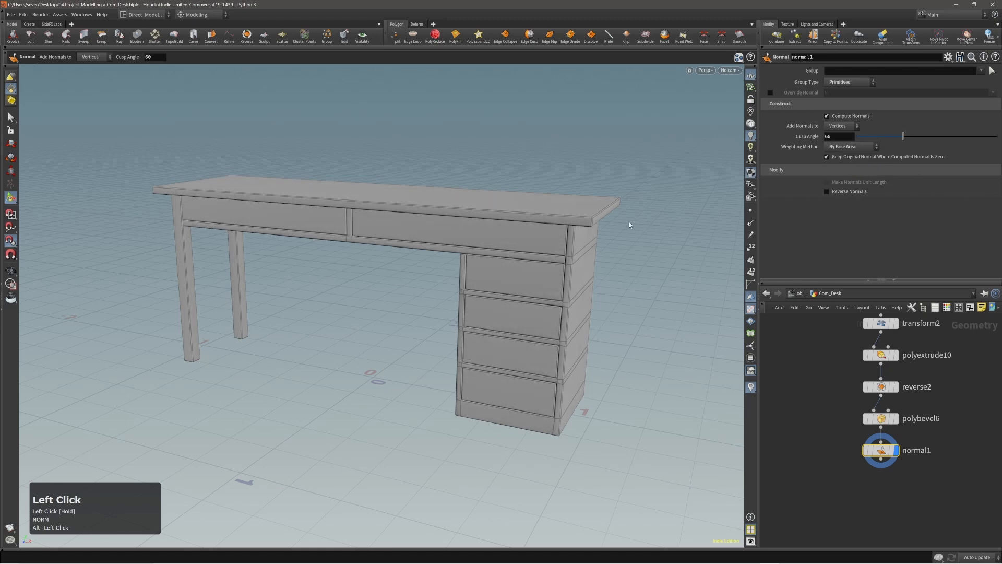
- Examine the desk's shading from several angles, including the tabletop, drawer fronts and legs
{"action": "left_click_drag", "start_coordinate": [640, 263], "coordinate": [640, 251], "text": "alt"}
{"action": "right_click_drag", "start_coordinate": [640, 251], "coordinate": [619, 256], "text": "alt"}
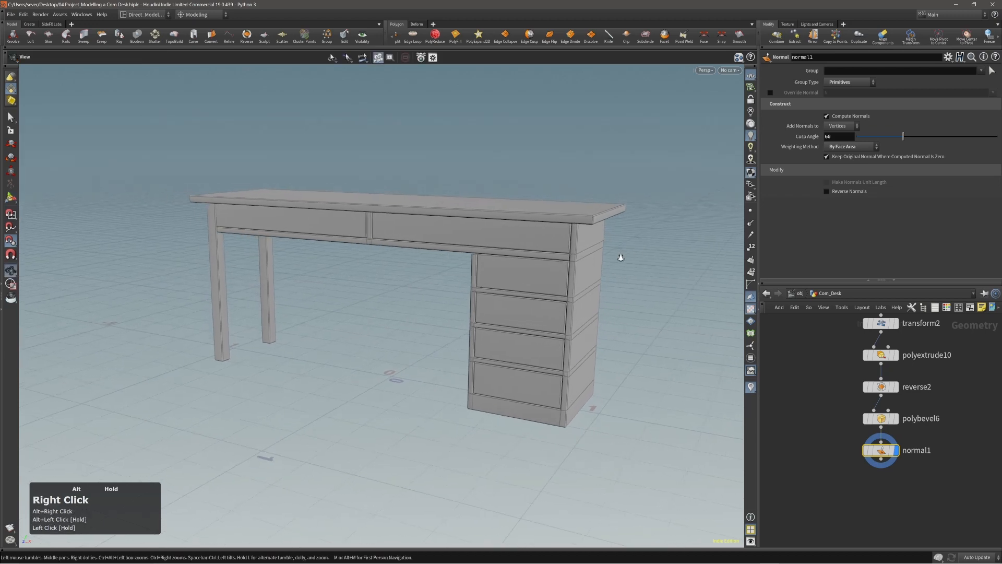
{"action": "left_click_drag", "start_coordinate": [620, 256], "coordinate": [577, 264], "text": "alt"}
{"action": "right_click_drag", "start_coordinate": [578, 264], "coordinate": [544, 259], "text": "alt"}
{"action": "middle_click_drag", "start_coordinate": [544, 259], "coordinate": [553, 248], "text": "alt"}
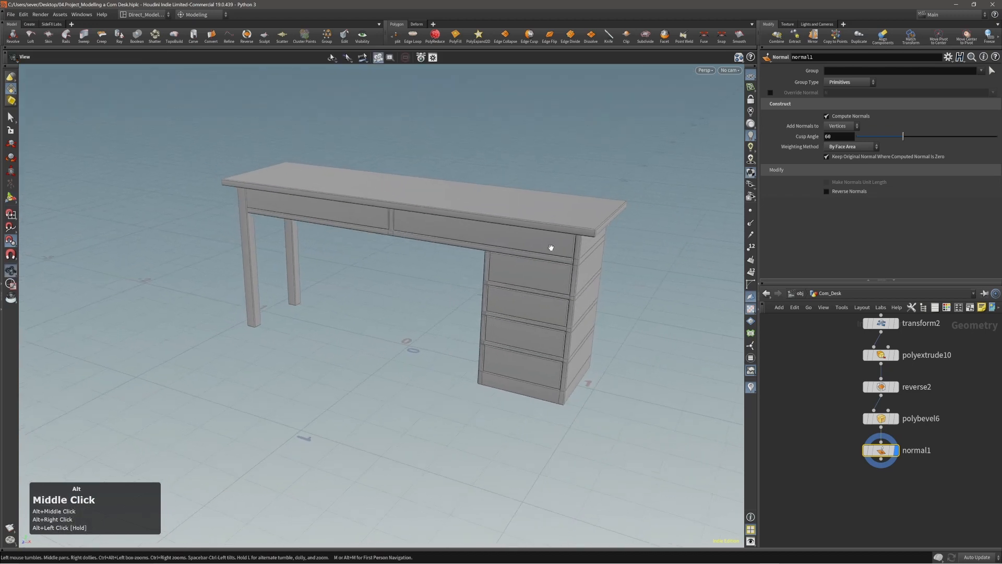
{"action": "left_click_drag", "start_coordinate": [553, 249], "coordinate": [551, 243], "text": "alt"}
{"action": "right_click_drag", "start_coordinate": [468, 237], "coordinate": [492, 234], "text": "alt"}
{"action": "left_click_drag", "start_coordinate": [492, 235], "coordinate": [501, 233], "text": "alt"}
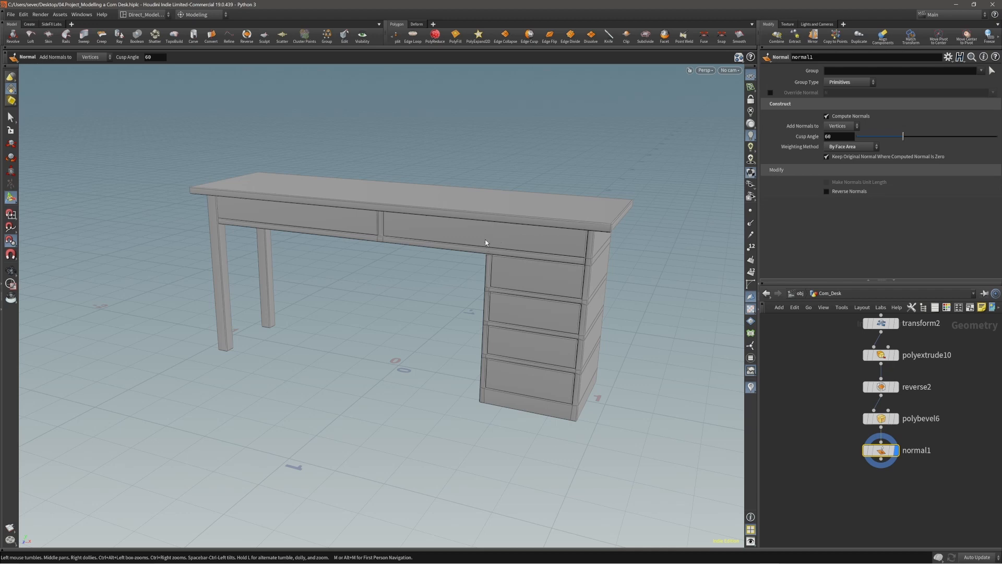
{"action": "left_click_drag", "start_coordinate": [406, 239], "coordinate": [417, 226], "text": "alt"}
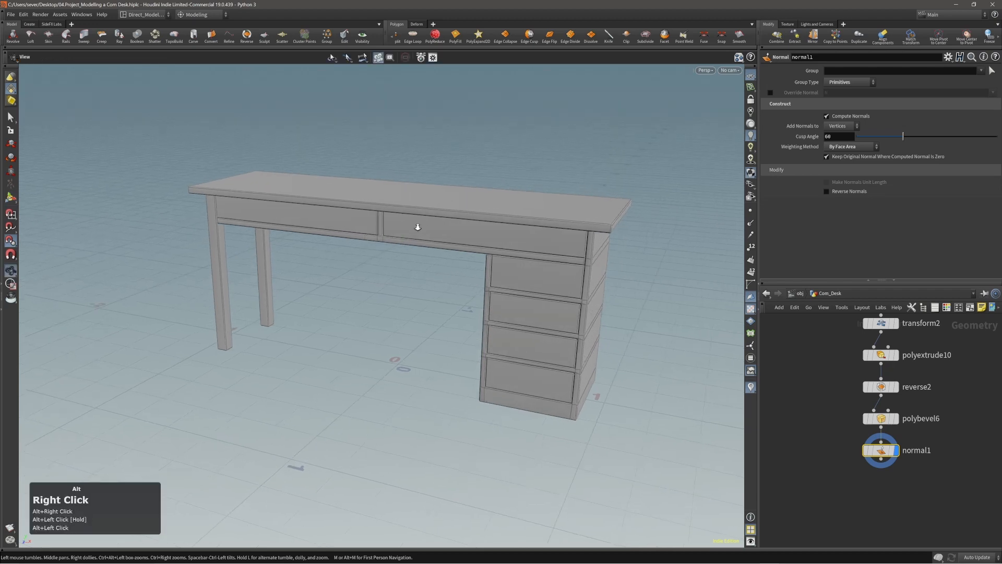
{"action": "right_click_drag", "start_coordinate": [417, 226], "coordinate": [403, 227], "text": "alt"}
{"action": "middle_click_drag", "start_coordinate": [403, 226], "coordinate": [456, 224], "text": "alt"}
{"action": "left_click_drag", "start_coordinate": [456, 224], "coordinate": [468, 266], "text": "alt"}
{"action": "middle_click_drag", "start_coordinate": [468, 264], "coordinate": [454, 246], "text": "alt"}
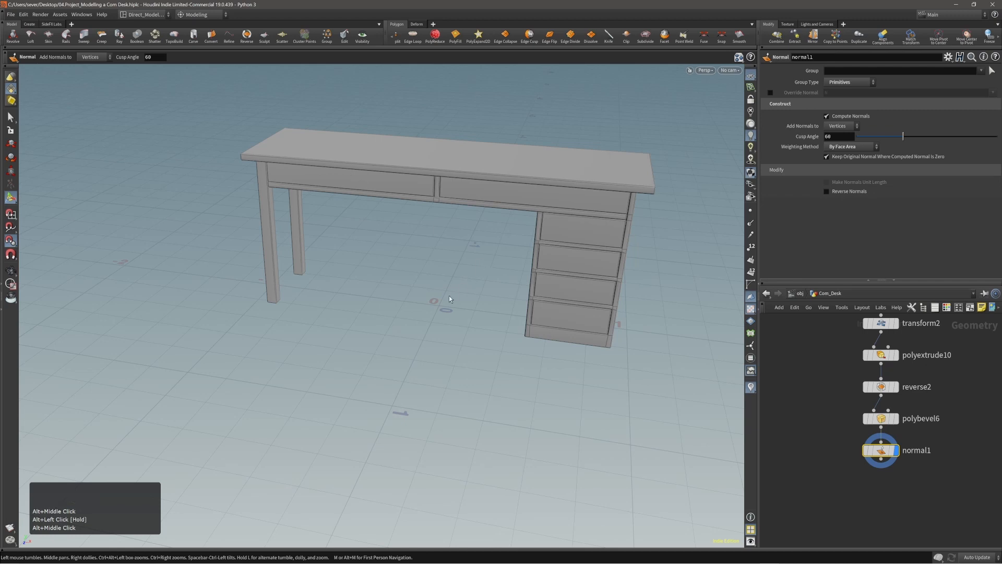
- Start a new Bezier curve in the top view with snapping to the grid
{"action": "key", "text": "c"}
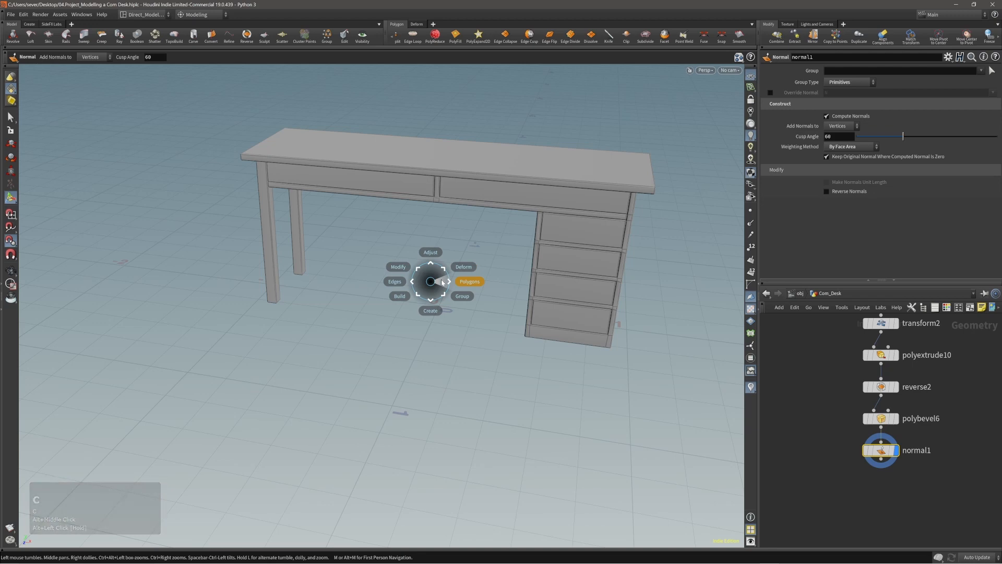
{"action": "left_click", "coordinate": [443, 283]}
{"action": "left_click", "coordinate": [423, 281]}
{"action": "left_click", "coordinate": [418, 286]}
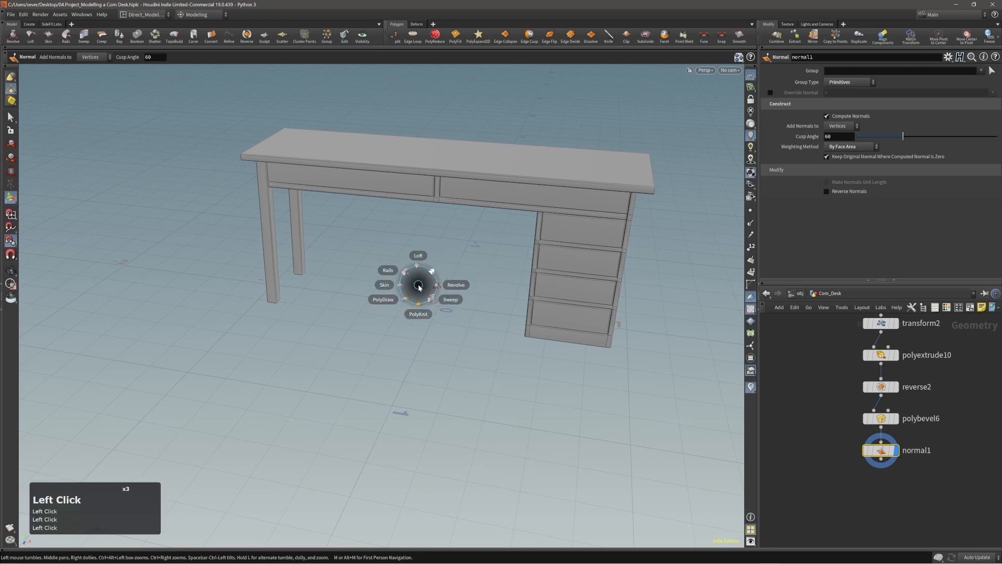
{"action": "left_click", "coordinate": [428, 277]}
{"action": "left_click", "coordinate": [426, 292]}
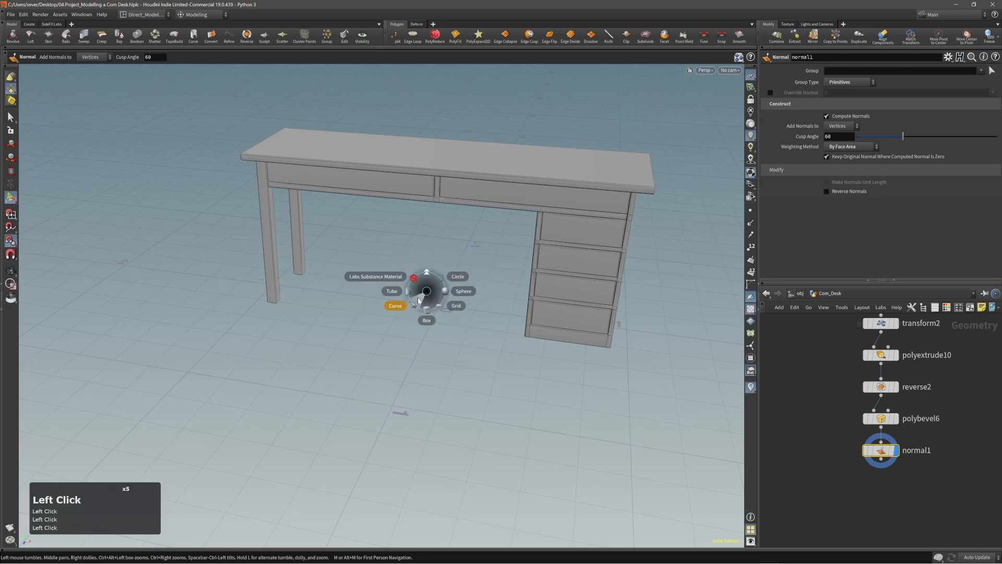
{"action": "left_click", "coordinate": [418, 300]}
{"action": "left_click", "coordinate": [450, 327], "text": "alt"}
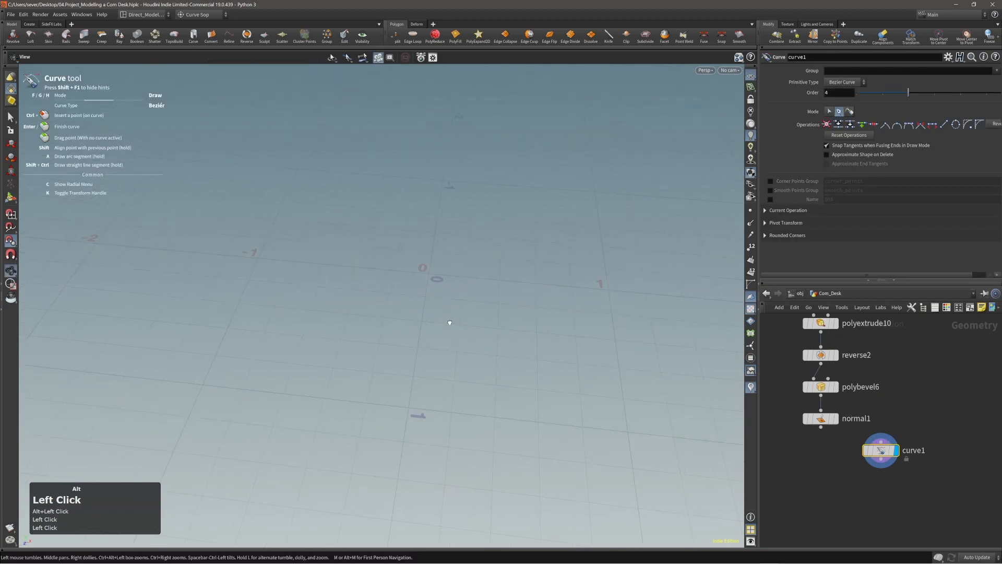
{"action": "key", "text": "space+b"}
{"action": "key", "text": "space+b"}
{"action": "right_click_drag", "start_coordinate": [342, 240], "coordinate": [393, 284]}
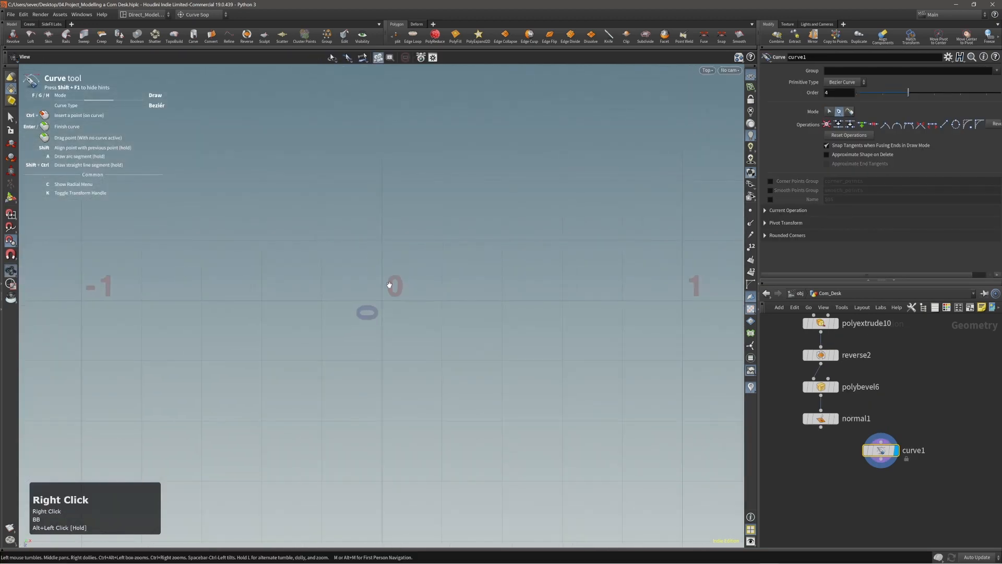
{"action": "middle_click_drag", "start_coordinate": [392, 285], "coordinate": [399, 249]}
{"action": "right_click_drag", "start_coordinate": [399, 248], "coordinate": [369, 258]}
{"action": "key", "text": "x"}
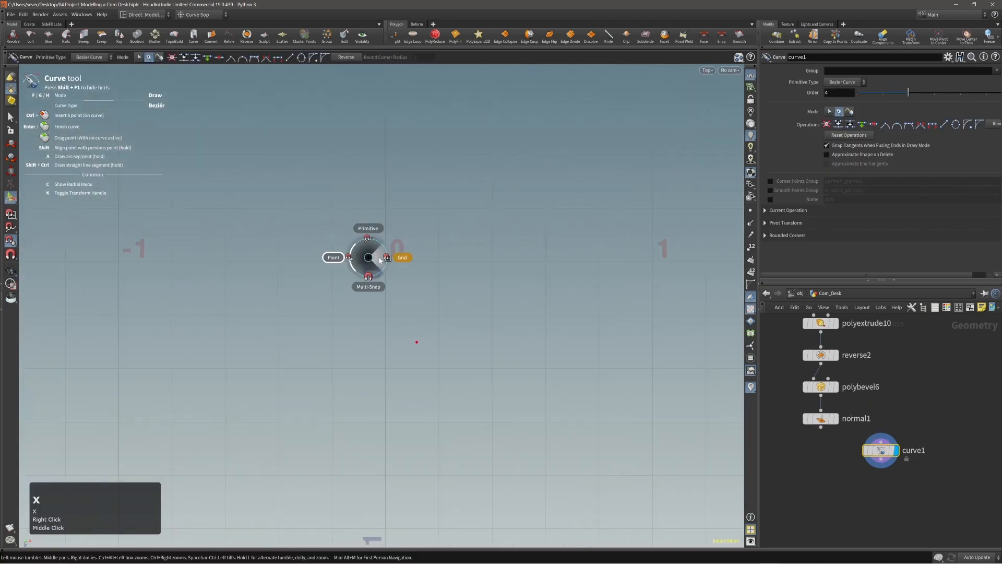
- Draw an open four-point U-shaped curve centred on the Z axis, about 0.4 units wide and 0.2 deep
{"action": "left_click", "coordinate": [335, 262]}
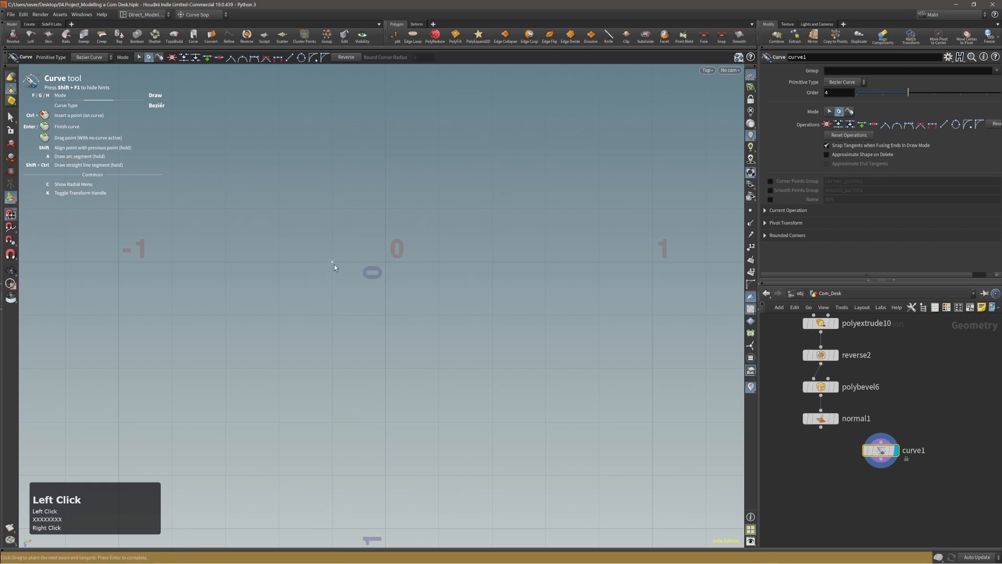
{"action": "left_click", "coordinate": [333, 315]}
{"action": "left_click", "coordinate": [439, 315]}
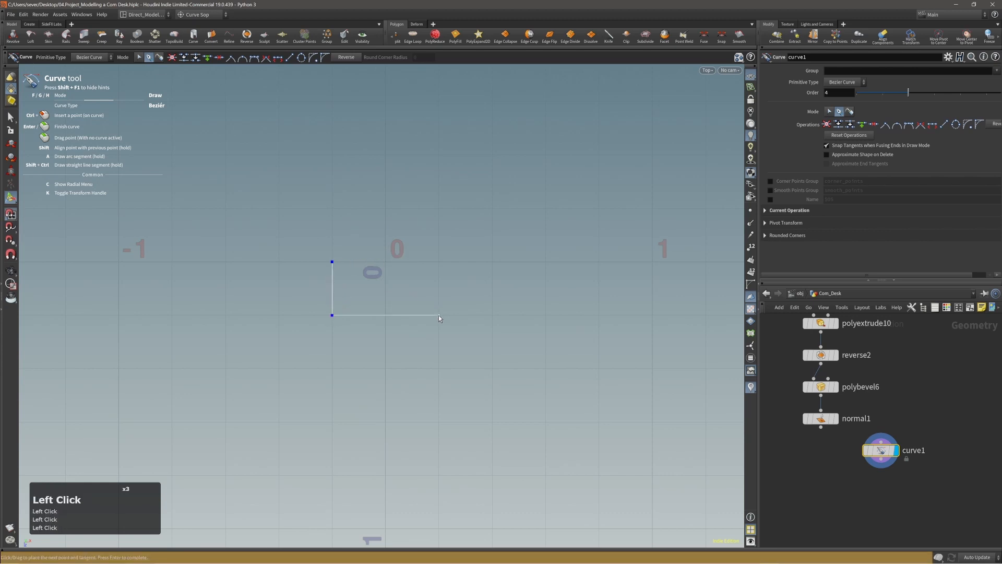
{"action": "left_click", "coordinate": [441, 262]}
{"action": "middle_click", "coordinate": [396, 280]}
{"action": "right_click_drag", "start_coordinate": [397, 280], "coordinate": [395, 273], "text": "alt"}
{"action": "middle_click_drag", "start_coordinate": [395, 272], "coordinate": [421, 249], "text": "alt"}
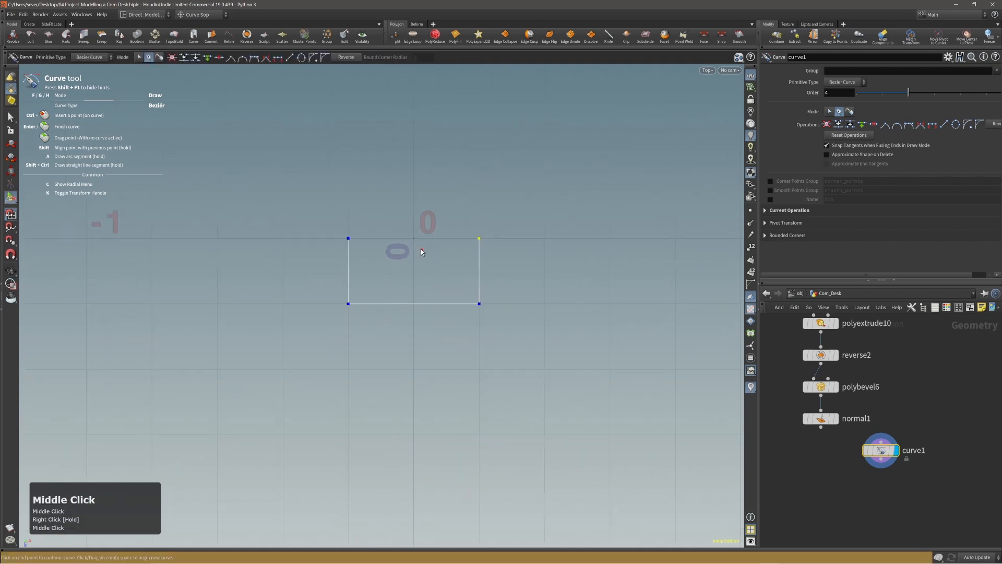
- Turn the two closed-side corners of the U-shaped curve into rounded corners with a radius of about 0.0529
{"action": "key", "text": "c"}
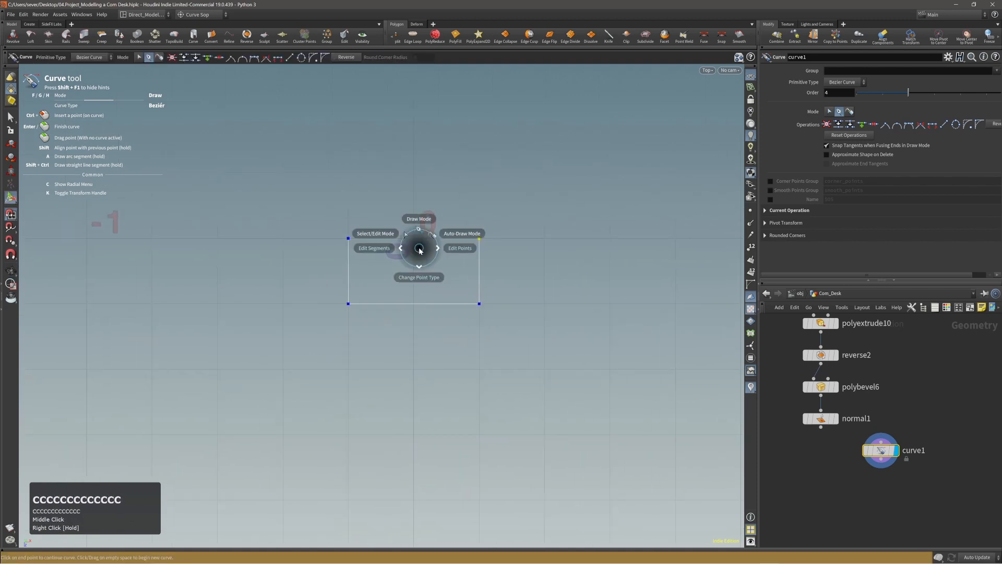
{"action": "key", "text": "c"}
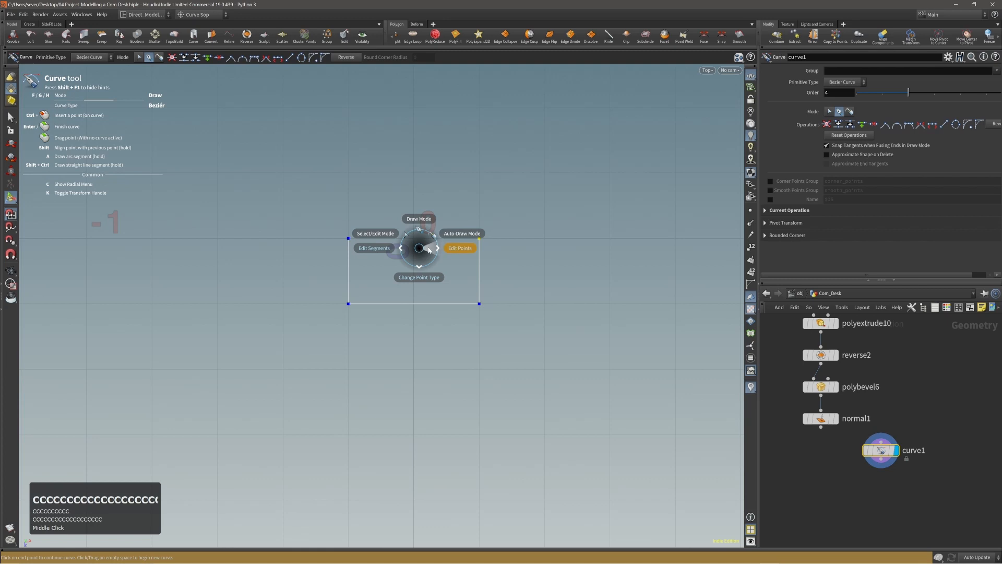
{"action": "left_click", "coordinate": [430, 250]}
{"action": "left_click", "coordinate": [420, 251]}
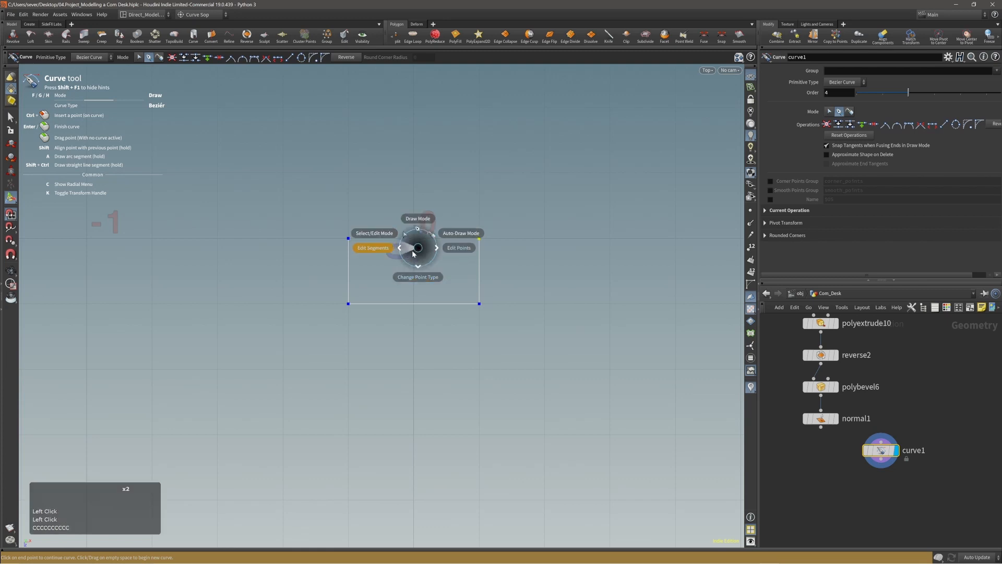
{"action": "left_click", "coordinate": [409, 244]}
{"action": "left_click_drag", "start_coordinate": [327, 279], "coordinate": [513, 330]}
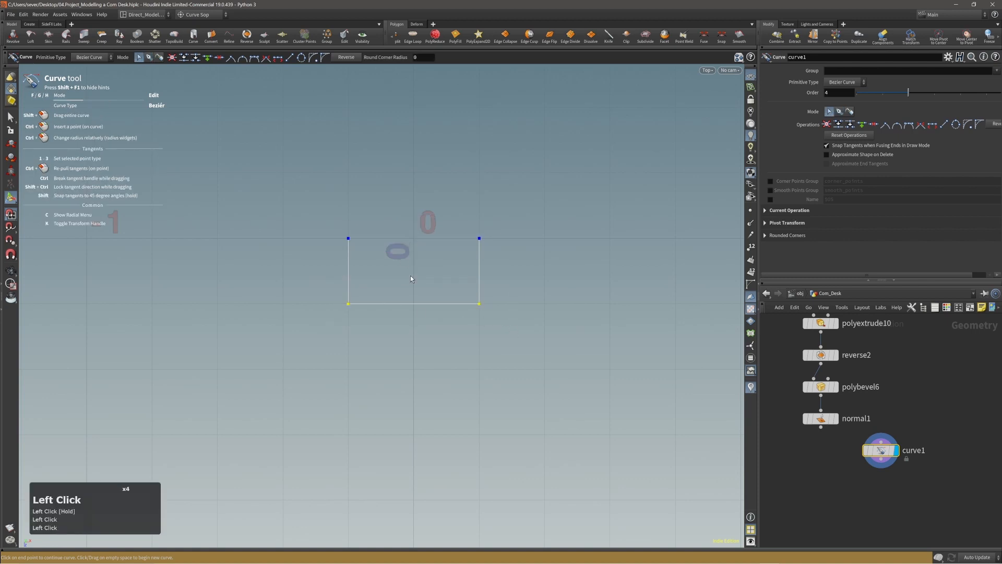
{"action": "key", "text": "c"}
{"action": "left_click", "coordinate": [412, 290]}
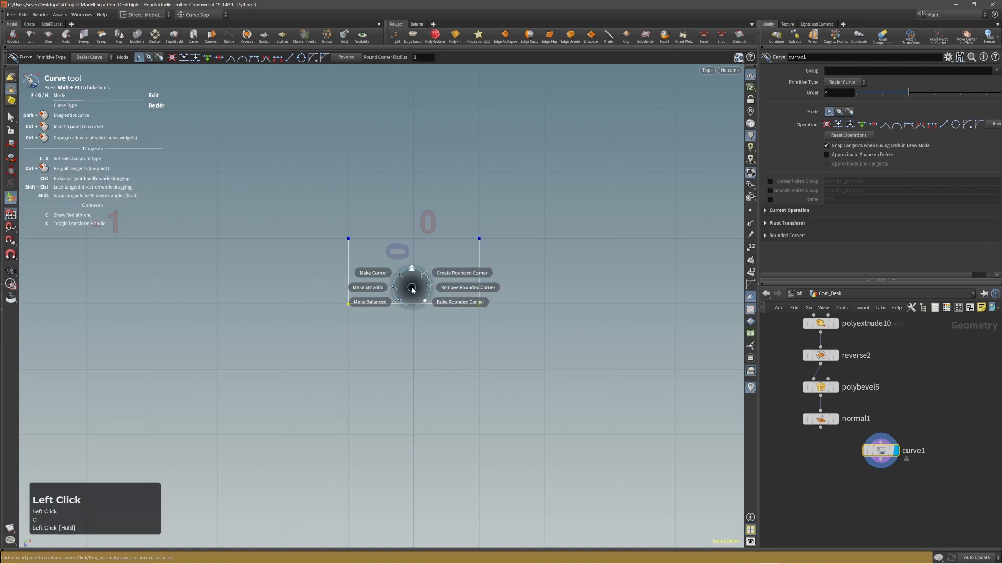
{"action": "left_click", "coordinate": [424, 276]}
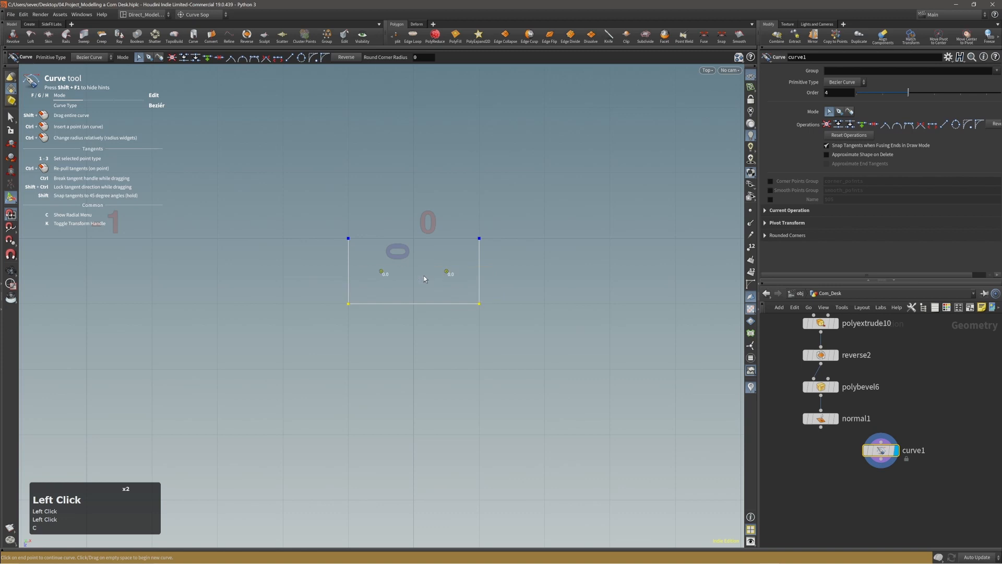
{"action": "left_click_drag", "start_coordinate": [447, 273], "coordinate": [451, 300]}
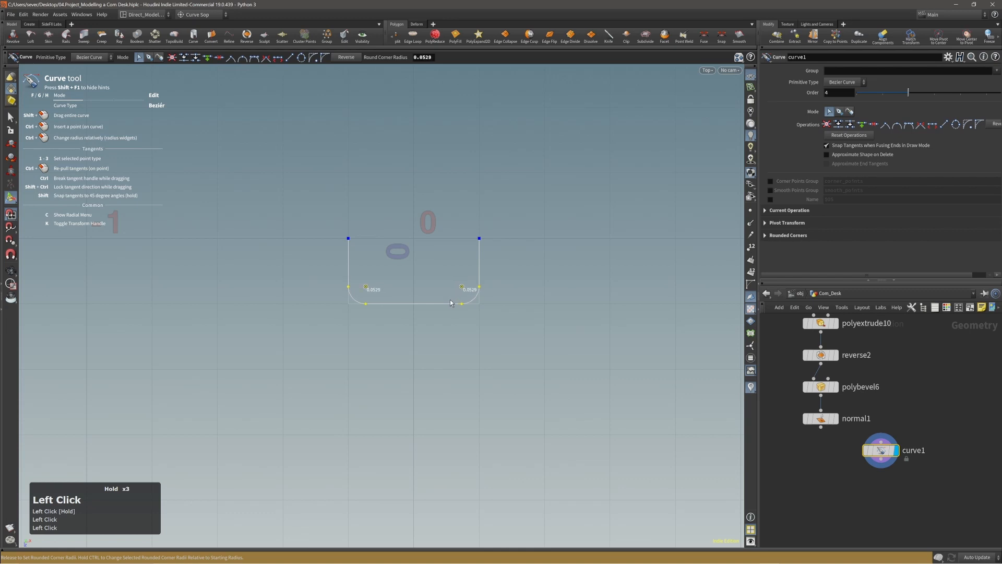
- Shorten the U-shaped curve's arms by moving points 0-1 and 8-9 at the open ends about 0.071 along Z
{"action": "key", "text": "c"}
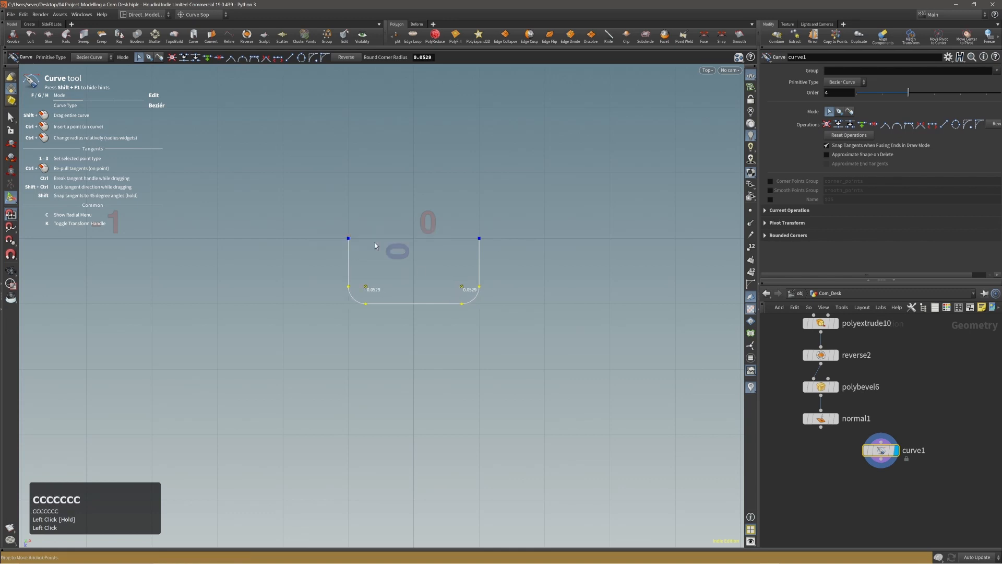
{"action": "left_click_drag", "start_coordinate": [336, 221], "coordinate": [499, 250]}
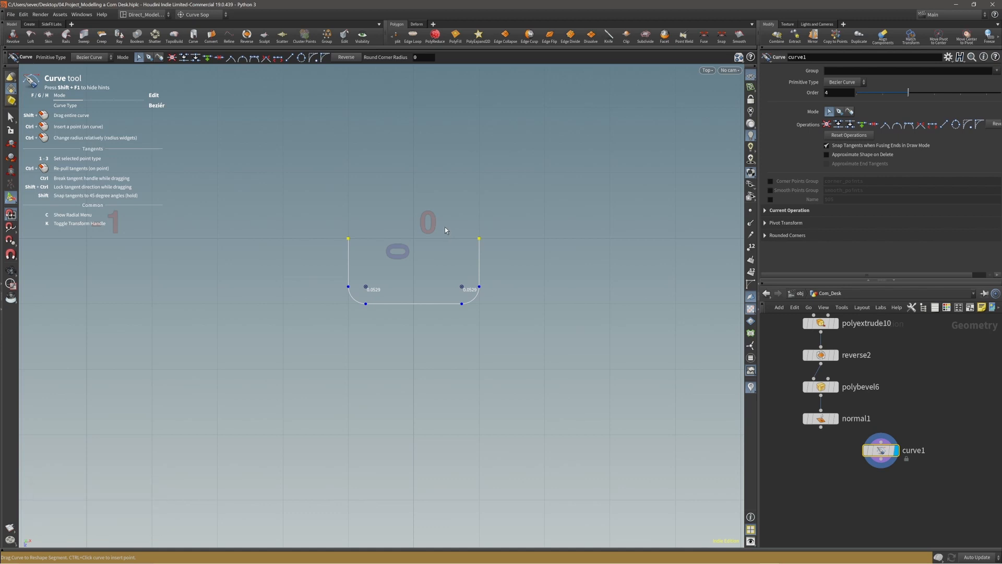
{"action": "key", "text": "t"}
{"action": "middle_click", "coordinate": [481, 211]}
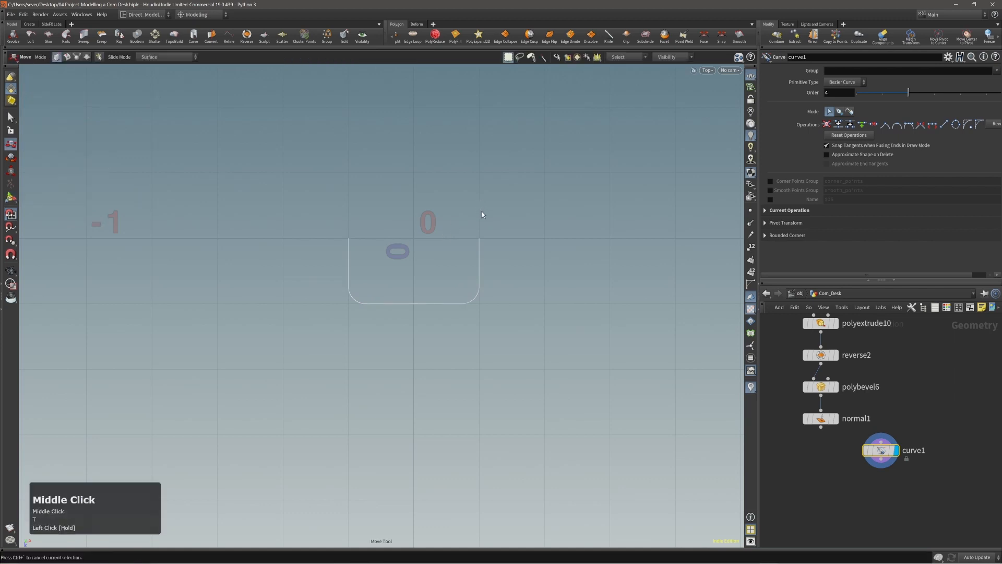
{"action": "key", "text": "1"}
{"action": "left_click_drag", "start_coordinate": [316, 216], "coordinate": [481, 245]}
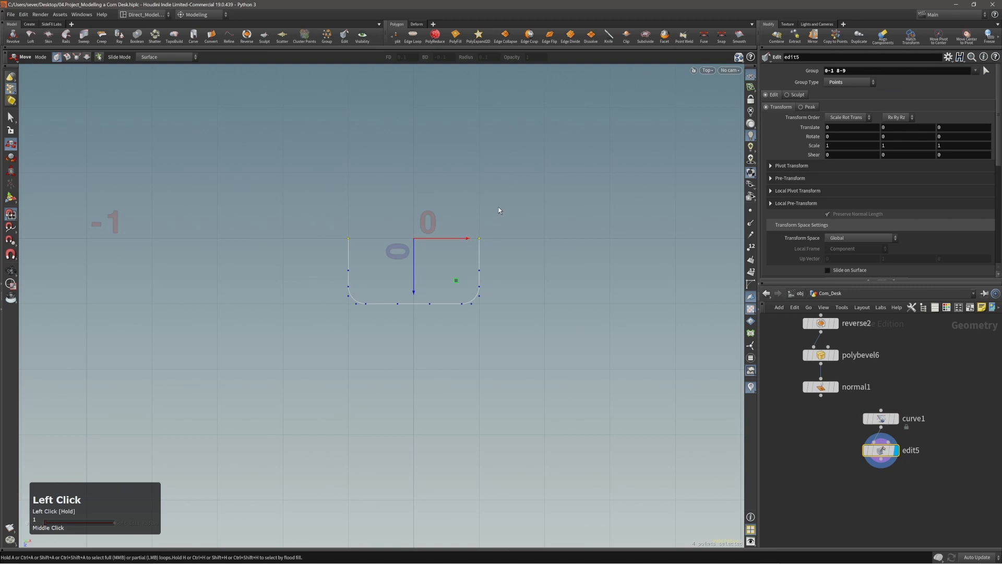
{"action": "middle_click_drag", "start_coordinate": [499, 207], "coordinate": [499, 230]}
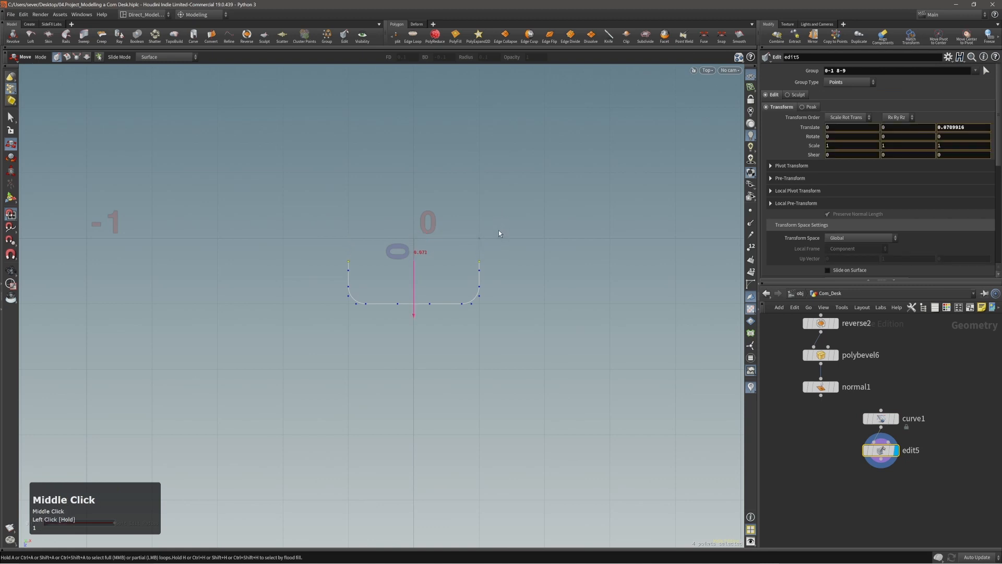
- Move points 0-2 and 7-9 on the curve's two arms about 0.028 along Z
{"action": "right_click_drag", "start_coordinate": [430, 290], "coordinate": [437, 274], "text": "alt"}
{"action": "middle_click_drag", "start_coordinate": [436, 275], "coordinate": [446, 277], "text": "alt"}
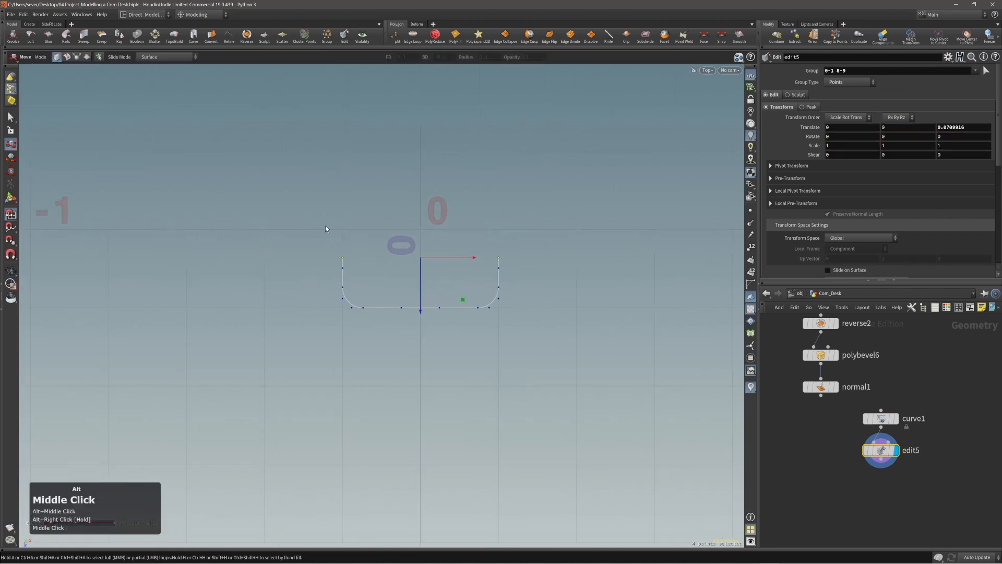
{"action": "left_click_drag", "start_coordinate": [307, 224], "coordinate": [538, 266]}
{"action": "middle_click_drag", "start_coordinate": [553, 237], "coordinate": [556, 249]}
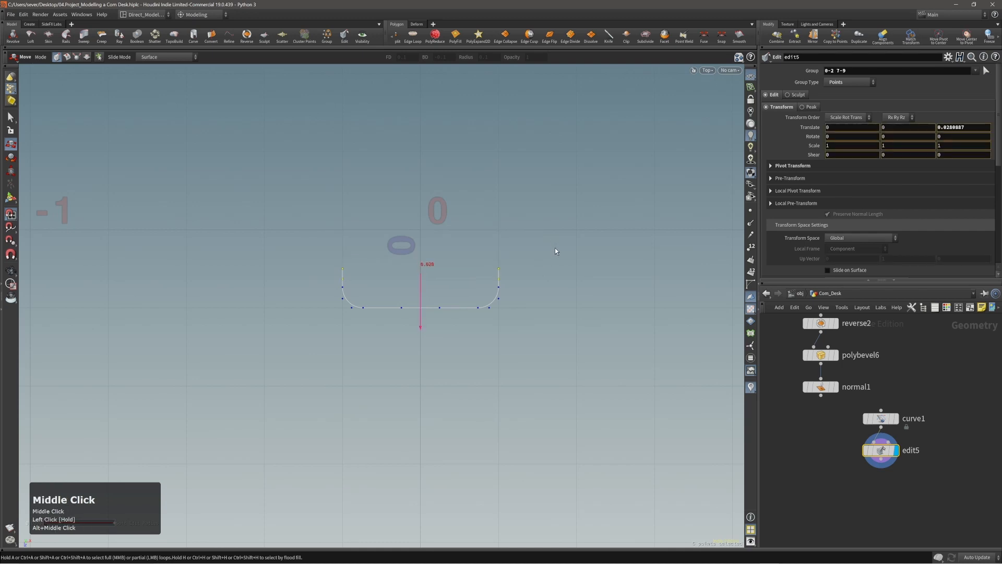
- Select all edges of the rounded U-shaped curve and apply a Sweep to it
{"action": "left_click", "coordinate": [555, 250]}
{"action": "right_click_drag", "start_coordinate": [528, 250], "coordinate": [449, 242], "text": "alt"}
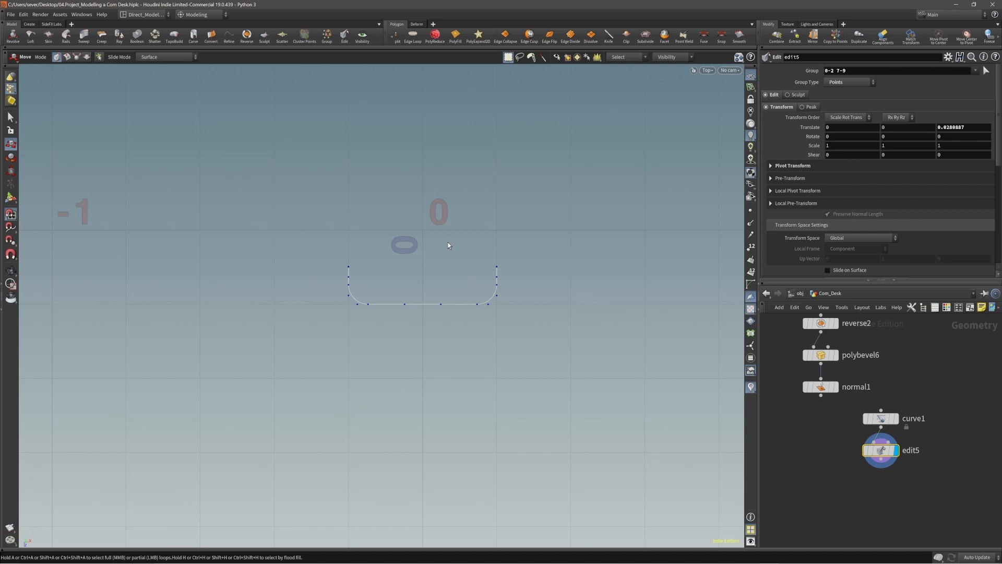
{"action": "key", "text": "b"}
{"action": "key", "text": "Escape"}
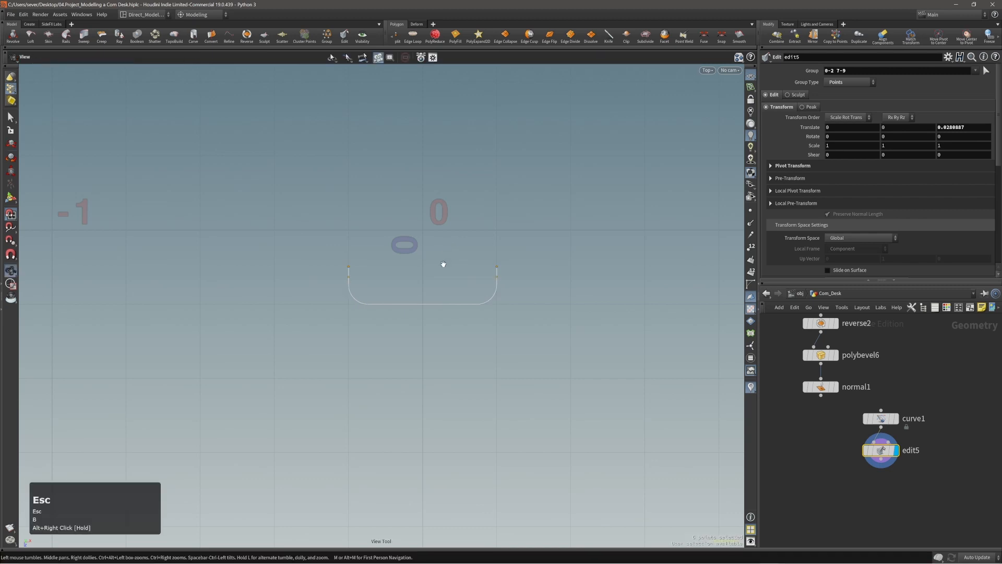
{"action": "key", "text": "s"}
{"action": "key", "text": "s"}
{"action": "left_click", "coordinate": [431, 305]}
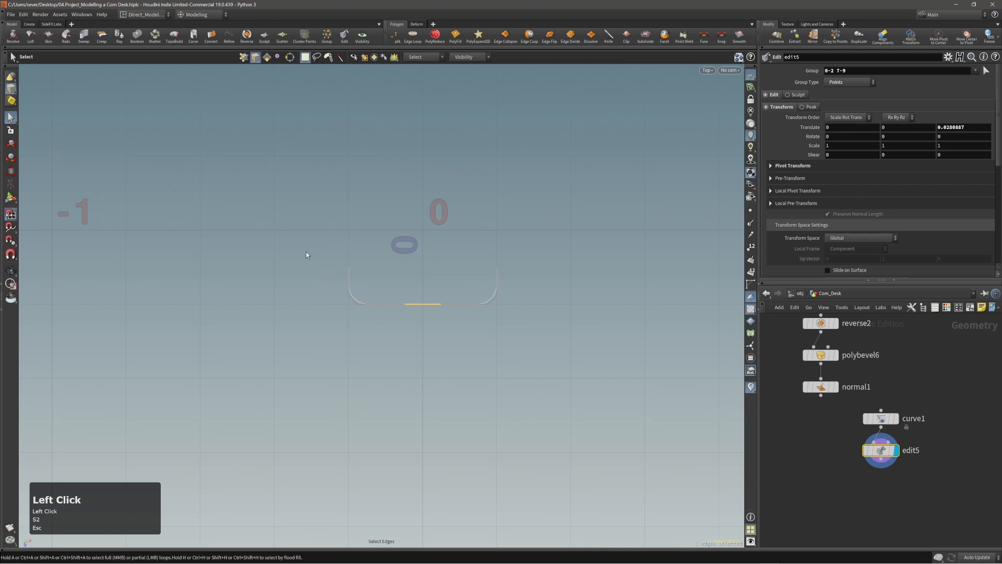
{"action": "left_click_drag", "start_coordinate": [306, 252], "coordinate": [568, 342]}
{"action": "middle_click_drag", "start_coordinate": [429, 276], "coordinate": [430, 264]}
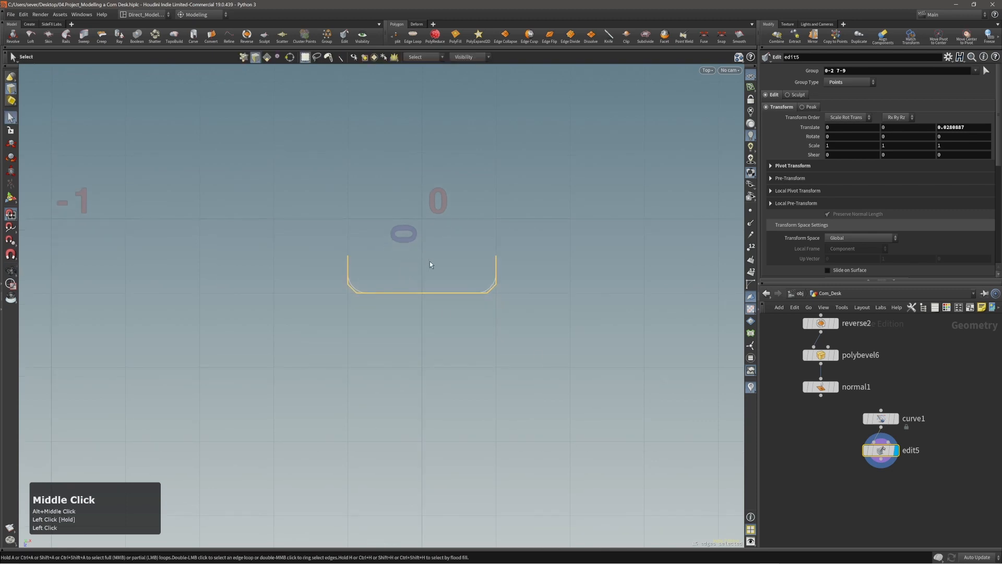
{"action": "key", "text": "c"}
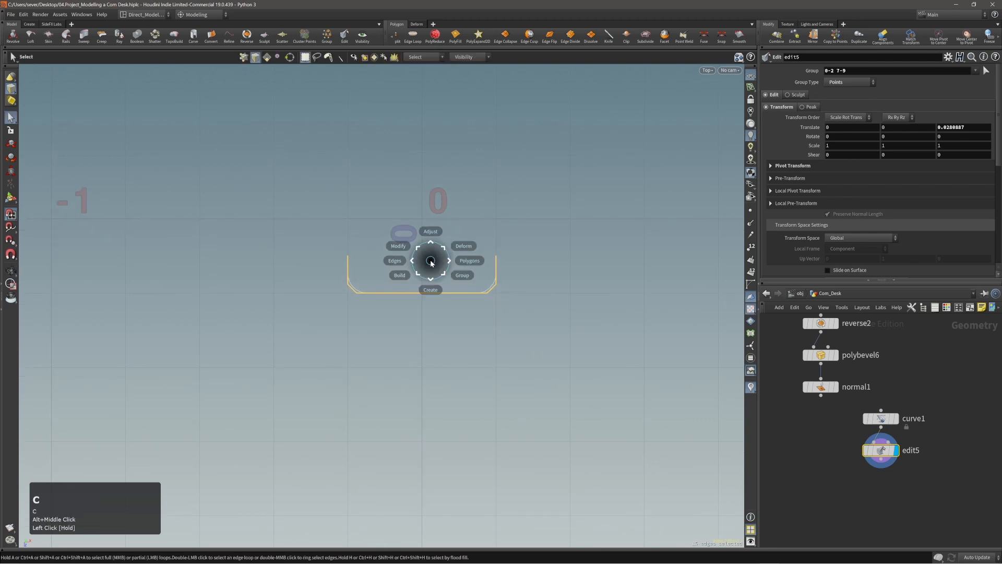
{"action": "left_click", "coordinate": [401, 272]}
{"action": "left_click", "coordinate": [439, 277]}
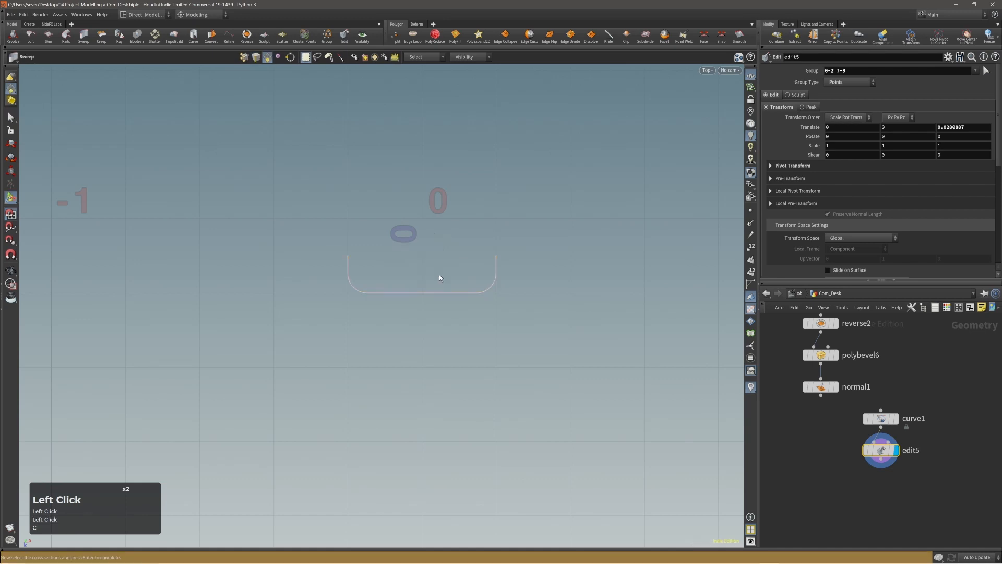
{"action": "key", "text": "Return"}
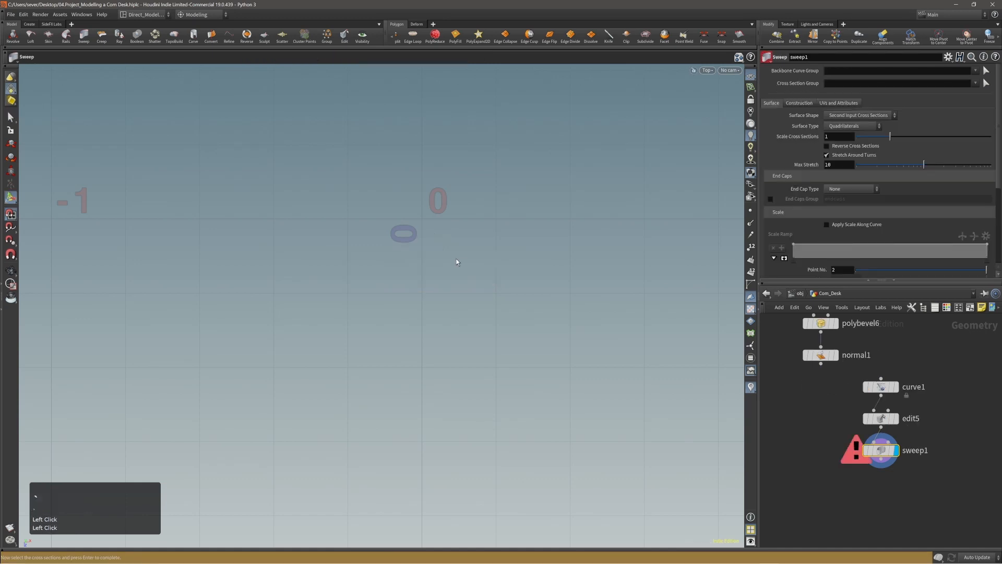
- Change the sweep's surface shape to Round Tube with 6 columns and a radius of 0.019
{"action": "left_click_drag", "start_coordinate": [875, 117], "coordinate": [846, 135]}
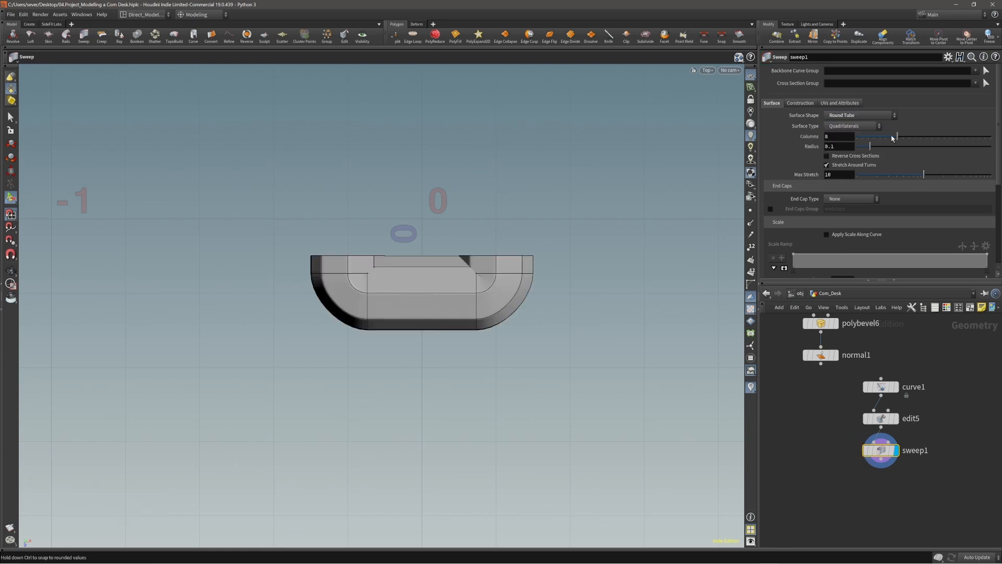
{"action": "left_click_drag", "start_coordinate": [898, 137], "coordinate": [859, 150]}
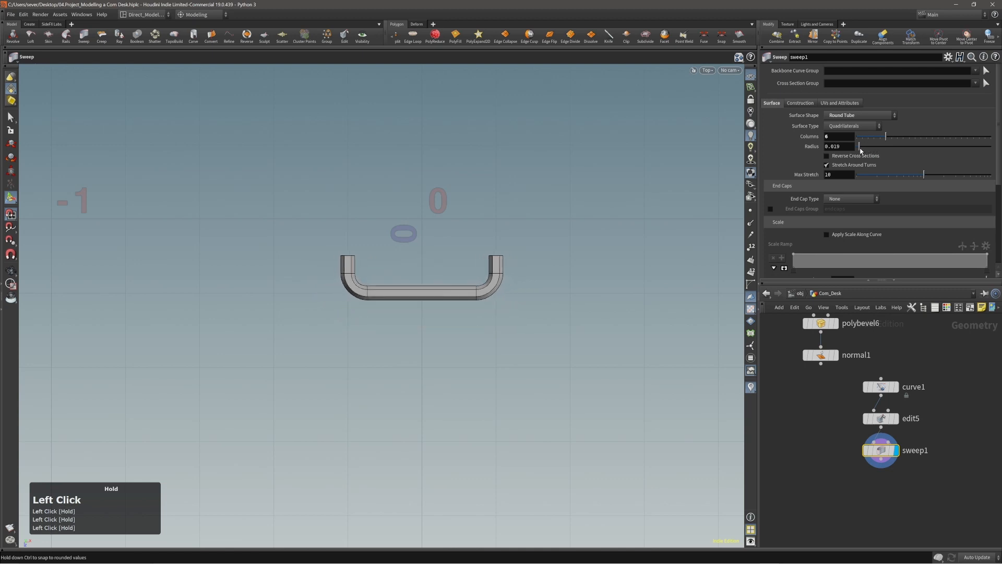
{"action": "key", "text": "space+b"}
{"action": "key", "text": "space+b"}
{"action": "left_click_drag", "start_coordinate": [580, 202], "coordinate": [433, 287]}
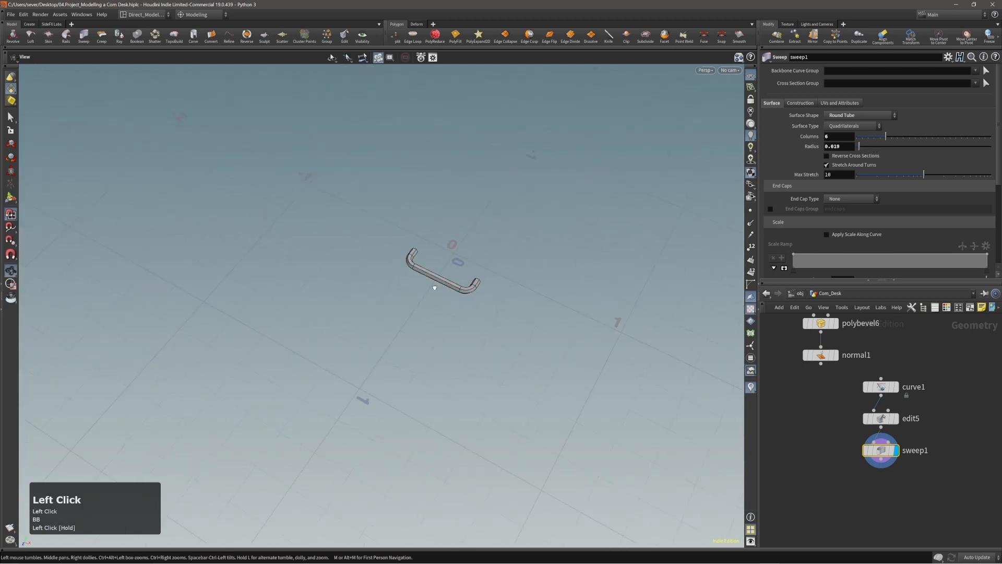
{"action": "right_click_drag", "start_coordinate": [434, 287], "coordinate": [602, 235]}
{"action": "left_click_drag", "start_coordinate": [481, 292], "coordinate": [451, 321]}
{"action": "right_click_drag", "start_coordinate": [450, 321], "coordinate": [490, 347]}
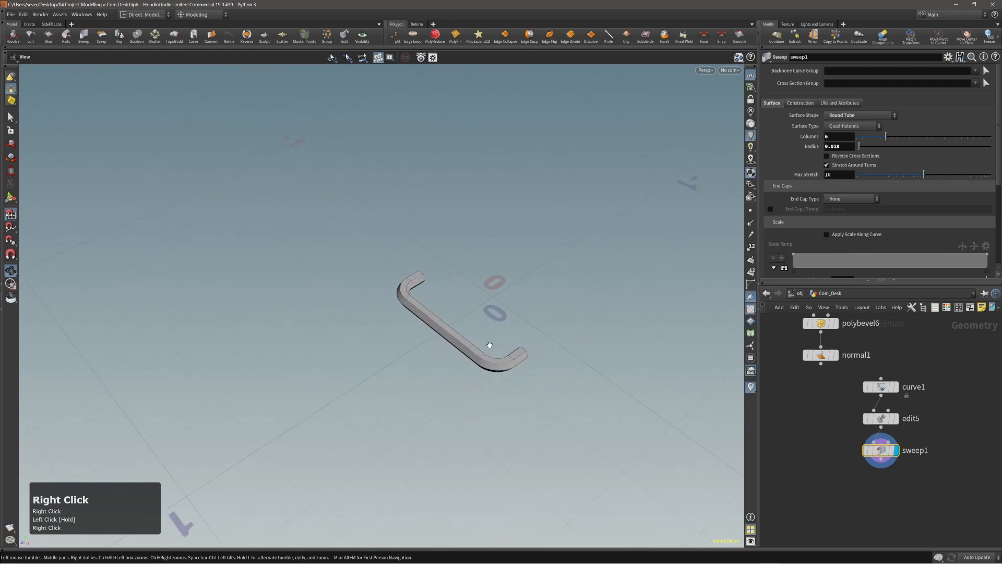
{"action": "left_click_drag", "start_coordinate": [490, 347], "coordinate": [450, 338]}
{"action": "right_click_drag", "start_coordinate": [449, 338], "coordinate": [472, 354]}
{"action": "middle_click_drag", "start_coordinate": [471, 354], "coordinate": [457, 340]}
{"action": "mouse_move", "coordinate": [457, 340]}
{"action": "left_mouse_down"}
{"action": "mouse_move", "coordinate": [430, 327]}
{"action": "mouse_move", "coordinate": [457, 334]}
{"action": "mouse_move", "coordinate": [416, 333]}
{"action": "mouse_move", "coordinate": [455, 336]}
{"action": "mouse_move", "coordinate": [427, 334]}
{"action": "mouse_move", "coordinate": [442, 336]}
{"action": "left_mouse_up"}
- Turn on the selectable template flag of normal1 to display the desk together with the swept handle
{"action": "key", "text": "Return"}
{"action": "key", "text": "w"}
{"action": "left_click", "coordinate": [788, 341]}
{"action": "left_click_drag", "start_coordinate": [800, 349], "coordinate": [841, 369]}
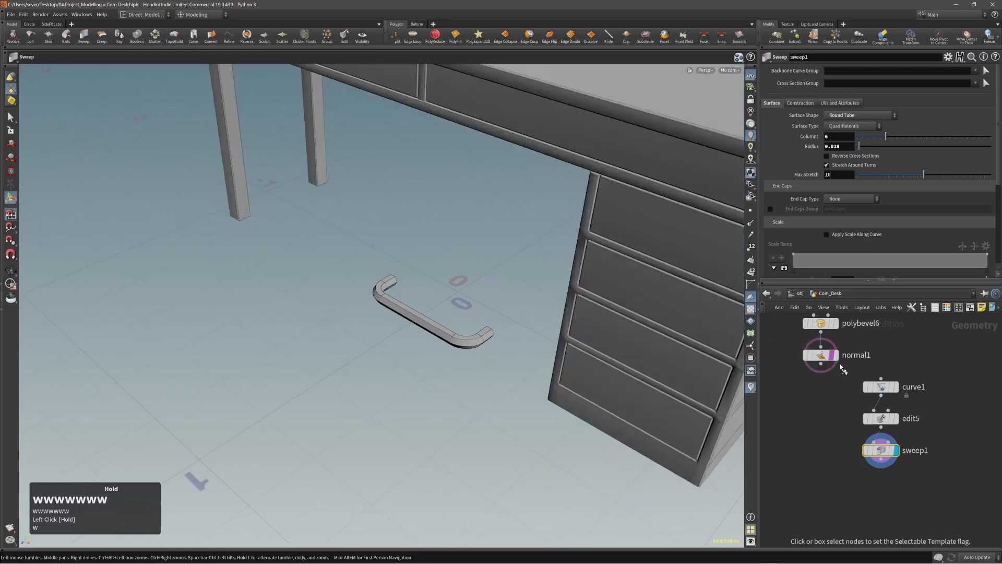
{"action": "right_click_drag", "start_coordinate": [465, 329], "coordinate": [455, 323], "text": "alt"}
{"action": "mouse_move", "coordinate": [455, 323]}
{"action": "left_mouse_down", "text": "alt"}
{"action": "mouse_move", "coordinate": [423, 321]}
{"action": "mouse_move", "coordinate": [450, 327]}
{"action": "left_mouse_up", "text": "alt"}
{"action": "right_click_drag", "start_coordinate": [450, 326], "coordinate": [432, 320], "text": "alt"}
{"action": "middle_click_drag", "start_coordinate": [432, 320], "coordinate": [437, 343]}
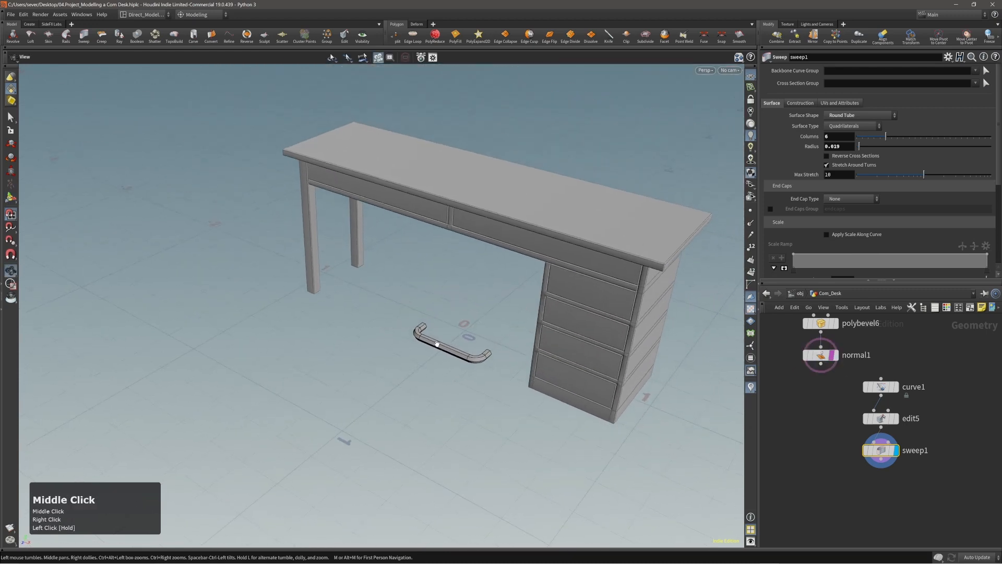
{"action": "left_click_drag", "start_coordinate": [447, 340], "coordinate": [455, 342]}
{"action": "middle_click_drag", "start_coordinate": [455, 343], "coordinate": [449, 332]}
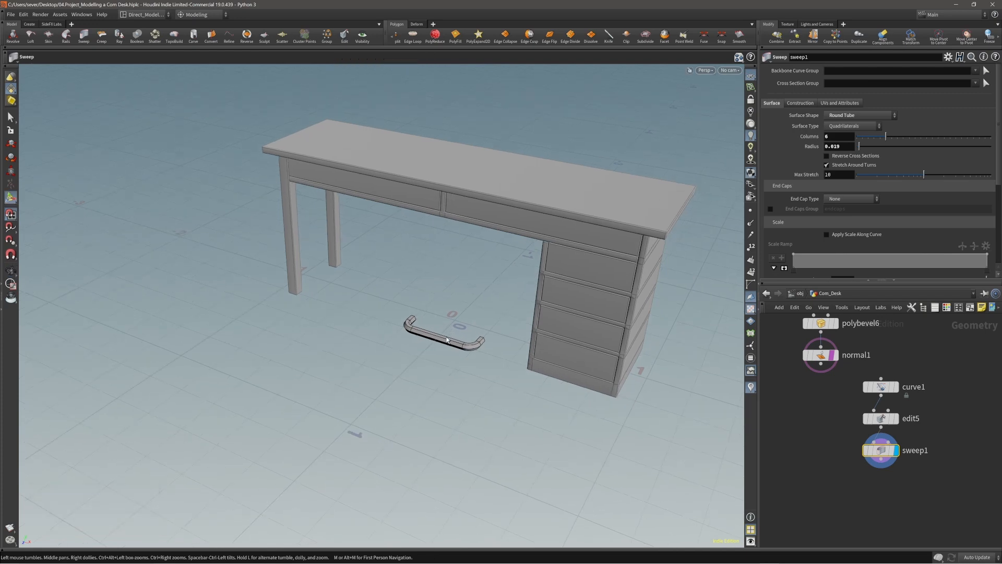
{"action": "left_click_drag", "start_coordinate": [448, 334], "coordinate": [448, 343]}
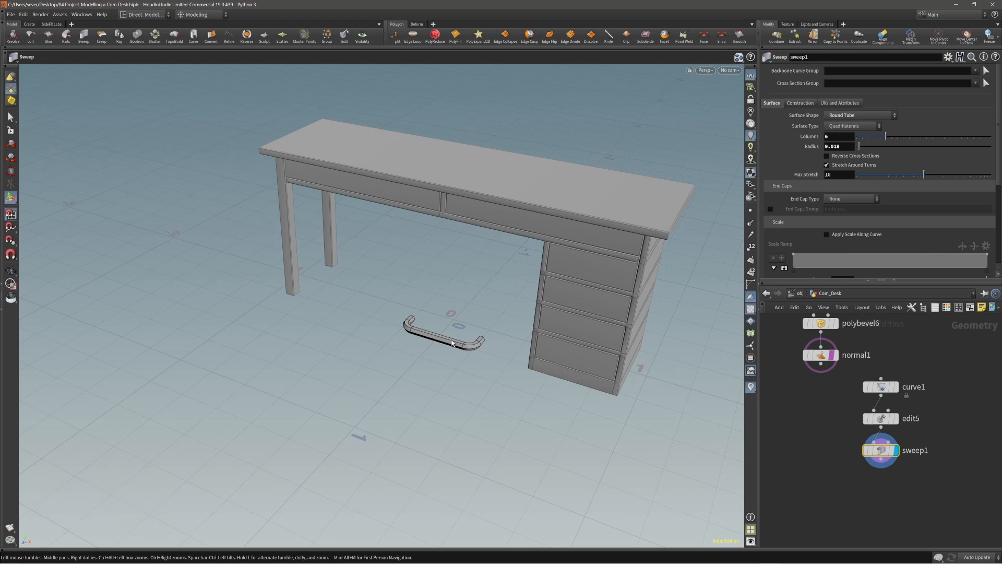
- Add a Transform to the swept handle and scale it uniformly to about 0.438
{"action": "left_click", "coordinate": [452, 343]}
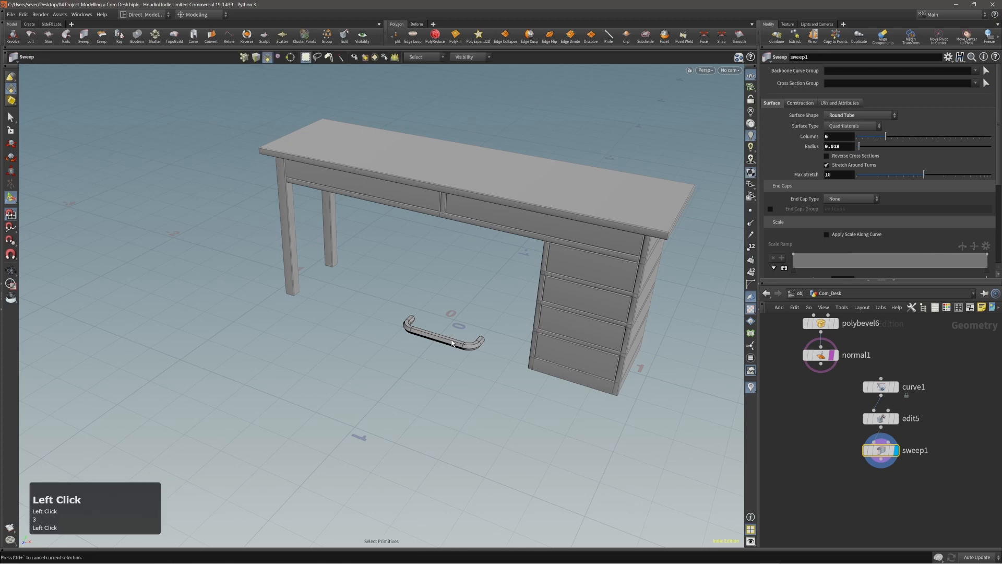
{"action": "key", "text": "c"}
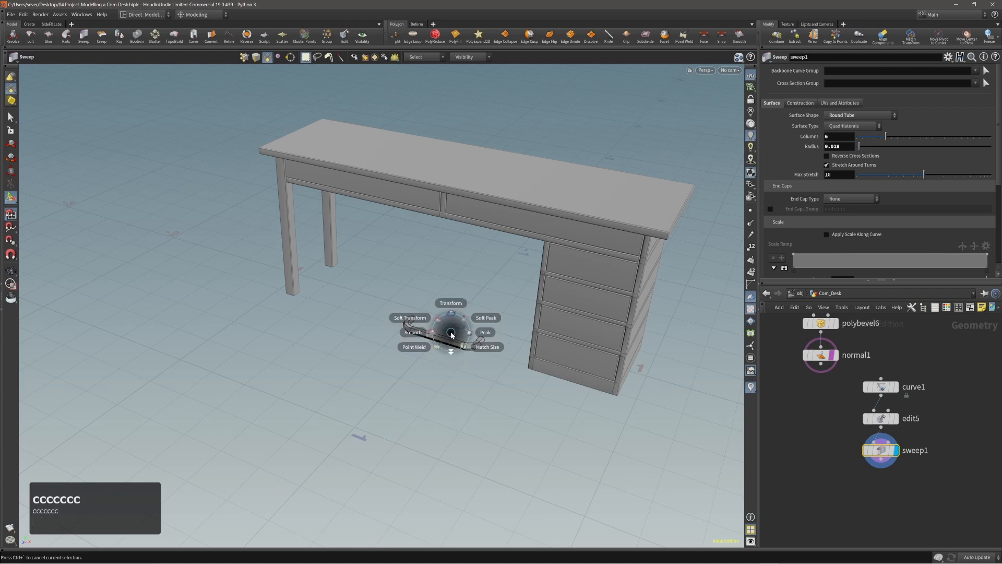
{"action": "left_click", "coordinate": [448, 344]}
{"action": "key", "text": "Return"}
{"action": "left_click_drag", "start_coordinate": [448, 344], "coordinate": [419, 348], "text": "alt"}
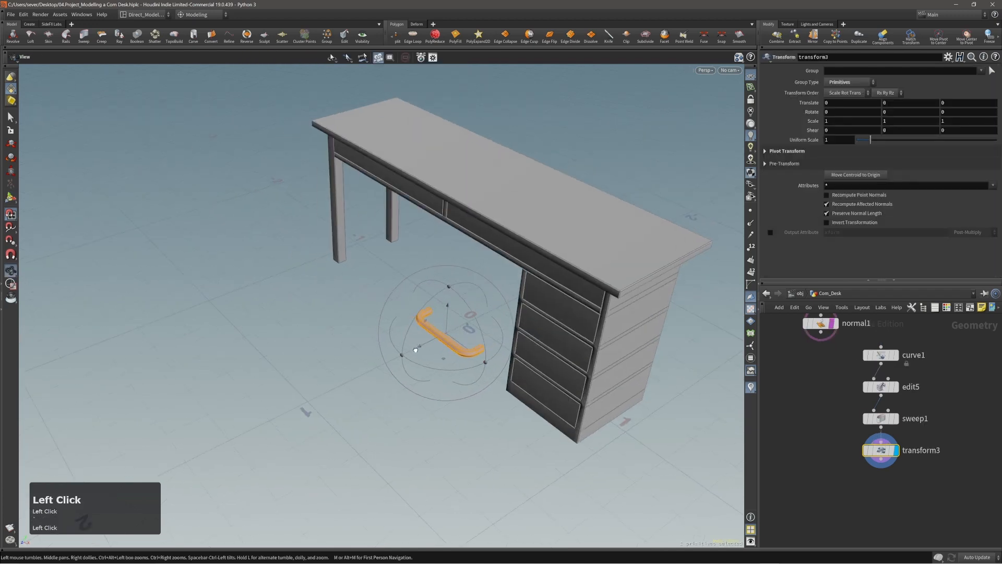
{"action": "right_click_drag", "start_coordinate": [491, 313], "coordinate": [611, 303], "text": "alt"}
{"action": "left_click_drag", "start_coordinate": [459, 338], "coordinate": [425, 317]}
{"action": "key", "text": "e"}
{"action": "right_click_drag", "start_coordinate": [425, 317], "coordinate": [380, 360], "text": "alt"}
{"action": "left_click_drag", "start_coordinate": [381, 360], "coordinate": [407, 339], "text": "alt"}
{"action": "right_click_drag", "start_coordinate": [438, 337], "coordinate": [524, 333], "text": "alt"}
{"action": "middle_click_drag", "start_coordinate": [523, 333], "coordinate": [470, 325], "text": "alt"}
{"action": "right_click_drag", "start_coordinate": [470, 325], "coordinate": [479, 323], "text": "alt"}
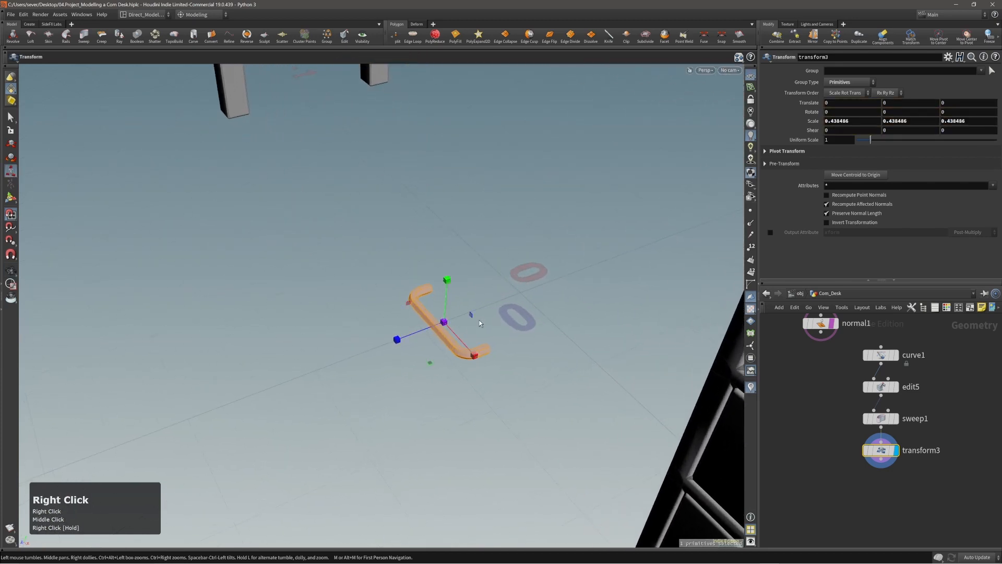
- Detach the transform manipulator from the drawer handle and move it midway between the open arm ends, enabling point snapping
{"action": "key", "text": "grave"}
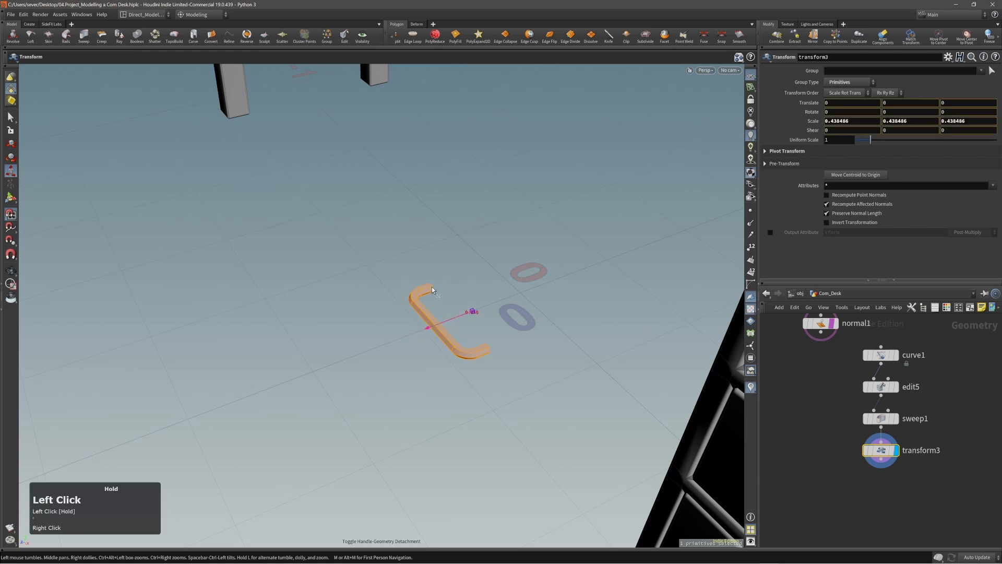
{"action": "left_click_drag", "start_coordinate": [431, 286], "coordinate": [463, 297]}
{"action": "key", "text": "x"}
{"action": "right_click", "coordinate": [504, 264]}
{"action": "left_click", "coordinate": [482, 299]}
{"action": "right_click", "coordinate": [456, 279]}
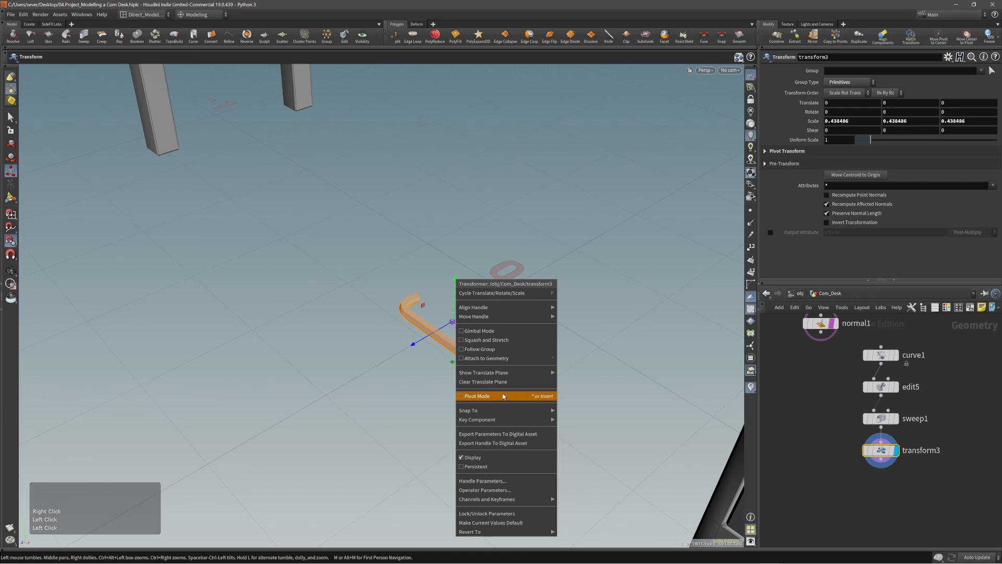
{"action": "left_click_drag", "start_coordinate": [439, 310], "coordinate": [426, 307]}
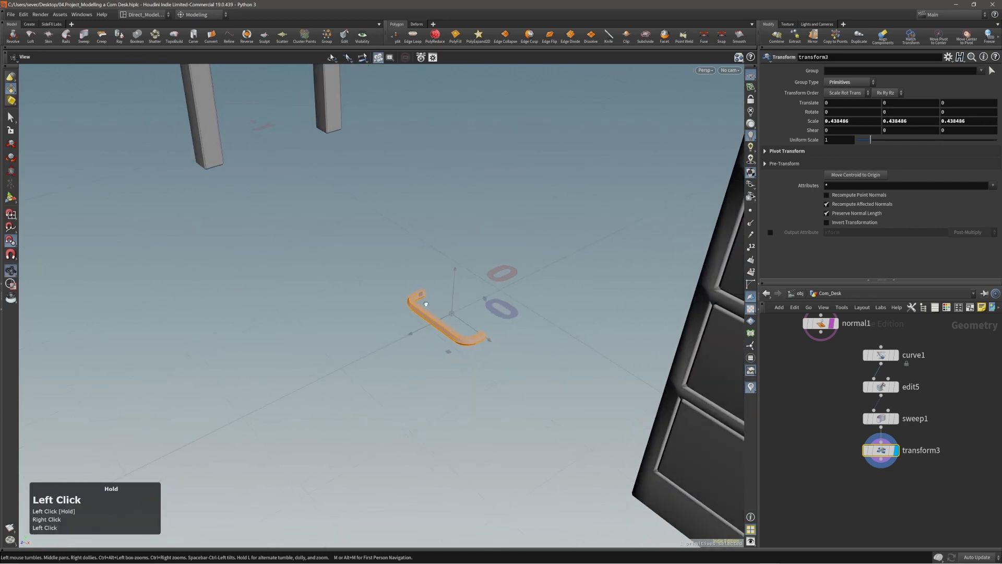
{"action": "key", "text": "t"}
{"action": "right_click_drag", "start_coordinate": [425, 306], "coordinate": [425, 313]}
{"action": "left_click_drag", "start_coordinate": [425, 313], "coordinate": [450, 315]}
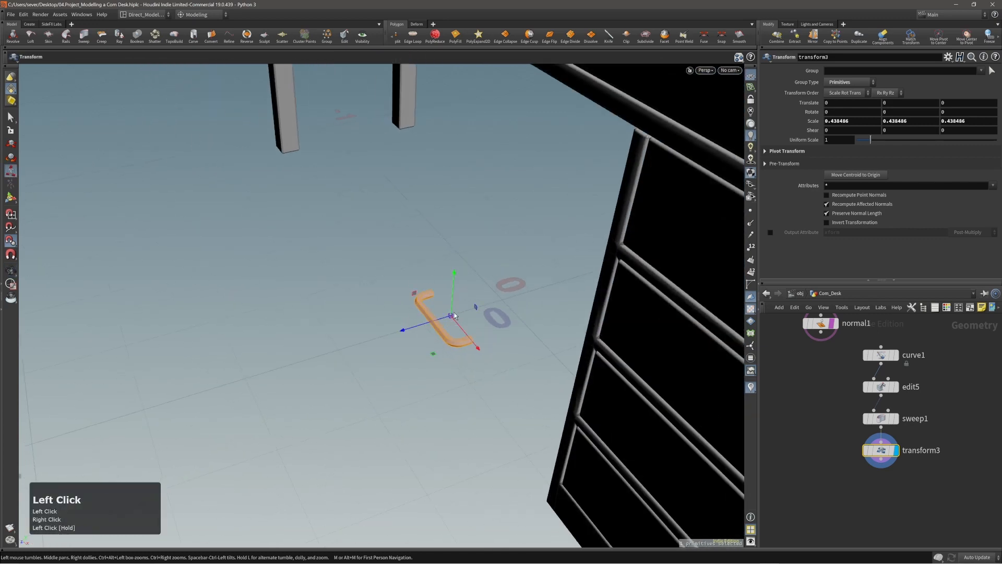
{"action": "right_click_drag", "start_coordinate": [456, 303], "coordinate": [434, 318]}
{"action": "left_click_drag", "start_coordinate": [433, 319], "coordinate": [444, 321]}
{"action": "right_click_drag", "start_coordinate": [445, 320], "coordinate": [440, 346]}
{"action": "middle_click_drag", "start_coordinate": [441, 346], "coordinate": [434, 337]}
{"action": "left_click_drag", "start_coordinate": [435, 337], "coordinate": [425, 333]}
- Try to align the drawer handle to the long upper drawer front with Orientation Picking, and undo the placement
{"action": "key", "text": "semicolon"}
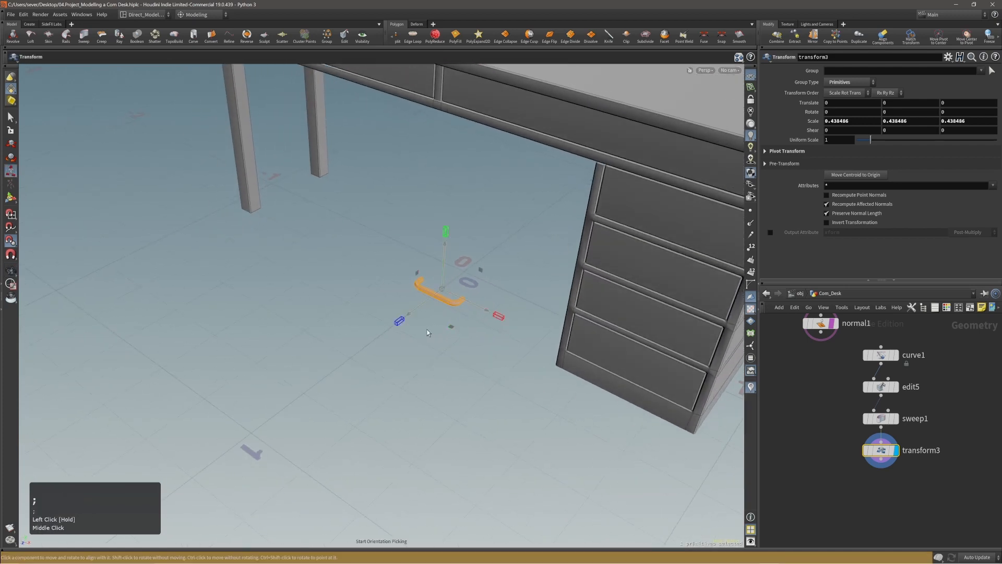
{"action": "right_click", "coordinate": [440, 323]}
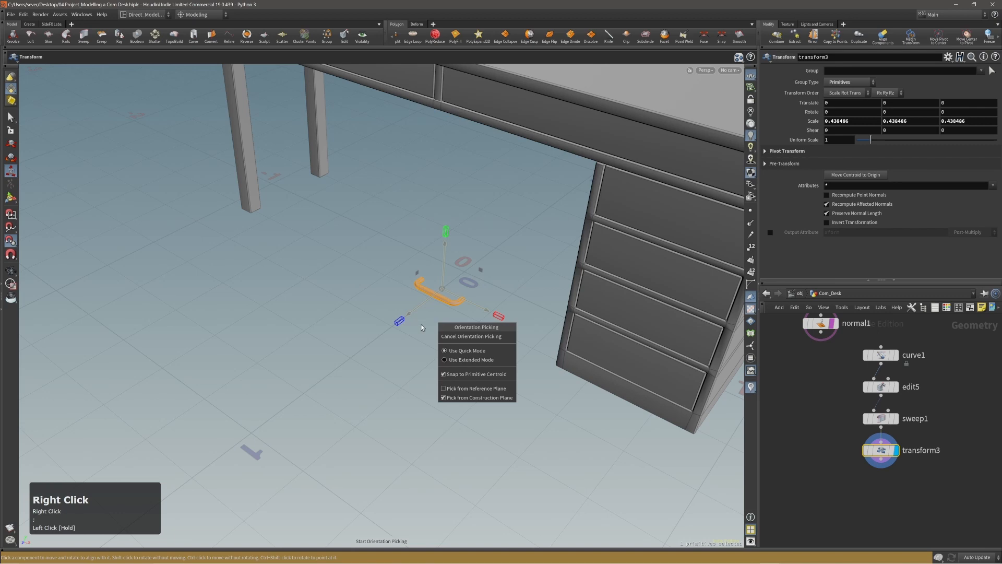
{"action": "left_click", "coordinate": [422, 325]}
{"action": "right_click_drag", "start_coordinate": [440, 320], "coordinate": [450, 296]}
{"action": "middle_click_drag", "start_coordinate": [450, 295], "coordinate": [459, 332]}
{"action": "left_click_drag", "start_coordinate": [459, 332], "coordinate": [527, 213]}
{"action": "left_click", "coordinate": [542, 196]}
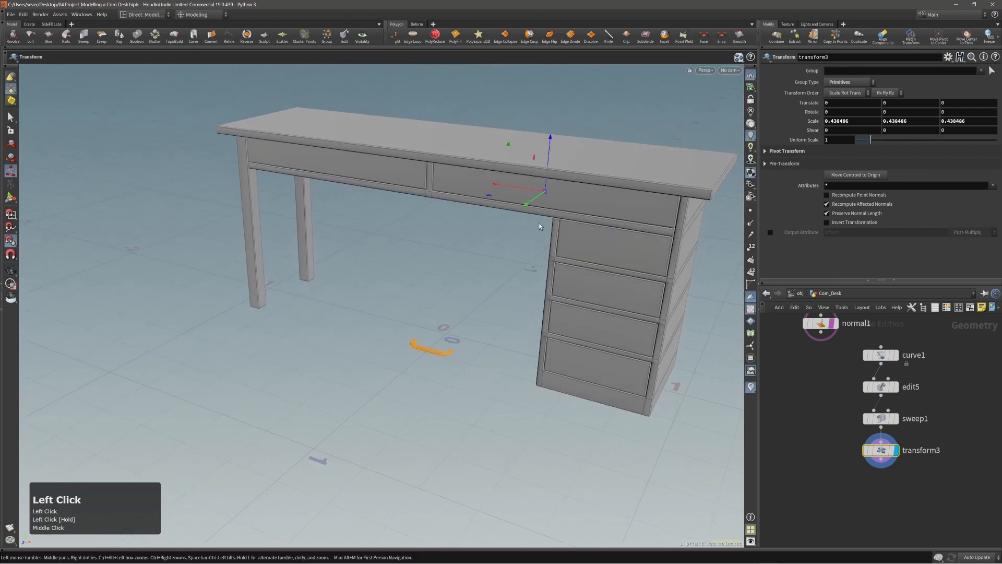
{"action": "key", "text": "ctrl+z"}
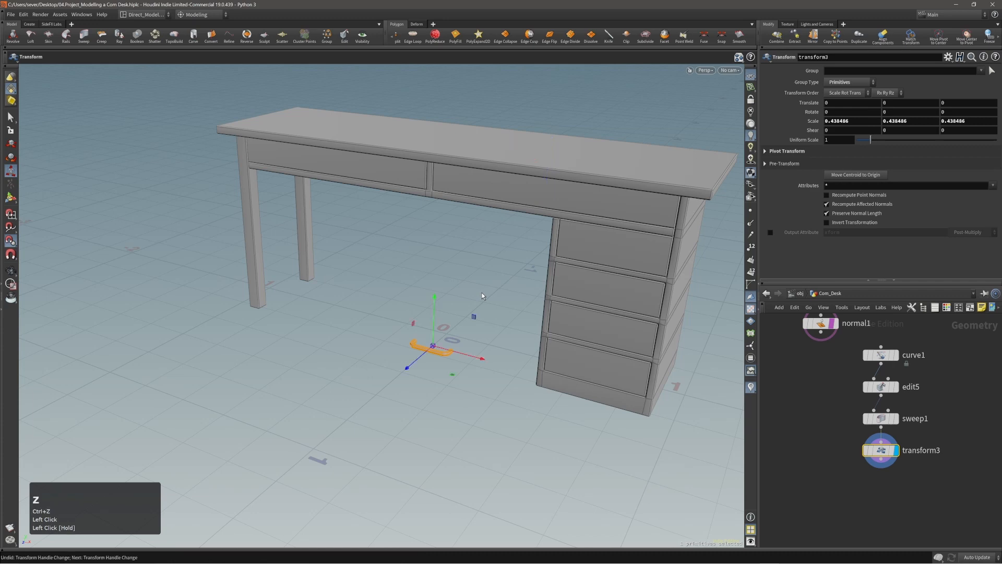
- Reattach the manipulator to the geometry and place the drawer handle on the long upper drawer front beside the pedestal using Orientation Picking
{"action": "key", "text": "apostrophe"}
{"action": "key", "text": "Escape"}
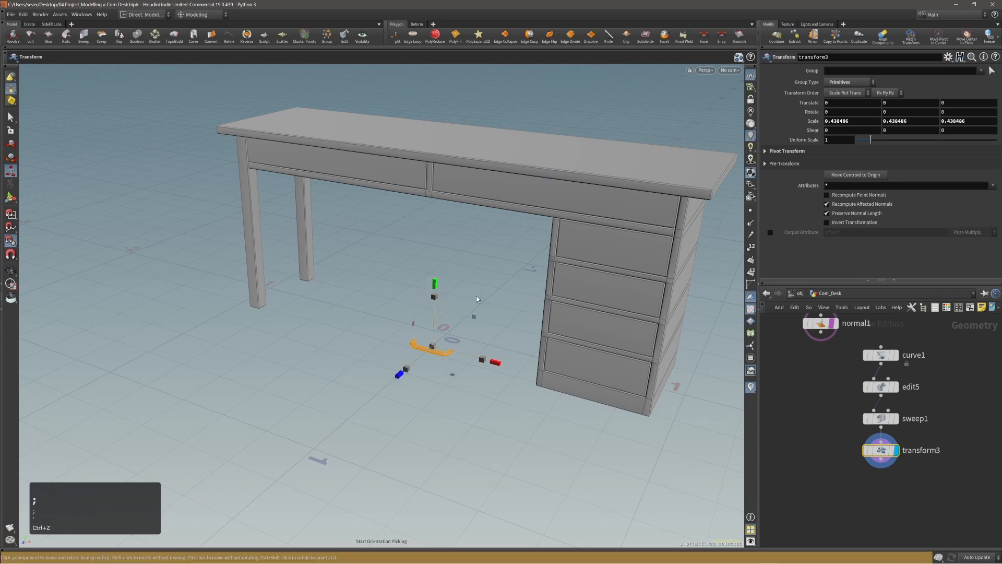
{"action": "left_click_drag", "start_coordinate": [477, 299], "coordinate": [459, 315]}
{"action": "right_click_drag", "start_coordinate": [458, 315], "coordinate": [434, 321]}
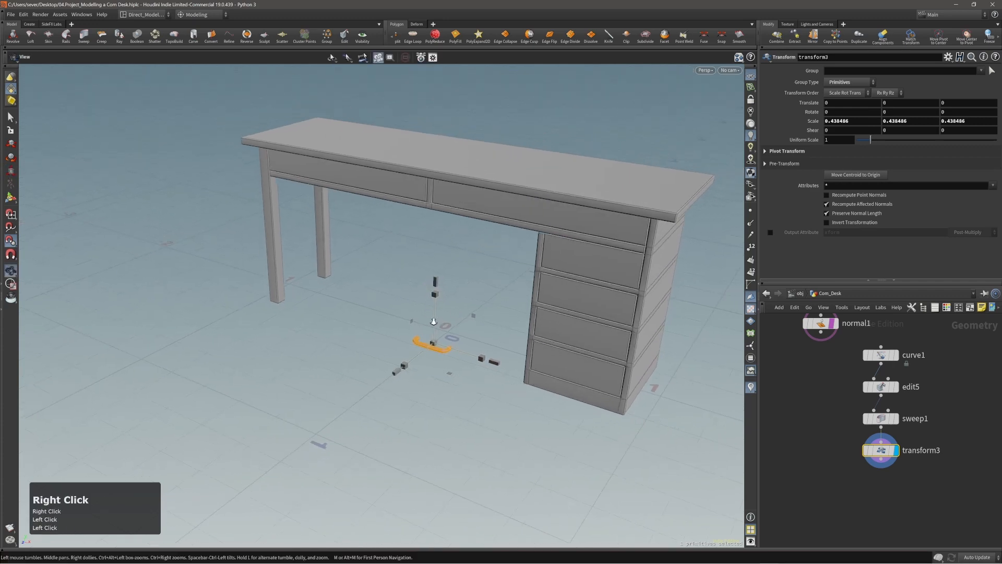
{"action": "middle_click_drag", "start_coordinate": [446, 326], "coordinate": [445, 324]}
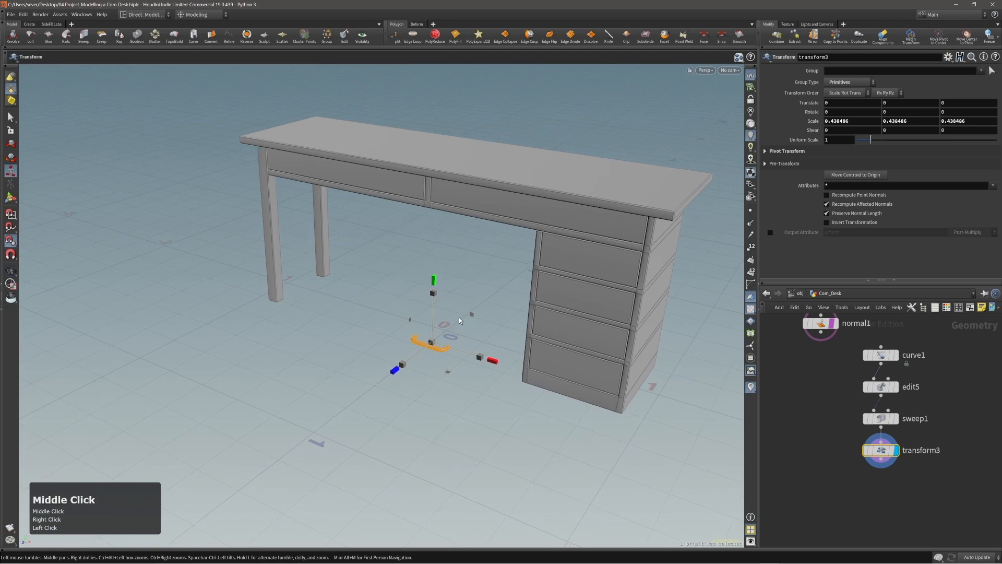
{"action": "left_click", "coordinate": [535, 211]}
{"action": "right_click_drag", "start_coordinate": [519, 225], "coordinate": [616, 159], "text": "alt"}
{"action": "left_click_drag", "start_coordinate": [543, 204], "coordinate": [529, 208], "text": "alt"}
- Rotate the drawer handle about X to 0 degrees so both arm ends meet the drawer front
{"action": "key", "text": "r"}
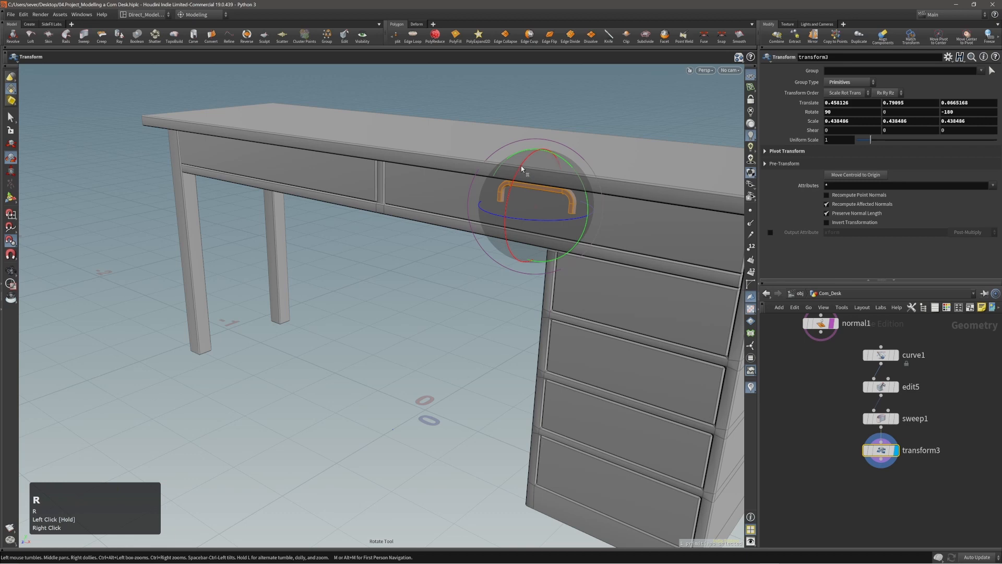
{"action": "left_click_drag", "start_coordinate": [522, 167], "coordinate": [495, 264]}
{"action": "mouse_move", "coordinate": [546, 232]}
{"action": "left_mouse_down", "text": "alt"}
{"action": "mouse_move", "coordinate": [450, 240]}
{"action": "mouse_move", "coordinate": [562, 228]}
{"action": "left_mouse_up", "text": "alt"}
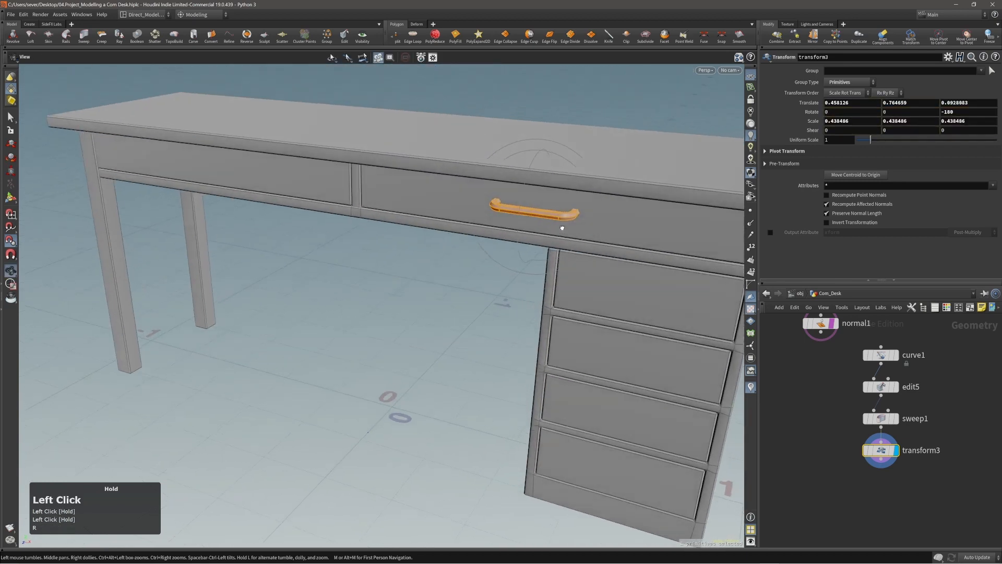
{"action": "right_click_drag", "start_coordinate": [562, 228], "coordinate": [506, 239], "text": "alt"}
{"action": "left_click_drag", "start_coordinate": [506, 239], "coordinate": [544, 214], "text": "alt"}
{"action": "right_click_drag", "start_coordinate": [543, 214], "coordinate": [582, 182], "text": "alt"}
- Return to the upstream sweep1 node and set the handle tube's radius to 0.023
{"action": "key", "text": "Page_Up"}
{"action": "left_click_drag", "start_coordinate": [582, 183], "coordinate": [583, 209], "text": "alt"}
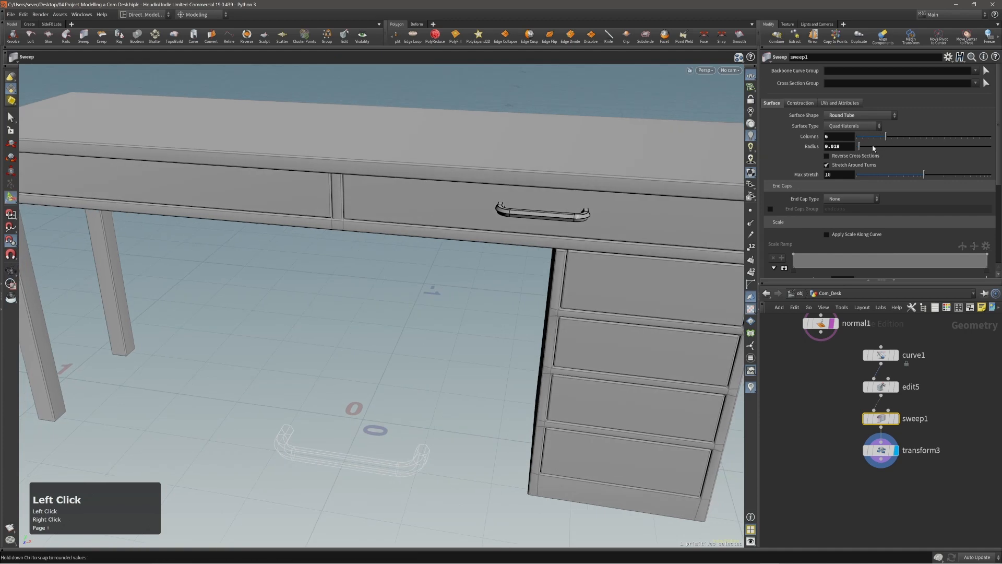
{"action": "left_click_drag", "start_coordinate": [860, 149], "coordinate": [860, 150]}
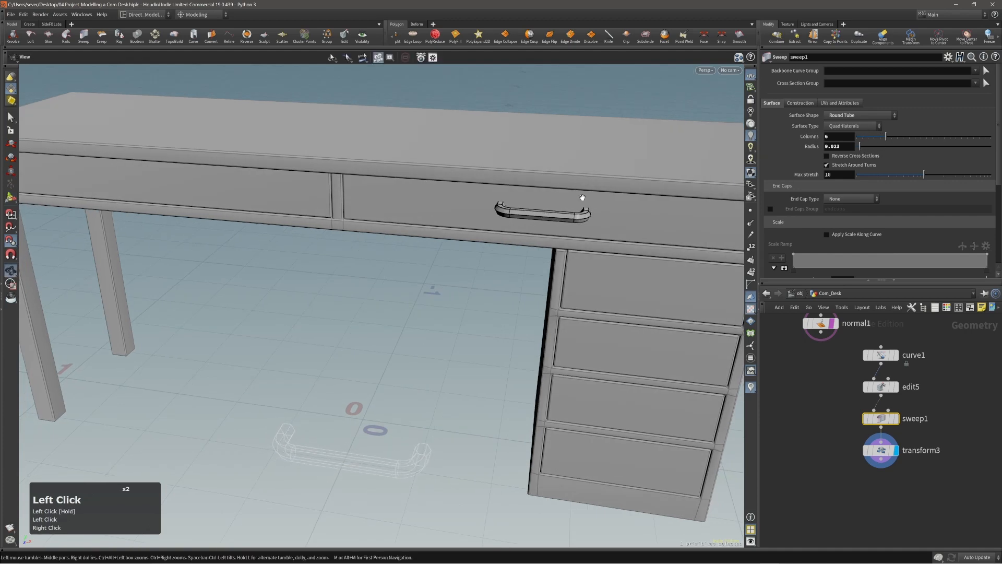
{"action": "right_click_drag", "start_coordinate": [582, 197], "coordinate": [571, 232], "text": "alt"}
{"action": "left_click_drag", "start_coordinate": [570, 232], "coordinate": [534, 221], "text": "alt"}
{"action": "right_click_drag", "start_coordinate": [533, 222], "coordinate": [485, 217], "text": "alt"}
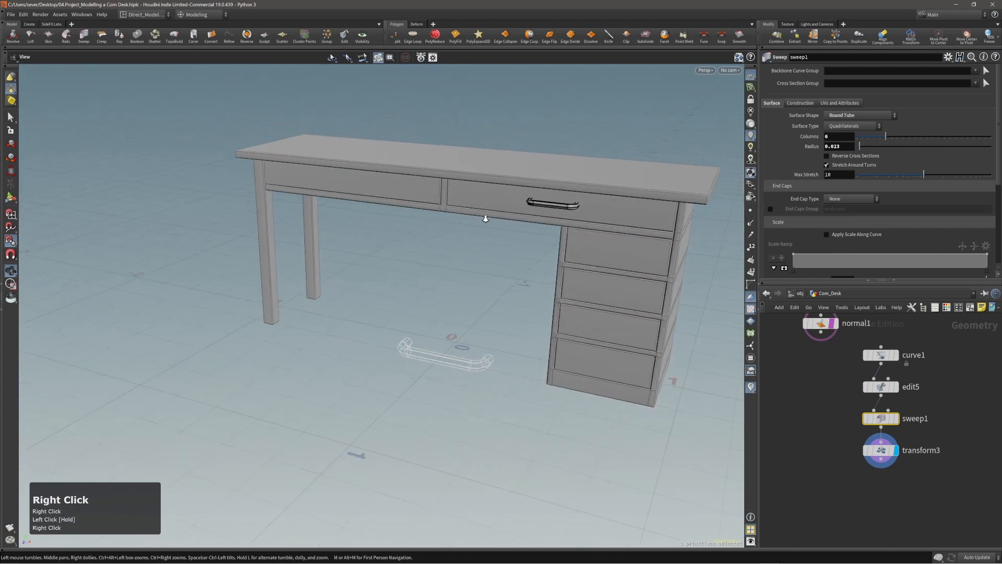
- Mirror the transformed drawer handle along X, keeping the original, onto the long drawer at the desk's leg side
{"action": "middle_click_drag", "start_coordinate": [530, 207], "coordinate": [554, 202], "text": "alt"}
{"action": "left_click_drag", "start_coordinate": [555, 203], "coordinate": [564, 201], "text": "alt"}
{"action": "key", "text": "Page_Down"}
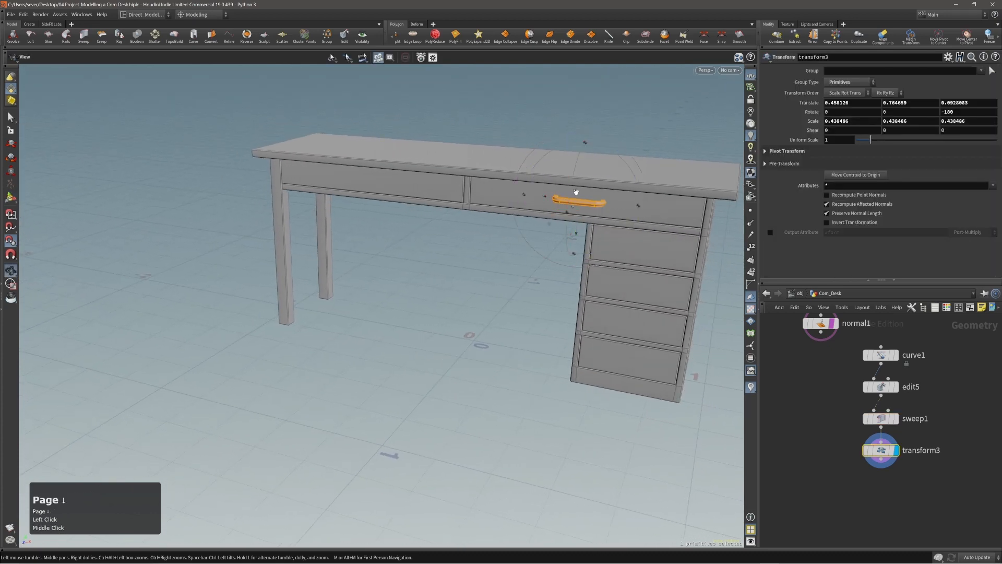
{"action": "right_click_drag", "start_coordinate": [574, 193], "coordinate": [549, 206], "text": "alt"}
{"action": "left_click_drag", "start_coordinate": [549, 205], "coordinate": [561, 208], "text": "alt"}
{"action": "right_click_drag", "start_coordinate": [562, 208], "coordinate": [622, 187], "text": "alt"}
{"action": "key", "text": "space"}
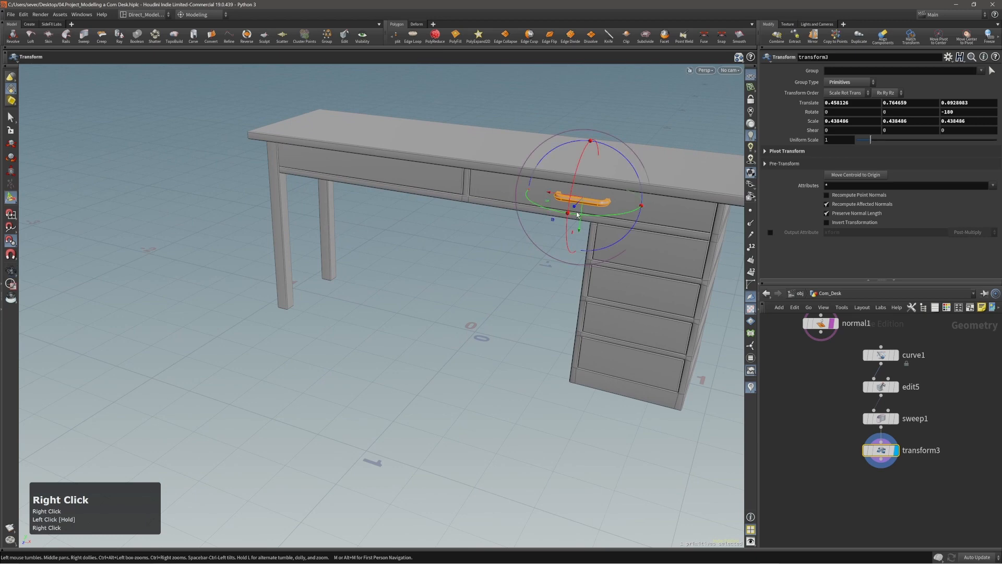
{"action": "key", "text": "c"}
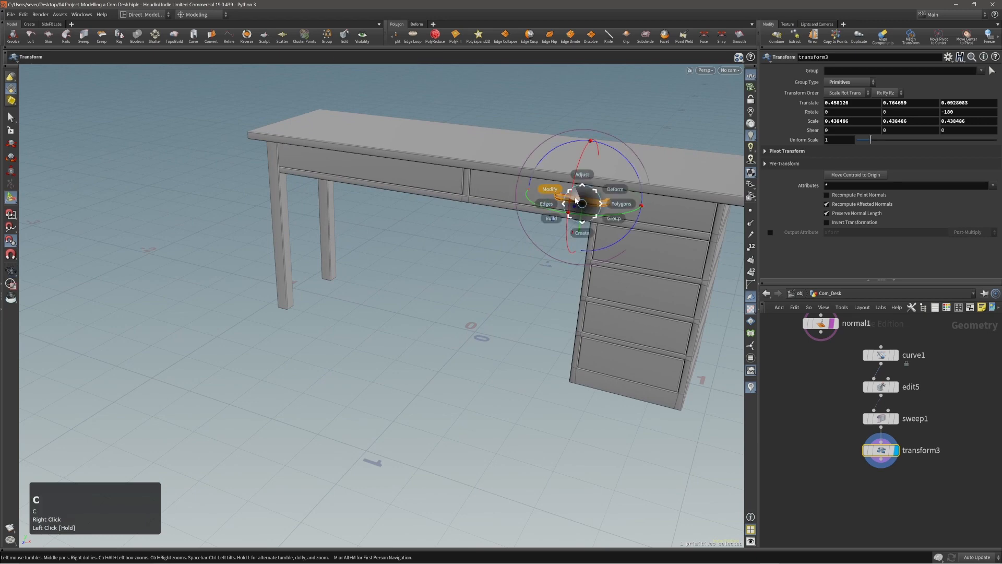
{"action": "left_click", "coordinate": [582, 204]}
{"action": "key", "text": "c"}
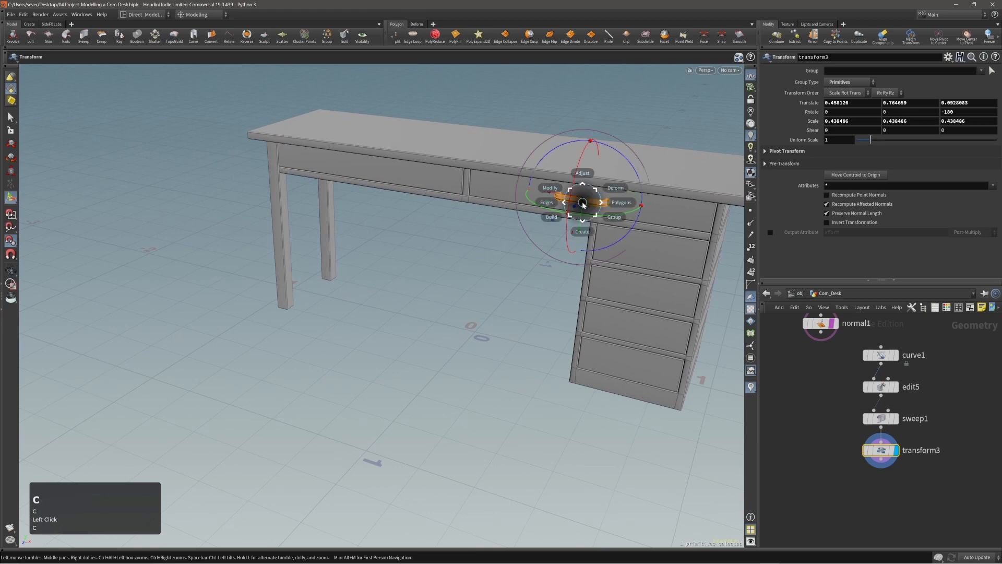
{"action": "left_click", "coordinate": [577, 197]}
{"action": "left_click", "coordinate": [578, 190]}
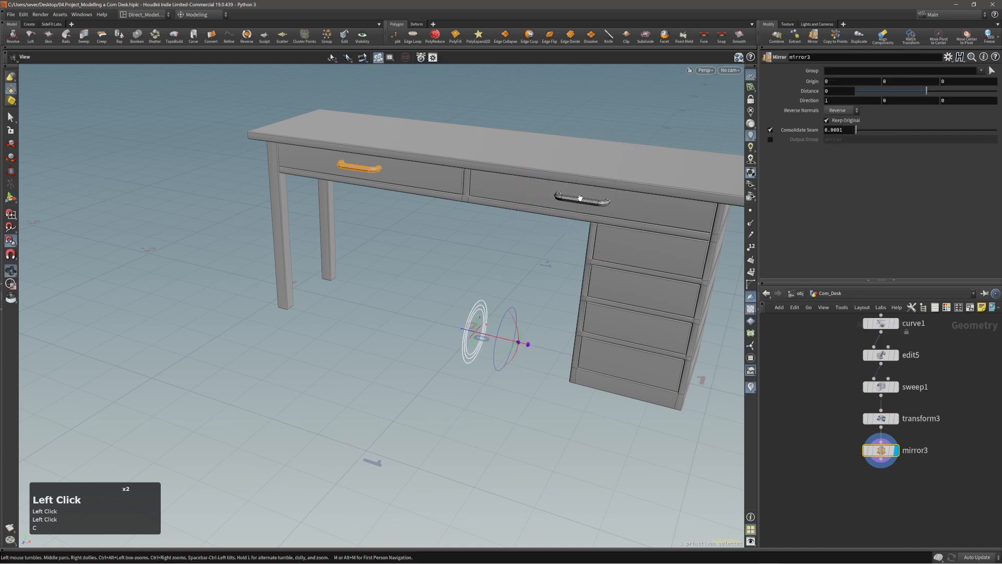
- Duplicate the mirrored handle and place the copy on the uppermost pedestal drawer front using Orientation Picking
{"action": "right_click_drag", "start_coordinate": [579, 197], "coordinate": [566, 196], "text": "alt"}
{"action": "left_click_drag", "start_coordinate": [567, 197], "coordinate": [544, 191], "text": "alt"}
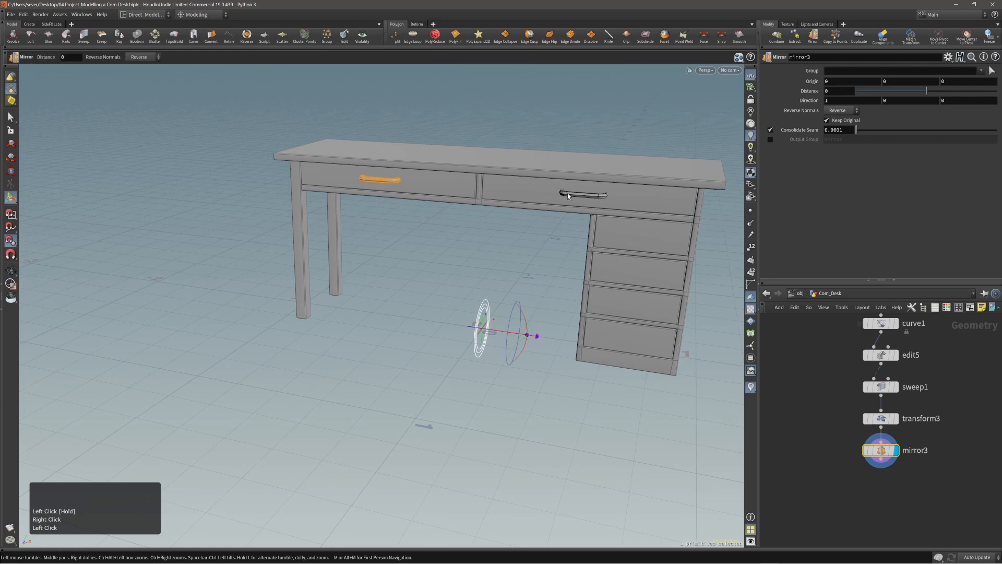
{"action": "key", "text": "c"}
{"action": "left_click", "coordinate": [559, 187]}
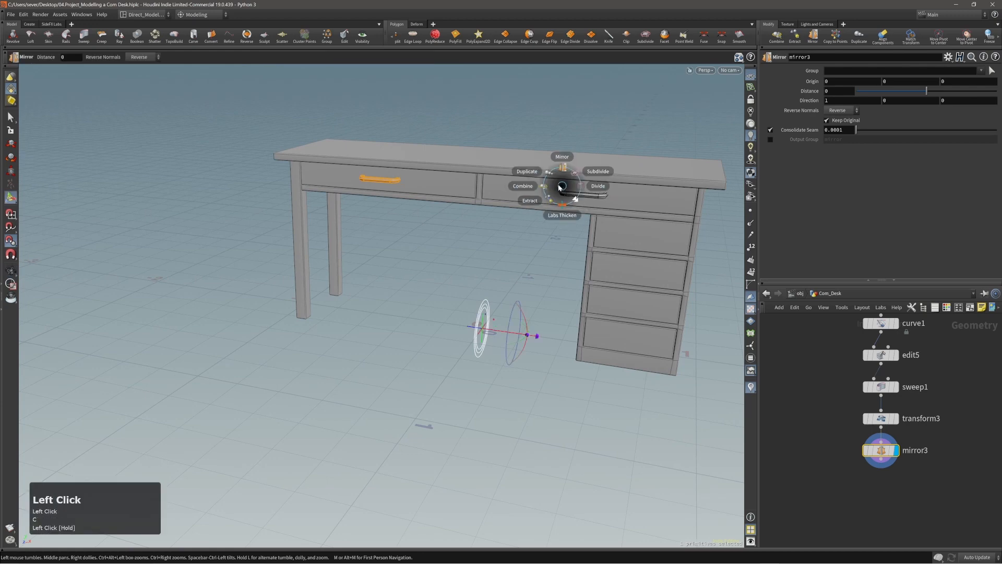
{"action": "middle_click_drag", "start_coordinate": [499, 218], "coordinate": [701, 235]}
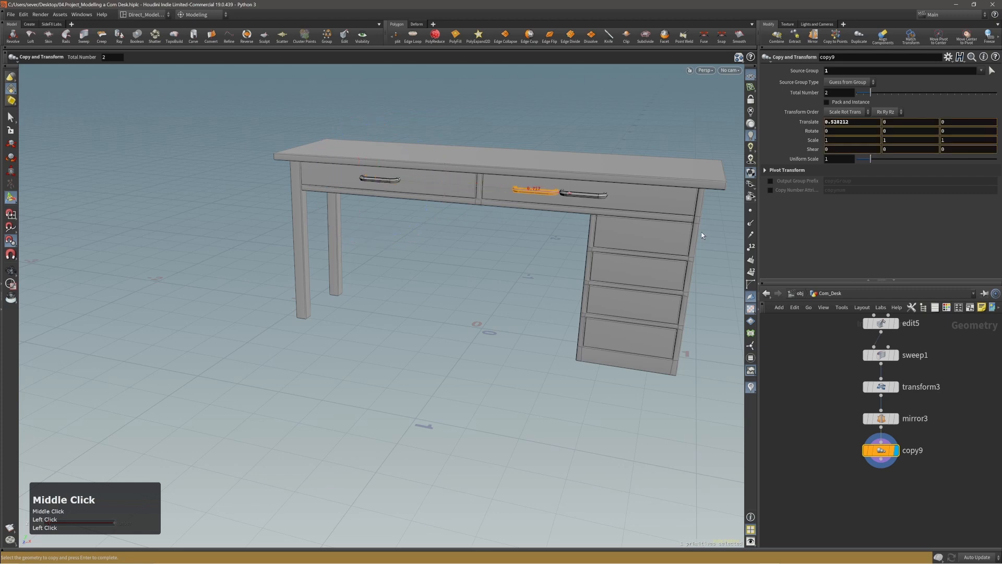
{"action": "middle_click_drag", "start_coordinate": [788, 242], "coordinate": [789, 243]}
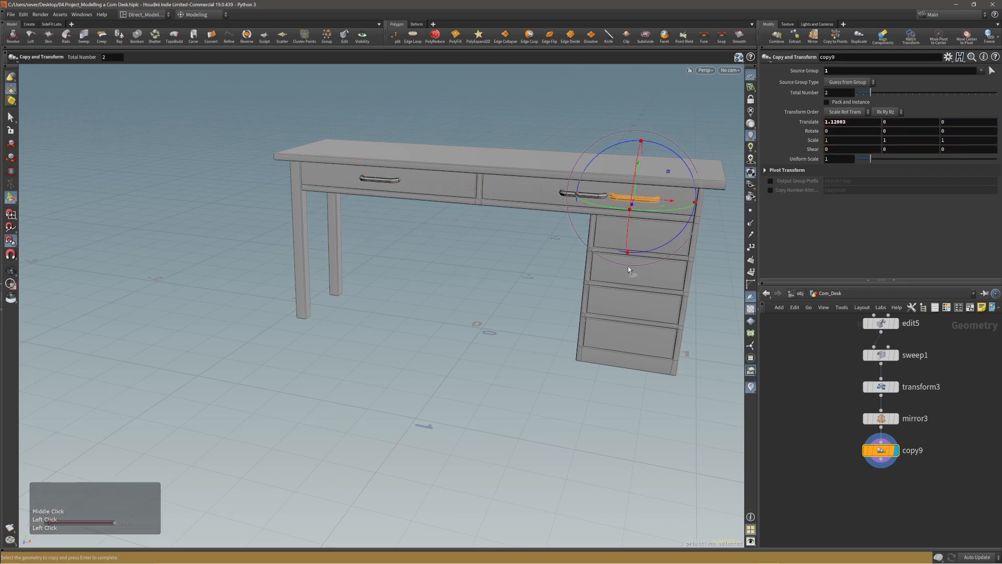
{"action": "key", "text": "semicolon"}
{"action": "left_click", "coordinate": [640, 237]}
{"action": "left_click_drag", "start_coordinate": [638, 267], "coordinate": [562, 309], "text": "alt"}
{"action": "right_click_drag", "start_coordinate": [562, 309], "coordinate": [588, 314], "text": "alt"}
{"action": "middle_click_drag", "start_coordinate": [588, 313], "coordinate": [567, 326], "text": "alt"}
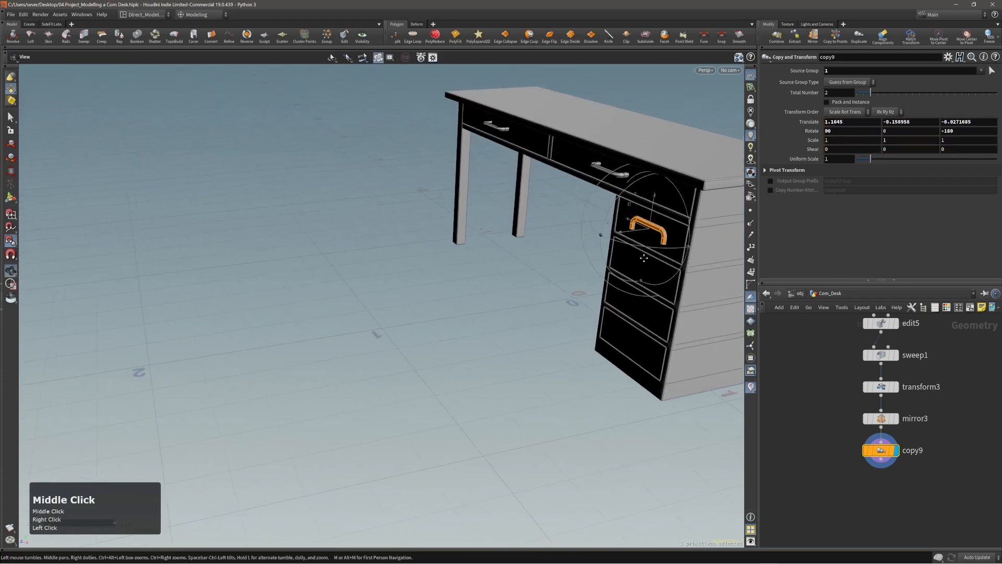
- Rotate the copied handle about X to 0 degrees and shift it along Z to seat it against the pedestal drawer front
{"action": "right_click_drag", "start_coordinate": [567, 326], "coordinate": [621, 334], "text": "alt"}
{"action": "left_click_drag", "start_coordinate": [622, 334], "coordinate": [575, 313], "text": "alt"}
{"action": "left_click_drag", "start_coordinate": [569, 206], "coordinate": [539, 284]}
{"action": "right_click_drag", "start_coordinate": [579, 261], "coordinate": [656, 212], "text": "alt"}
{"action": "left_click_drag", "start_coordinate": [656, 212], "coordinate": [585, 279], "text": "alt"}
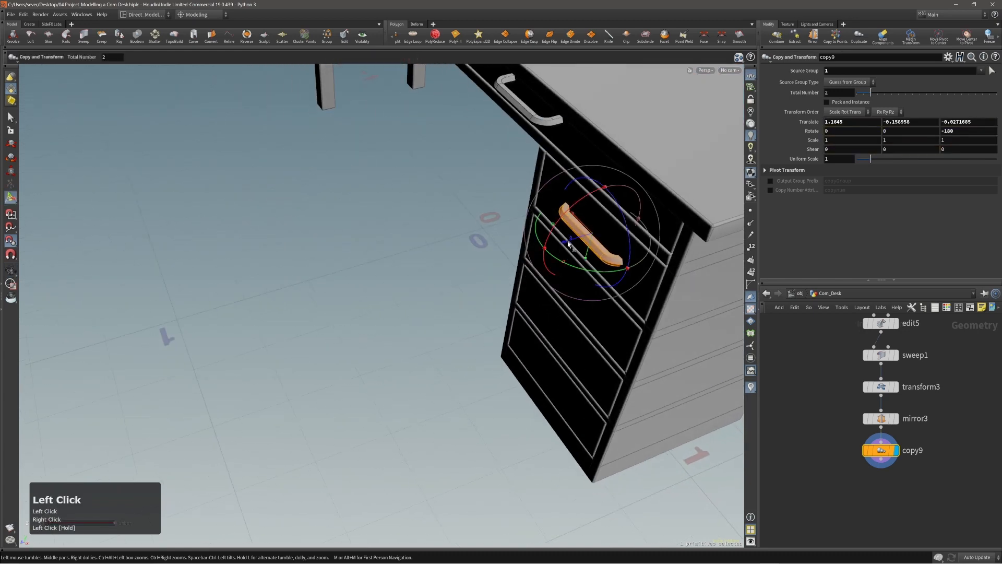
{"action": "left_click_drag", "start_coordinate": [570, 244], "coordinate": [534, 259]}
{"action": "right_click_drag", "start_coordinate": [533, 259], "coordinate": [638, 231], "text": "alt"}
{"action": "left_click_drag", "start_coordinate": [638, 231], "coordinate": [553, 248], "text": "alt"}
{"action": "right_click_drag", "start_coordinate": [552, 248], "coordinate": [542, 255], "text": "alt"}
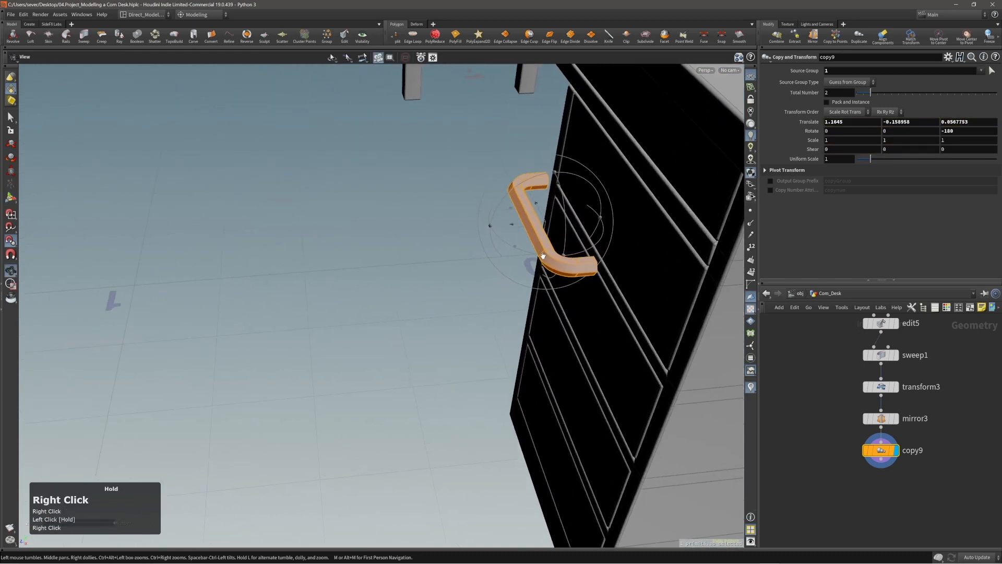
{"action": "mouse_move", "coordinate": [541, 255]}
{"action": "left_mouse_down", "text": "alt"}
{"action": "mouse_move", "coordinate": [577, 257]}
{"action": "mouse_move", "coordinate": [539, 228]}
{"action": "mouse_move", "coordinate": [509, 228]}
{"action": "mouse_move", "coordinate": [528, 253]}
{"action": "left_mouse_up", "text": "alt"}
{"action": "key", "text": "e"}
{"action": "key", "text": "t"}
- Duplicate the uppermost pedestal handle and move the copy down about 0.148 onto the second pedestal drawer front
{"action": "middle_click_drag", "start_coordinate": [586, 303], "coordinate": [631, 283]}
{"action": "right_click_drag", "start_coordinate": [632, 282], "coordinate": [552, 297]}
{"action": "left_click_drag", "start_coordinate": [552, 297], "coordinate": [559, 267]}
{"action": "right_click_drag", "start_coordinate": [559, 267], "coordinate": [595, 264]}
{"action": "middle_click_drag", "start_coordinate": [595, 263], "coordinate": [557, 258]}
{"action": "key", "text": "c"}
{"action": "left_click", "coordinate": [550, 247]}
{"action": "left_click", "coordinate": [548, 246]}
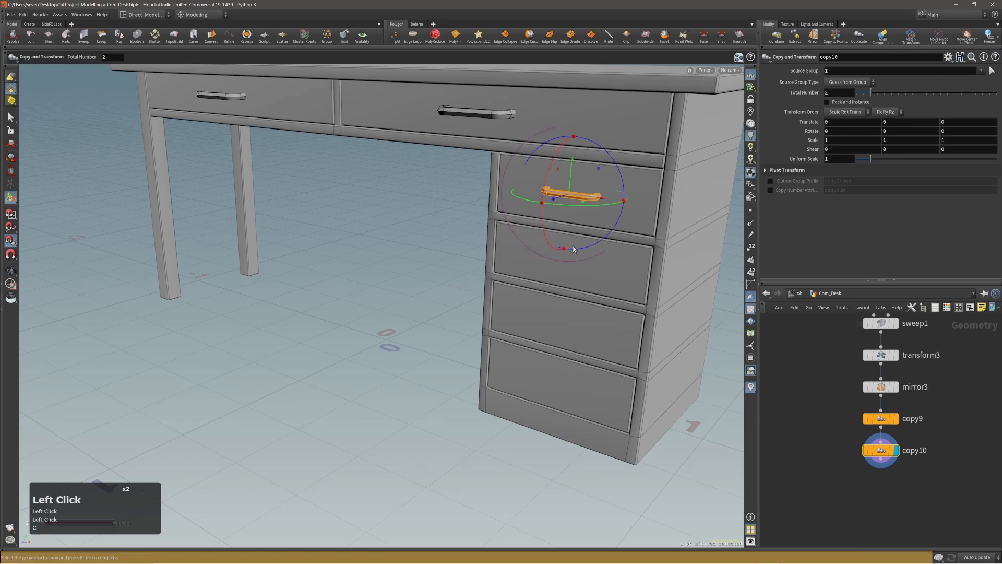
{"action": "middle_click_drag", "start_coordinate": [717, 225], "coordinate": [715, 282]}
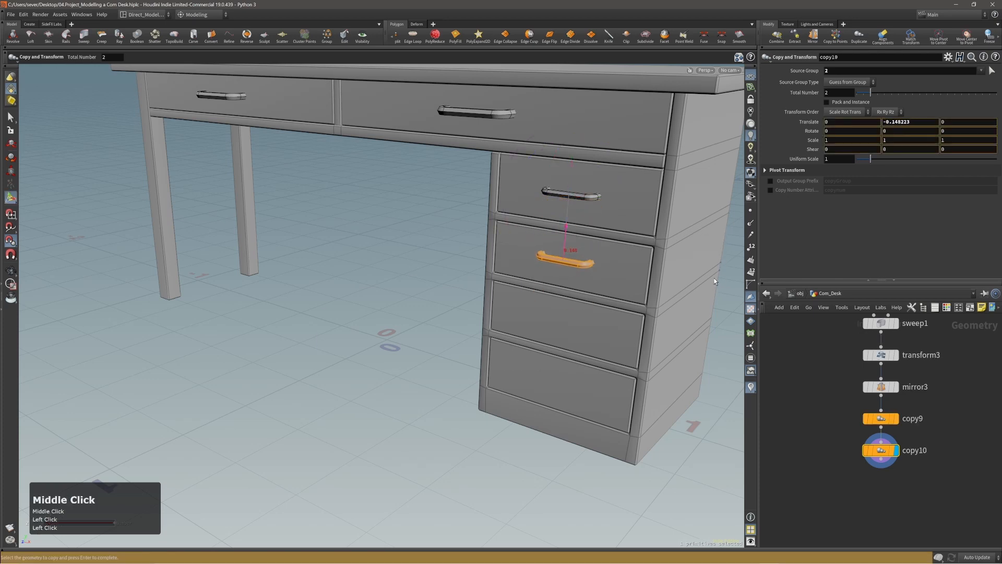
- Adjust the copy's Y offset to about -0.153 and set the total number to 4 to cover all pedestal drawers
{"action": "key", "text": "x"}
{"action": "left_click_drag", "start_coordinate": [637, 301], "coordinate": [666, 260], "text": "alt"}
{"action": "middle_click_drag", "start_coordinate": [715, 258], "coordinate": [715, 261]}
{"action": "right_click_drag", "start_coordinate": [683, 268], "coordinate": [627, 284]}
{"action": "mouse_move", "coordinate": [626, 285]}
{"action": "left_mouse_down"}
{"action": "mouse_move", "coordinate": [632, 295]}
{"action": "mouse_move", "coordinate": [621, 293]}
{"action": "left_mouse_up"}
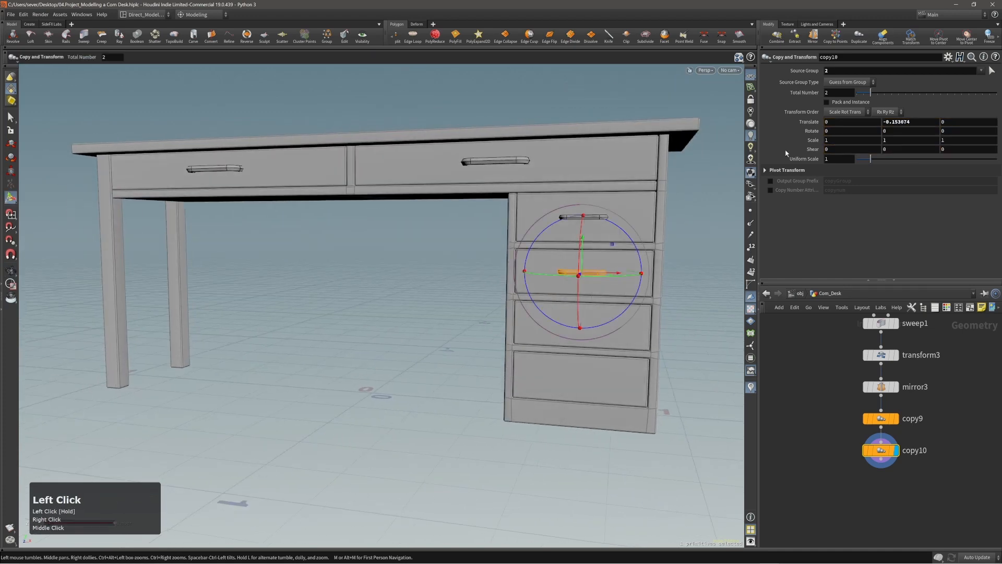
{"action": "key", "text": "Escape"}
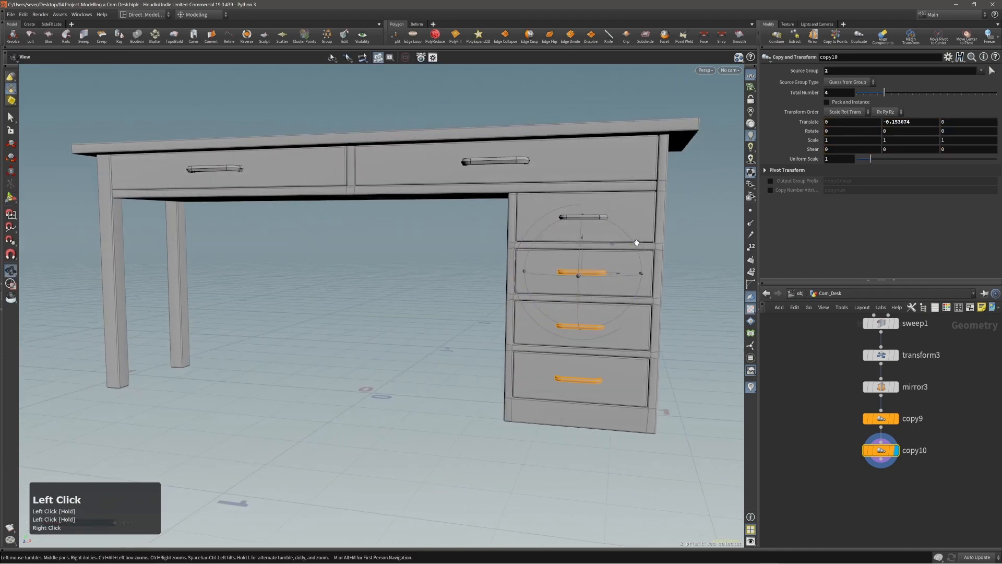
- Select the handles on all pedestal drawers and both long drawers, and create a primitive group from them
{"action": "middle_click_drag", "start_coordinate": [638, 242], "coordinate": [598, 220]}
{"action": "right_click_drag", "start_coordinate": [598, 219], "coordinate": [585, 235]}
{"action": "left_click_drag", "start_coordinate": [584, 235], "coordinate": [591, 270]}
{"action": "right_click_drag", "start_coordinate": [591, 270], "coordinate": [532, 251]}
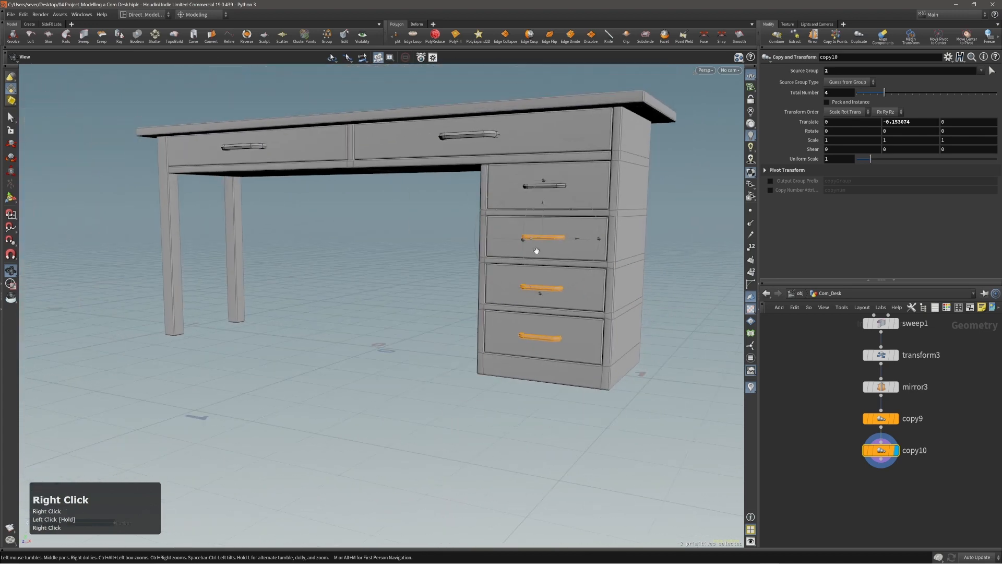
{"action": "middle_click_drag", "start_coordinate": [532, 251], "coordinate": [600, 237]}
{"action": "mouse_move", "coordinate": [600, 237]}
{"action": "left_mouse_down"}
{"action": "mouse_move", "coordinate": [604, 226]}
{"action": "mouse_move", "coordinate": [598, 241]}
{"action": "left_mouse_up"}
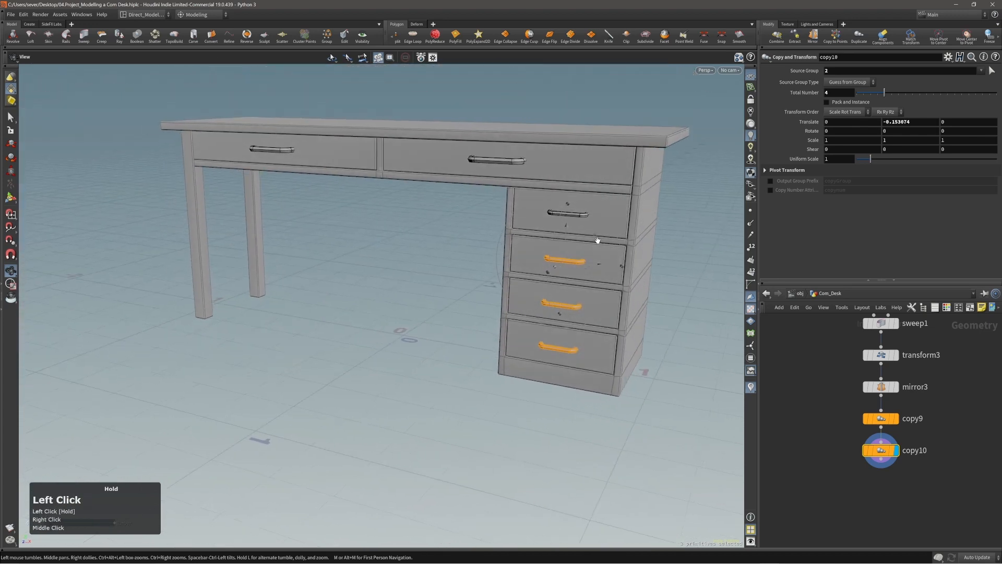
{"action": "key", "text": "s"}
{"action": "left_click", "coordinate": [574, 216], "text": "shift"}
{"action": "left_click", "coordinate": [504, 160], "text": "shift"}
{"action": "left_click", "coordinate": [284, 153], "text": "shift"}
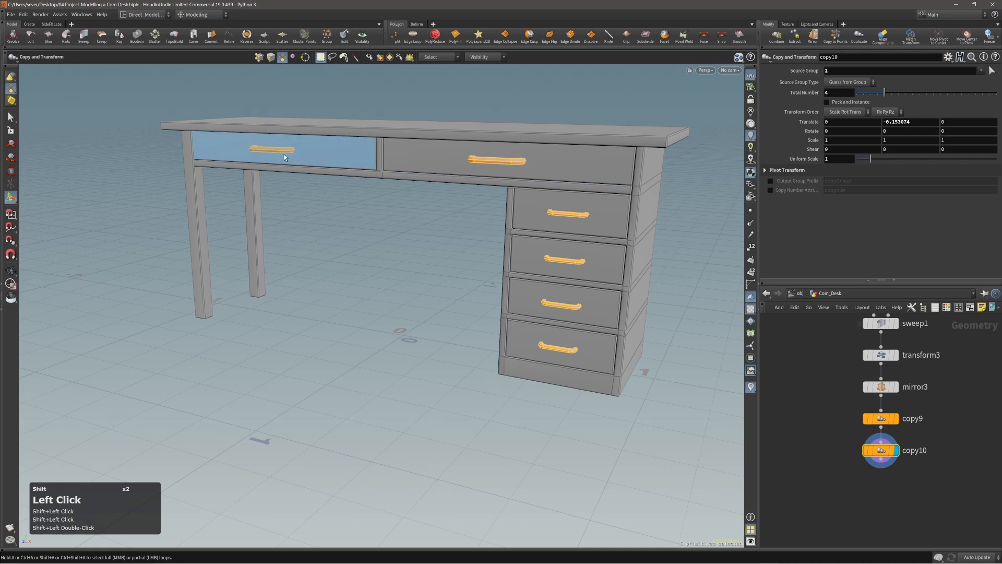
{"action": "key", "text": "c"}
{"action": "left_click", "coordinate": [407, 208]}
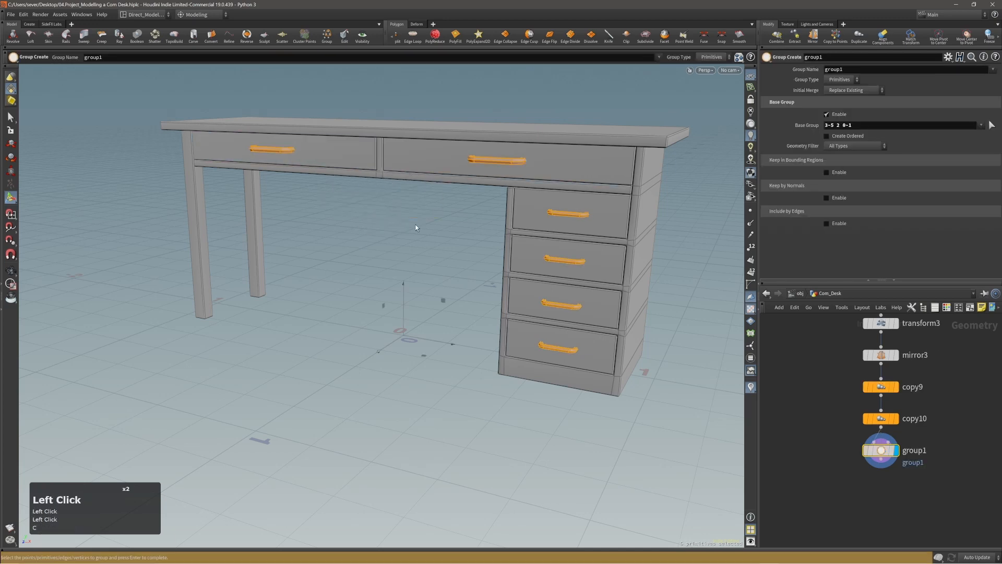
- Rename the new handle group to Handles
{"action": "right_click_drag", "start_coordinate": [415, 225], "coordinate": [476, 233]}
{"action": "middle_click_drag", "start_coordinate": [477, 233], "coordinate": [368, 167]}
{"action": "double_click", "coordinate": [155, 62]}
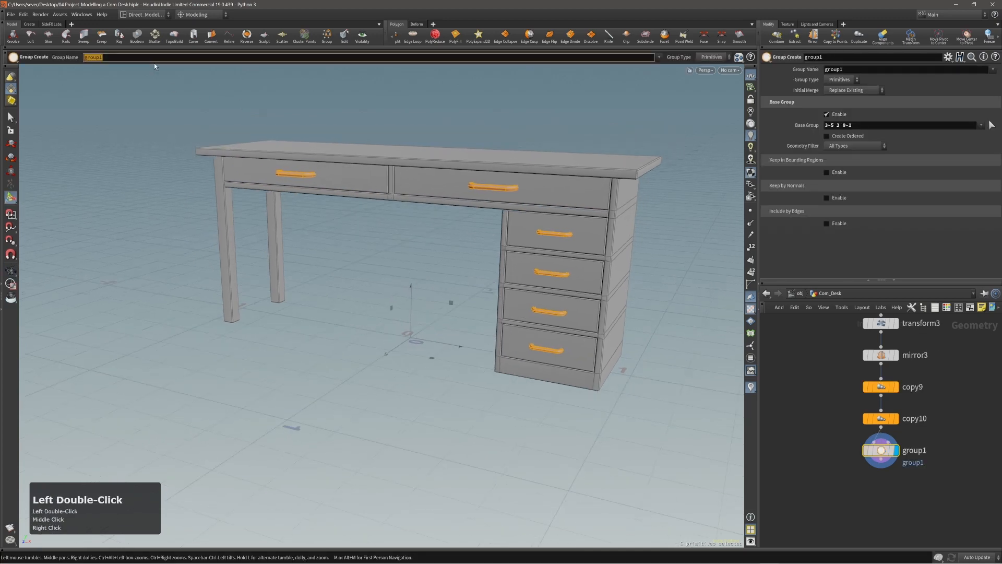
{"action": "type", "text": "Handes"}
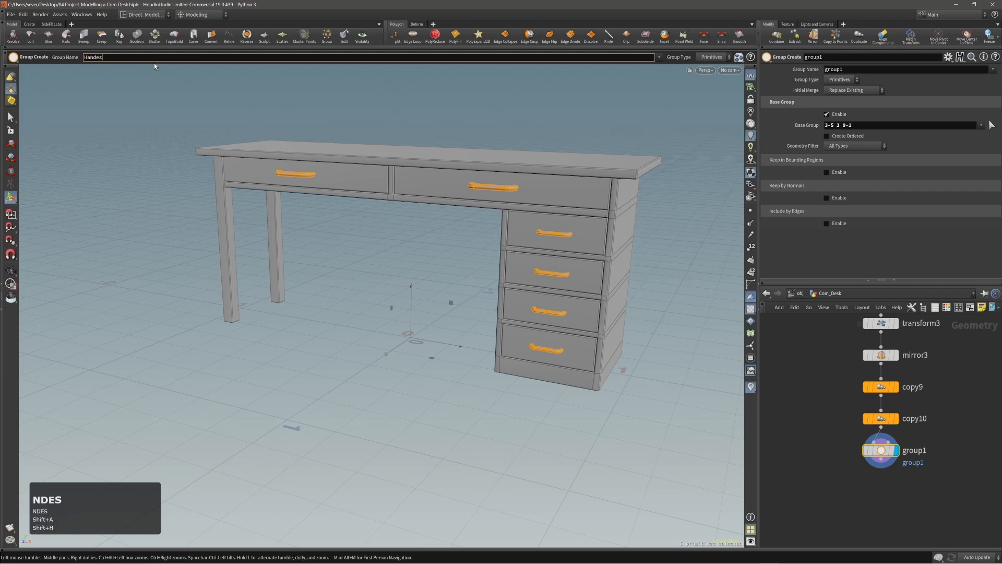
{"action": "key", "text": "BackSpace"}
{"action": "key", "text": "BackSpace"}
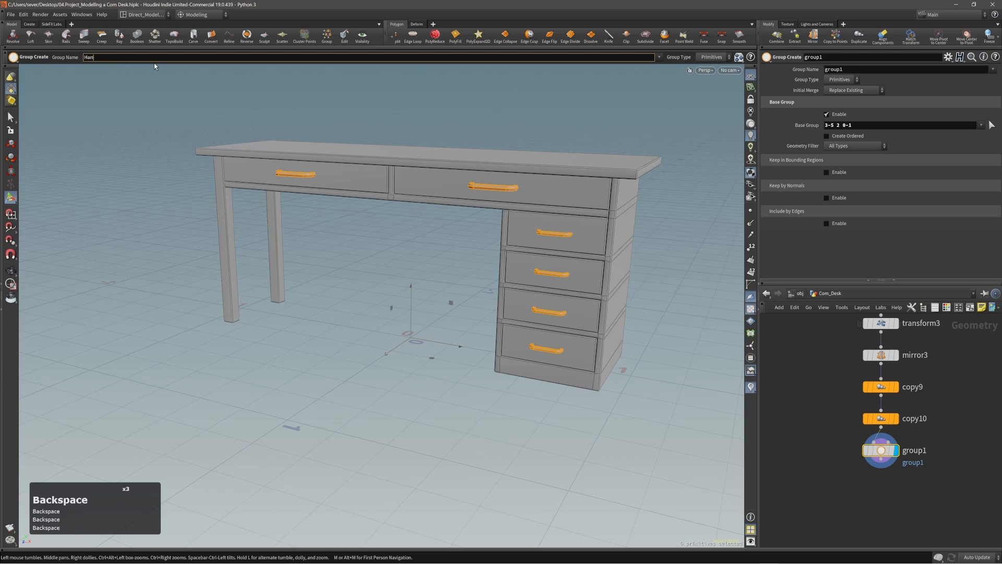
{"action": "type", "text": "dles"}
{"action": "key", "text": "Return"}
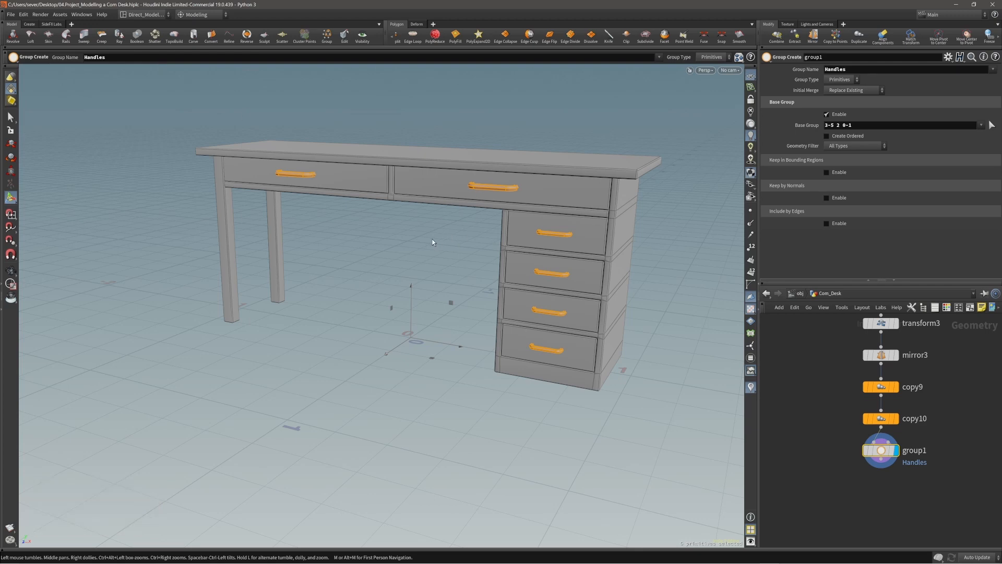
- Invert the handle selection and create a separate primitive group from the rest of the desk
{"action": "key", "text": "s"}
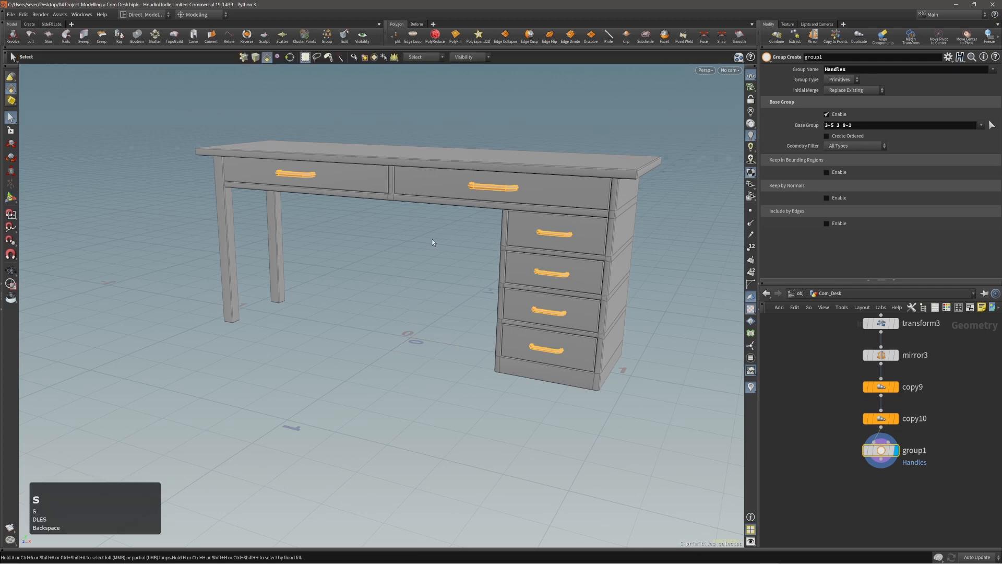
{"action": "key", "text": "ctrl+i"}
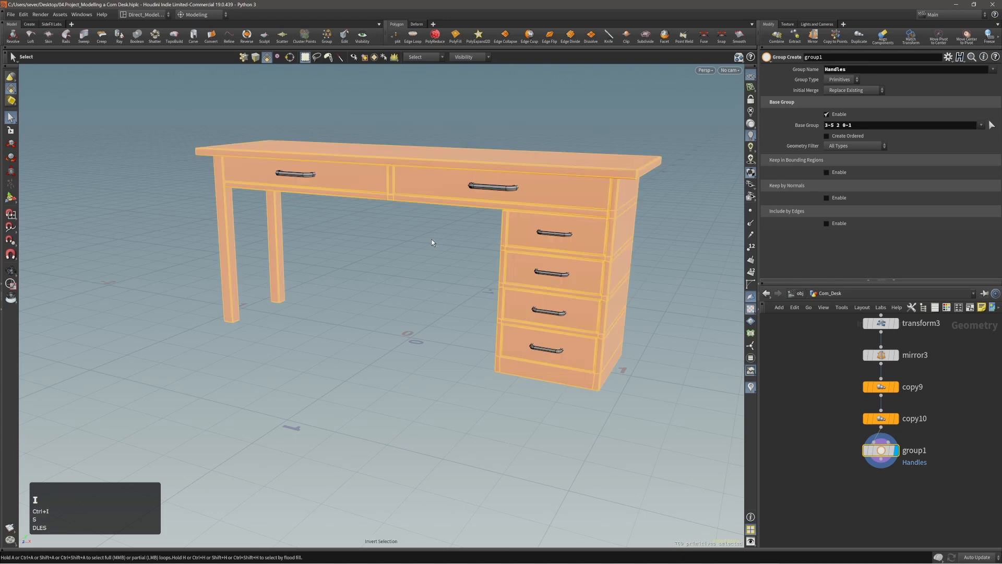
{"action": "middle_click_drag", "start_coordinate": [453, 186], "coordinate": [438, 211]}
{"action": "left_click_drag", "start_coordinate": [438, 210], "coordinate": [366, 252]}
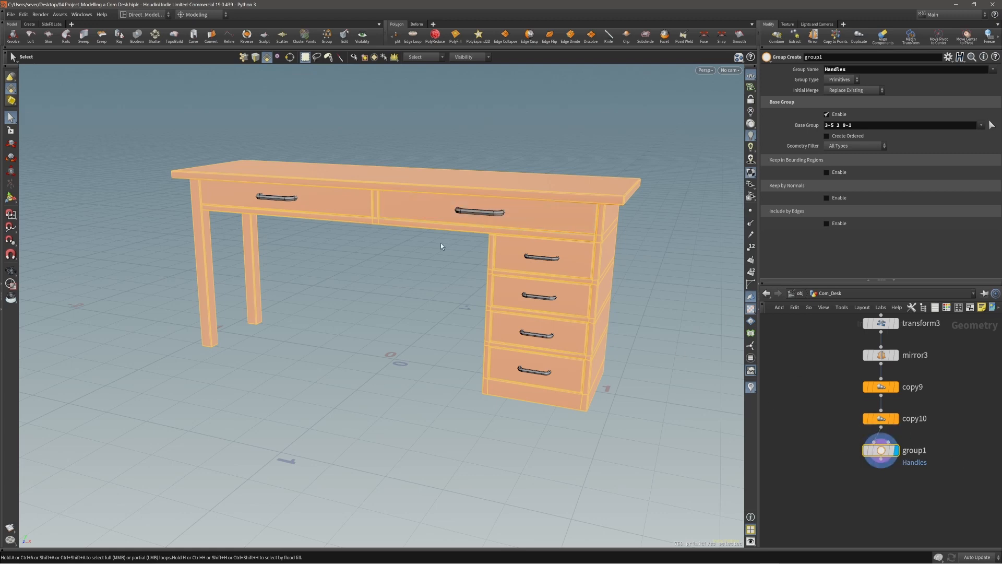
{"action": "key", "text": "q"}
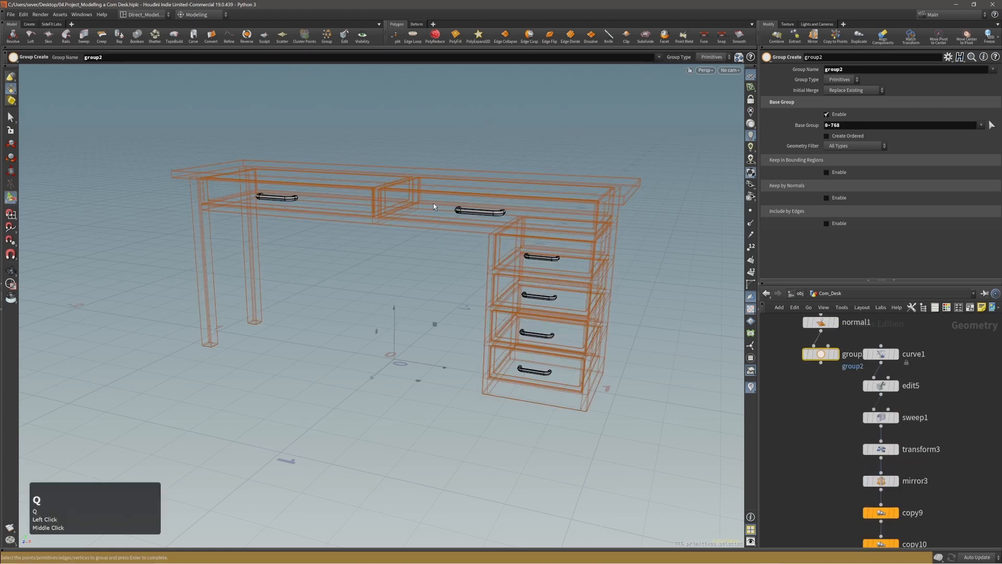
- Turn on the selectable template flag for the desk body's group node below normal1
{"action": "middle_click_drag", "start_coordinate": [434, 207], "coordinate": [432, 220], "text": "alt"}
{"action": "mouse_move", "coordinate": [432, 219]}
{"action": "left_mouse_down", "text": "alt"}
{"action": "mouse_move", "coordinate": [417, 225]}
{"action": "mouse_move", "coordinate": [440, 224]}
{"action": "left_mouse_up", "text": "alt"}
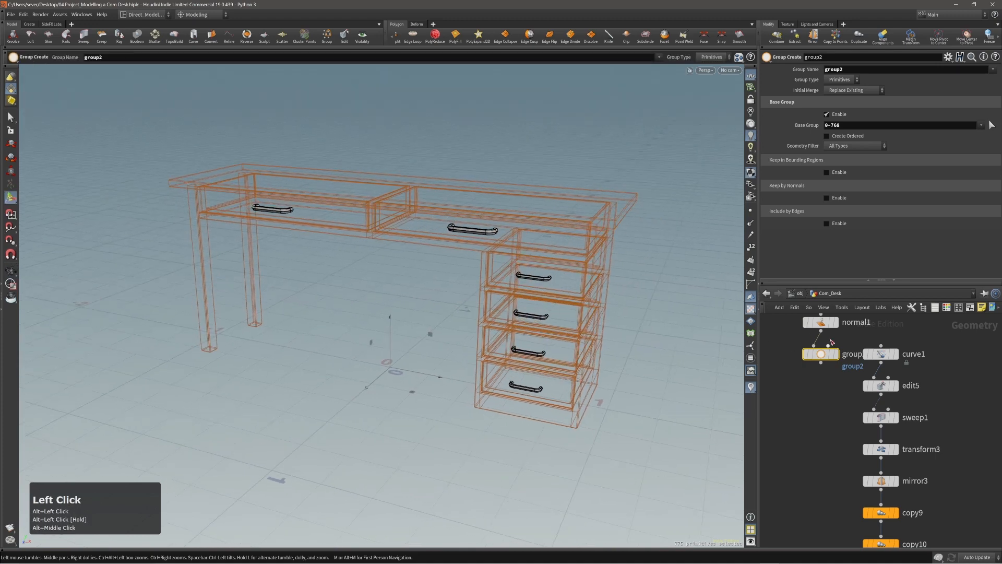
{"action": "middle_click_drag", "start_coordinate": [846, 335], "coordinate": [826, 345]}
{"action": "mouse_move", "coordinate": [802, 339]}
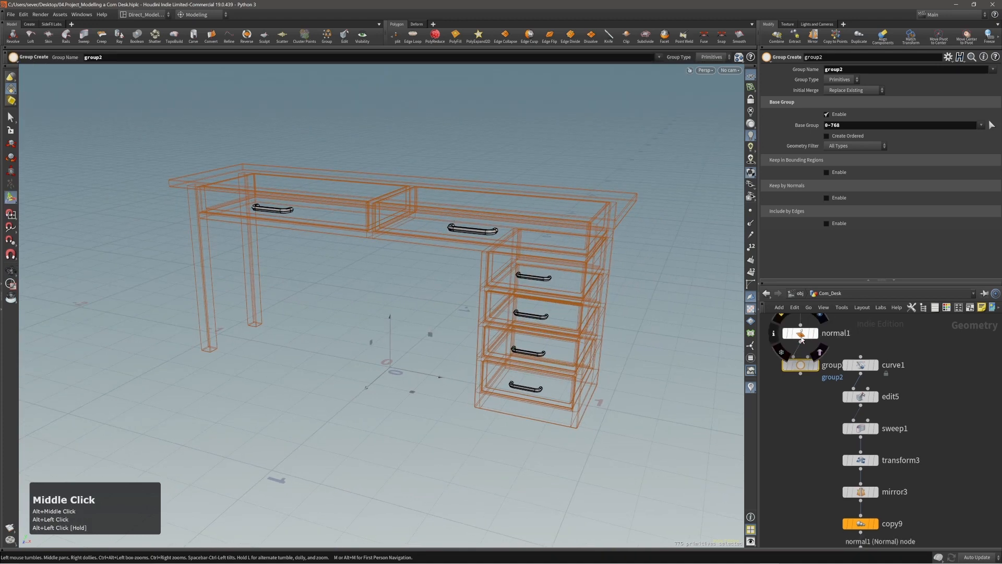
{"action": "right_click_drag", "start_coordinate": [507, 254], "coordinate": [496, 251], "text": "alt"}
{"action": "middle_click_drag", "start_coordinate": [428, 240], "coordinate": [478, 268], "text": "alt"}
{"action": "right_click_drag", "start_coordinate": [492, 275], "coordinate": [486, 262], "text": "alt"}
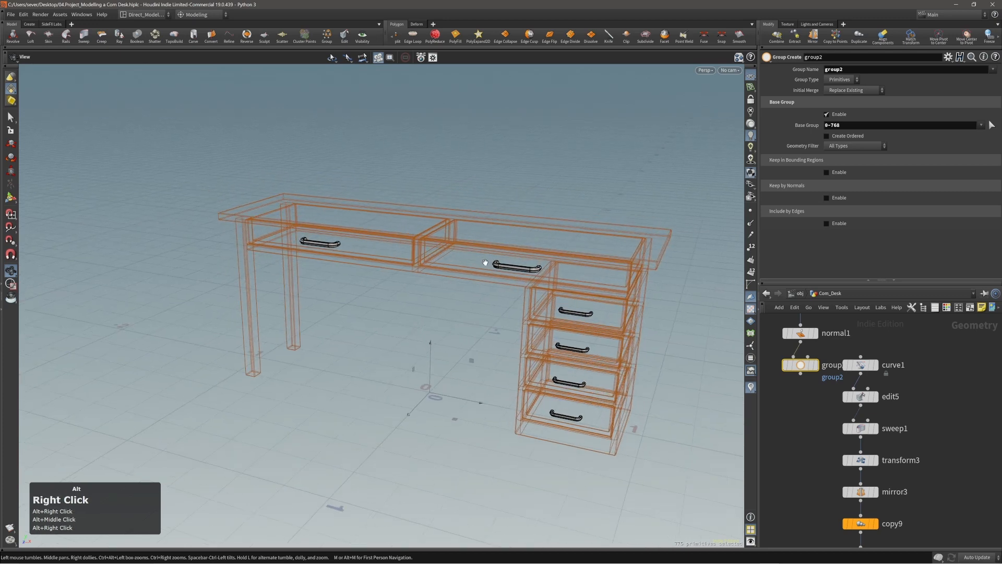
{"action": "key", "text": "w"}
{"action": "left_click_drag", "start_coordinate": [772, 351], "coordinate": [813, 379]}
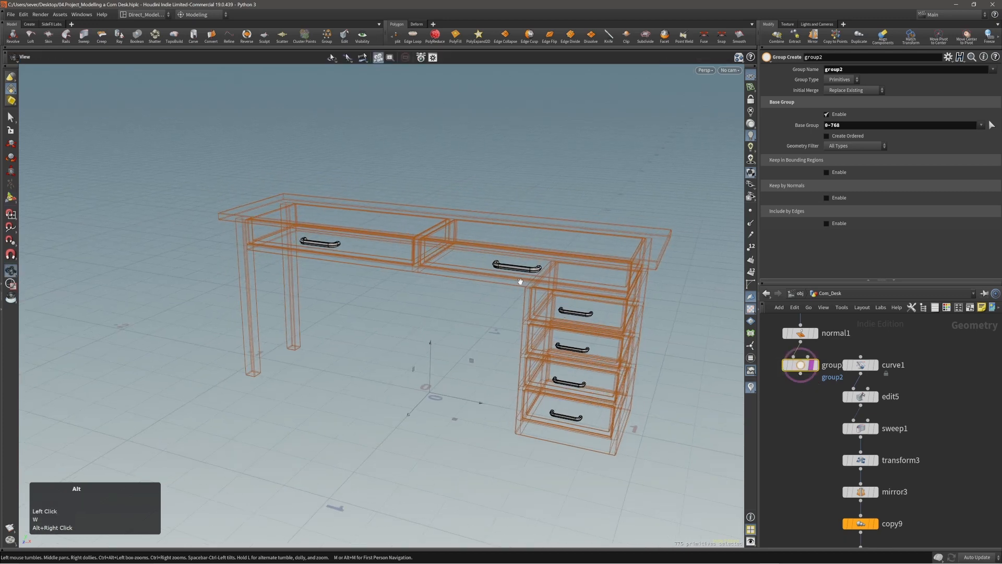
- Remove the desk body's group node from below normal1
{"action": "middle_click_drag", "start_coordinate": [520, 281], "coordinate": [488, 257], "text": "alt"}
{"action": "right_click_drag", "start_coordinate": [488, 257], "coordinate": [480, 250], "text": "alt"}
{"action": "left_click_drag", "start_coordinate": [480, 249], "coordinate": [454, 237], "text": "alt"}
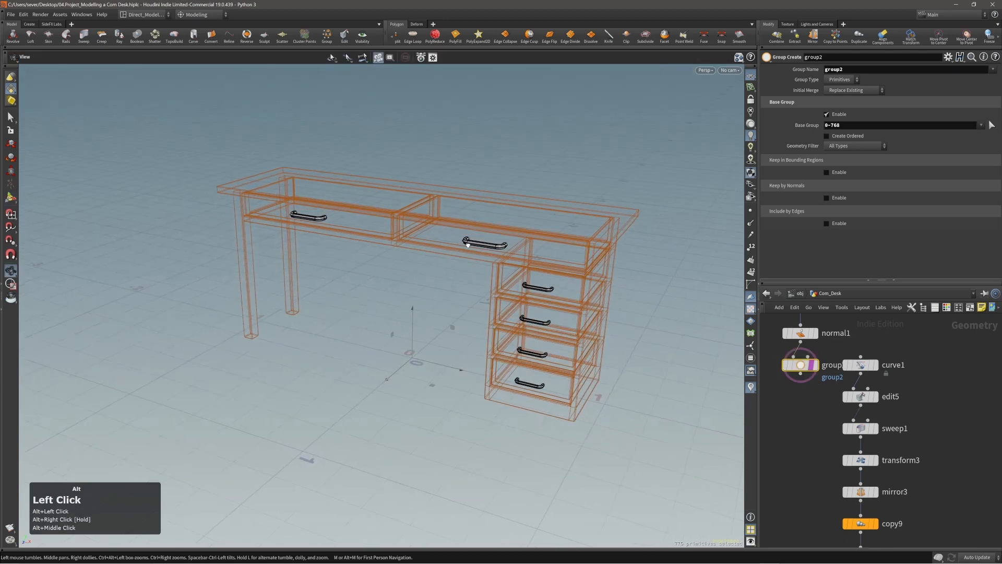
{"action": "key", "text": "Return"}
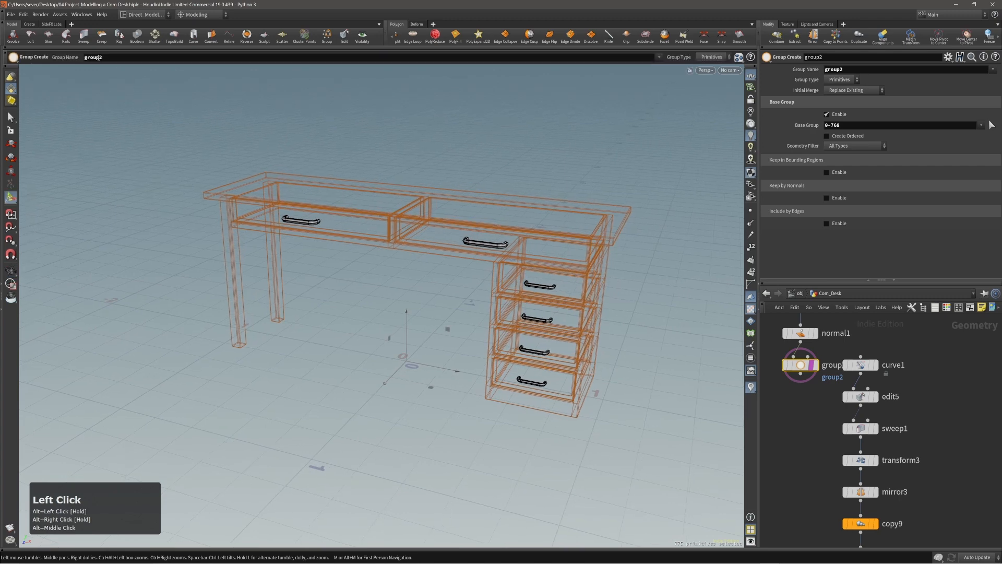
{"action": "key", "text": "alt+x"}
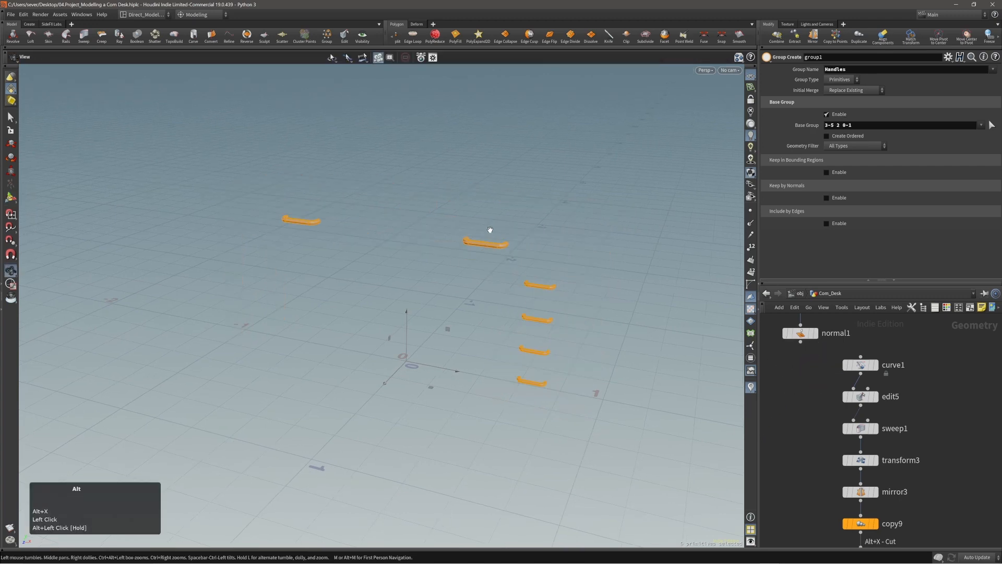
- Turn on the selectable template flag for normal1 so the desk body shows together with the handles
{"action": "right_click_drag", "start_coordinate": [490, 230], "coordinate": [493, 235], "text": "alt"}
{"action": "left_click", "coordinate": [814, 333]}
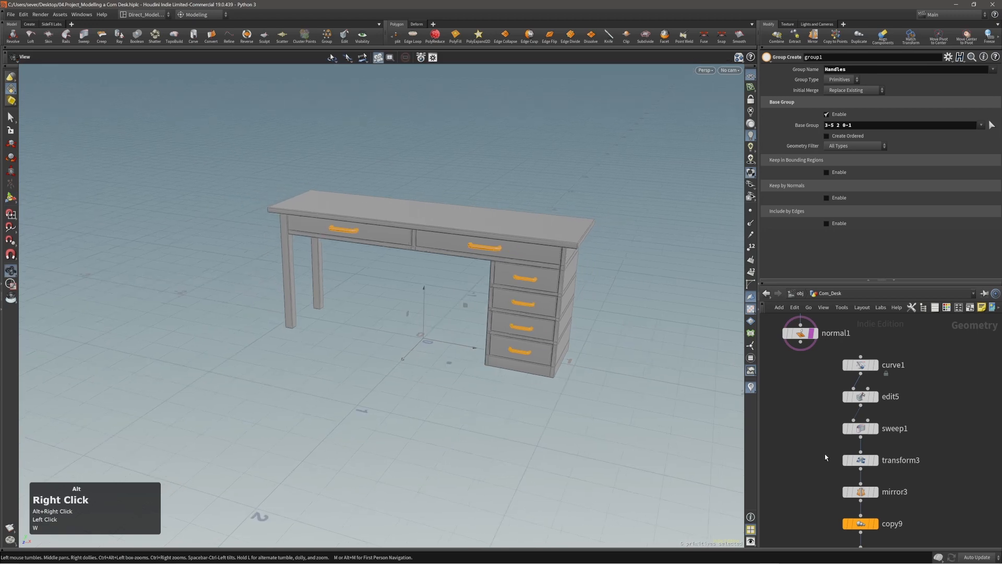
{"action": "middle_click_drag", "start_coordinate": [825, 453], "coordinate": [822, 397], "text": "alt"}
{"action": "right_click_drag", "start_coordinate": [822, 396], "coordinate": [812, 400], "text": "alt"}
{"action": "middle_click_drag", "start_coordinate": [812, 399], "coordinate": [814, 384], "text": "alt"}
{"action": "middle_click_drag", "start_coordinate": [586, 313], "coordinate": [577, 328], "text": "alt"}
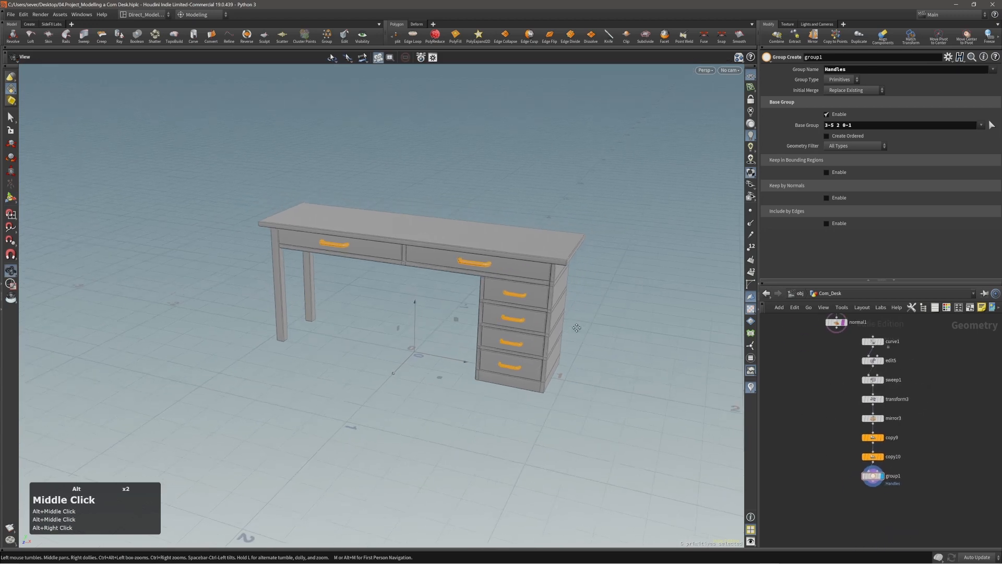
- Remove the Handles group node from below copy10
{"action": "right_click_drag", "start_coordinate": [506, 310], "coordinate": [498, 310], "text": "alt"}
{"action": "left_click", "coordinate": [871, 475]}
{"action": "key", "text": "alt+x"}
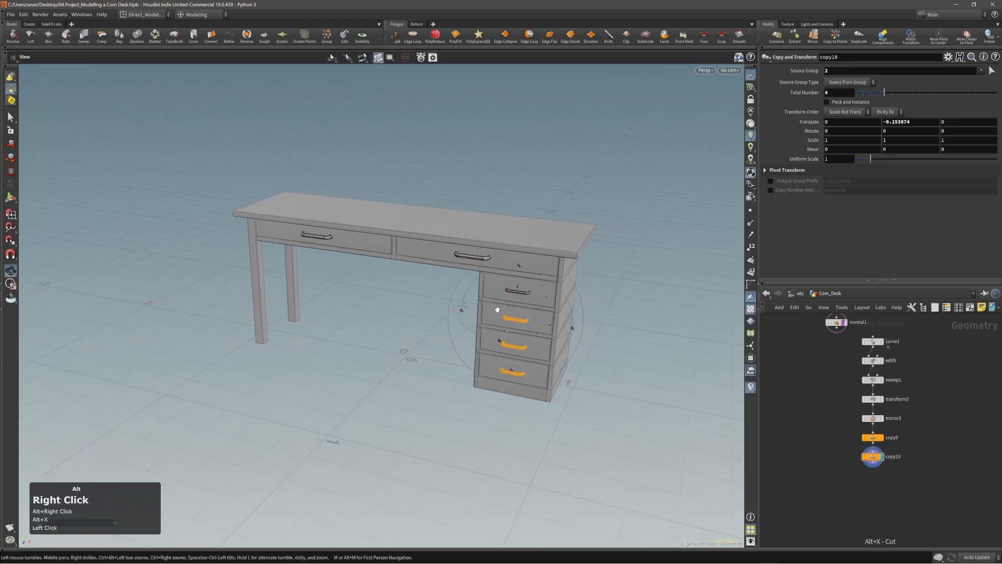
- Select all primitives of the desk body and handles and merge them into one branch using the Move tool
{"action": "middle_click_drag", "start_coordinate": [497, 309], "coordinate": [497, 298], "text": "alt"}
{"action": "left_click", "coordinate": [484, 311]}
{"action": "right_click_drag", "start_coordinate": [483, 311], "coordinate": [502, 299], "text": "alt"}
{"action": "key", "text": "3"}
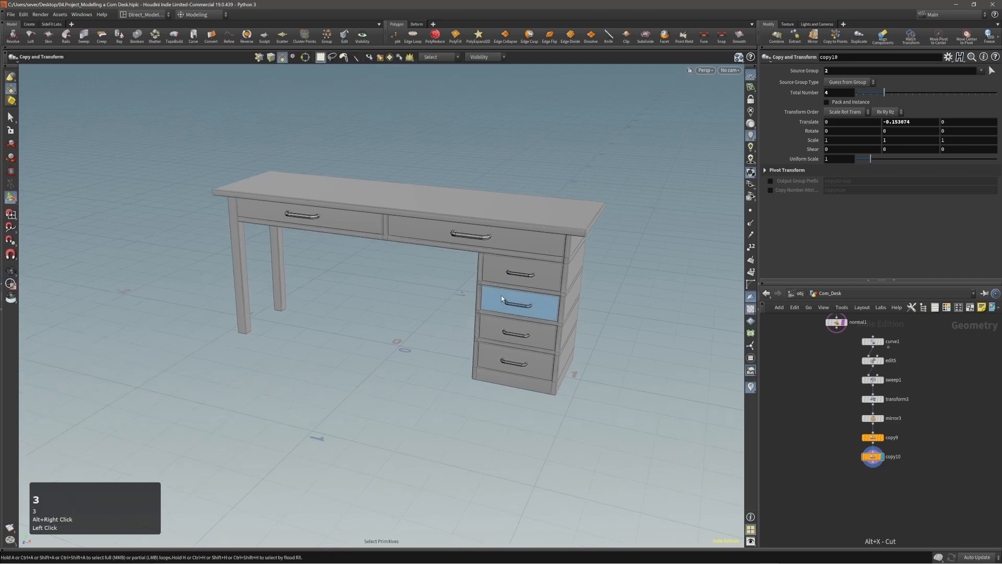
{"action": "key", "text": "n"}
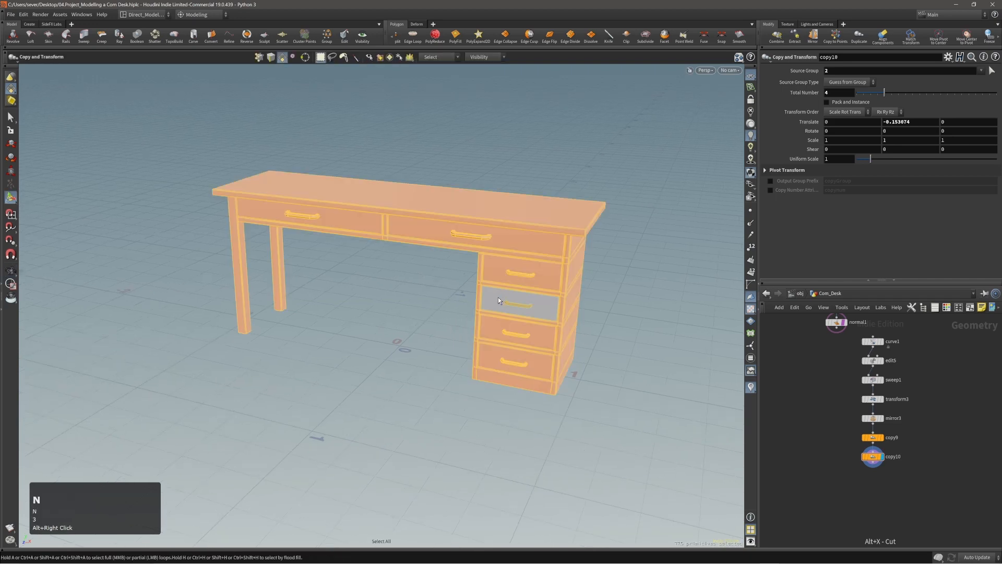
{"action": "left_click", "coordinate": [517, 298]}
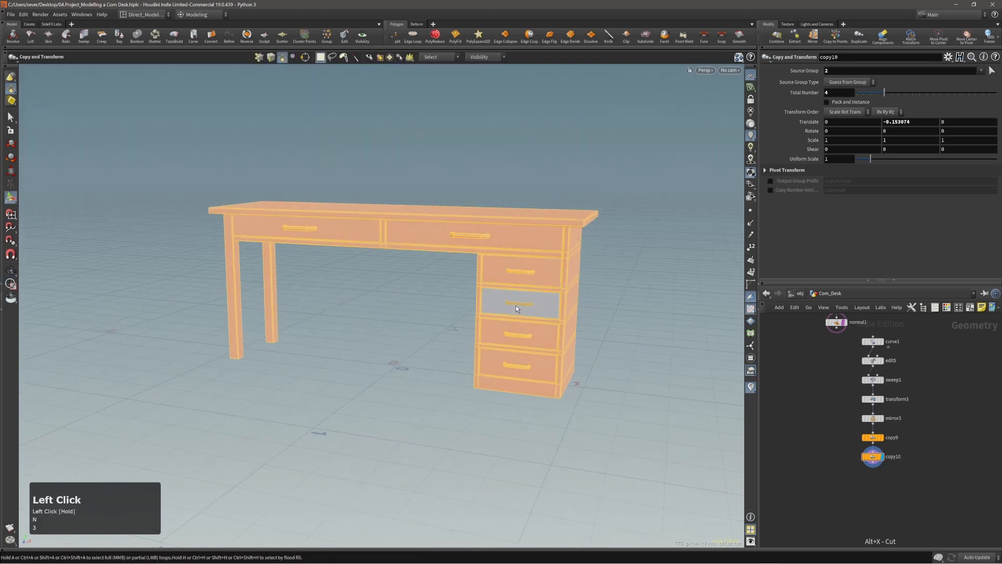
{"action": "key", "text": "t"}
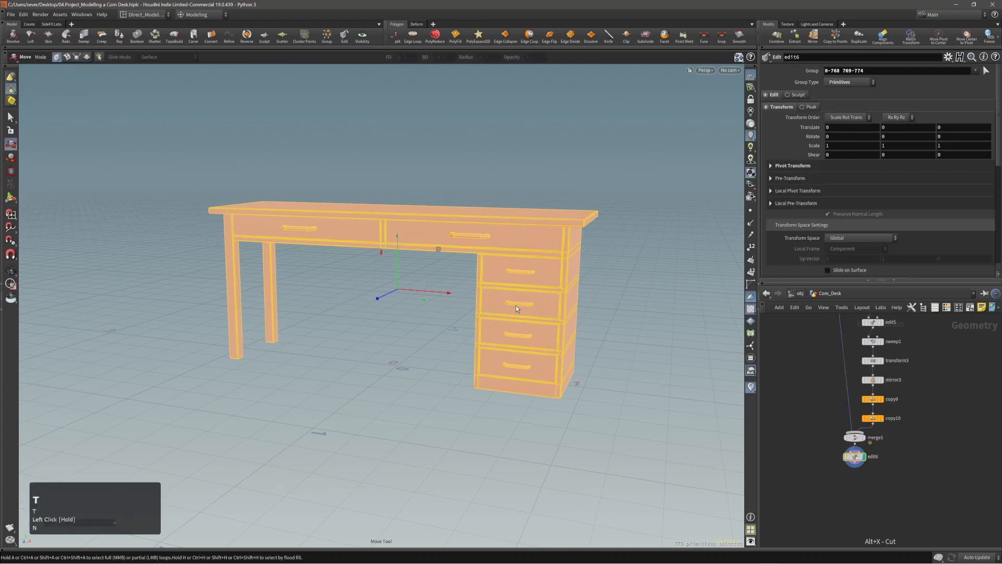
{"action": "right_click_drag", "start_coordinate": [456, 269], "coordinate": [478, 272], "text": "alt"}
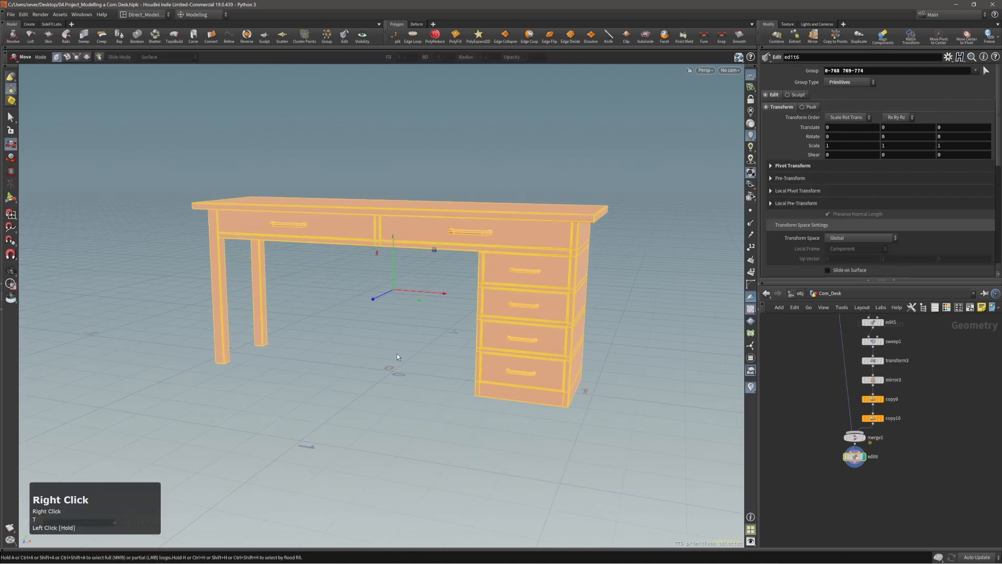
- Lay out the node network automatically and frame the merge1 and edit6 nodes
{"action": "middle_click_drag", "start_coordinate": [919, 359], "coordinate": [927, 416]}
{"action": "right_click_drag", "start_coordinate": [928, 416], "coordinate": [920, 417]}
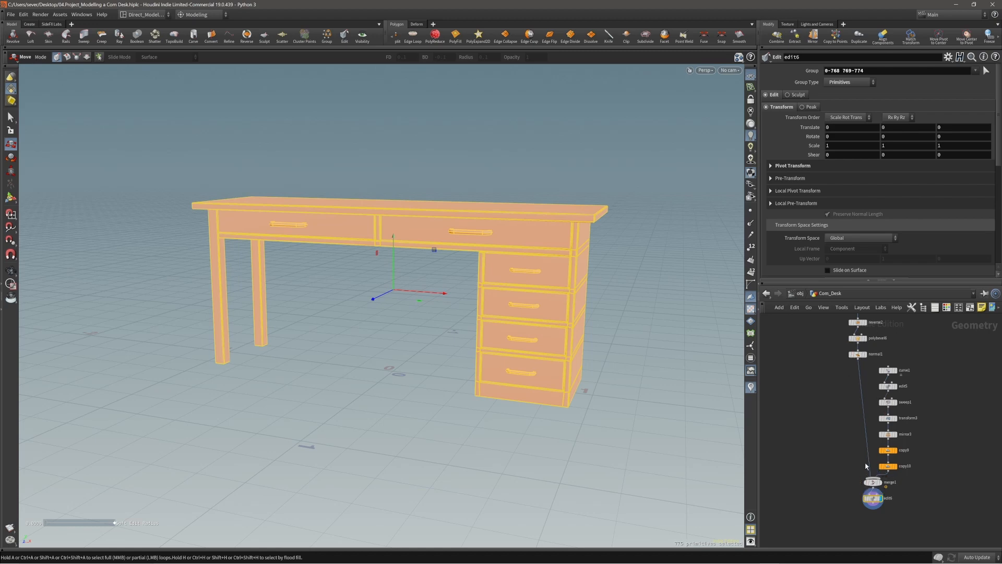
{"action": "key", "text": "l"}
{"action": "middle_click_drag", "start_coordinate": [906, 487], "coordinate": [909, 432]}
{"action": "right_click_drag", "start_coordinate": [909, 432], "coordinate": [919, 426]}
{"action": "middle_click_drag", "start_coordinate": [919, 426], "coordinate": [926, 430]}
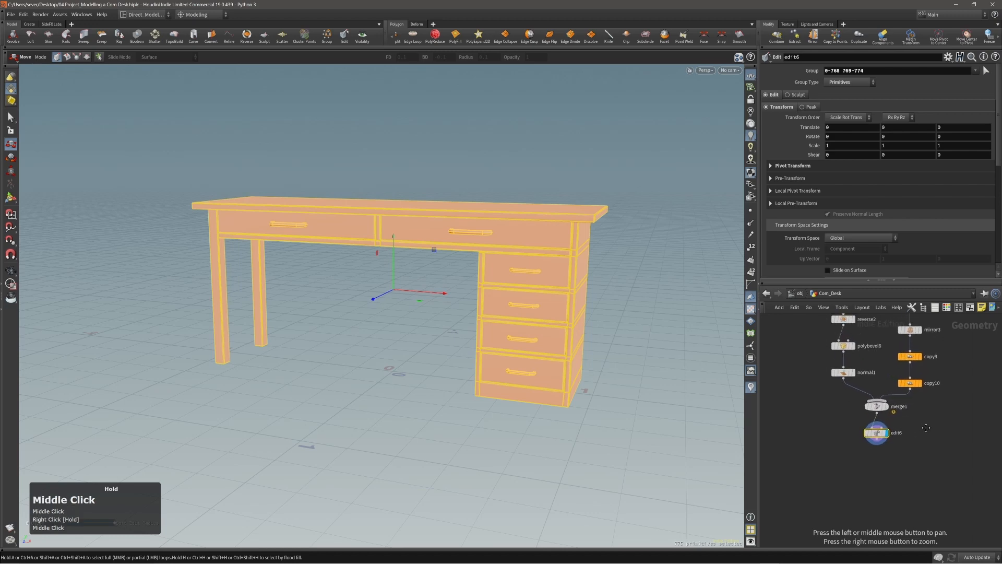
{"action": "right_click_drag", "start_coordinate": [932, 431], "coordinate": [914, 434]}
{"action": "middle_click_drag", "start_coordinate": [915, 433], "coordinate": [873, 430]}
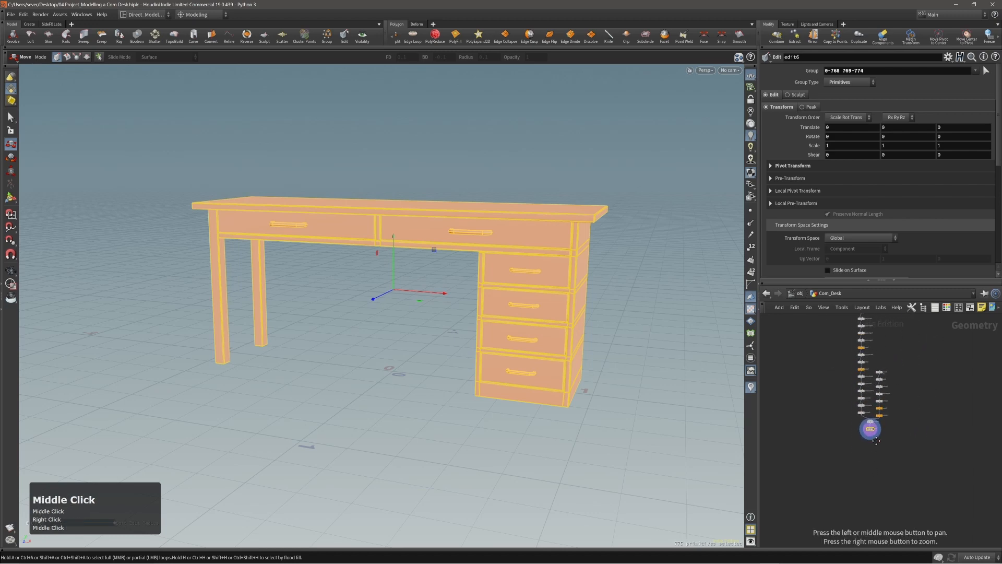
{"action": "key", "text": "f"}
{"action": "left_click", "coordinate": [911, 468]}
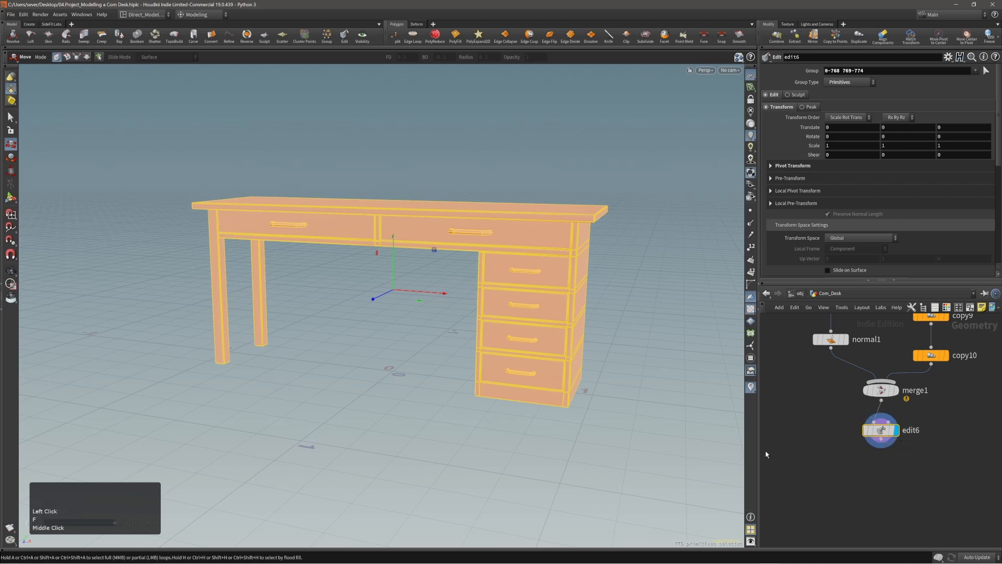
- Select all six drawer handles as primitives on the merged desk
{"action": "right_click_drag", "start_coordinate": [431, 349], "coordinate": [429, 300], "text": "alt"}
{"action": "left_click_drag", "start_coordinate": [429, 300], "coordinate": [380, 281], "text": "alt"}
{"action": "key", "text": "3"}
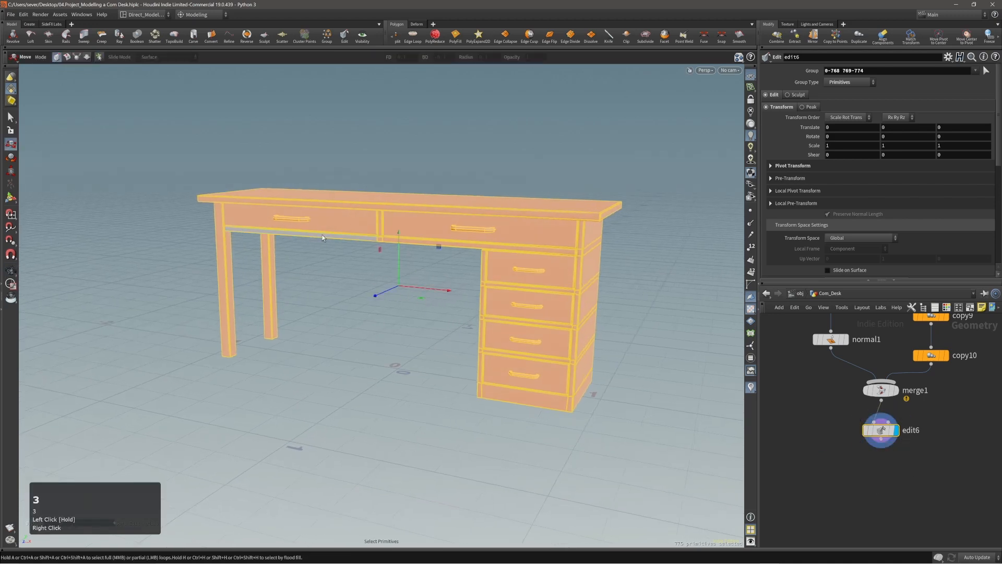
{"action": "left_click", "coordinate": [290, 219]}
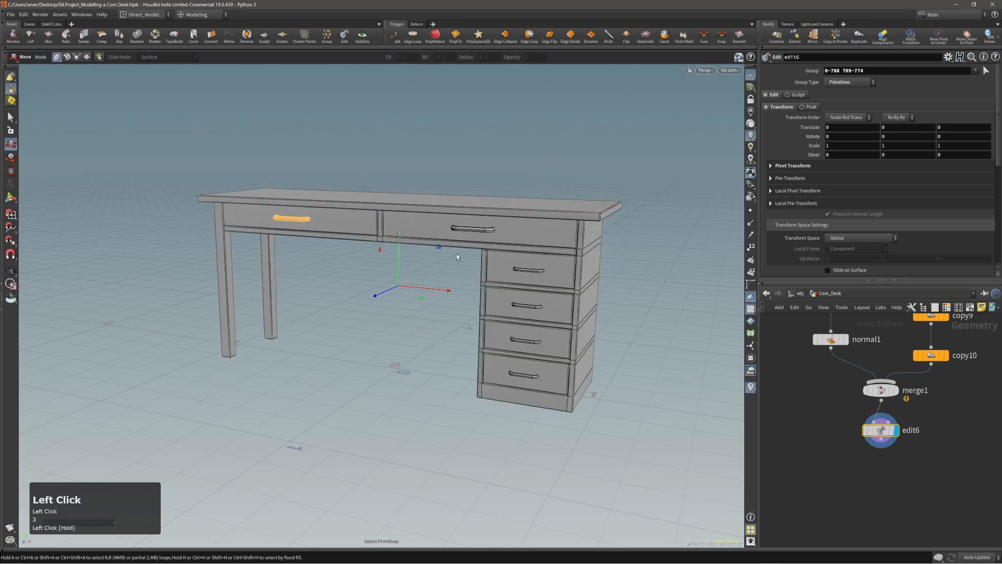
{"action": "left_click", "coordinate": [473, 229], "text": "shift"}
{"action": "left_click", "coordinate": [537, 273], "text": "shift"}
{"action": "left_click", "coordinate": [528, 307], "text": "shift"}
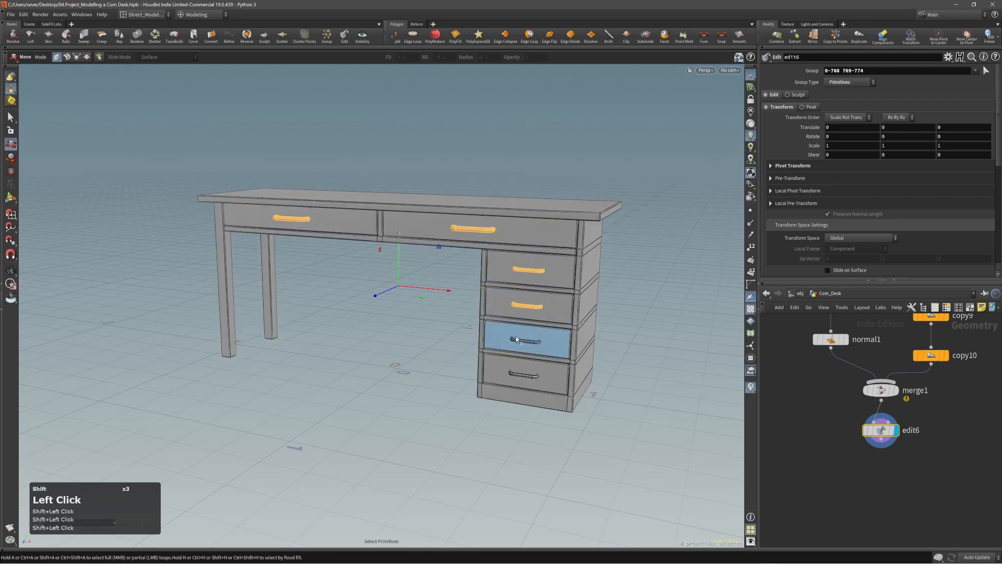
{"action": "left_click", "coordinate": [517, 341], "text": "shift"}
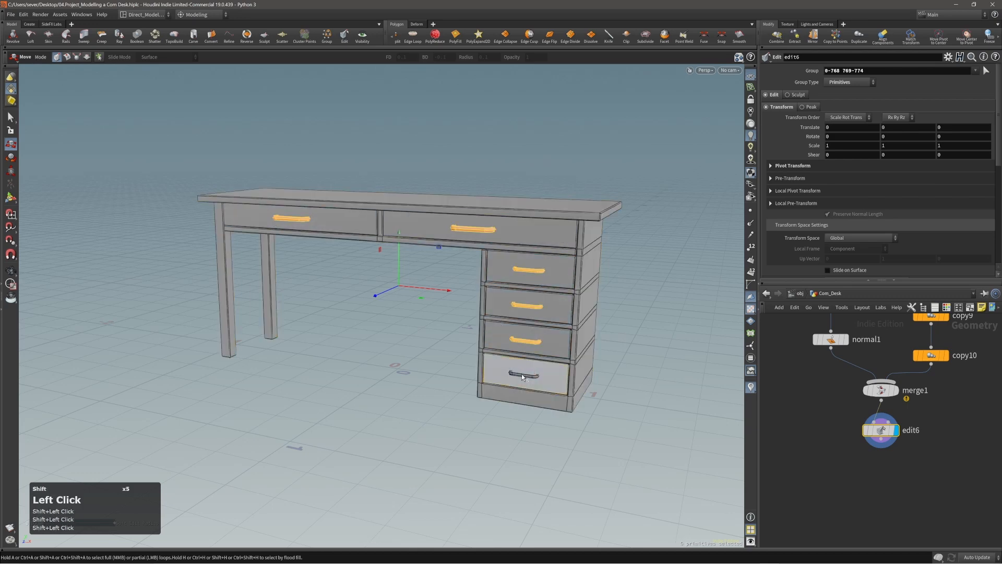
{"action": "left_click", "coordinate": [522, 377], "text": "shift"}
- Start Group Create after the merge and build a primitive group from all six drawer handles
{"action": "key", "text": "c"}
{"action": "left_click", "coordinate": [509, 334]}
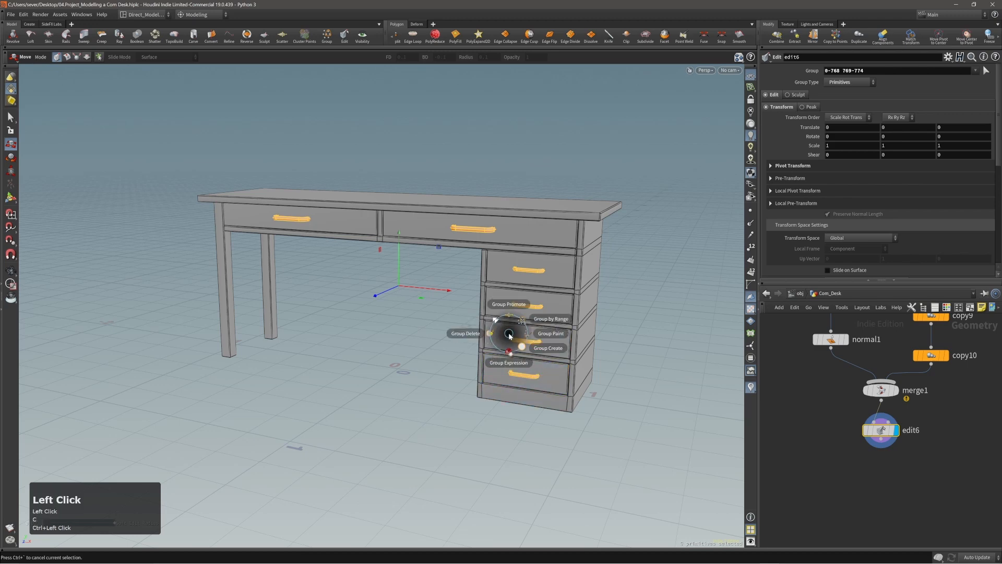
{"action": "left_click", "coordinate": [522, 346]}
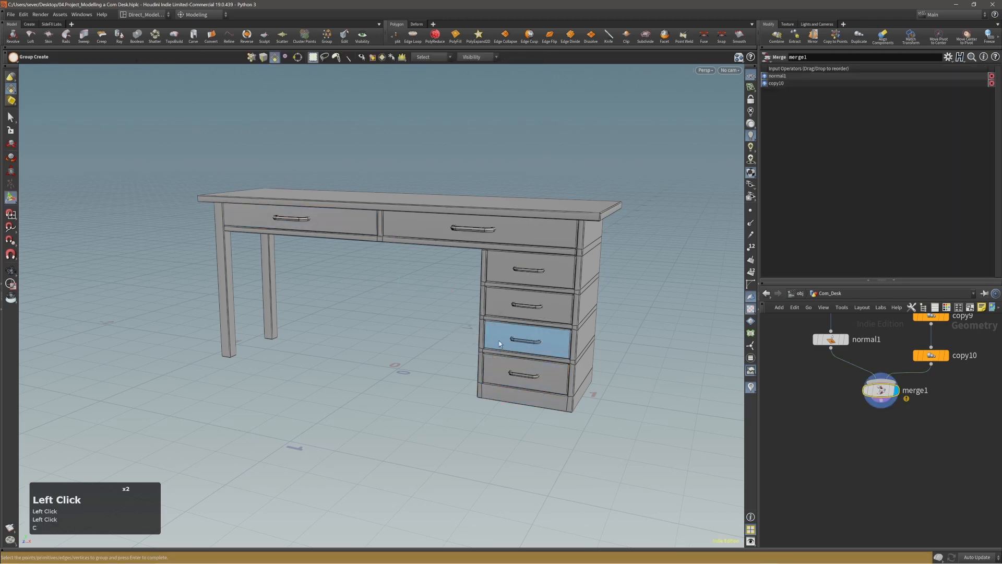
{"action": "left_click", "coordinate": [522, 376]}
{"action": "left_click", "coordinate": [528, 345], "text": "shift"}
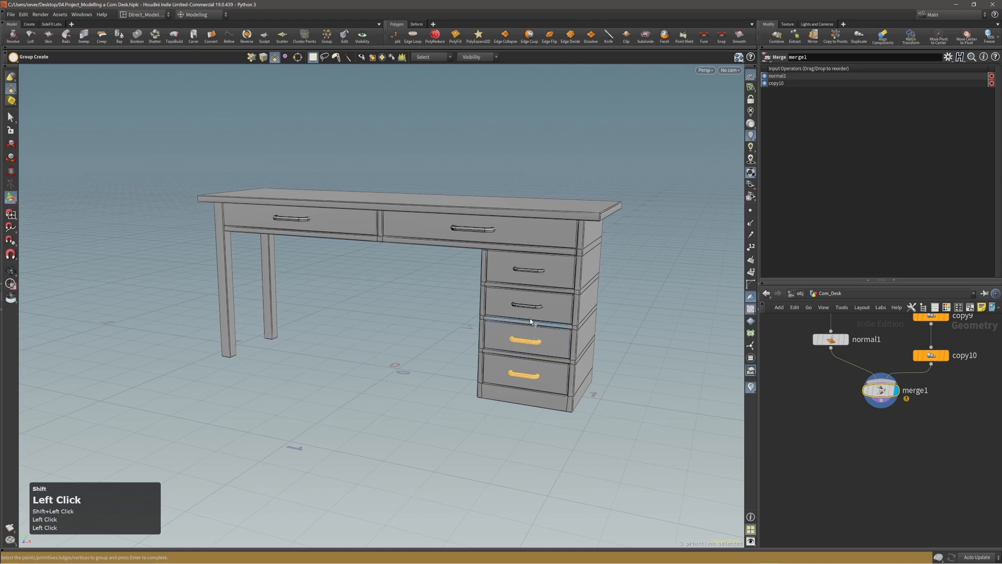
{"action": "left_click", "coordinate": [527, 306], "text": "shift"}
{"action": "left_click", "coordinate": [529, 270], "text": "shift"}
{"action": "left_click", "coordinate": [472, 228], "text": "shift"}
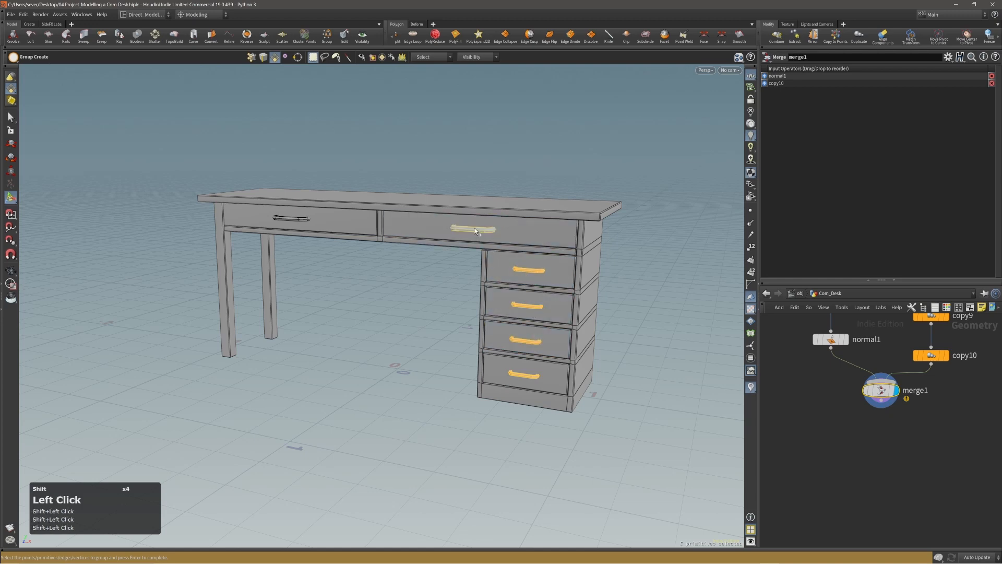
{"action": "key", "text": "Return"}
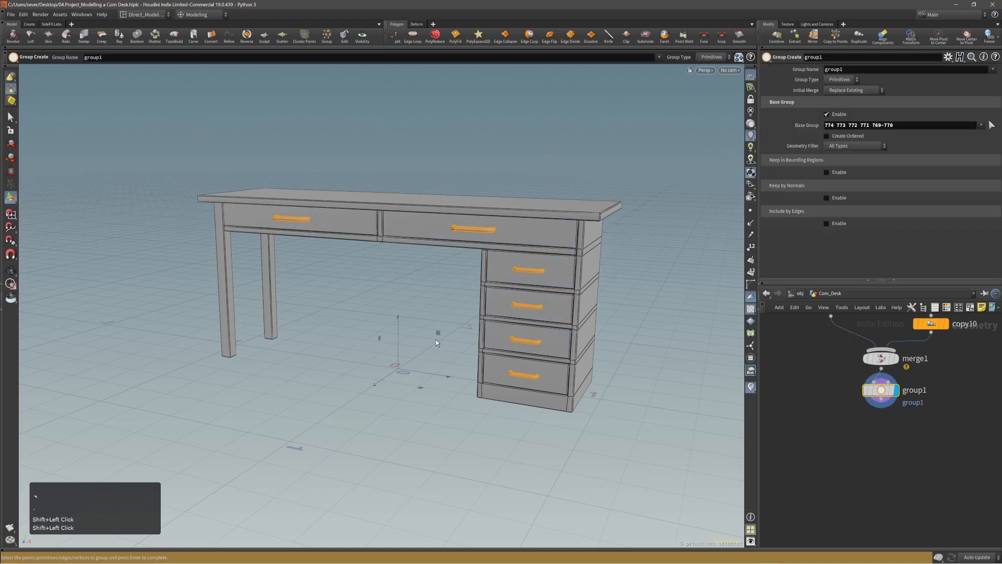
- Name the merged desk's handle group Handels
{"action": "middle_click_drag", "start_coordinate": [436, 339], "coordinate": [438, 353]}
{"action": "double_click", "coordinate": [93, 57]}
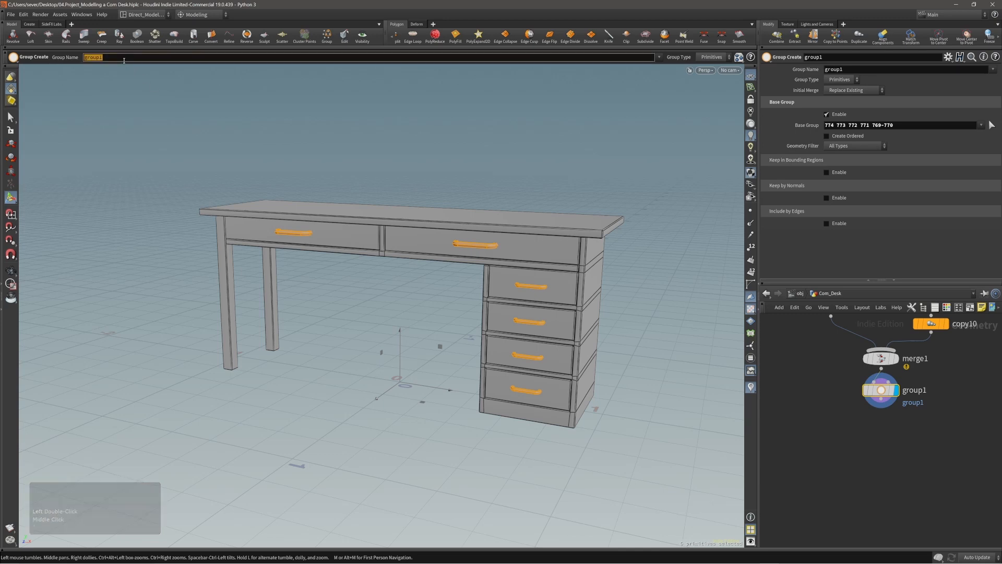
{"action": "type", "text": "Handel"}
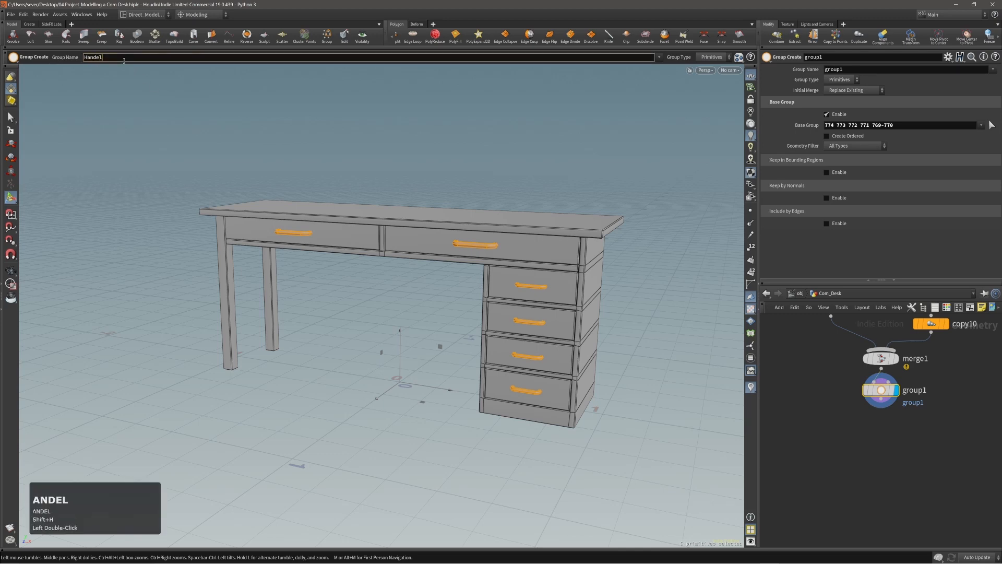
{"action": "type", "text": "s"}
{"action": "key", "text": "Return"}
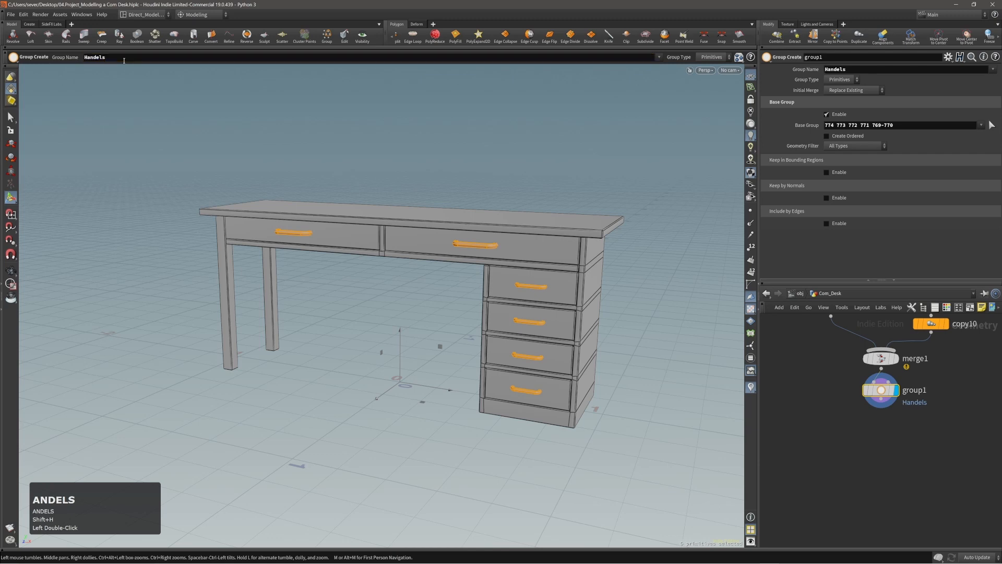
- Invert the handle selection and create a second primitive group from the desk body
{"action": "left_click_drag", "start_coordinate": [386, 236], "coordinate": [412, 239], "text": "alt"}
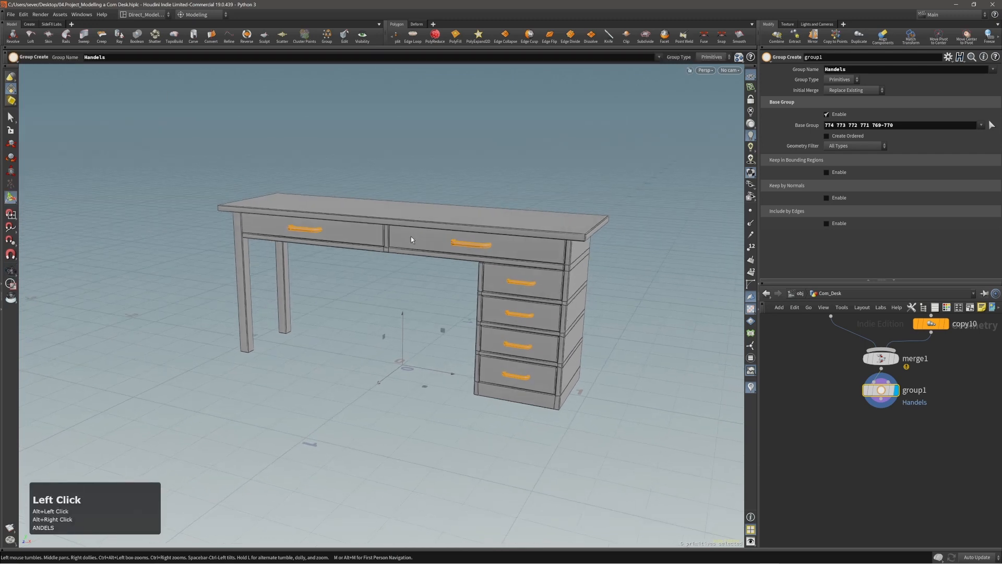
{"action": "key", "text": "s"}
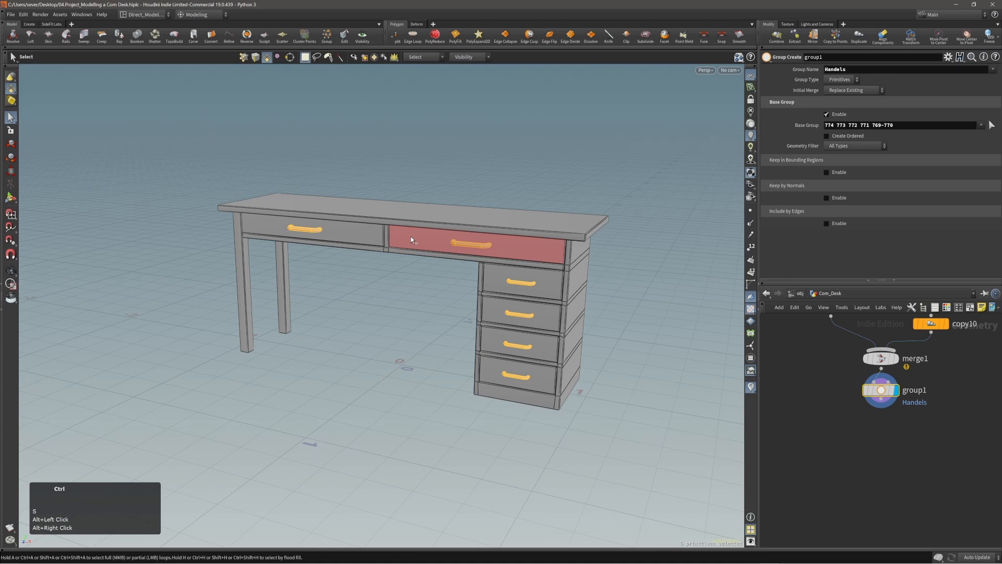
{"action": "key", "text": "ctrl+i"}
{"action": "key", "text": "q"}
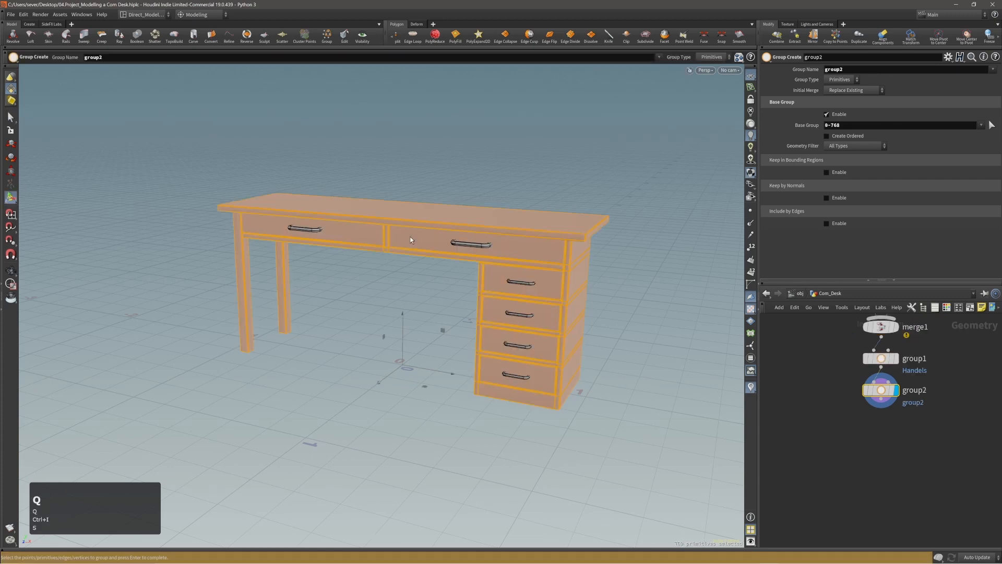
- Name the desk body's group Desk
{"action": "double_click", "coordinate": [94, 57]}
{"action": "type", "text": "De"}
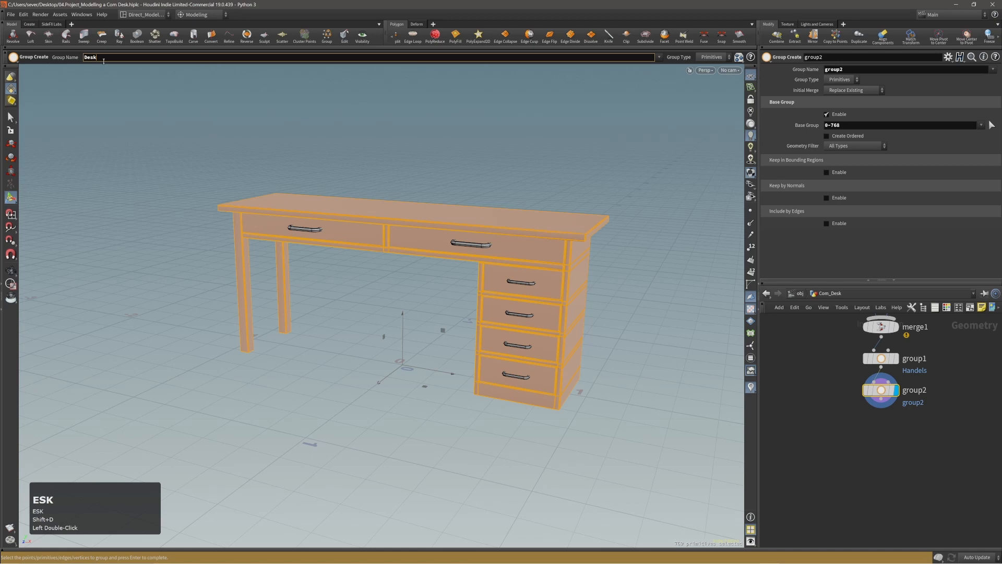
{"action": "type", "text": "sk"}
{"action": "key", "text": "Return"}
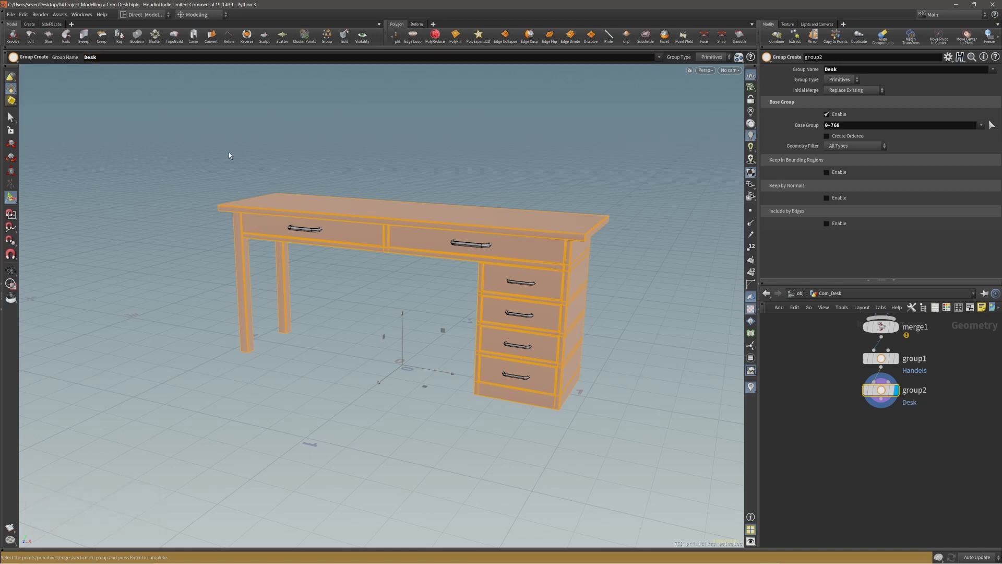
- Switch primitive selection to geometry groups so the group list shows in the viewport
{"action": "right_click_drag", "start_coordinate": [228, 152], "coordinate": [327, 205], "text": "alt"}
{"action": "middle_click_drag", "start_coordinate": [328, 205], "coordinate": [325, 214], "text": "alt"}
{"action": "key", "text": "s"}
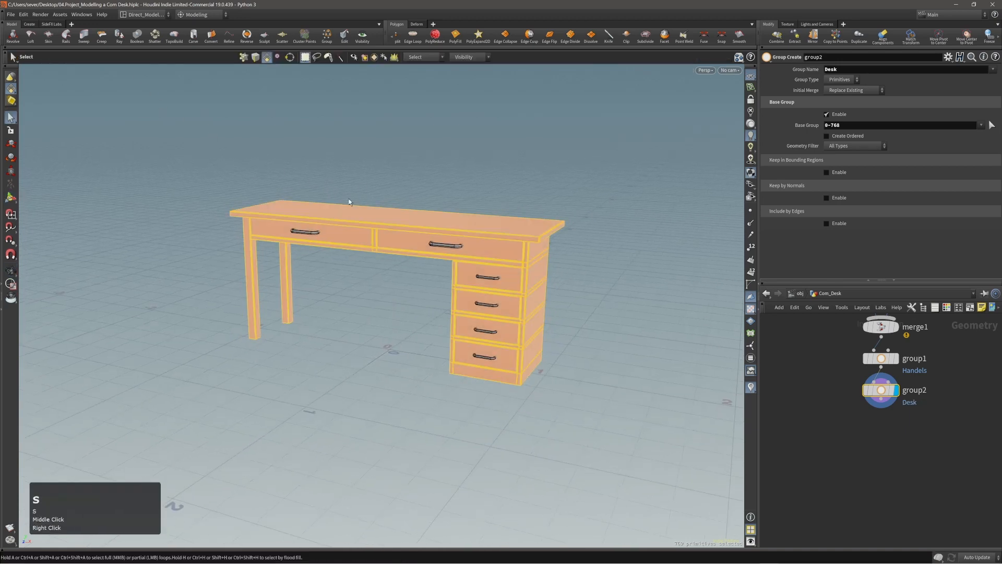
{"action": "left_click", "coordinate": [423, 57]}
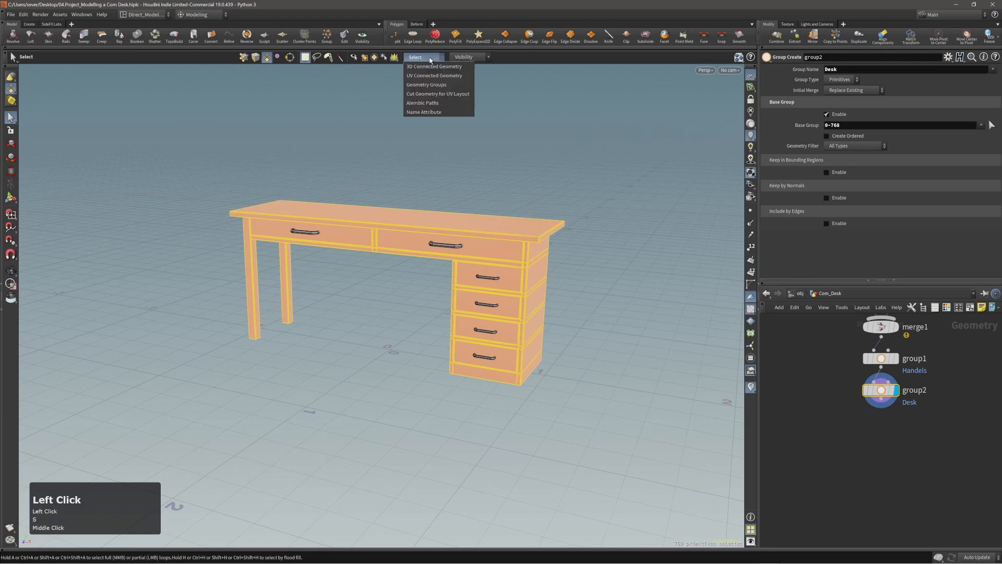
{"action": "left_click", "coordinate": [427, 85]}
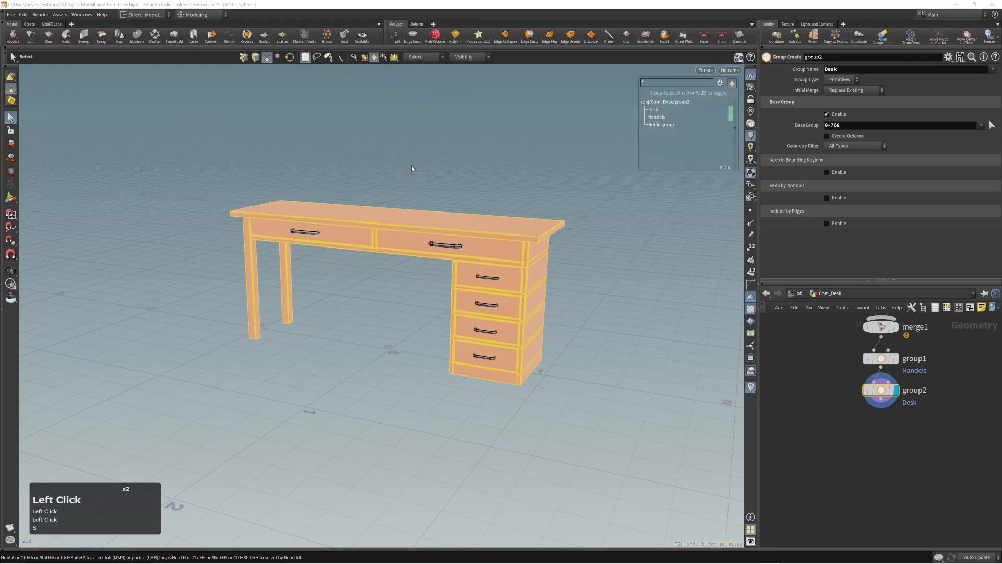
{"action": "right_click_drag", "start_coordinate": [404, 168], "coordinate": [395, 192], "text": "alt"}
{"action": "left_click_drag", "start_coordinate": [396, 192], "coordinate": [403, 196], "text": "alt"}
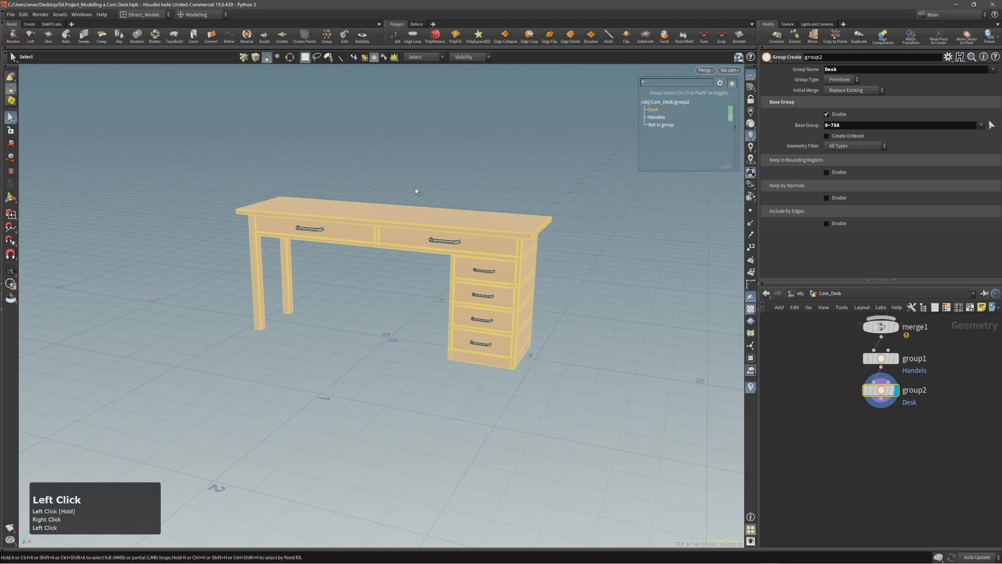
- Add a Material node for the selected Desk group
{"action": "left_click", "coordinate": [479, 227]}
{"action": "key", "text": "Tab"}
{"action": "type", "text": "mate"}
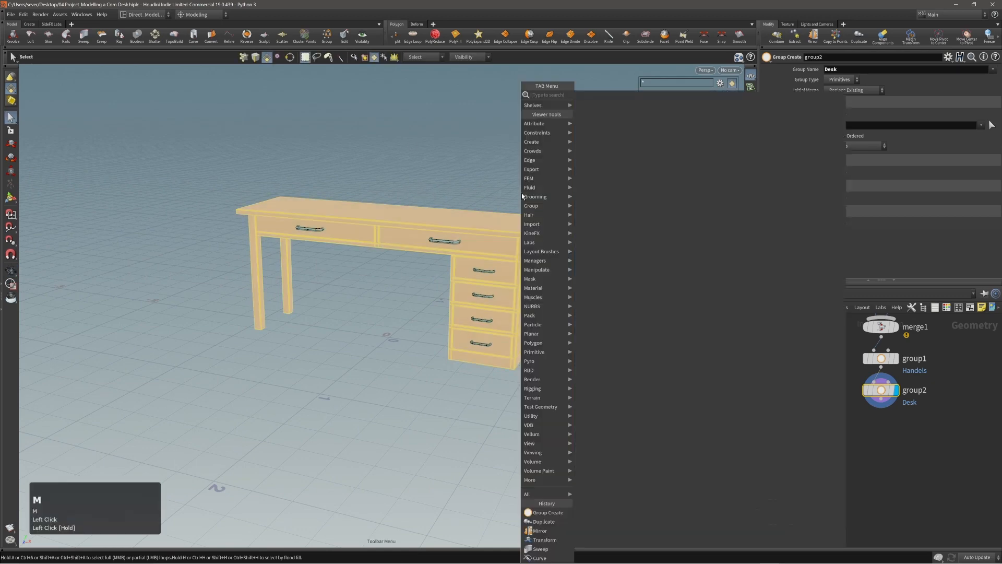
{"action": "key", "text": "Return"}
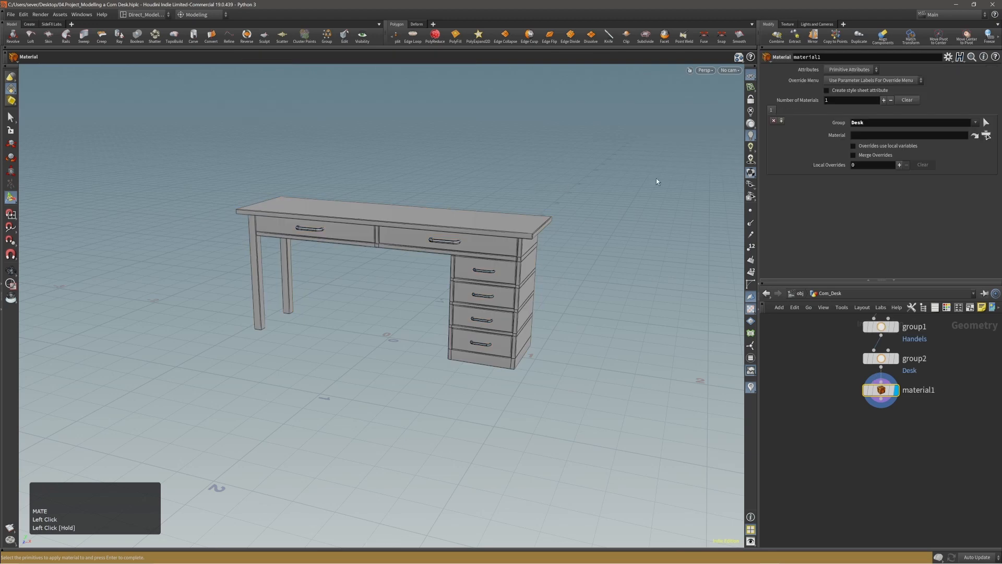
- Add a second Material node for the Handels group, selected from the desk's drawer handles
{"action": "middle_click_drag", "start_coordinate": [398, 277], "coordinate": [420, 232], "text": "alt"}
{"action": "right_click_drag", "start_coordinate": [420, 233], "coordinate": [422, 225], "text": "alt"}
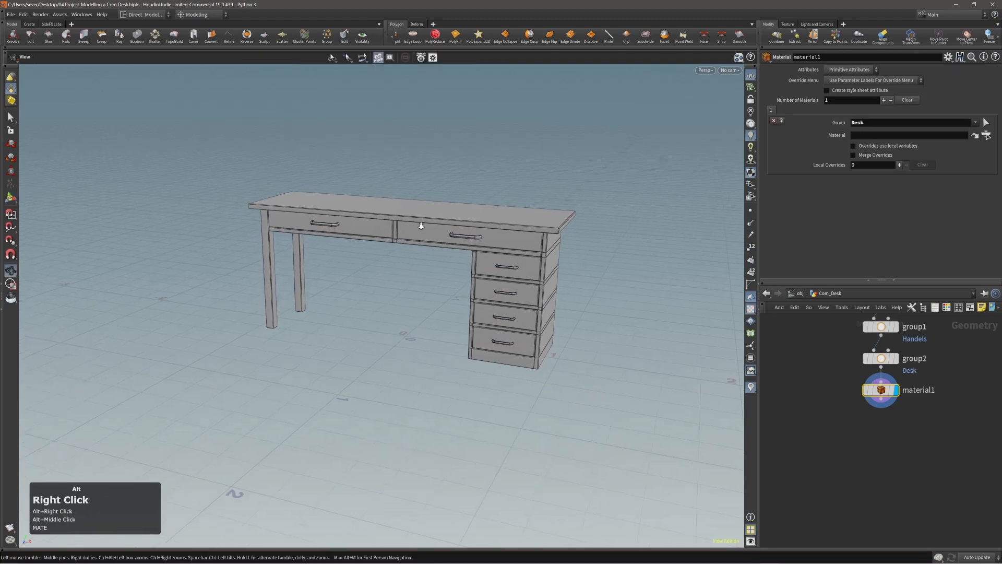
{"action": "left_click", "coordinate": [463, 239]}
{"action": "left_click", "coordinate": [464, 226], "text": "alt"}
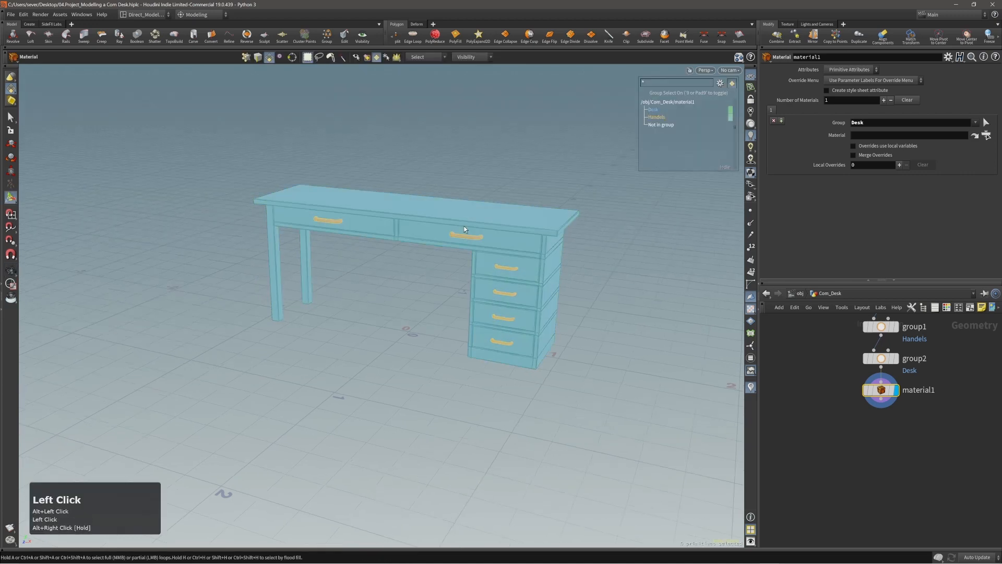
{"action": "key", "text": "q"}
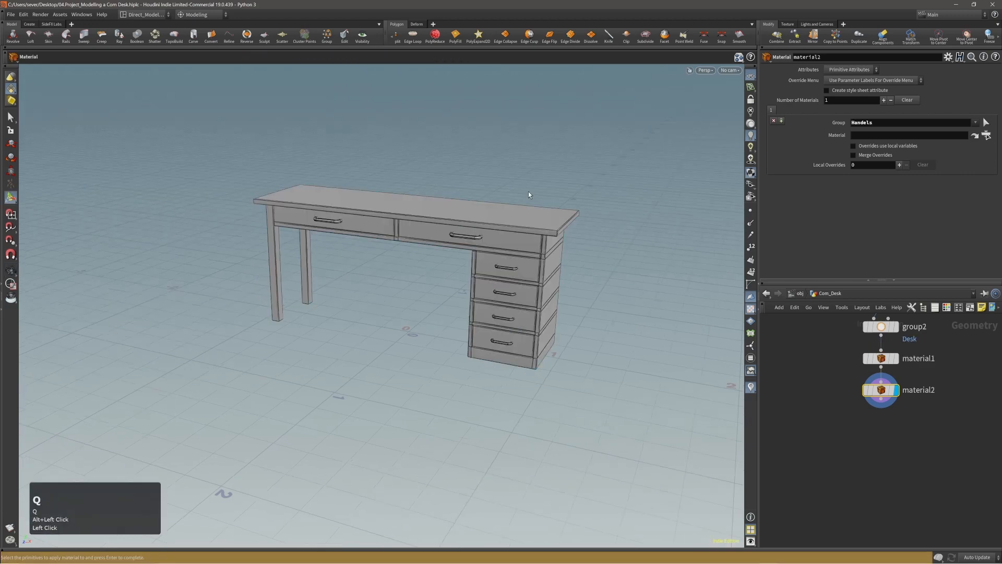
- Rename the two Material nodes Desk and Handels to match the groups they are assigned to
{"action": "triple_click", "coordinate": [868, 123]}
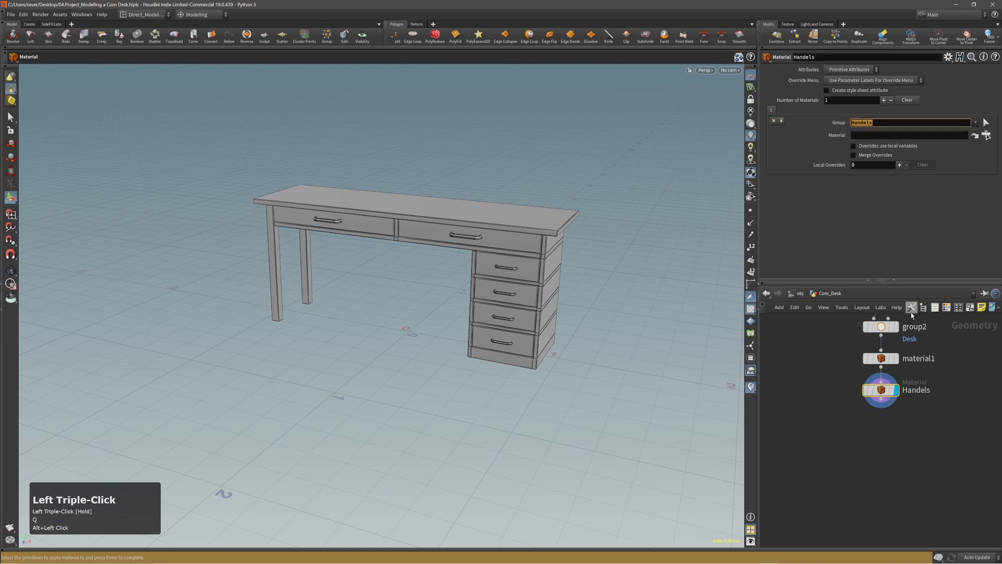
{"action": "key", "text": "Page_Up"}
{"action": "left_click_drag", "start_coordinate": [859, 124], "coordinate": [815, 57]}
{"action": "key", "text": "Page_Down"}
{"action": "right_click", "coordinate": [453, 220], "text": "alt"}
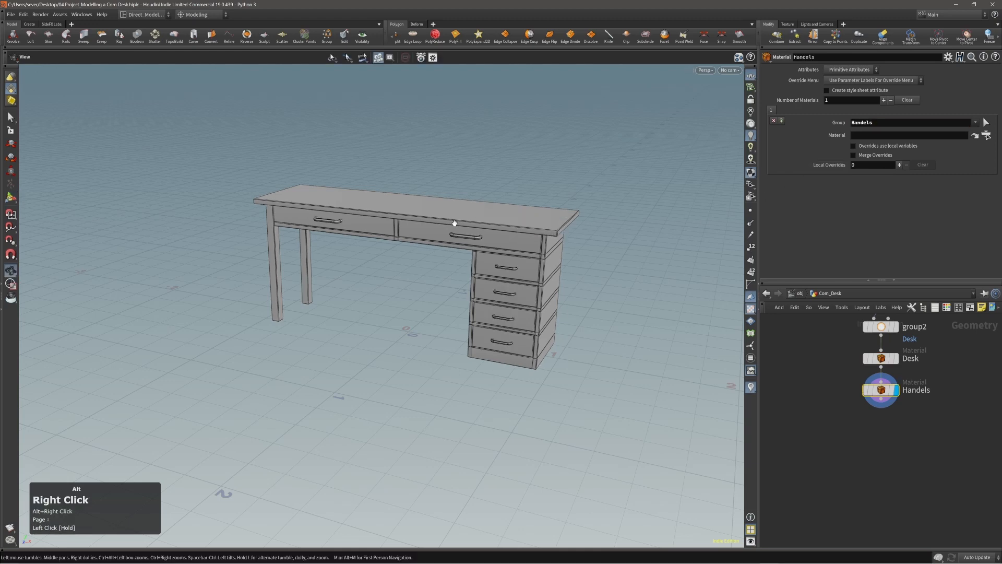
{"action": "middle_click_drag", "start_coordinate": [452, 219], "coordinate": [454, 235], "text": "alt"}
{"action": "right_click_drag", "start_coordinate": [455, 235], "coordinate": [439, 236], "text": "alt"}
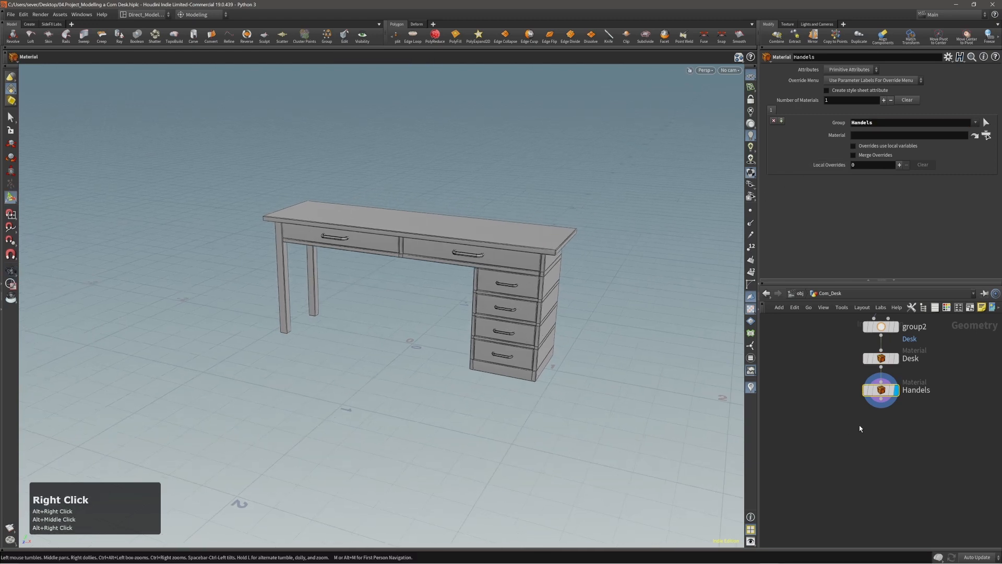
- Move the group and material nodes down and insert a Normal node between the merge and the first group node
{"action": "middle_click_drag", "start_coordinate": [854, 386], "coordinate": [845, 418], "text": "alt"}
{"action": "middle_click_drag", "start_coordinate": [825, 361], "coordinate": [838, 379], "text": "alt"}
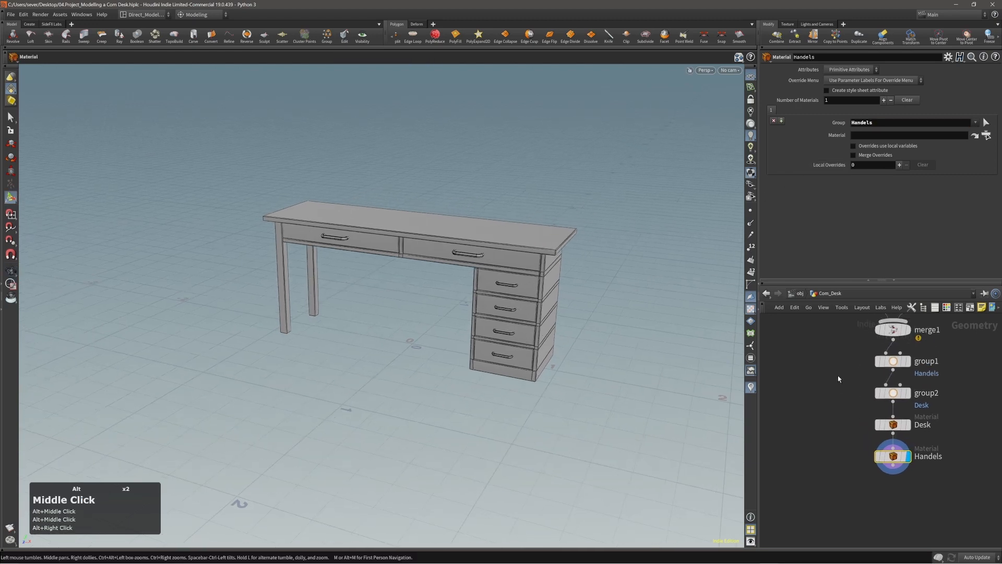
{"action": "left_click_drag", "start_coordinate": [830, 353], "coordinate": [904, 498]}
{"action": "left_click_drag", "start_coordinate": [898, 364], "coordinate": [899, 450]}
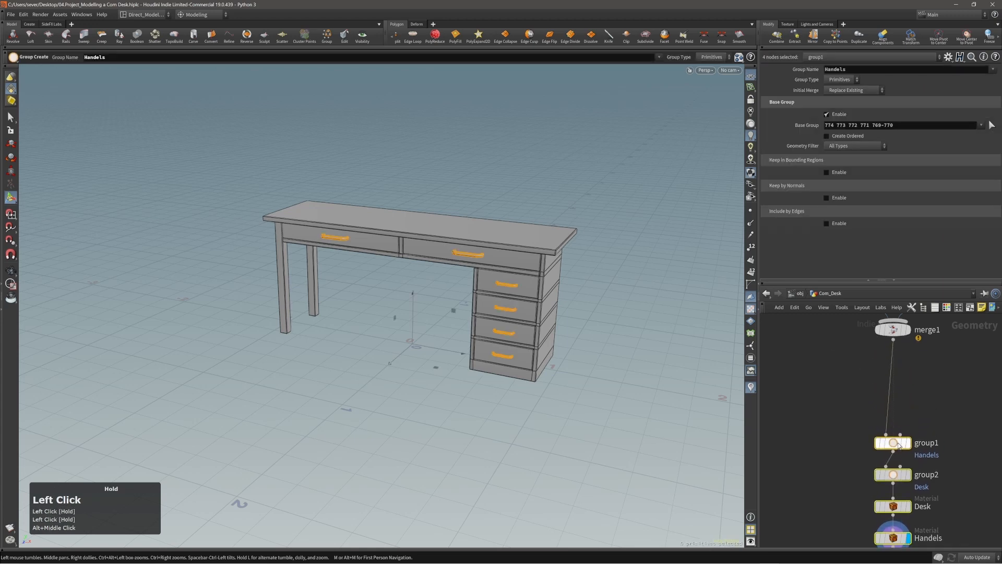
{"action": "key", "text": "Tab"}
{"action": "type", "text": "nor"}
{"action": "key", "text": "Return"}
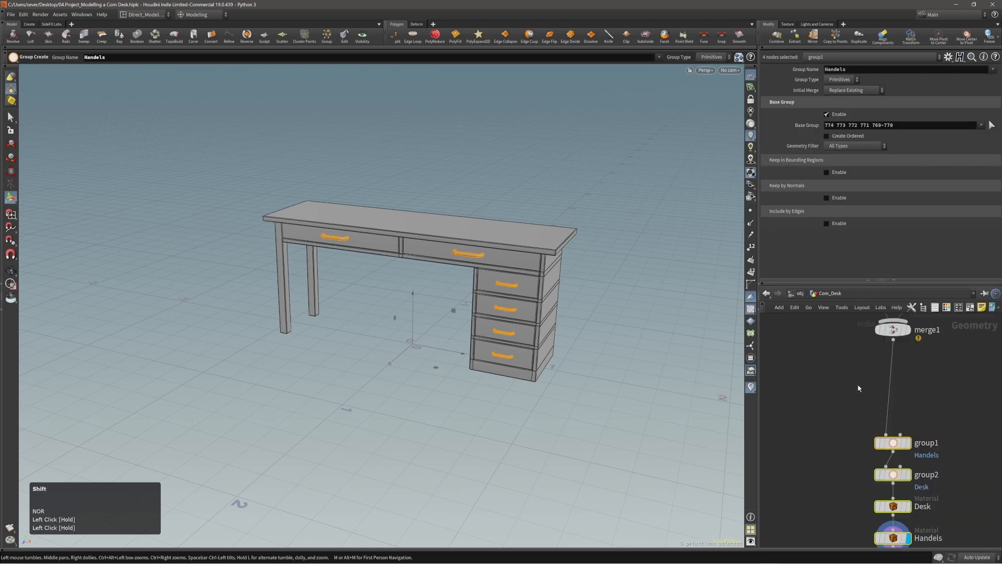
{"action": "left_click_drag", "start_coordinate": [954, 506], "coordinate": [894, 380]}
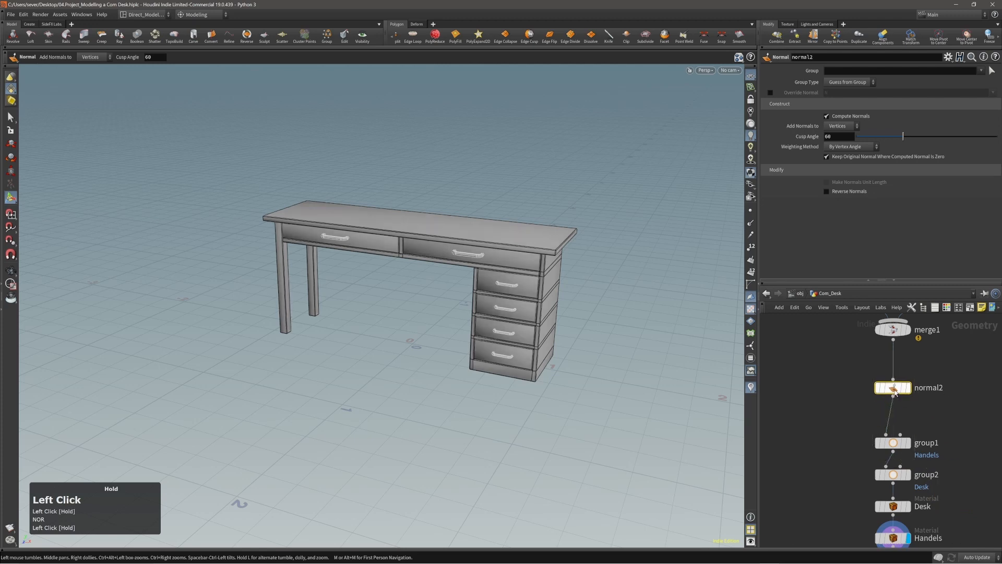
- Set the Normal node's weighting method to By Face Area and its cusp angle to 38.2
{"action": "left_click", "coordinate": [852, 147]}
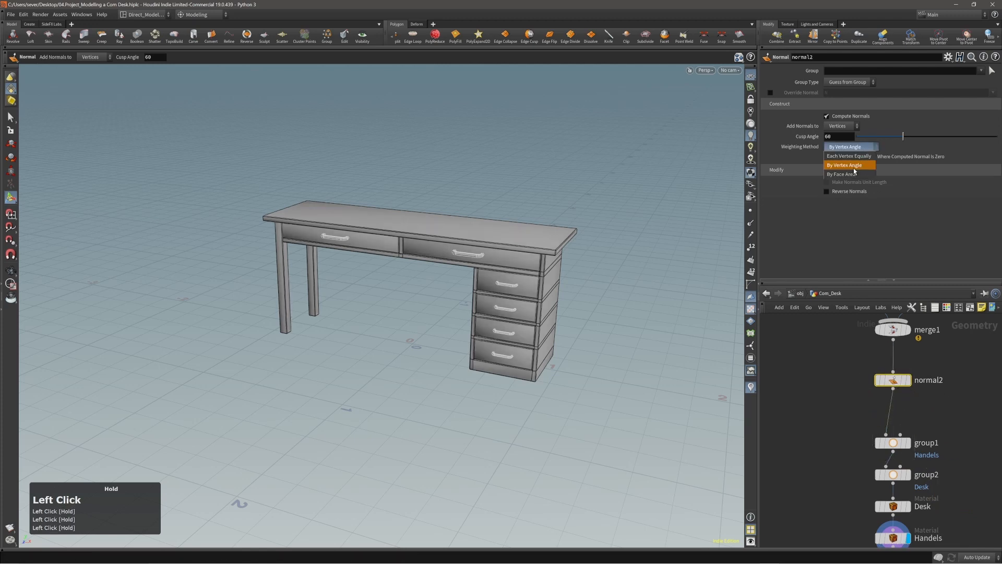
{"action": "left_click", "coordinate": [849, 166]}
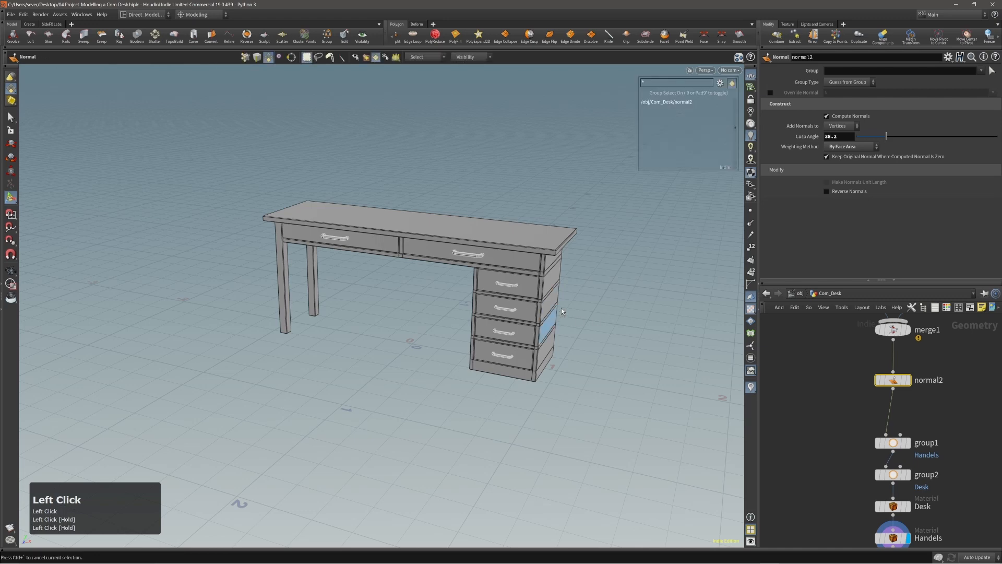
{"action": "key", "text": "Escape"}
- Turn off geometry group selection in the viewport and examine the shading of the desk
{"action": "left_click_drag", "start_coordinate": [570, 320], "coordinate": [528, 293], "text": "alt"}
{"action": "key", "text": "s"}
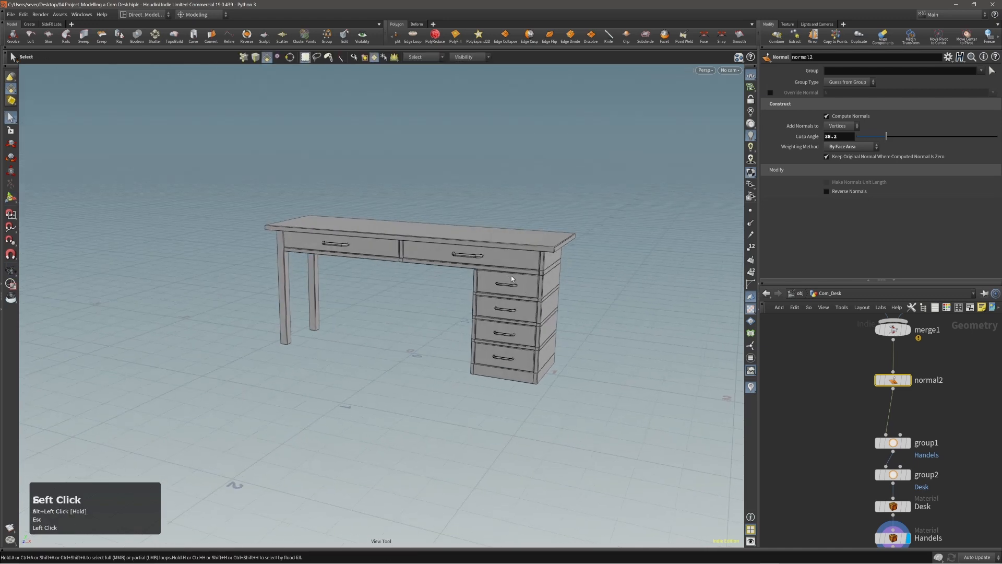
{"action": "left_click", "coordinate": [510, 271], "text": "alt"}
{"action": "left_click", "coordinate": [376, 57]}
{"action": "right_click_drag", "start_coordinate": [479, 228], "coordinate": [570, 232], "text": "alt"}
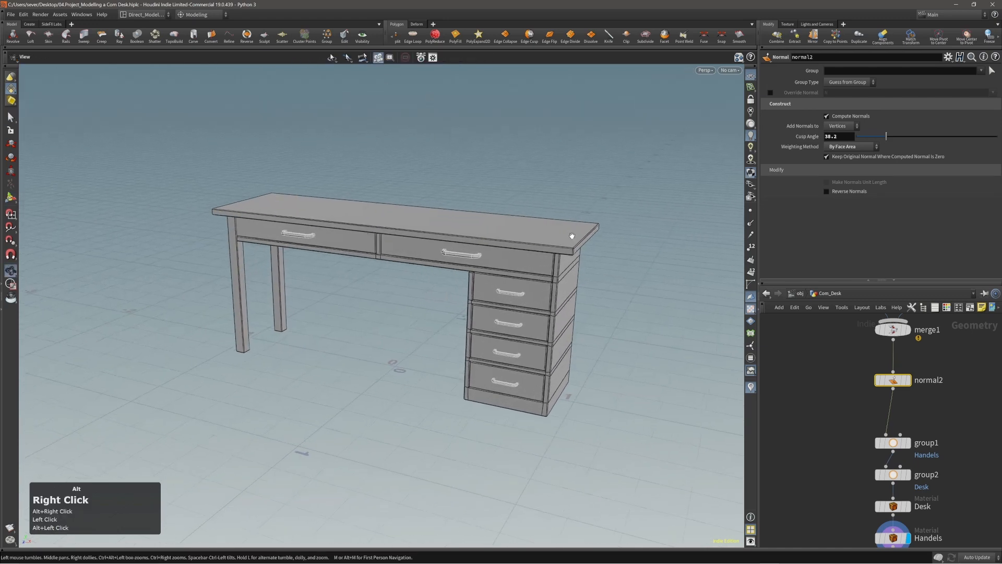
{"action": "left_click", "coordinate": [533, 268], "text": "alt"}
{"action": "left_click_drag", "start_coordinate": [533, 268], "coordinate": [517, 265], "text": "alt"}
{"action": "right_click_drag", "start_coordinate": [516, 266], "coordinate": [497, 290], "text": "alt"}
{"action": "middle_click_drag", "start_coordinate": [497, 291], "coordinate": [499, 281], "text": "alt"}
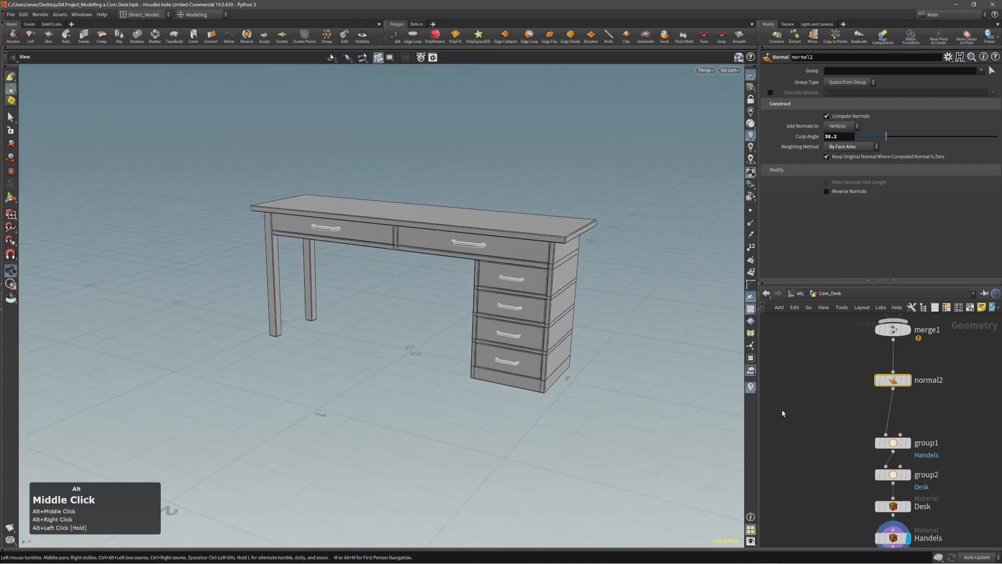
- Lay out the network and add a displayed Output node after the Handels material node
{"action": "key", "text": "l"}
{"action": "scroll", "coordinate": [822, 444], "scroll_direction": "down", "scroll_amount": 2}
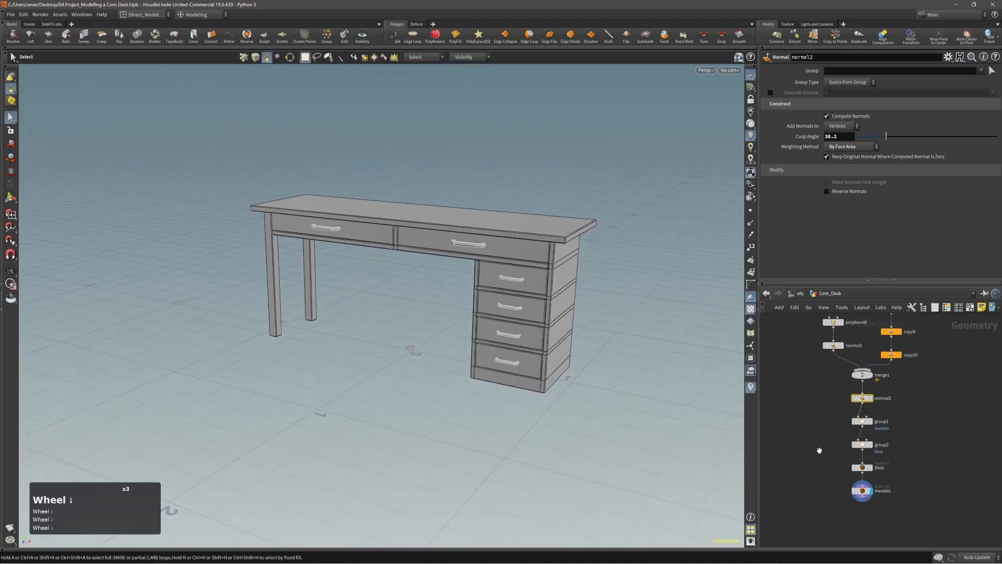
{"action": "middle_click_drag", "start_coordinate": [828, 439], "coordinate": [839, 455]}
{"action": "left_click", "coordinate": [875, 485]}
{"action": "key", "text": "Tab"}
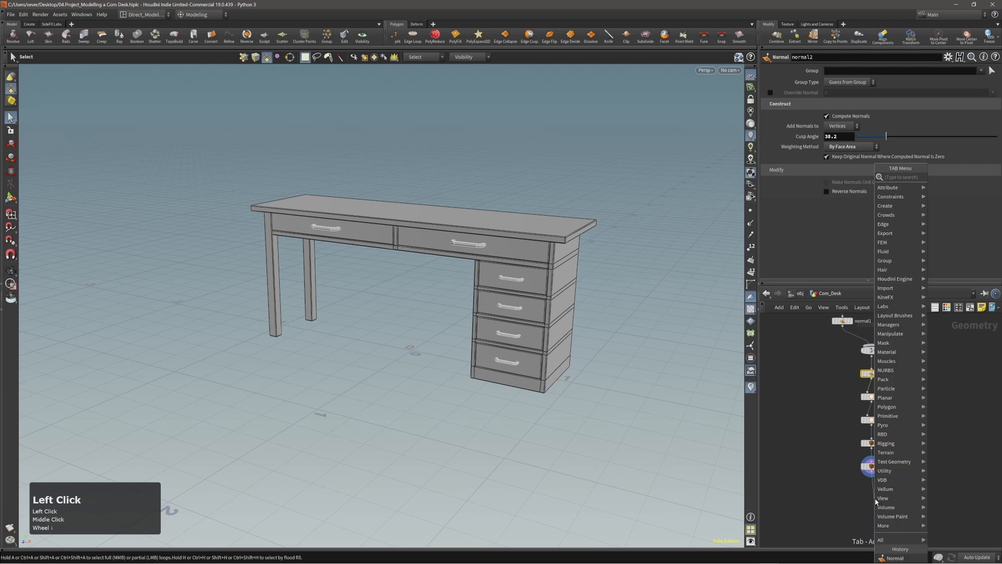
{"action": "type", "text": "ou"}
{"action": "key", "text": "Return"}
{"action": "left_click", "coordinate": [876, 500]}
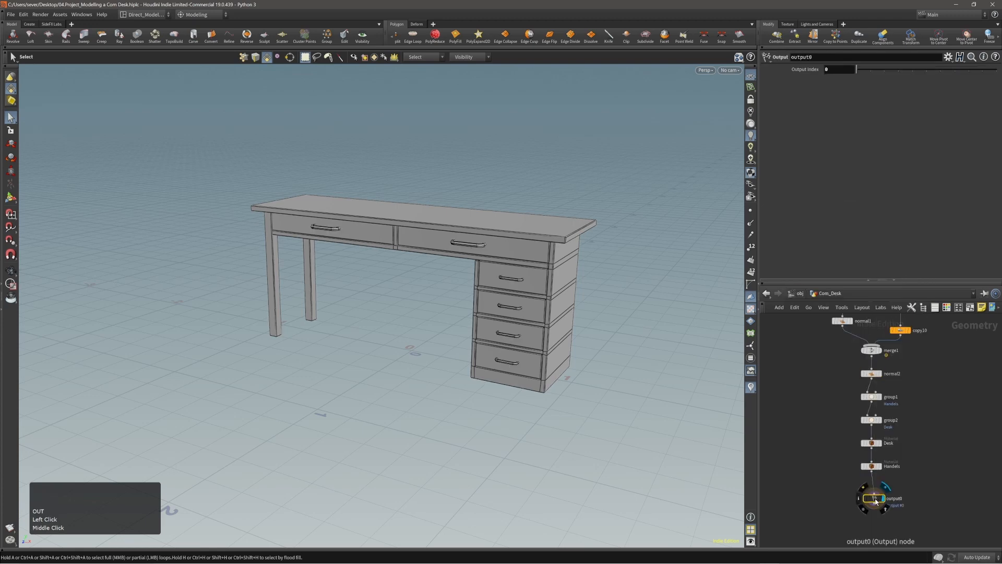
- Rename the Output node OUTPUT_COM_DESK and align it beneath the Handels material node
{"action": "double_click", "coordinate": [893, 499]}
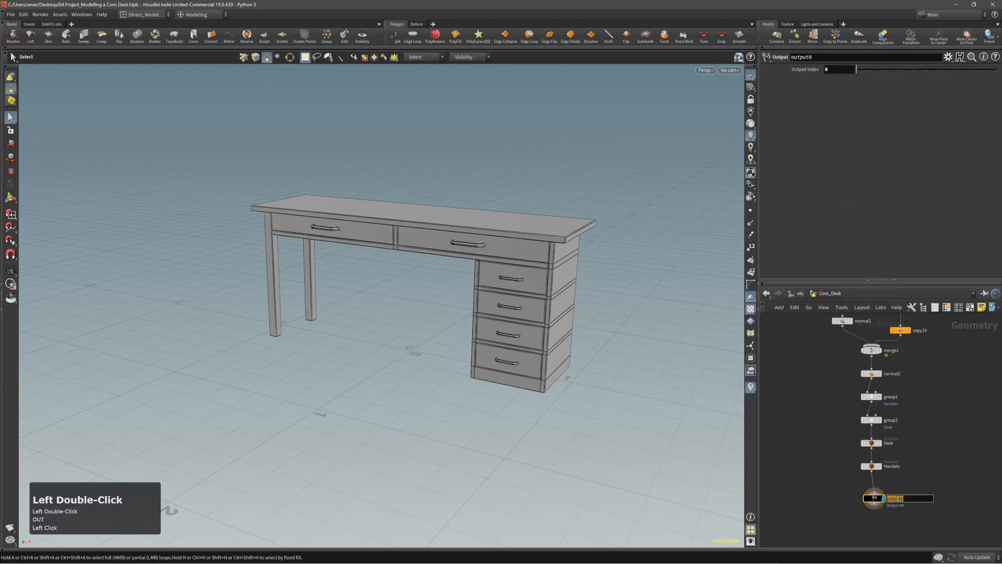
{"action": "type", "text": "OUTPUT_COM_DESK"}
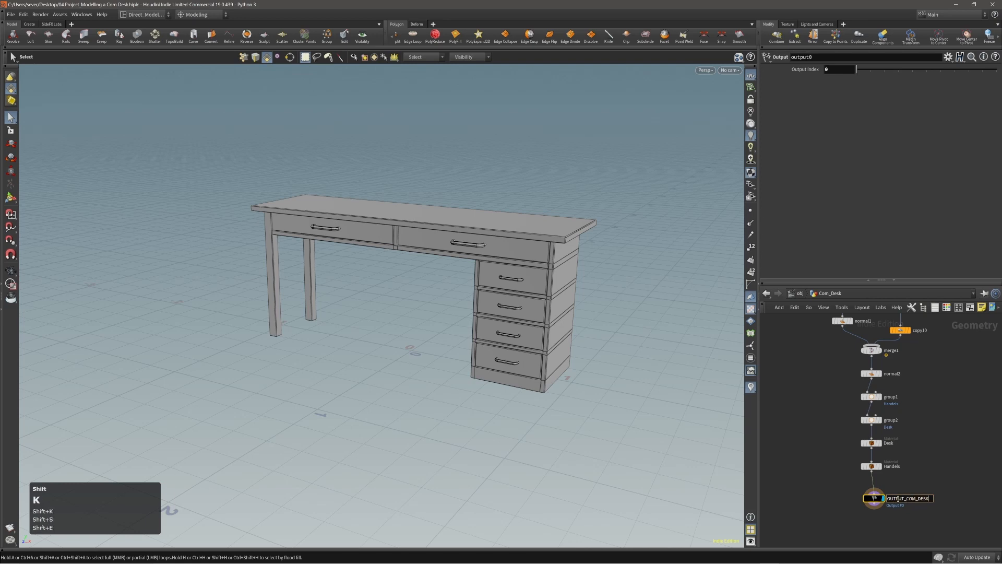
{"action": "key", "text": "Return"}
{"action": "left_click_drag", "start_coordinate": [883, 497], "coordinate": [881, 490]}
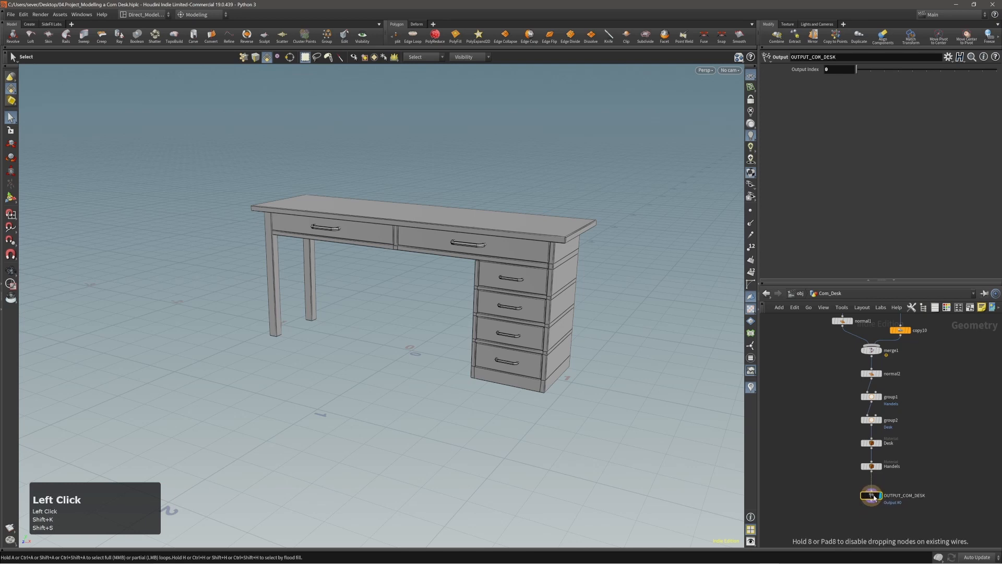
- Colour the Desk and Handels material nodes dark green
{"action": "left_click_drag", "start_coordinate": [836, 434], "coordinate": [946, 466]}
{"action": "key", "text": "c"}
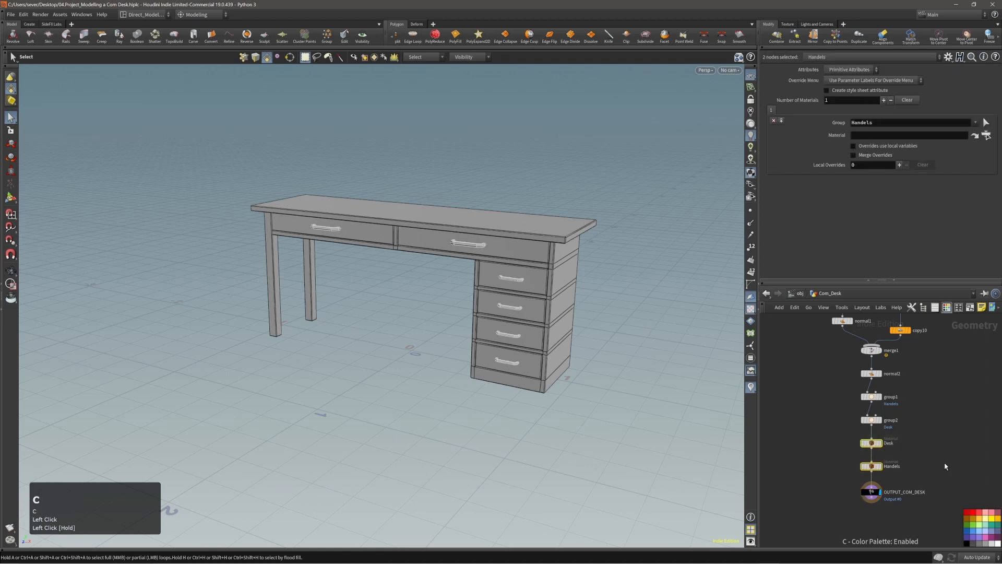
{"action": "left_click", "coordinate": [969, 527]}
- Colour the two group nodes light green
{"action": "left_click_drag", "start_coordinate": [931, 395], "coordinate": [864, 422]}
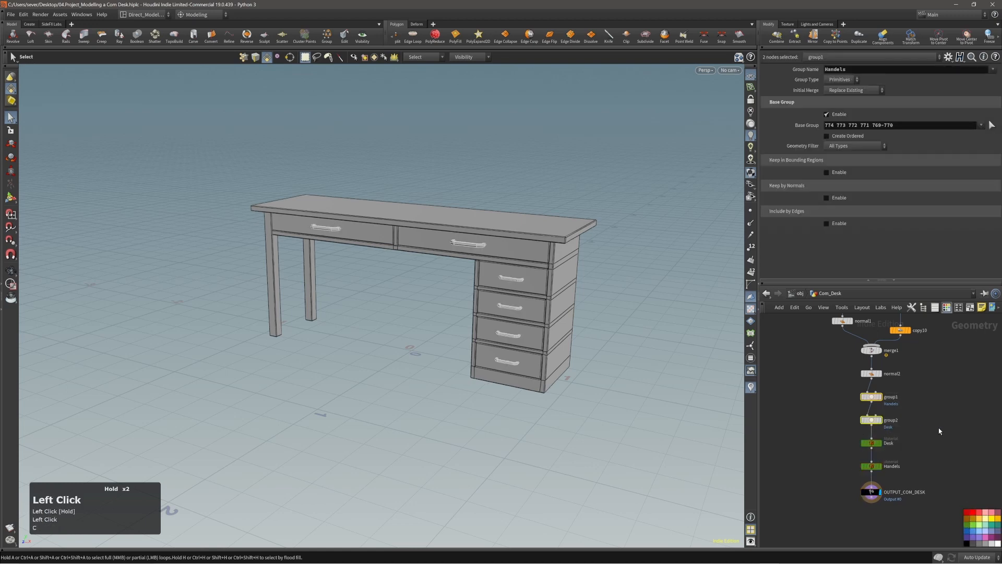
{"action": "key", "text": "c"}
{"action": "key", "text": "c"}
{"action": "left_click", "coordinate": [974, 525]}
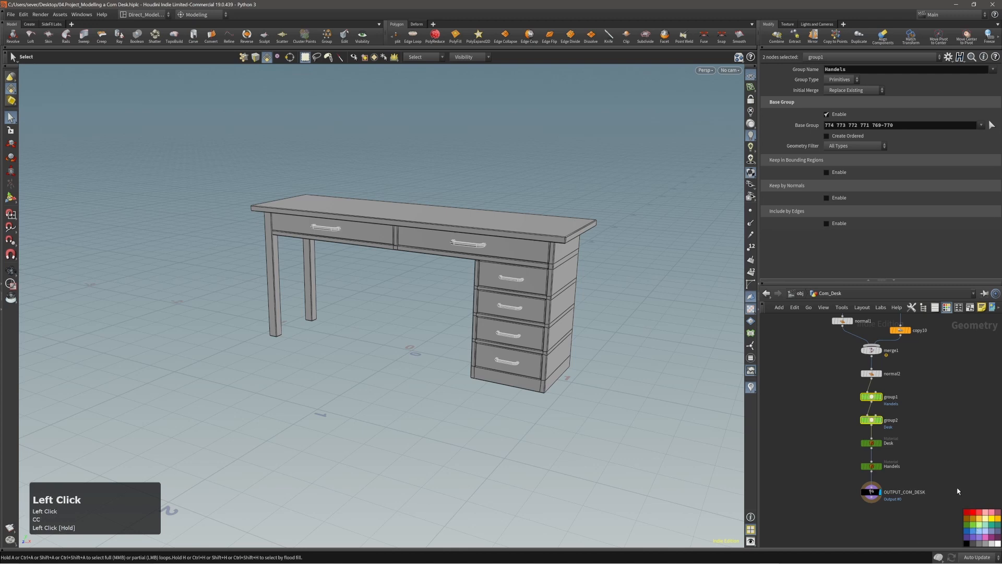
{"action": "left_click", "coordinate": [957, 490]}
- Examine the finished desk on its own and in place among the other cabin objects
{"action": "middle_click_drag", "start_coordinate": [531, 319], "coordinate": [528, 342], "text": "alt"}
{"action": "right_click_drag", "start_coordinate": [524, 342], "coordinate": [527, 345], "text": "alt"}
{"action": "left_click_drag", "start_coordinate": [527, 345], "coordinate": [527, 346]}
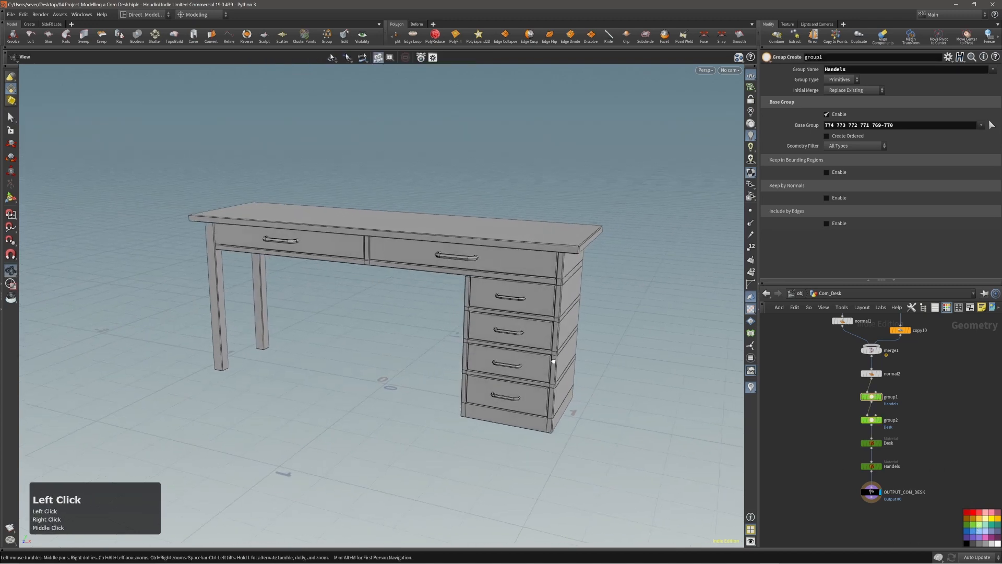
{"action": "right_click_drag", "start_coordinate": [527, 346], "coordinate": [526, 359]}
{"action": "left_click_drag", "start_coordinate": [526, 359], "coordinate": [488, 339]}
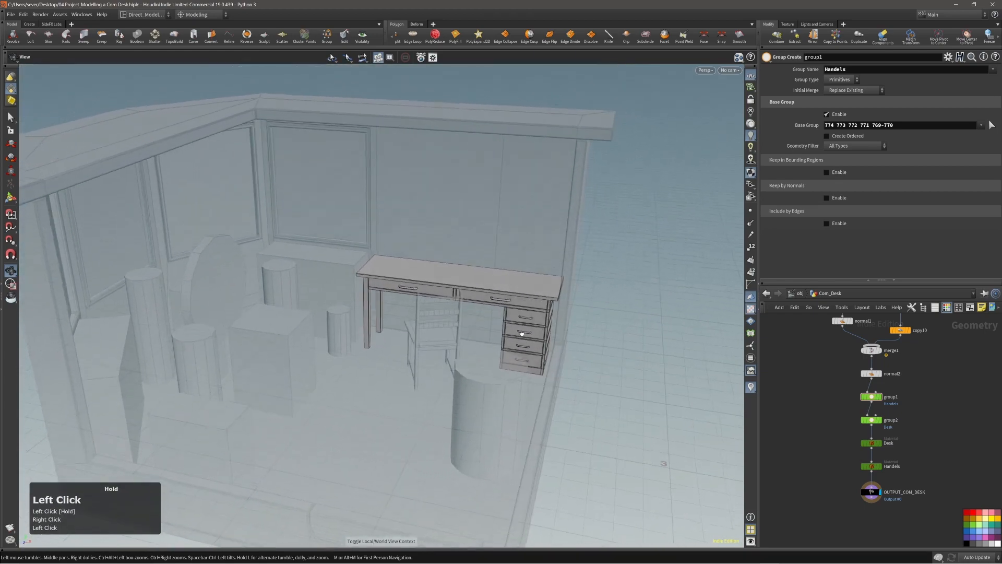
{"action": "right_click_drag", "start_coordinate": [488, 339], "coordinate": [494, 347]}
{"action": "left_click_drag", "start_coordinate": [495, 347], "coordinate": [510, 323]}
{"action": "right_click_drag", "start_coordinate": [509, 323], "coordinate": [458, 342]}
{"action": "middle_click_drag", "start_coordinate": [459, 342], "coordinate": [465, 338]}
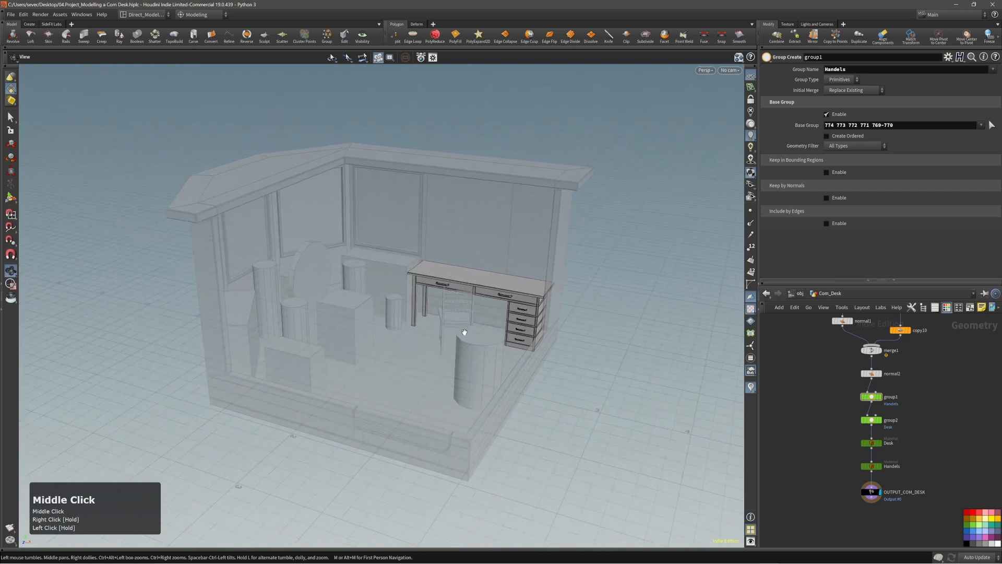
- Return to the object level with the desk deselected and save the scene
{"action": "key", "text": "4"}
{"action": "left_click", "coordinate": [588, 343]}
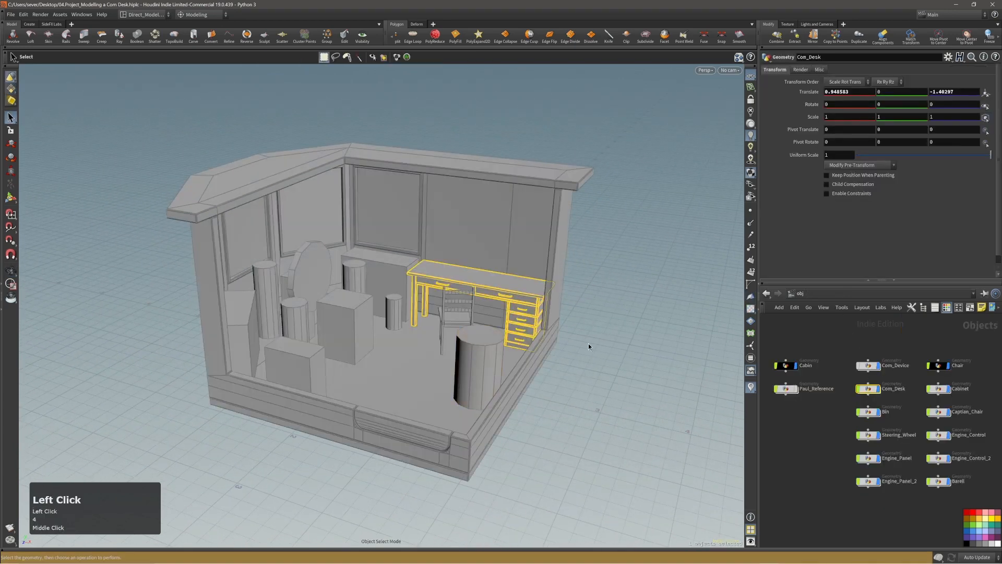
{"action": "left_click_drag", "start_coordinate": [498, 334], "coordinate": [494, 327], "text": "alt"}
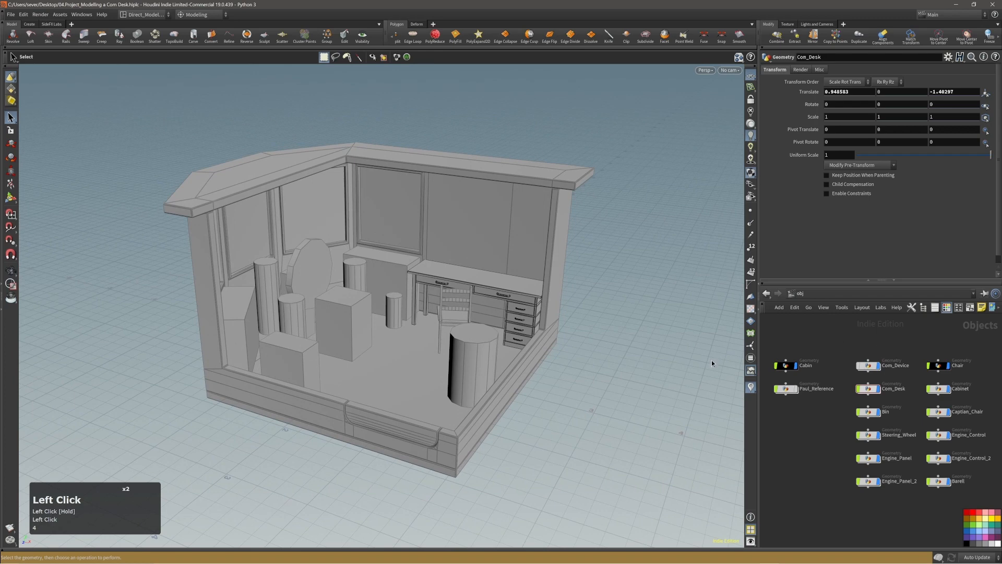
{"action": "right_click_drag", "start_coordinate": [462, 335], "coordinate": [457, 337], "text": "alt"}
{"action": "left_click_drag", "start_coordinate": [457, 337], "coordinate": [459, 343], "text": "alt"}
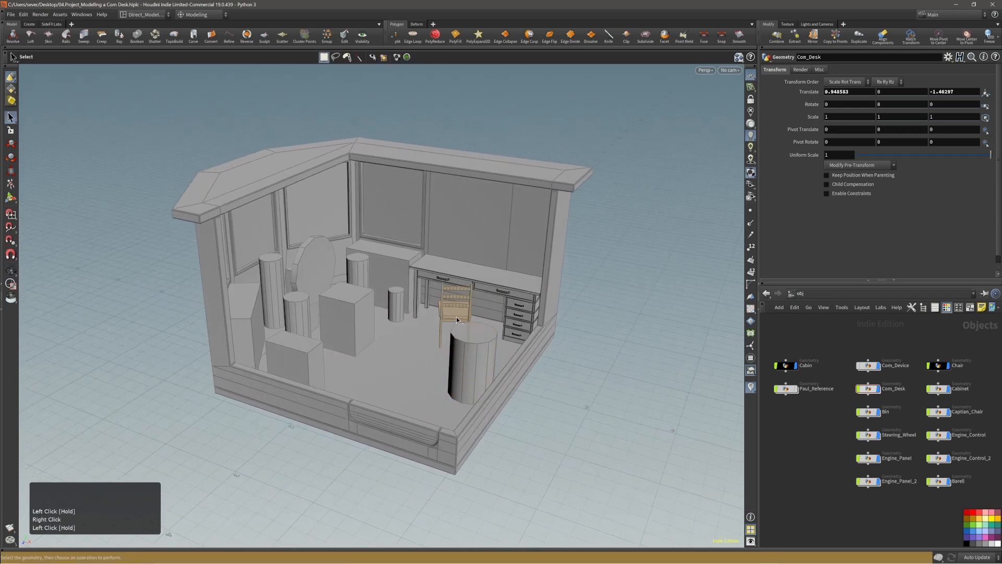
{"action": "key", "text": "ctrl+s"}
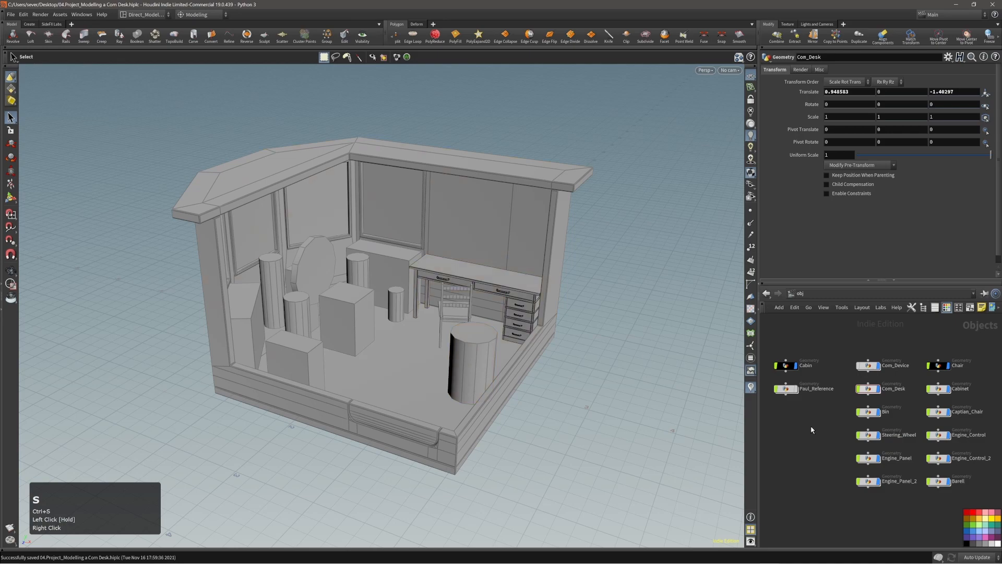
- Switch to the Solaris stage network and render the viewport with Karma
{"action": "left_click", "coordinate": [813, 407]}
{"action": "key", "text": "n"}
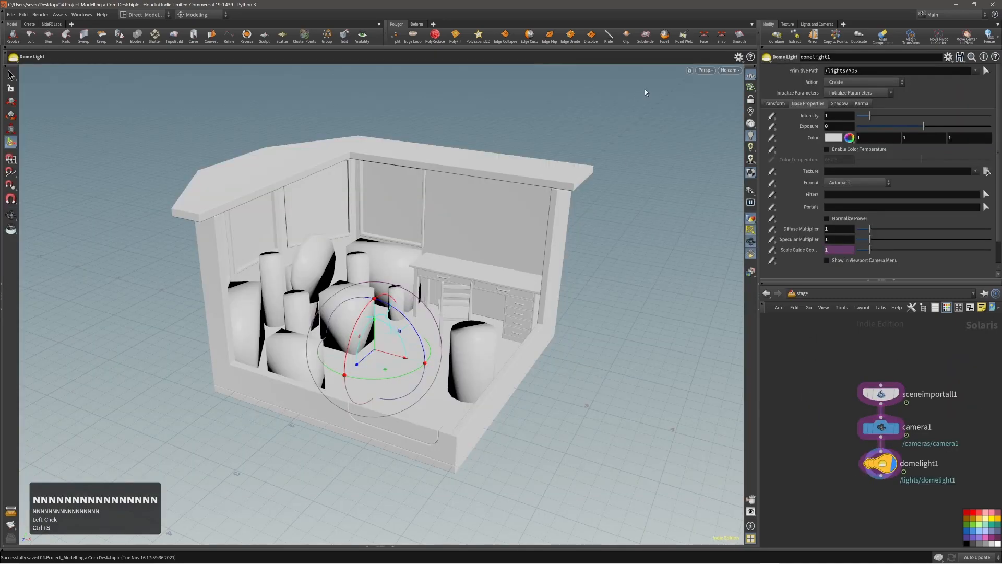
{"action": "left_click", "coordinate": [705, 70]}
{"action": "left_click", "coordinate": [718, 111]}
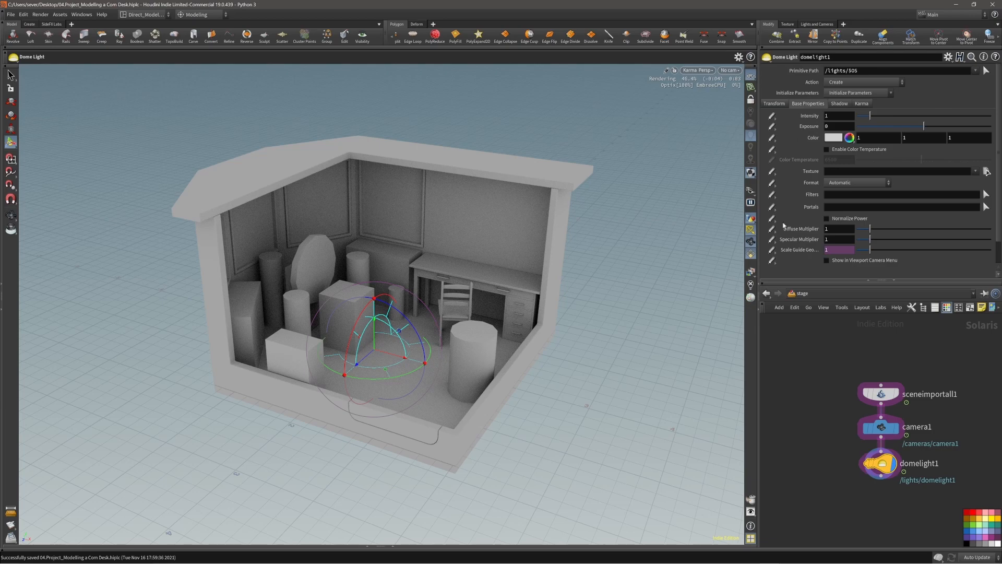
- Hide the camera guides in the viewport and examine the Karma render of the cabin with the desk
{"action": "left_click", "coordinate": [531, 306]}
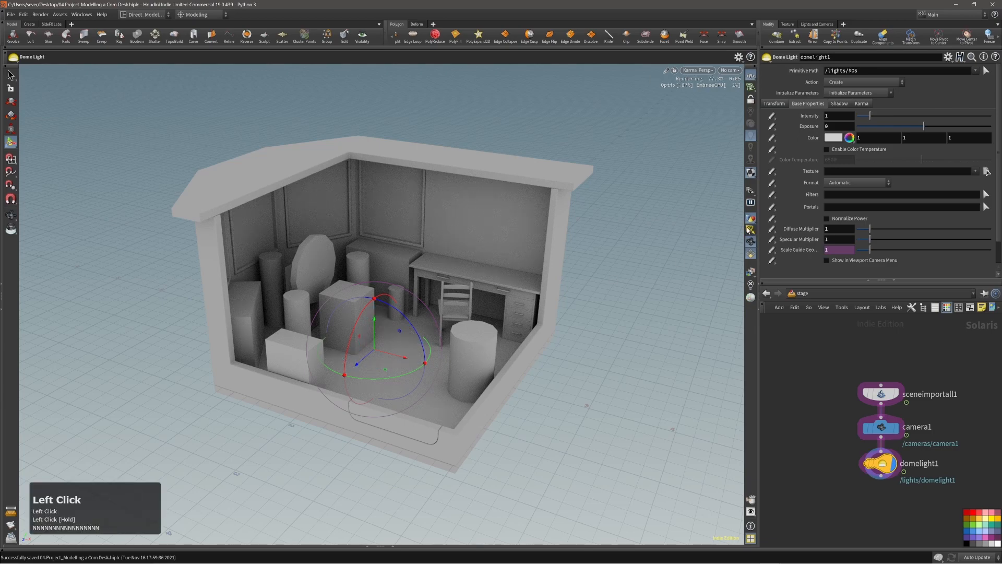
{"action": "left_click", "coordinate": [750, 240]}
{"action": "right_click_drag", "start_coordinate": [440, 331], "coordinate": [512, 335], "text": "alt"}
{"action": "left_click", "coordinate": [614, 337]}
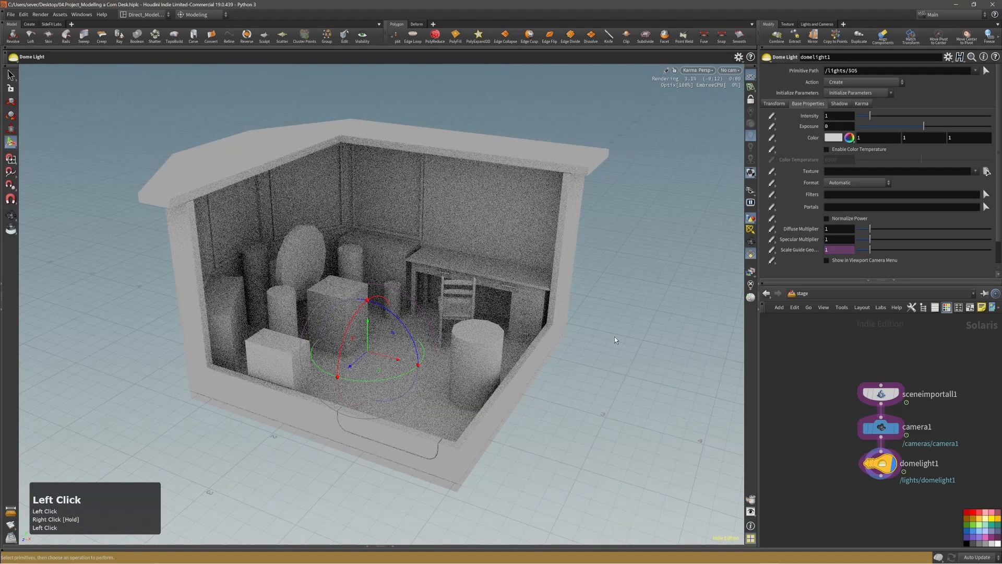
- Hide the dome light's handles, then orbit and examine the Karma render of the cabin with the desk
{"action": "key", "text": "s"}
{"action": "left_click", "coordinate": [628, 340]}
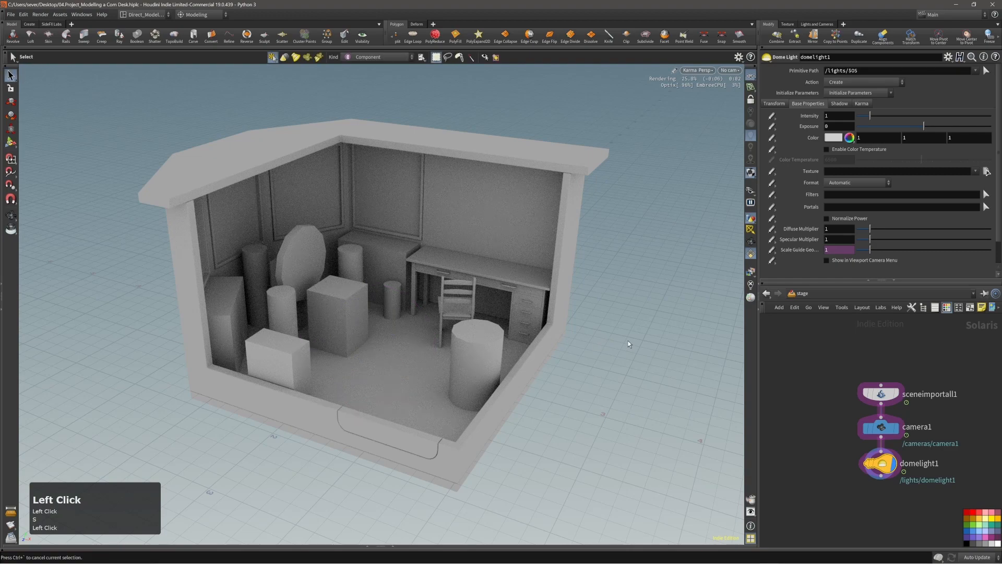
{"action": "key", "text": "Escape"}
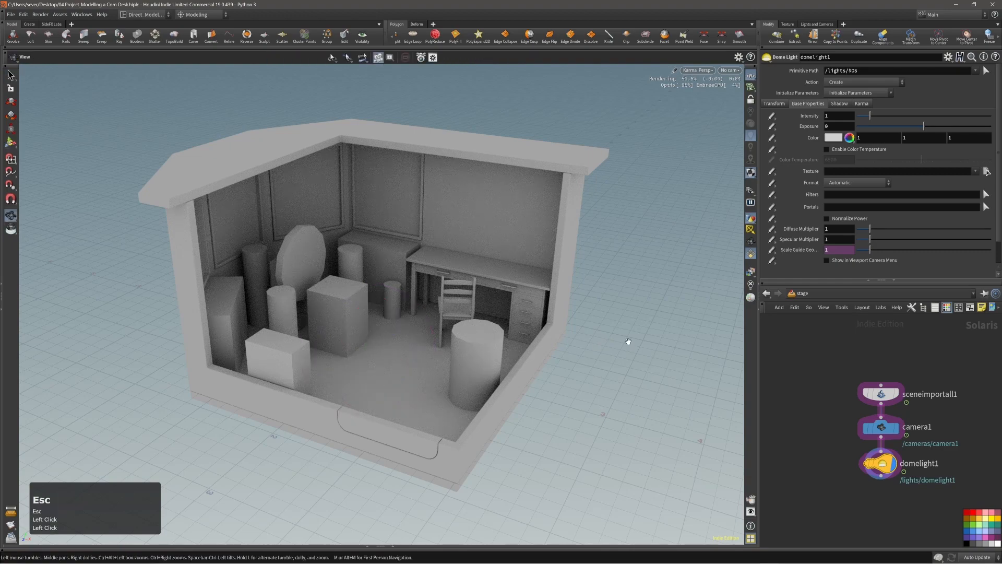
{"action": "left_click_drag", "start_coordinate": [629, 341], "coordinate": [577, 354]}
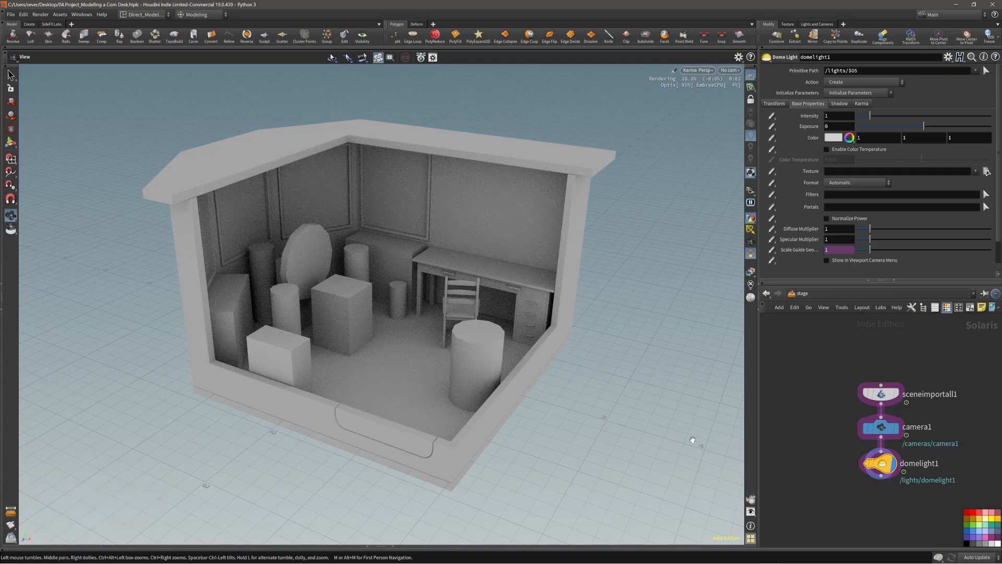
- Return to the object network, enter the Com_Desk geometry and isolate the desk by hiding the other objects
{"action": "key", "text": "n"}
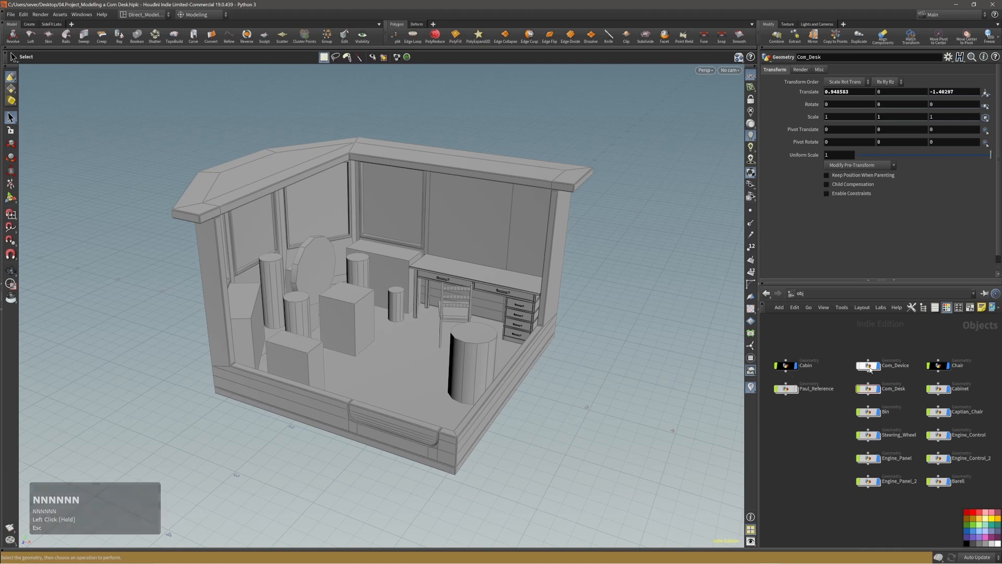
{"action": "left_click", "coordinate": [868, 388]}
{"action": "double_click", "coordinate": [868, 388]}
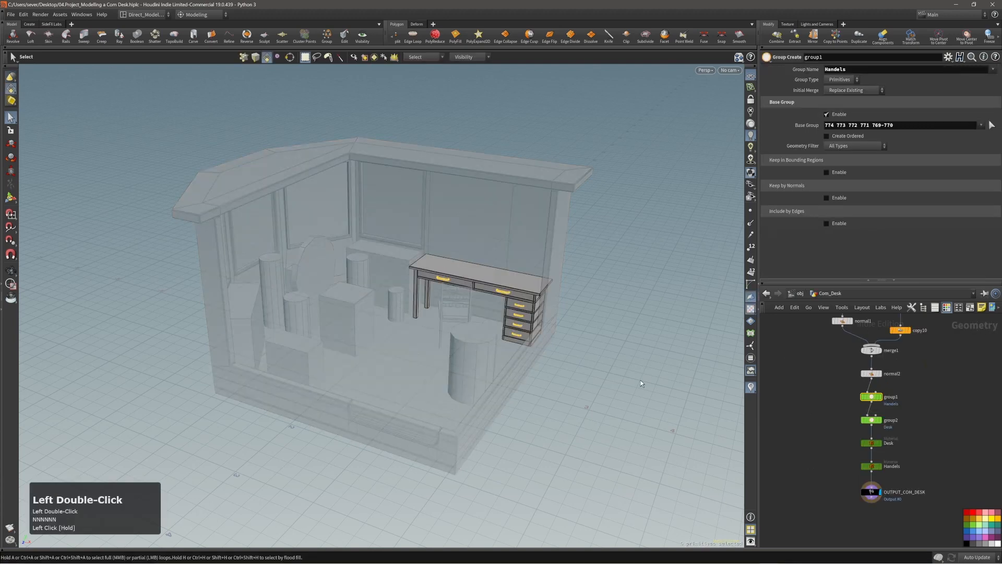
{"action": "right_click_drag", "start_coordinate": [641, 380], "coordinate": [718, 270]}
{"action": "key", "text": "y"}
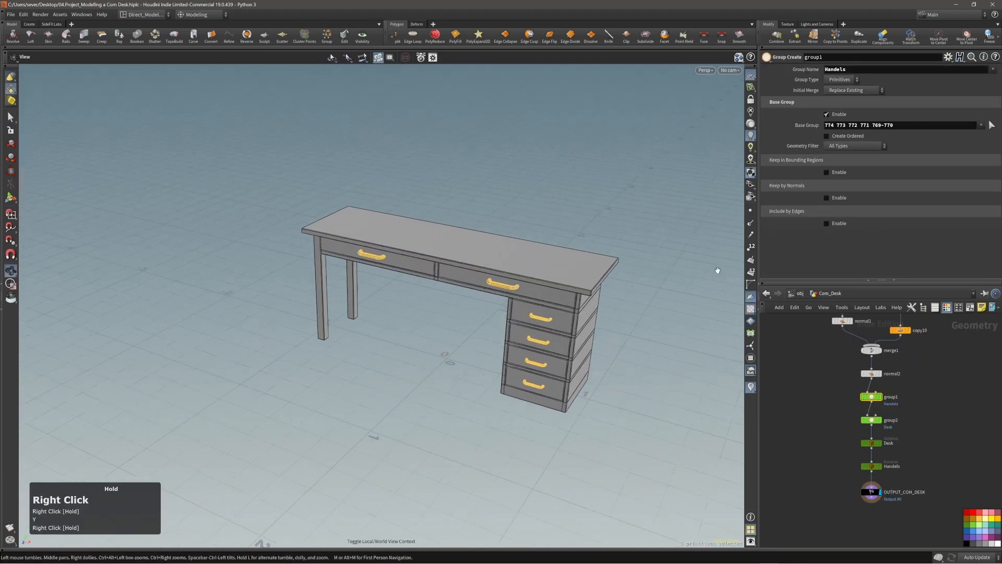
{"action": "middle_click_drag", "start_coordinate": [564, 348], "coordinate": [550, 333]}
{"action": "right_click_drag", "start_coordinate": [550, 333], "coordinate": [579, 355]}
- Shift the group, material and output nodes down to leave room below normal2, and select normal2
{"action": "left_click_drag", "start_coordinate": [843, 390], "coordinate": [911, 525]}
{"action": "left_click_drag", "start_coordinate": [871, 400], "coordinate": [871, 455]}
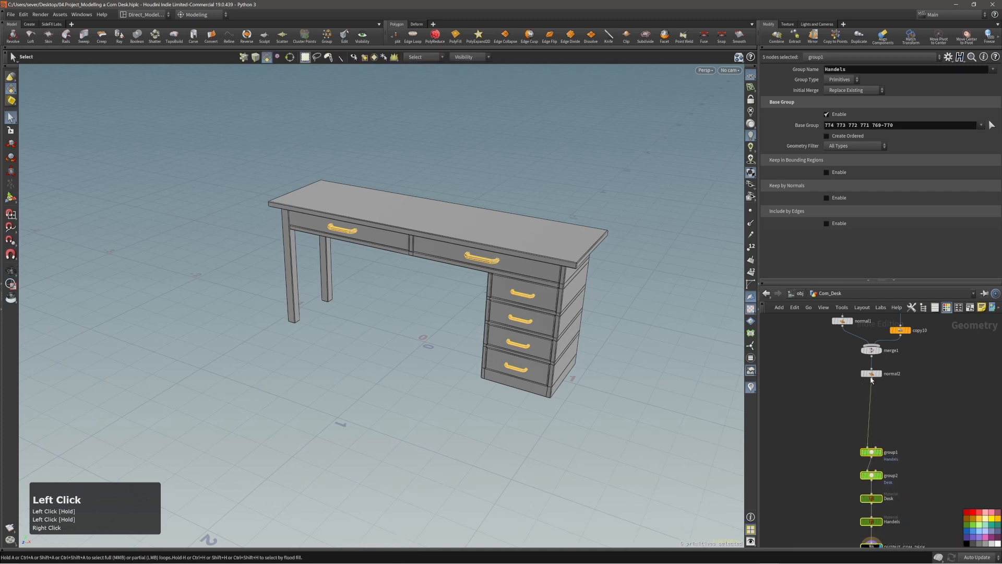
{"action": "left_click", "coordinate": [872, 375]}
- Try to pull out the desk's wide right drawer about 0.197 in Z with a Transform on its front panel and handle
{"action": "right_click_drag", "start_coordinate": [587, 323], "coordinate": [600, 335]}
{"action": "middle_click_drag", "start_coordinate": [601, 336], "coordinate": [580, 345]}
{"action": "key", "text": "3"}
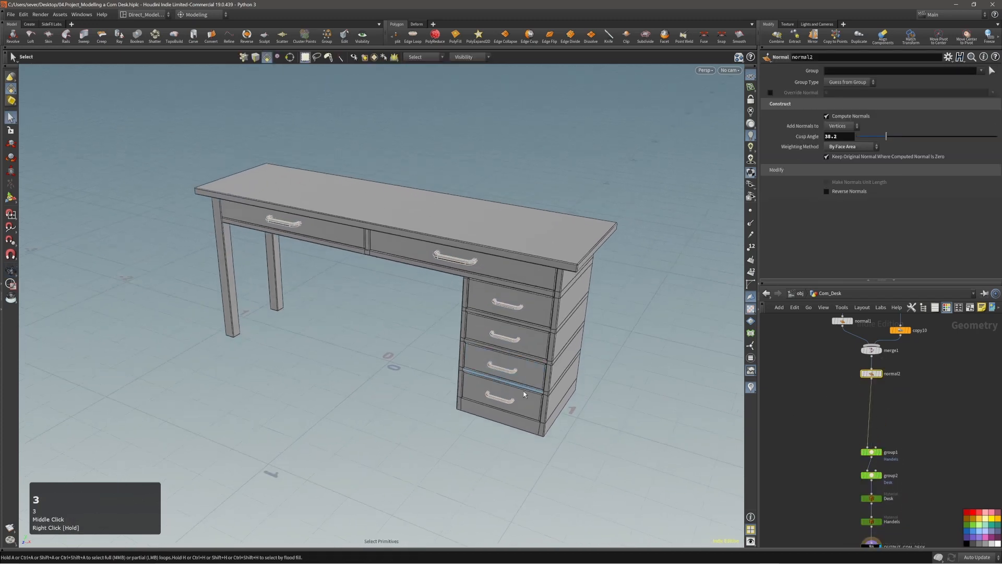
{"action": "double_click", "coordinate": [522, 401]}
{"action": "double_click", "coordinate": [511, 276]}
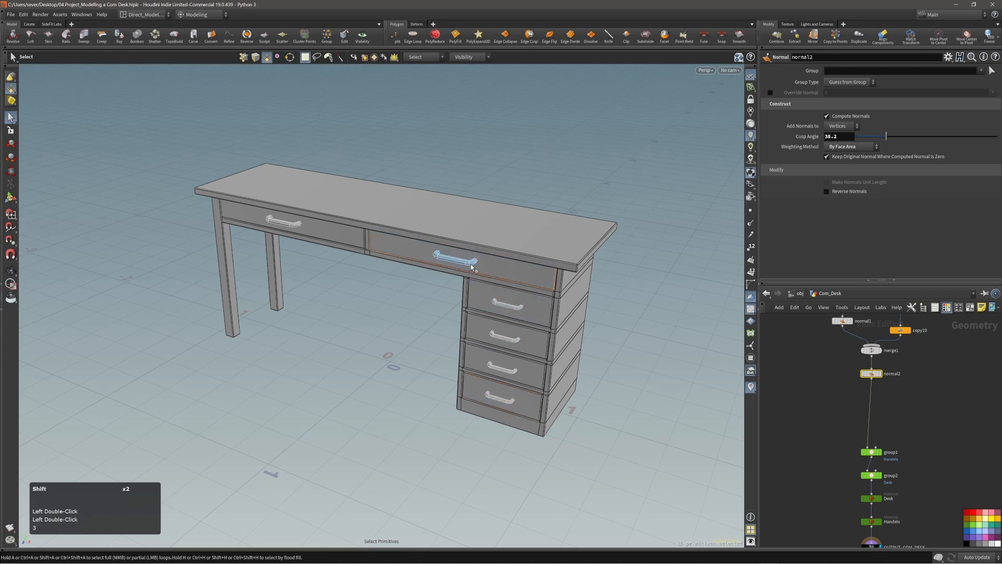
{"action": "left_click", "coordinate": [454, 263], "text": "shift"}
{"action": "right_click_drag", "start_coordinate": [483, 264], "coordinate": [509, 274]}
{"action": "left_click_drag", "start_coordinate": [509, 274], "coordinate": [541, 257]}
{"action": "key", "text": "r"}
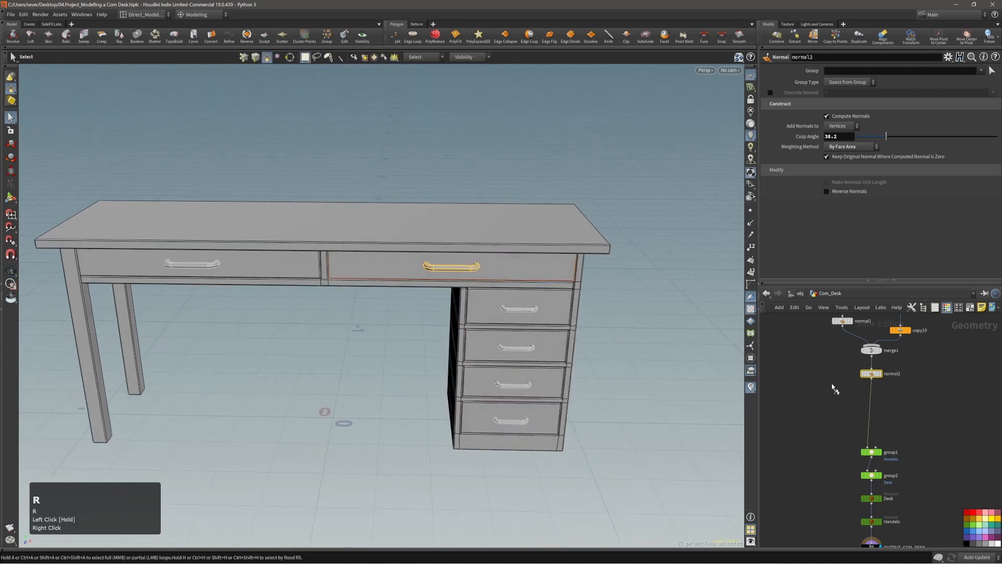
{"action": "left_click_drag", "start_coordinate": [448, 278], "coordinate": [502, 276]}
{"action": "right_click_drag", "start_coordinate": [502, 275], "coordinate": [524, 272]}
{"action": "middle_click_drag", "start_coordinate": [525, 272], "coordinate": [543, 265]}
{"action": "left_click_drag", "start_coordinate": [543, 265], "coordinate": [536, 282]}
{"action": "key", "text": "c"}
{"action": "left_click", "coordinate": [534, 265]}
{"action": "left_click", "coordinate": [534, 247]}
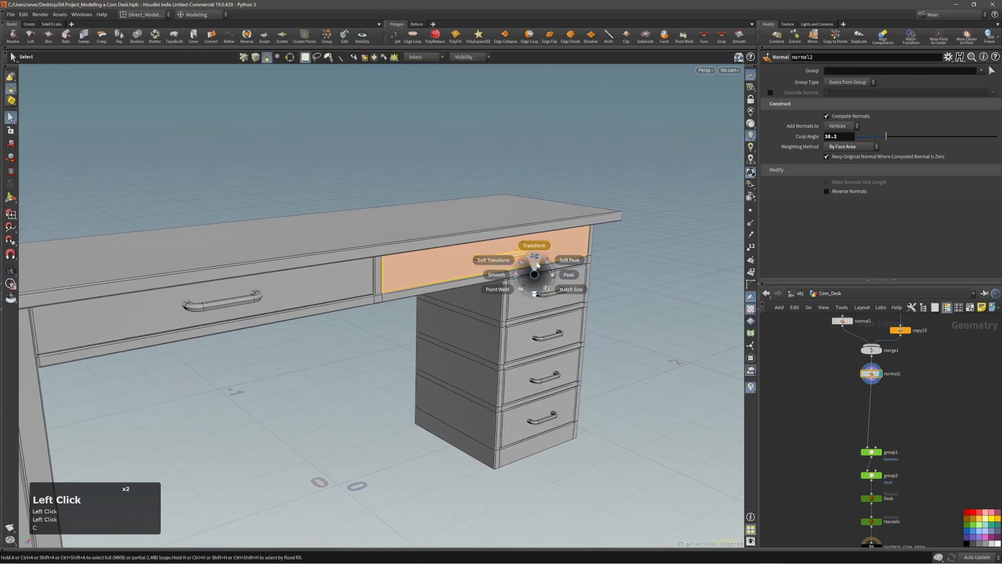
{"action": "middle_click_drag", "start_coordinate": [610, 350], "coordinate": [678, 372]}
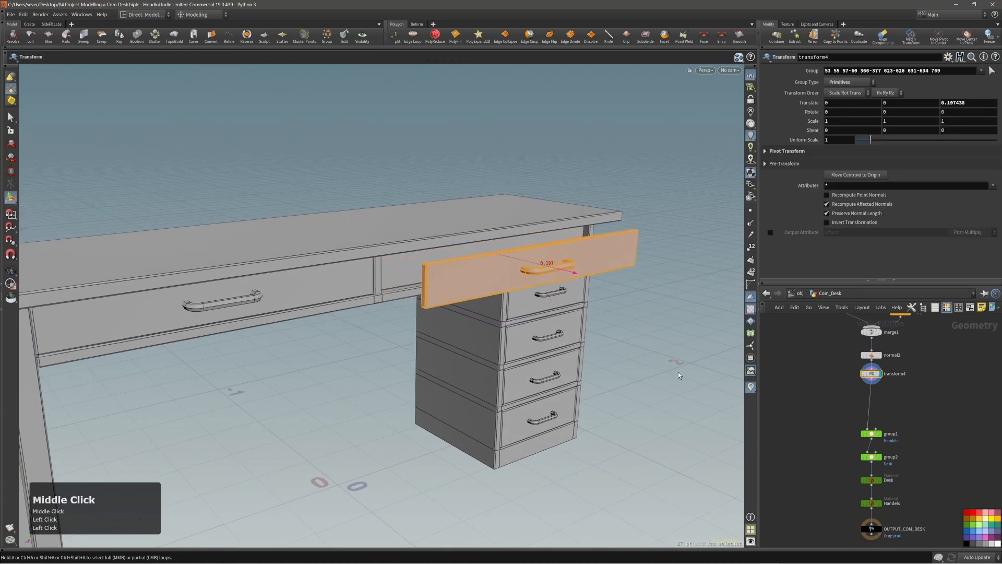
{"action": "left_click_drag", "start_coordinate": [613, 282], "coordinate": [596, 278]}
{"action": "key", "text": "ctrl+z"}
{"action": "key", "text": "ctrl+grave"}
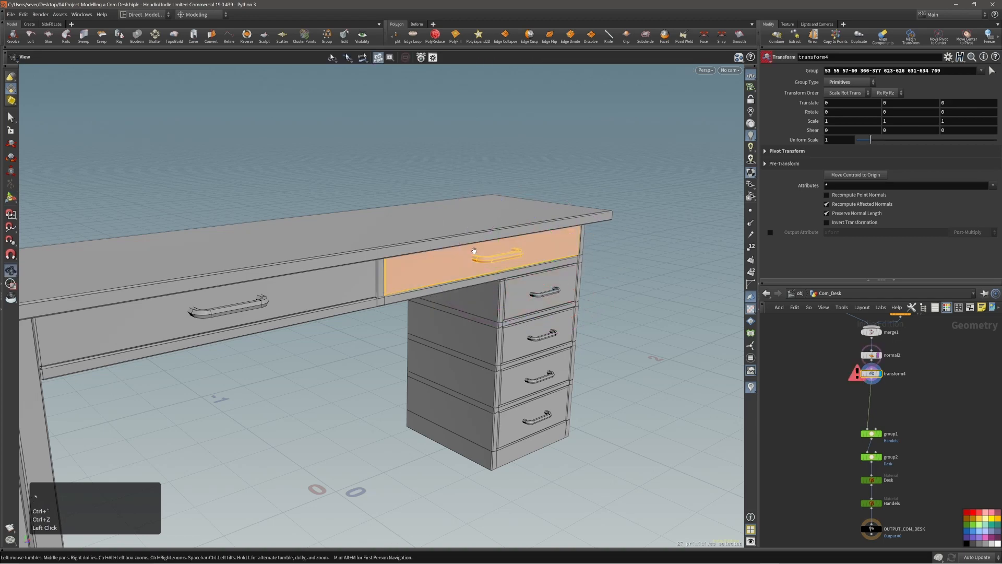
{"action": "left_click_drag", "start_coordinate": [473, 253], "coordinate": [622, 246]}
{"action": "double_click", "coordinate": [374, 281], "text": "shift"}
{"action": "left_click_drag", "start_coordinate": [448, 251], "coordinate": [323, 251], "text": "shift"}
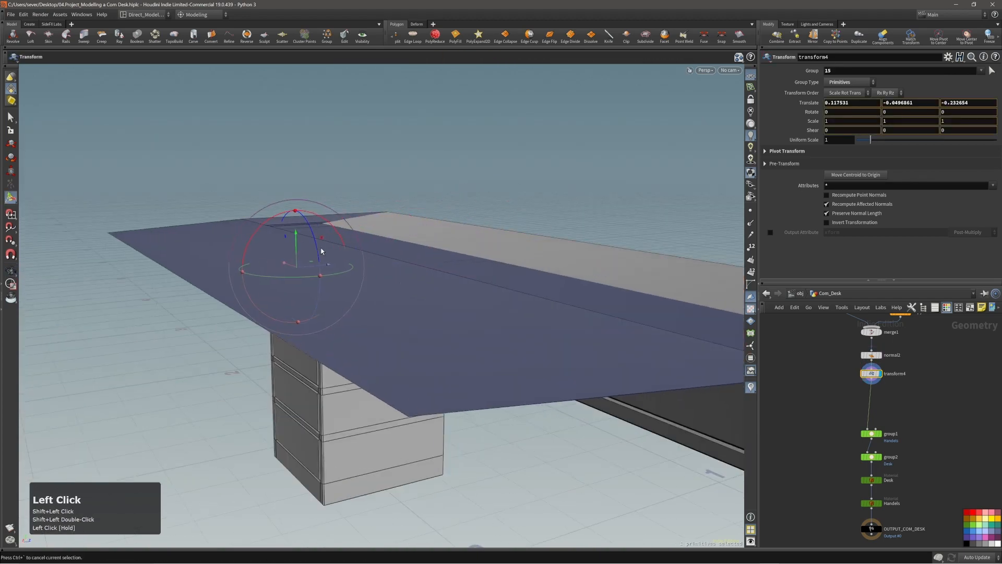
{"action": "key", "text": "ctrl+z"}
- Select the wide right drawer with its front, box and handle, and pull it out about 0.194 in Z with a new Transform
{"action": "double_click", "coordinate": [396, 288]}
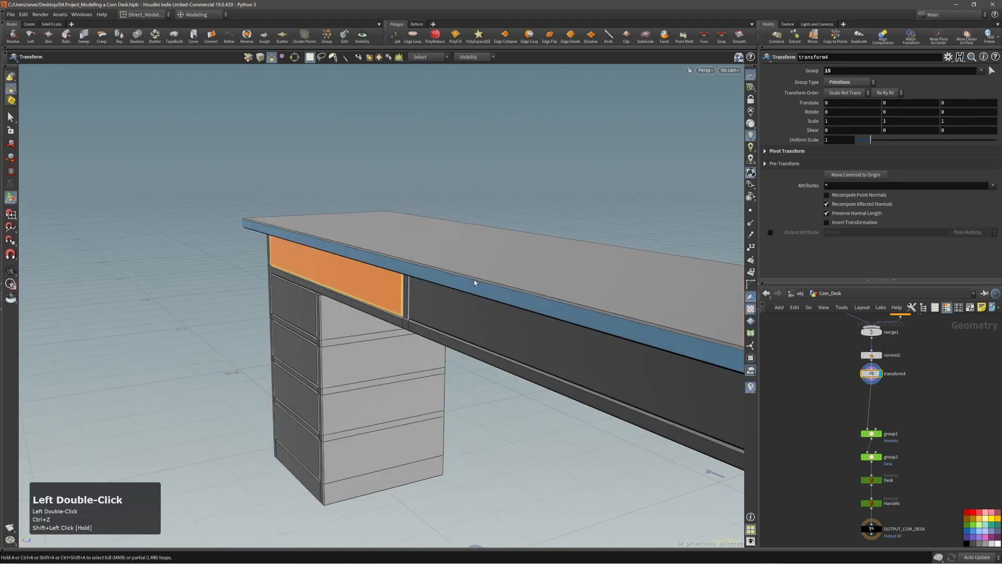
{"action": "left_click_drag", "start_coordinate": [522, 280], "coordinate": [385, 271]}
{"action": "right_click_drag", "start_coordinate": [385, 271], "coordinate": [541, 291]}
{"action": "middle_click_drag", "start_coordinate": [541, 291], "coordinate": [450, 315]}
{"action": "double_click", "coordinate": [477, 309], "text": "shift"}
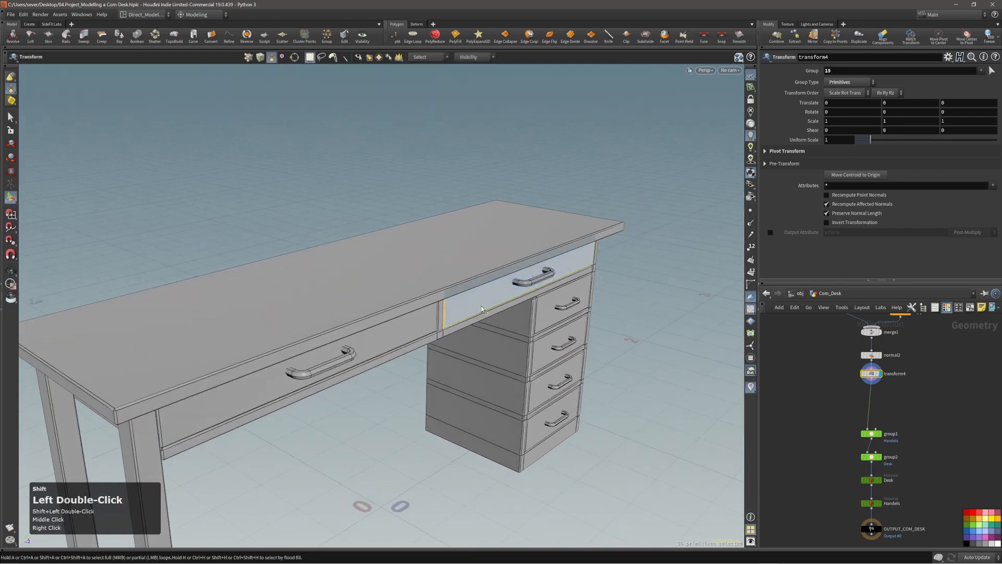
{"action": "left_click", "coordinate": [530, 283], "text": "shift"}
{"action": "key", "text": "grave"}
{"action": "left_click_drag", "start_coordinate": [552, 312], "coordinate": [540, 303]}
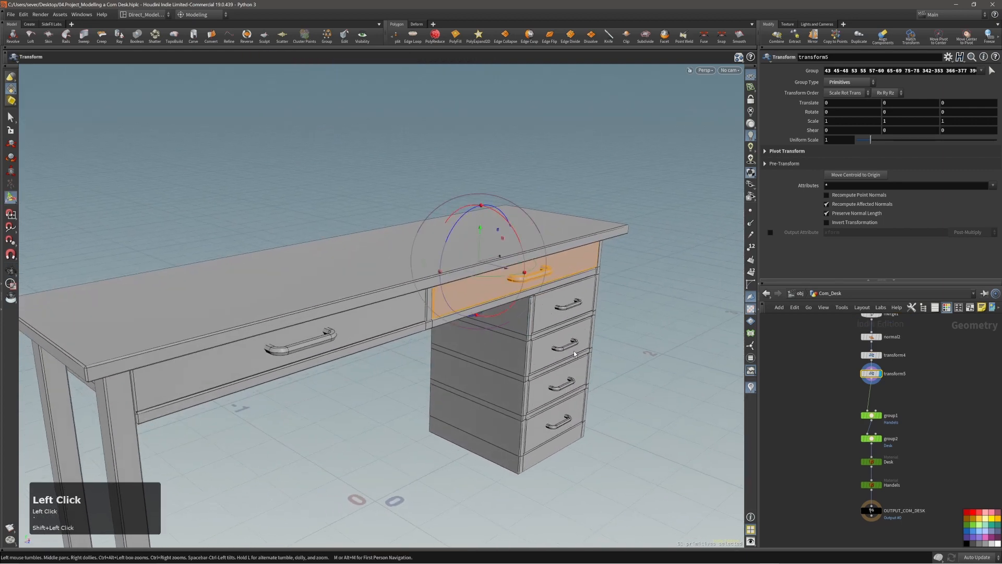
{"action": "middle_click_drag", "start_coordinate": [567, 323], "coordinate": [632, 354]}
{"action": "left_click_drag", "start_coordinate": [599, 320], "coordinate": [585, 305]}
{"action": "middle_click_drag", "start_coordinate": [585, 306], "coordinate": [563, 297]}
{"action": "left_click_drag", "start_coordinate": [563, 298], "coordinate": [410, 313]}
{"action": "middle_click_drag", "start_coordinate": [410, 313], "coordinate": [361, 324]}
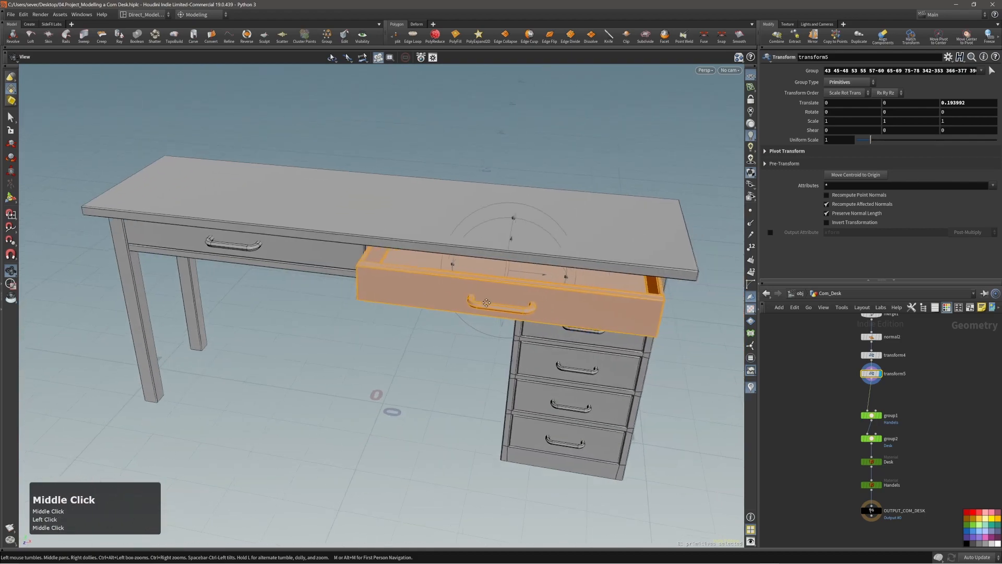
- Delete the leftover transform4 node between normal2 and the right drawer's Transform
{"action": "double_click", "coordinate": [896, 377]}
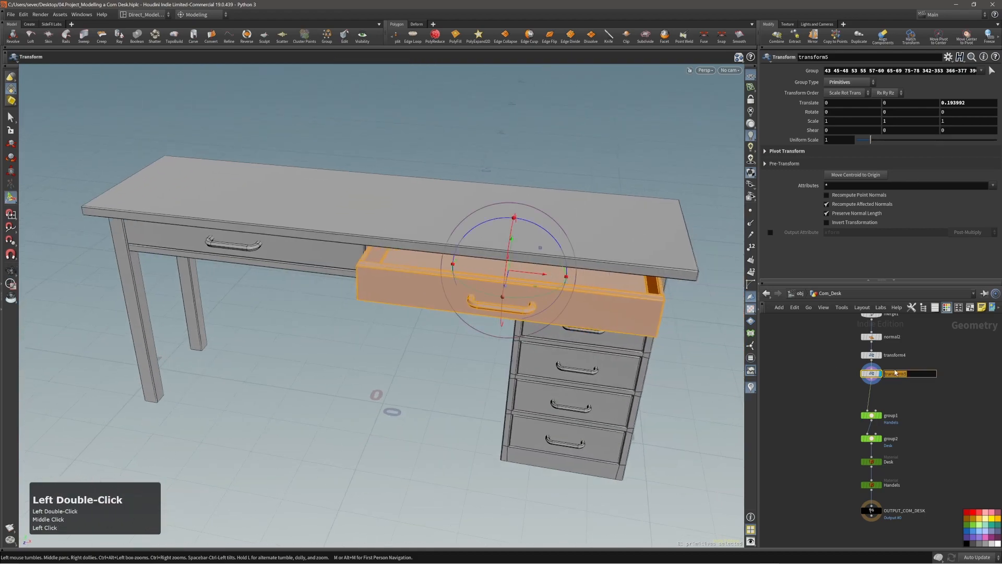
{"action": "left_click", "coordinate": [877, 375]}
{"action": "left_click", "coordinate": [872, 349]}
{"action": "left_click", "coordinate": [874, 360]}
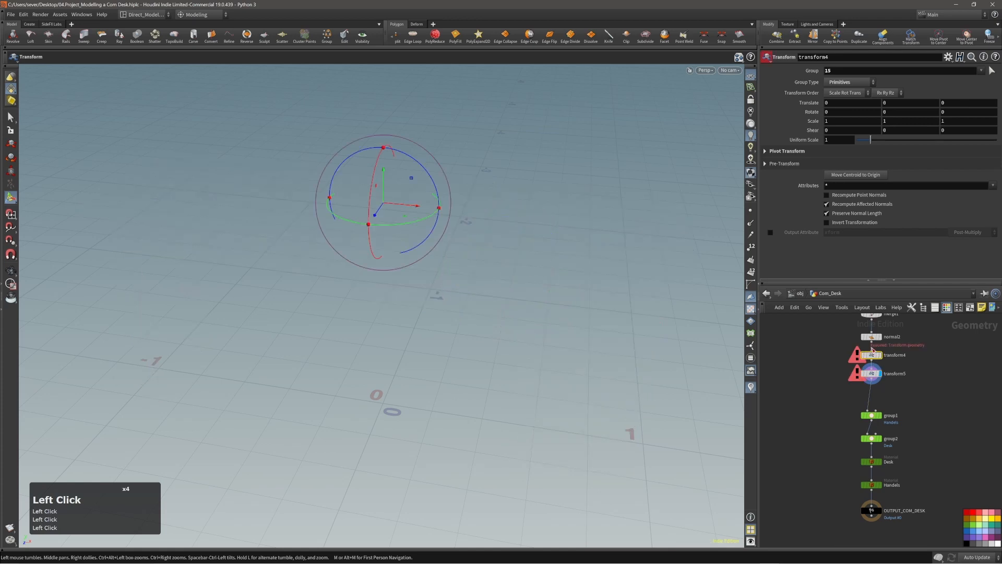
{"action": "left_click", "coordinate": [872, 348]}
{"action": "left_click", "coordinate": [872, 343]}
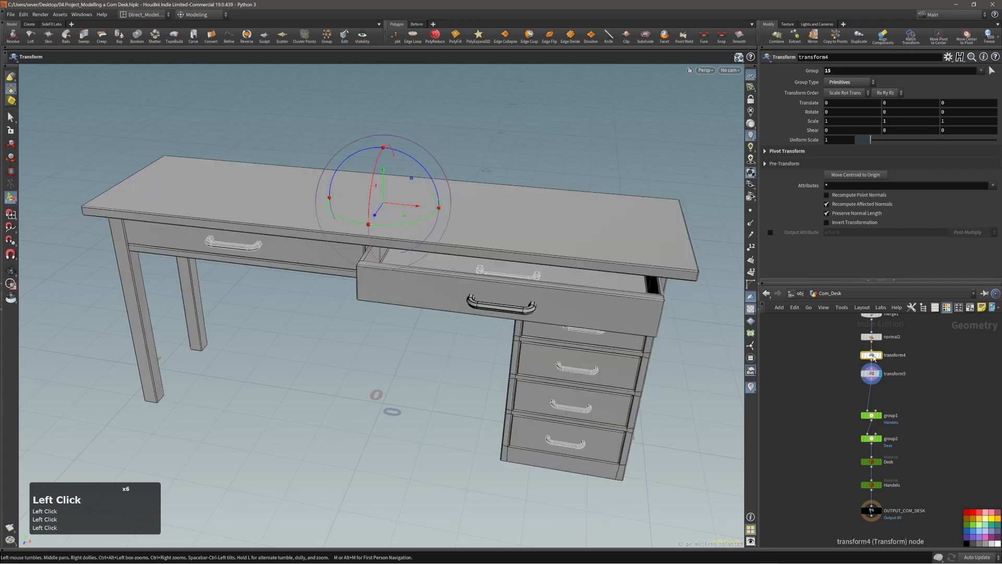
{"action": "key", "text": "Delete"}
- Rename the right drawer's Transform node as ctrl_drawer_right
{"action": "left_click", "coordinate": [877, 371]}
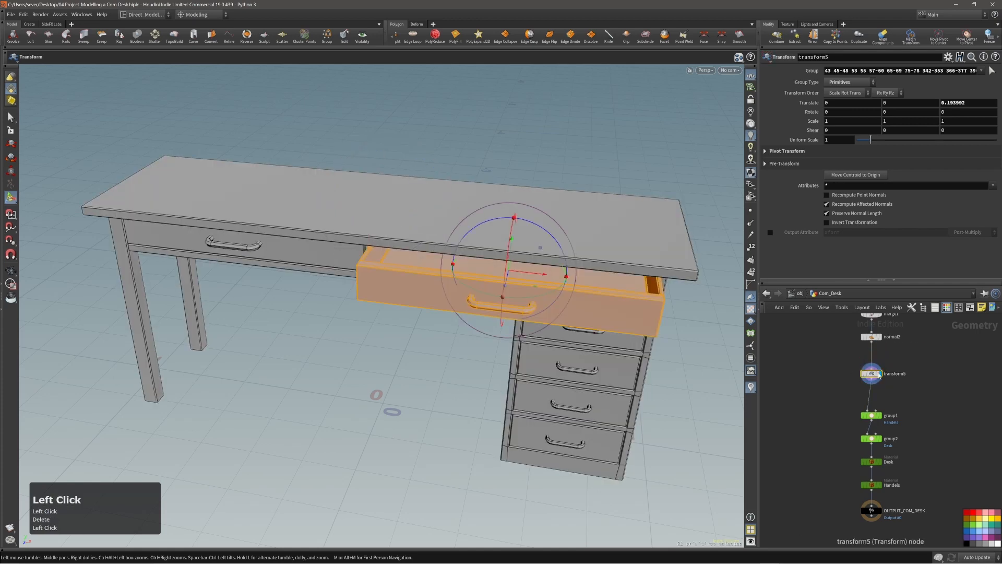
{"action": "double_click", "coordinate": [894, 374]}
{"action": "type", "text": "ctrl"}
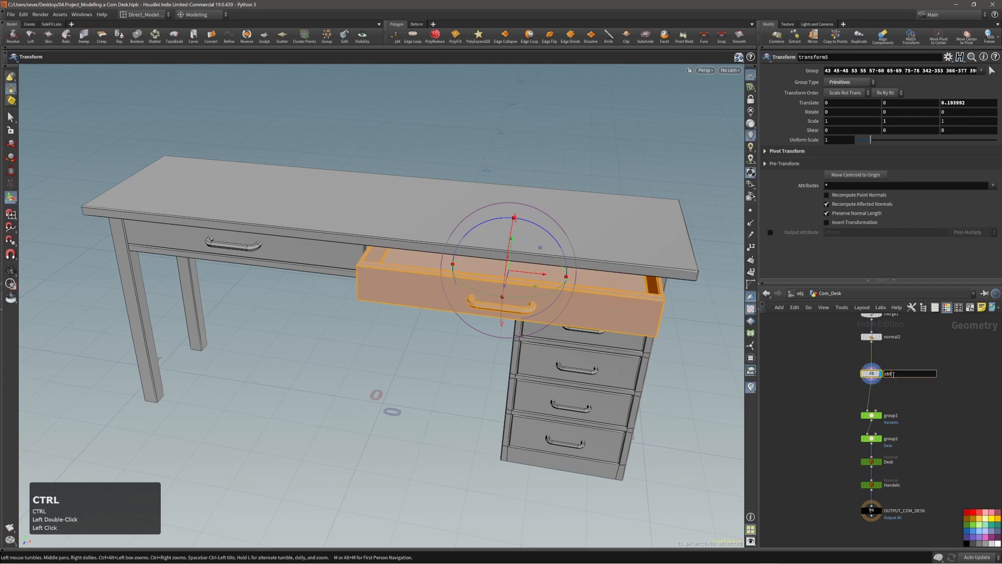
{"action": "type", "text": "_drawer_"}
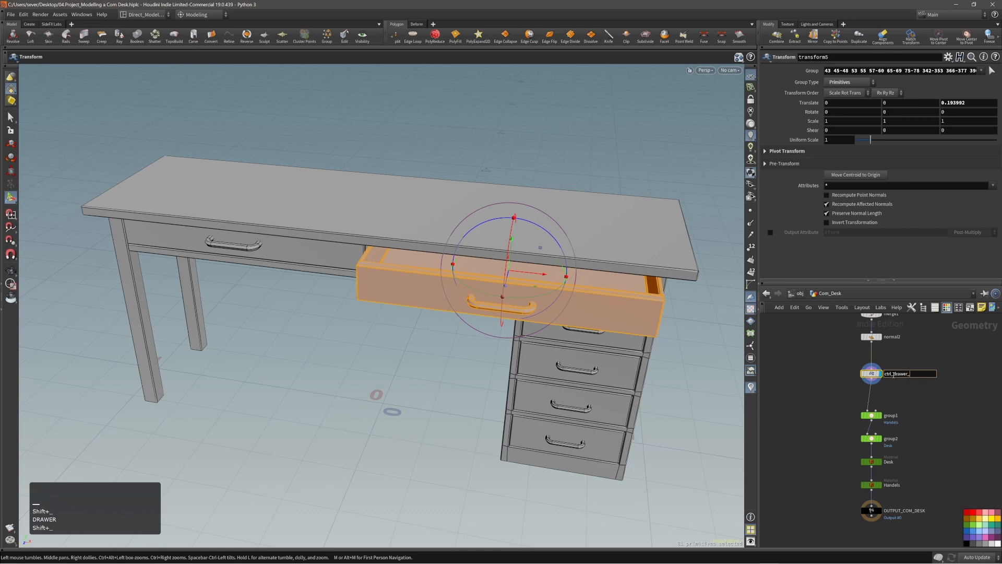
{"action": "type", "text": "right"}
{"action": "key", "text": "Return"}
- Select the wide left drawer with its front, box and handle, and pull it out about 0.094 in Z with a new Transform
{"action": "right_click_drag", "start_coordinate": [548, 245], "coordinate": [459, 257], "text": "alt"}
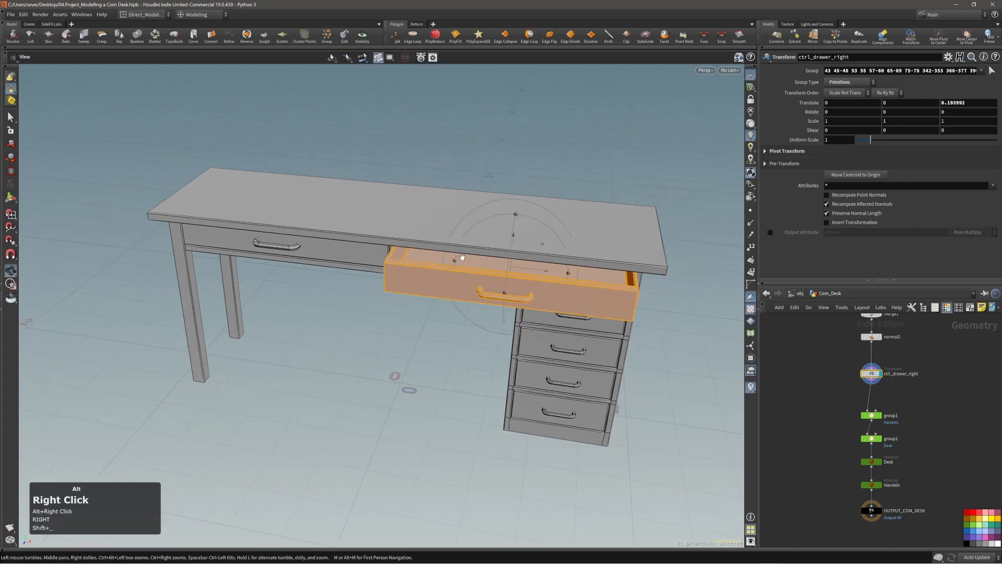
{"action": "middle_click_drag", "start_coordinate": [458, 258], "coordinate": [521, 271], "text": "alt"}
{"action": "left_click_drag", "start_coordinate": [521, 271], "coordinate": [569, 264], "text": "alt"}
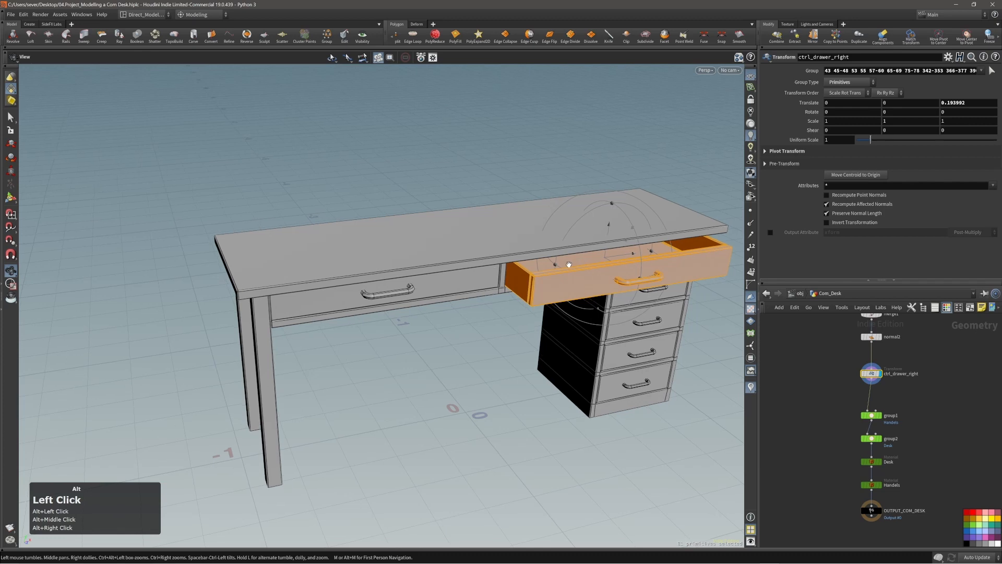
{"action": "double_click", "coordinate": [383, 295]}
{"action": "left_click", "coordinate": [435, 287], "text": "shift"}
{"action": "double_click", "coordinate": [433, 289], "text": "shift"}
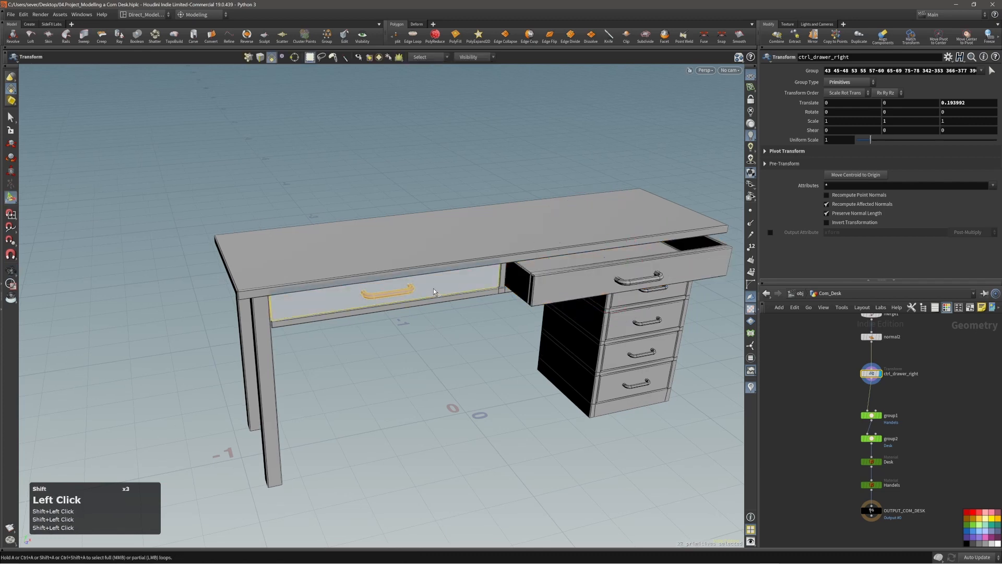
{"action": "left_click_drag", "start_coordinate": [433, 289], "coordinate": [584, 263], "text": "alt"}
{"action": "double_click", "coordinate": [387, 334], "text": "shift"}
{"action": "left_click_drag", "start_coordinate": [386, 334], "coordinate": [226, 304], "text": "alt"}
{"action": "key", "text": "q"}
{"action": "middle_click_drag", "start_coordinate": [537, 301], "coordinate": [454, 290], "text": "alt"}
{"action": "left_click_drag", "start_coordinate": [454, 290], "coordinate": [471, 331], "text": "alt"}
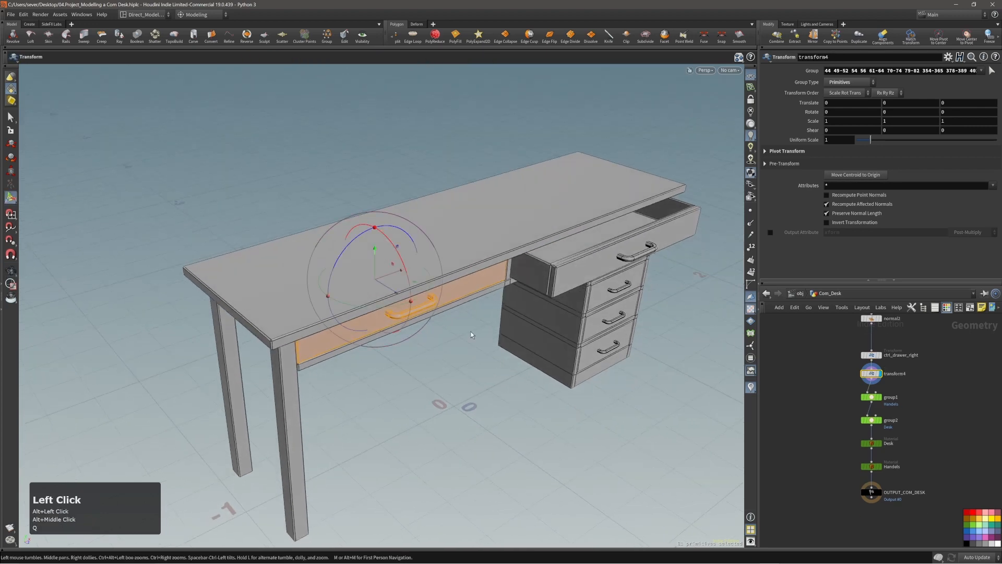
{"action": "middle_click_drag", "start_coordinate": [471, 331], "coordinate": [493, 346]}
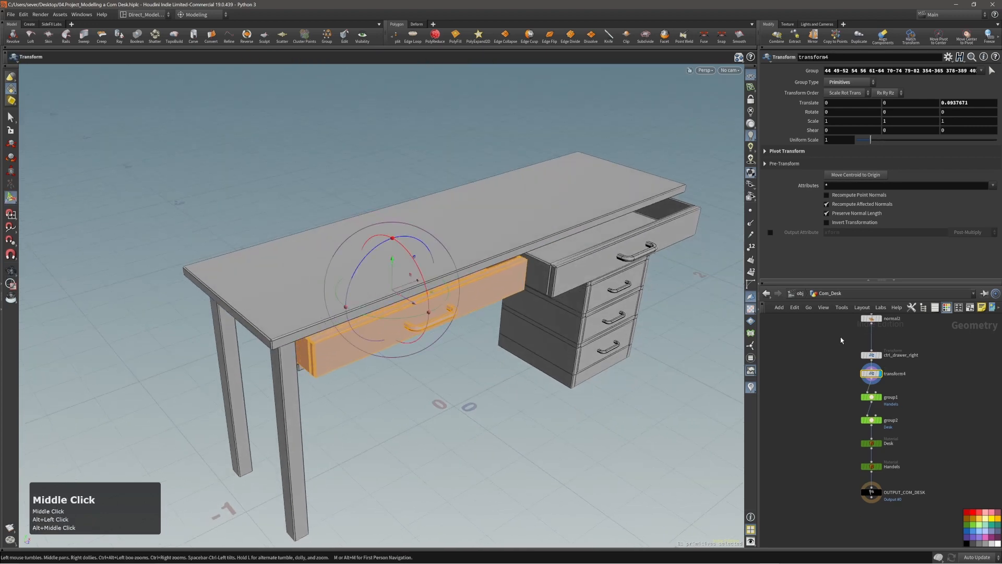
- Rename the left drawer's Transform node as ctrl_drawer_left, reusing the name copied from the right drawer's node
{"action": "double_click", "coordinate": [899, 355]}
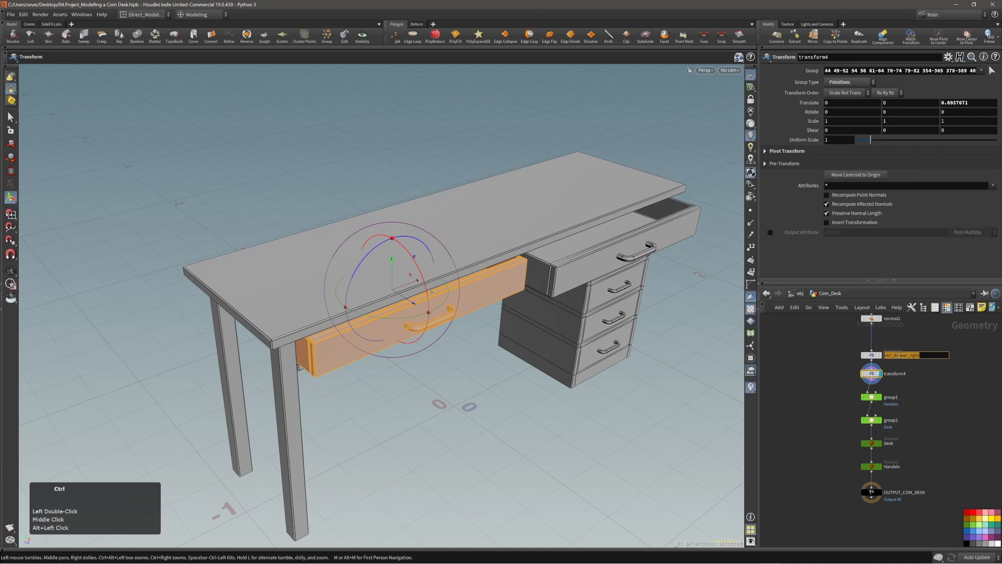
{"action": "key", "text": "ctrl+c"}
{"action": "double_click", "coordinate": [899, 373]}
{"action": "key", "text": "ctrl+v"}
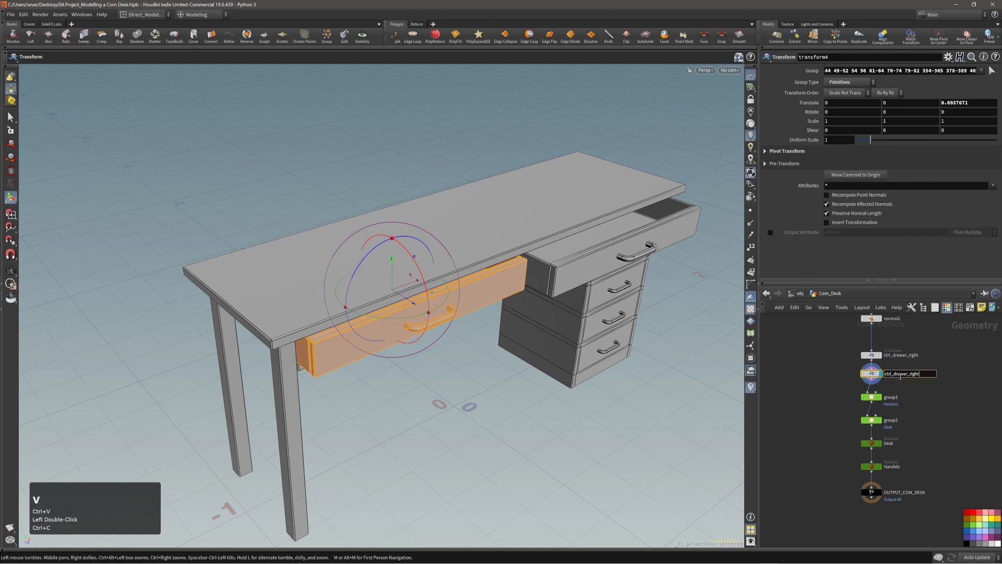
{"action": "key", "text": "BackSpace"}
{"action": "key", "text": "BackSpace"}
{"action": "key", "text": "BackSpace"}
{"action": "type", "text": "le"}
{"action": "key", "text": "BackSpace"}
{"action": "key", "text": "BackSpace"}
{"action": "type", "text": "le"}
{"action": "key", "text": "Return"}
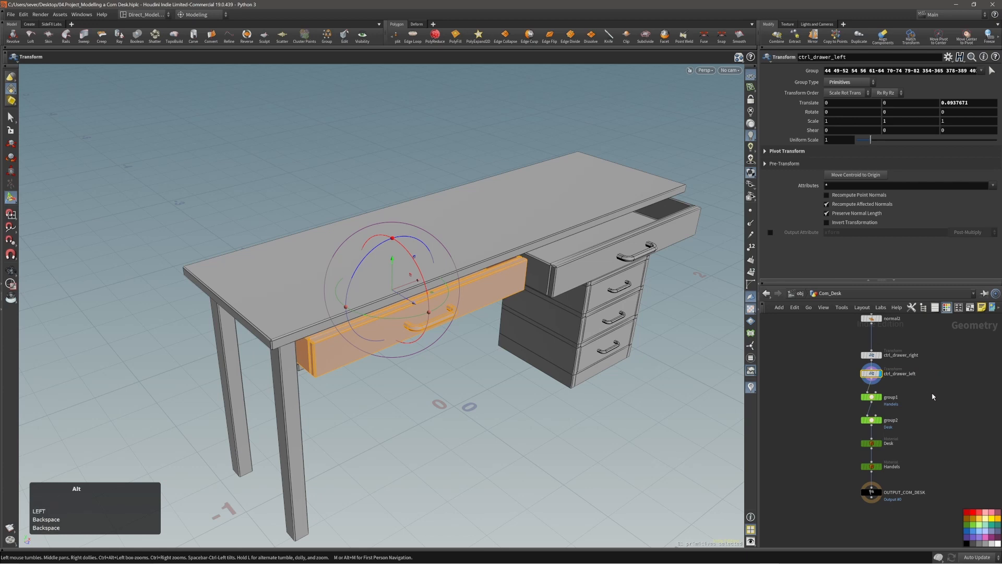
- Select the lowest small drawer with its front, box and handle, and add a new Transform node for it
{"action": "middle_click_drag", "start_coordinate": [933, 396], "coordinate": [924, 379], "text": "alt"}
{"action": "left_click_drag", "start_coordinate": [619, 305], "coordinate": [550, 286], "text": "alt"}
{"action": "middle_click_drag", "start_coordinate": [625, 332], "coordinate": [566, 315], "text": "alt"}
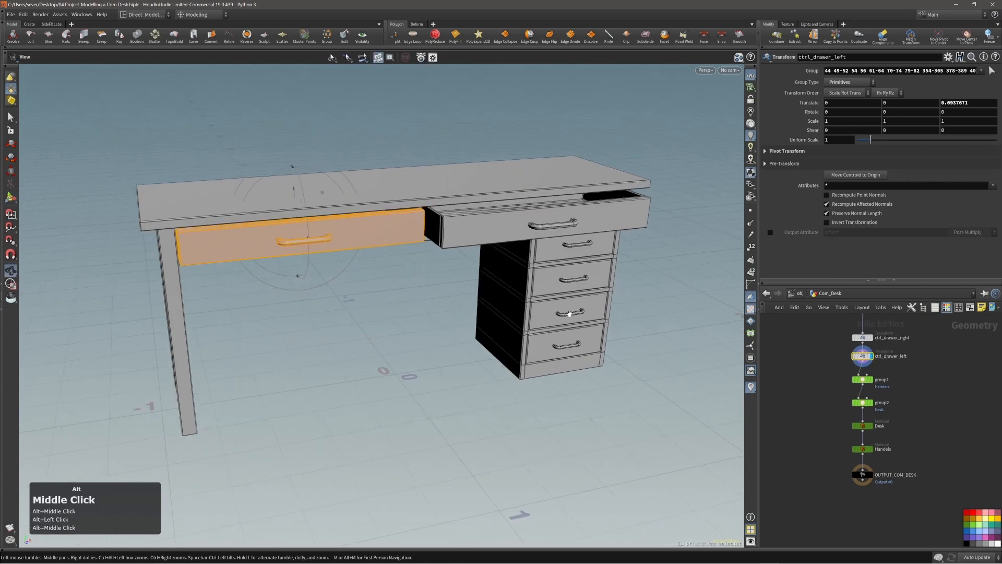
{"action": "double_click", "coordinate": [577, 345]}
{"action": "double_click", "coordinate": [590, 337], "text": "shift"}
{"action": "left_click_drag", "start_coordinate": [590, 337], "coordinate": [804, 313], "text": "alt+shift"}
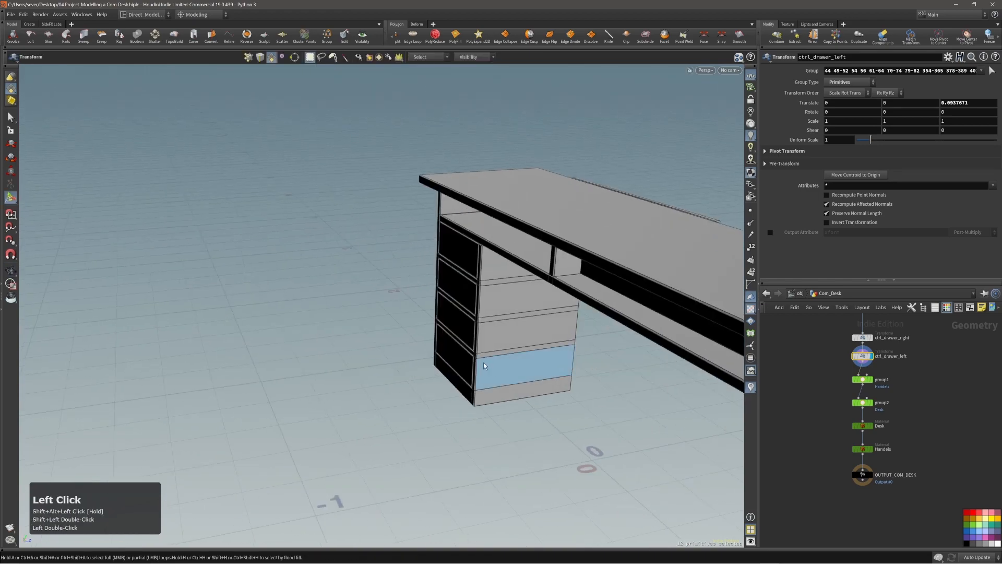
{"action": "double_click", "coordinate": [457, 364], "text": "shift"}
{"action": "left_click_drag", "start_coordinate": [566, 314], "coordinate": [377, 332], "text": "alt+shift"}
{"action": "middle_click_drag", "start_coordinate": [377, 332], "coordinate": [334, 325], "text": "alt"}
{"action": "mouse_move", "coordinate": [546, 335]}
{"action": "left_mouse_down", "text": "alt"}
{"action": "mouse_move", "coordinate": [512, 336]}
{"action": "mouse_move", "coordinate": [526, 335]}
{"action": "left_mouse_up", "text": "alt"}
{"action": "right_click_drag", "start_coordinate": [526, 334], "coordinate": [559, 325], "text": "alt"}
{"action": "key", "text": "q"}
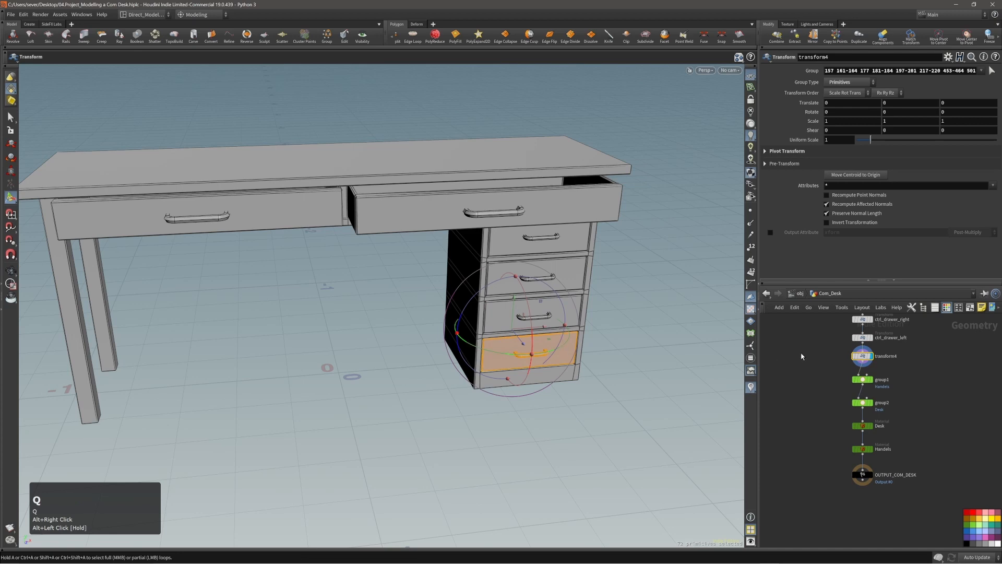
- Rename the lowest small drawer's Transform node as ctrl_drawer_4th_small, reusing the copied drawer name
{"action": "double_click", "coordinate": [887, 356]}
{"action": "key", "text": "ctrl+v"}
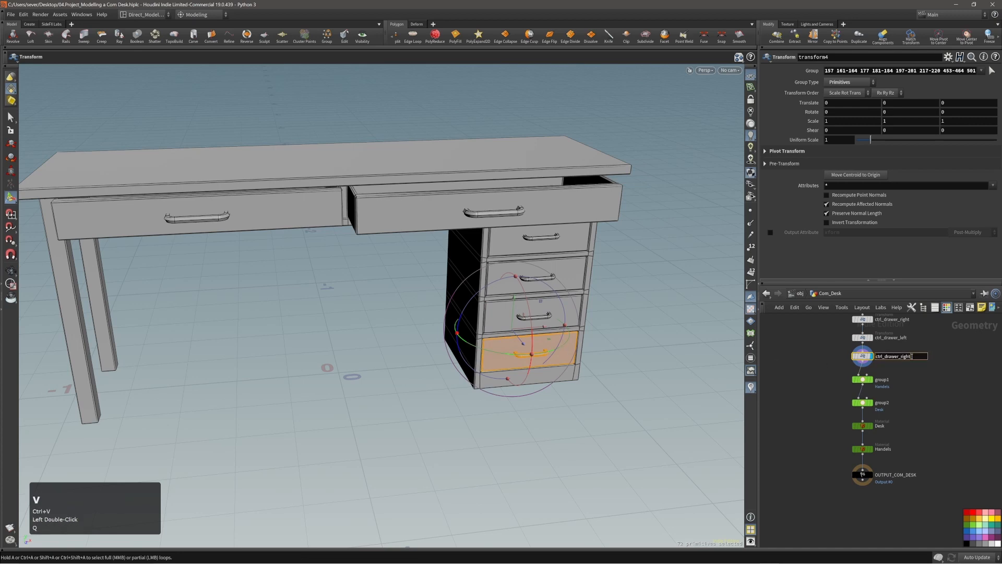
{"action": "key", "text": "BackSpace"}
{"action": "key", "text": "BackSpace"}
{"action": "key", "text": "BackSpace"}
{"action": "type", "text": "4th_sma"}
{"action": "key", "text": "BackSpace"}
{"action": "key", "text": "BackSpace"}
{"action": "type", "text": "mall"}
{"action": "key", "text": "Return"}
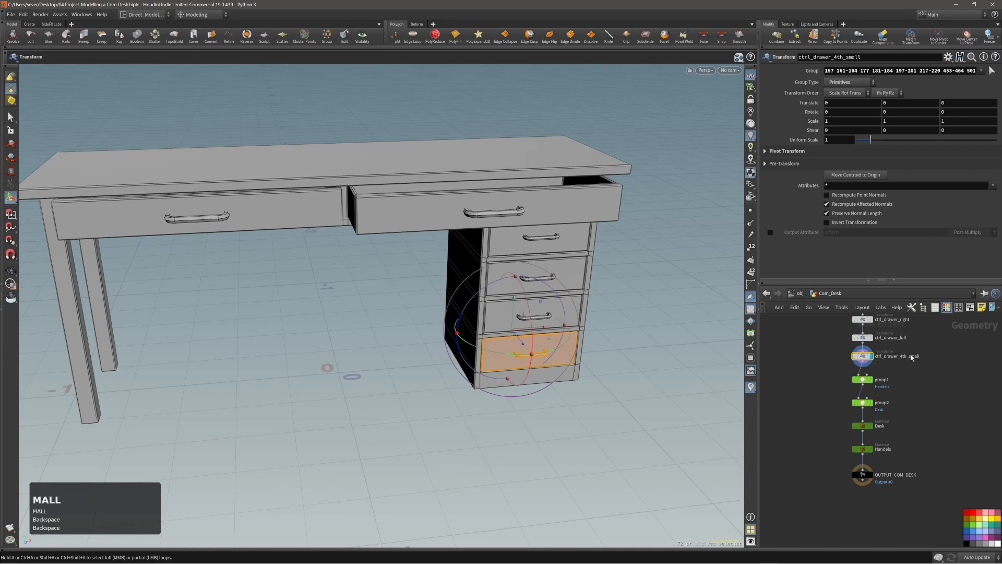
- Pull the lowest small drawer out about 0.048 in Z and save the scene
{"action": "right_click_drag", "start_coordinate": [521, 363], "coordinate": [534, 360], "text": "alt"}
{"action": "left_click_drag", "start_coordinate": [535, 360], "coordinate": [546, 385], "text": "alt"}
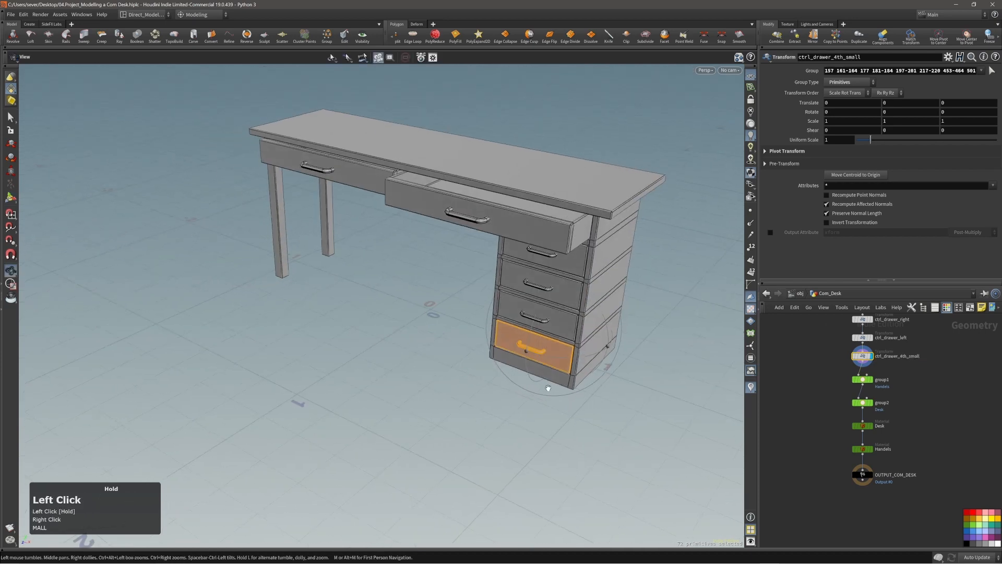
{"action": "middle_click_drag", "start_coordinate": [530, 347], "coordinate": [516, 358]}
{"action": "middle_click_drag", "start_coordinate": [659, 402], "coordinate": [654, 405]}
{"action": "right_click_drag", "start_coordinate": [616, 365], "coordinate": [543, 356], "text": "alt"}
{"action": "middle_click_drag", "start_coordinate": [543, 355], "coordinate": [473, 376], "text": "alt"}
{"action": "key", "text": "ctrl+s"}
- View the desk with its opened drawers in the Karma-rendered room on the stage, and return to the Com_Desk network
{"action": "key", "text": "n"}
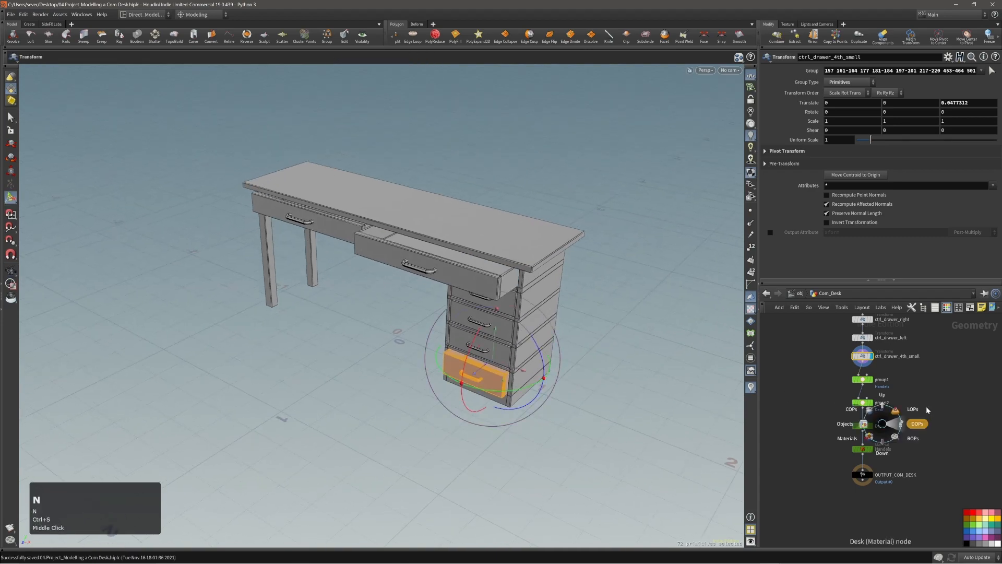
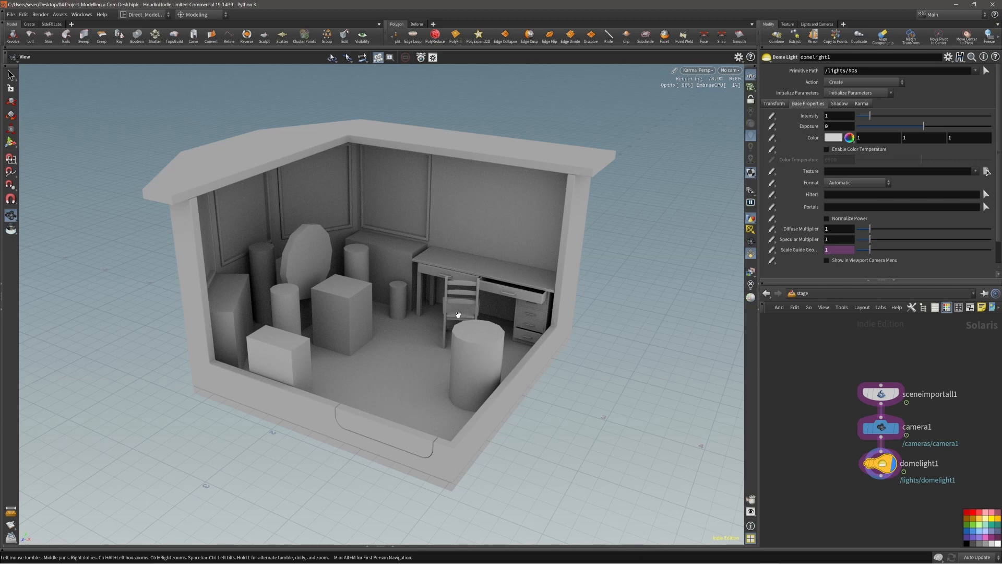
{"action": "key", "text": "n"}
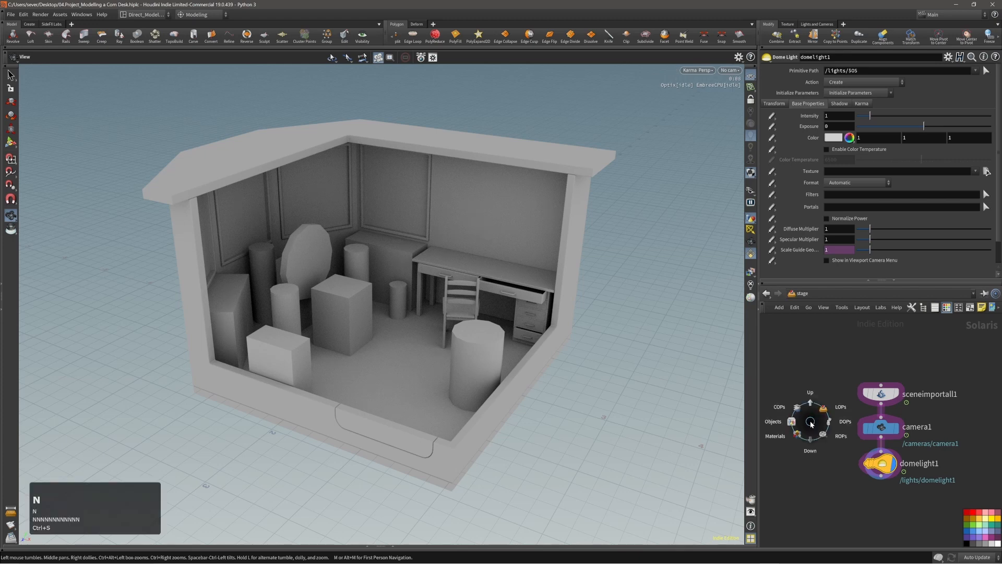
{"action": "left_click", "coordinate": [809, 422]}
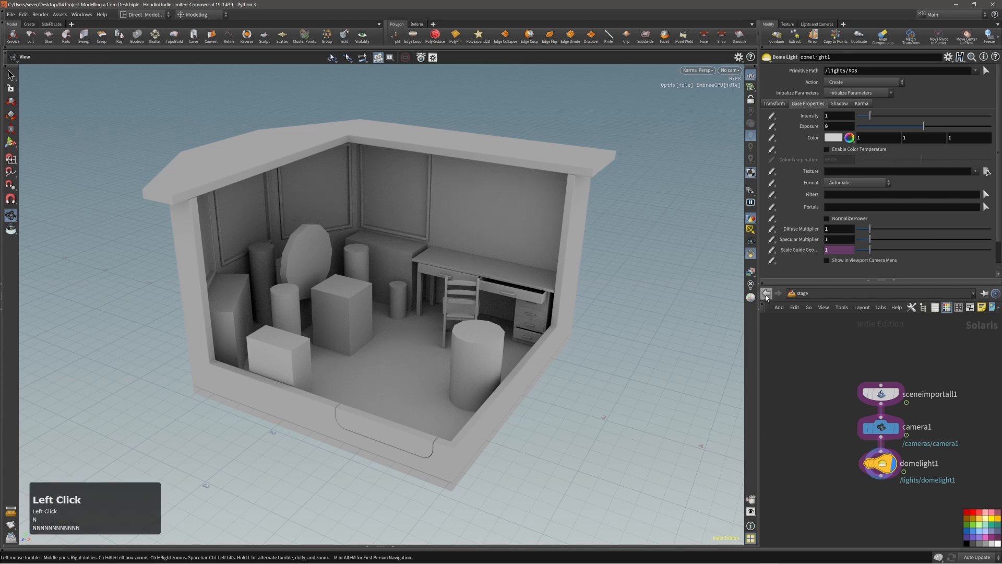
{"action": "left_click", "coordinate": [766, 295]}
- Colour the three ctrl_drawer nodes yellow and lay out the network nodes evenly
{"action": "middle_click_drag", "start_coordinate": [820, 401], "coordinate": [832, 454]}
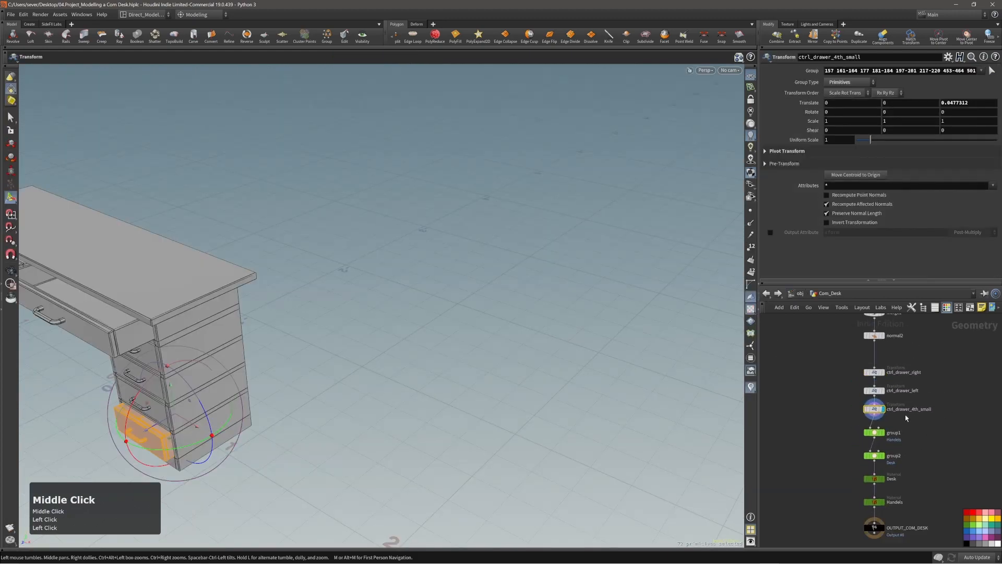
{"action": "left_click_drag", "start_coordinate": [819, 358], "coordinate": [888, 413]}
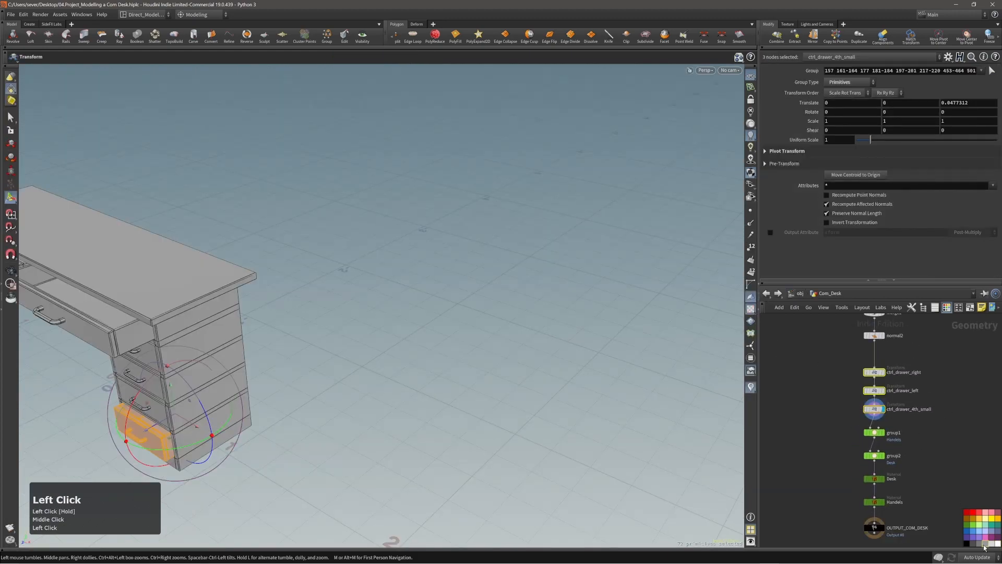
{"action": "left_click", "coordinate": [994, 519]}
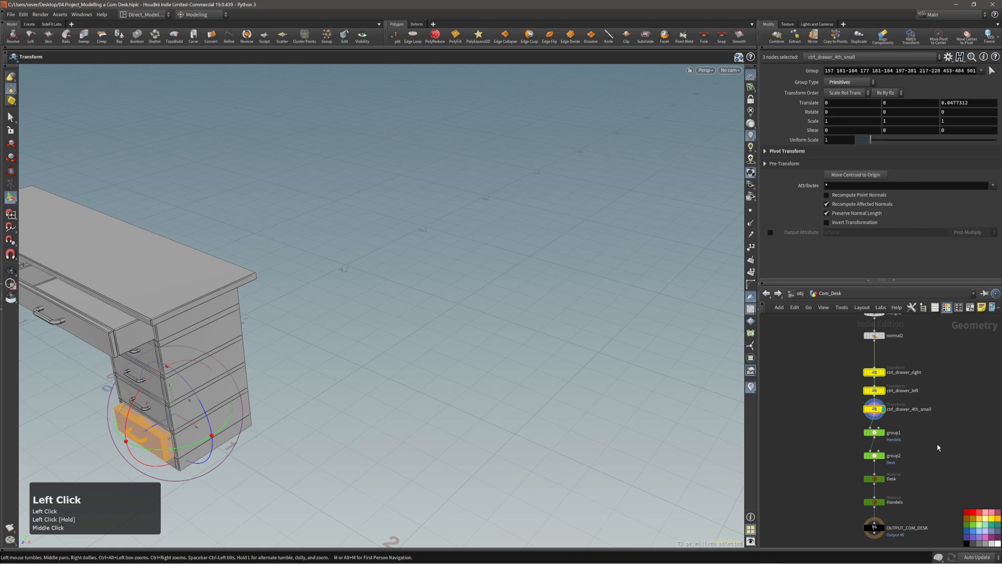
{"action": "middle_click_drag", "start_coordinate": [931, 400], "coordinate": [925, 376]}
{"action": "key", "text": "l"}
{"action": "left_click_drag", "start_coordinate": [820, 337], "coordinate": [884, 374]}
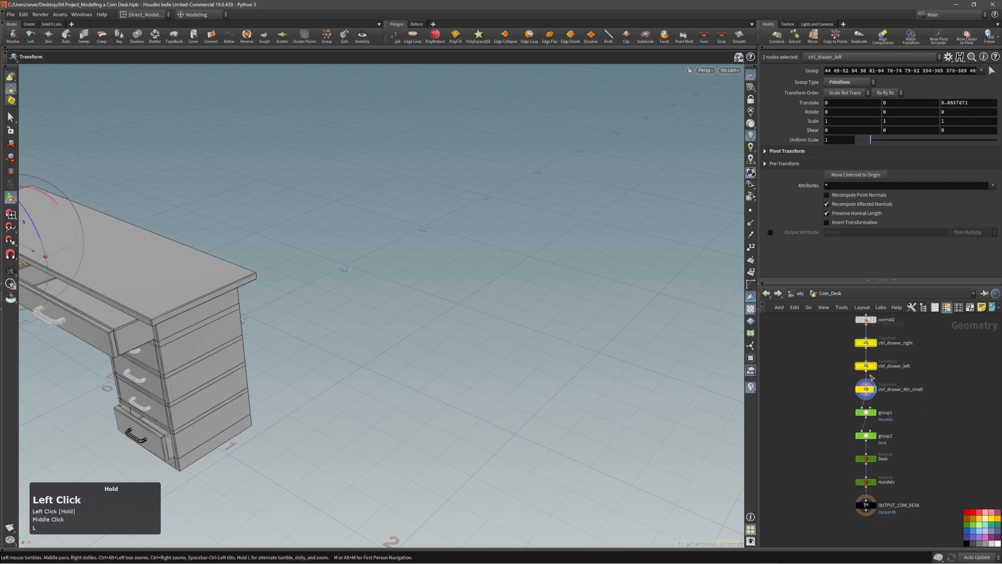
- Reset the Z translation of ctrl_drawer_4th_small to 0, and undo the reset
{"action": "left_click", "coordinate": [867, 389]}
{"action": "middle_click_drag", "start_coordinate": [194, 342], "coordinate": [414, 310], "text": "alt"}
{"action": "left_click_drag", "start_coordinate": [414, 310], "coordinate": [417, 354], "text": "alt"}
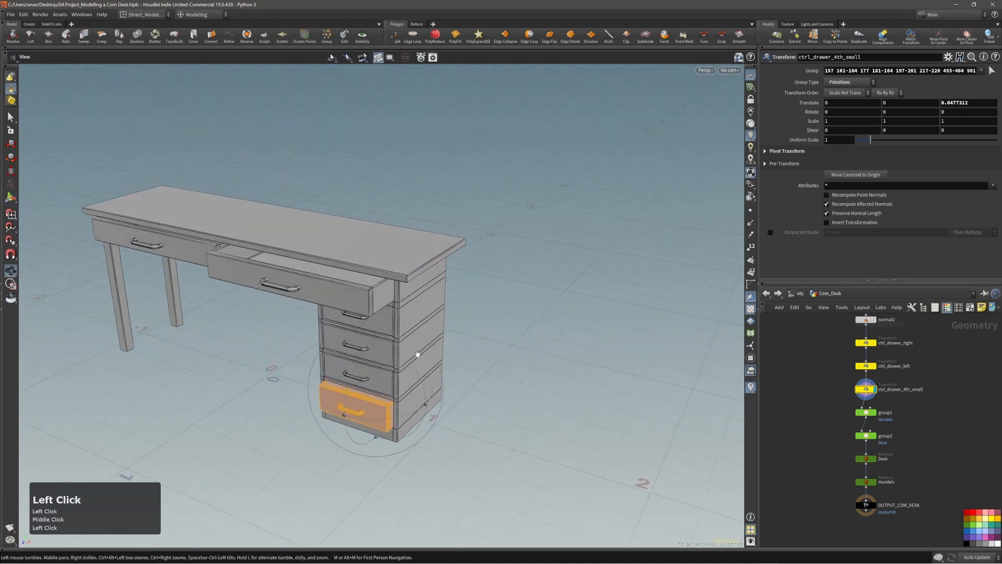
{"action": "middle_click_drag", "start_coordinate": [418, 354], "coordinate": [513, 351]}
{"action": "middle_click", "coordinate": [954, 103], "text": "ctrl"}
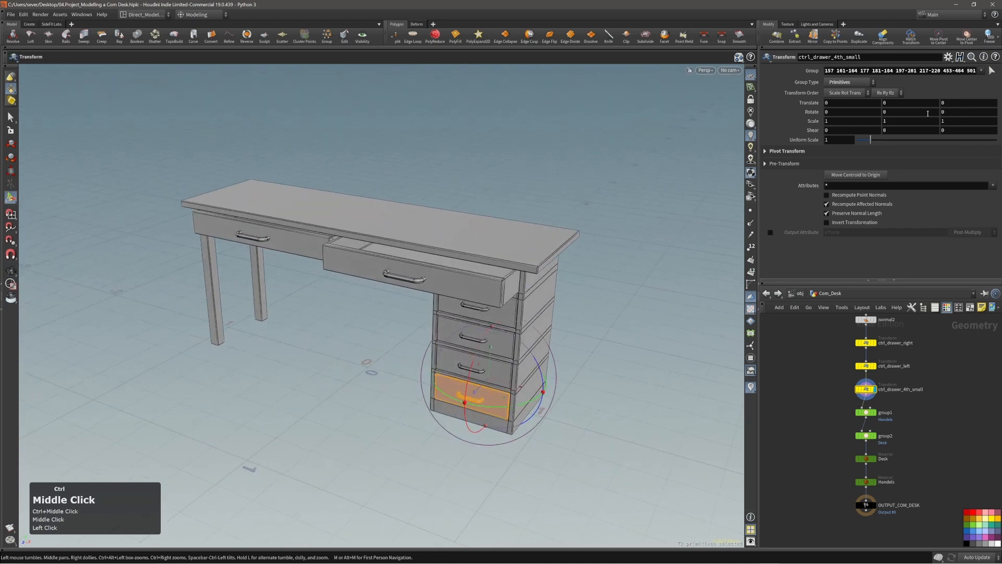
{"action": "right_click_drag", "start_coordinate": [539, 311], "coordinate": [529, 334]}
{"action": "left_click_drag", "start_coordinate": [528, 334], "coordinate": [538, 372]}
{"action": "key", "text": "ctrl+z"}
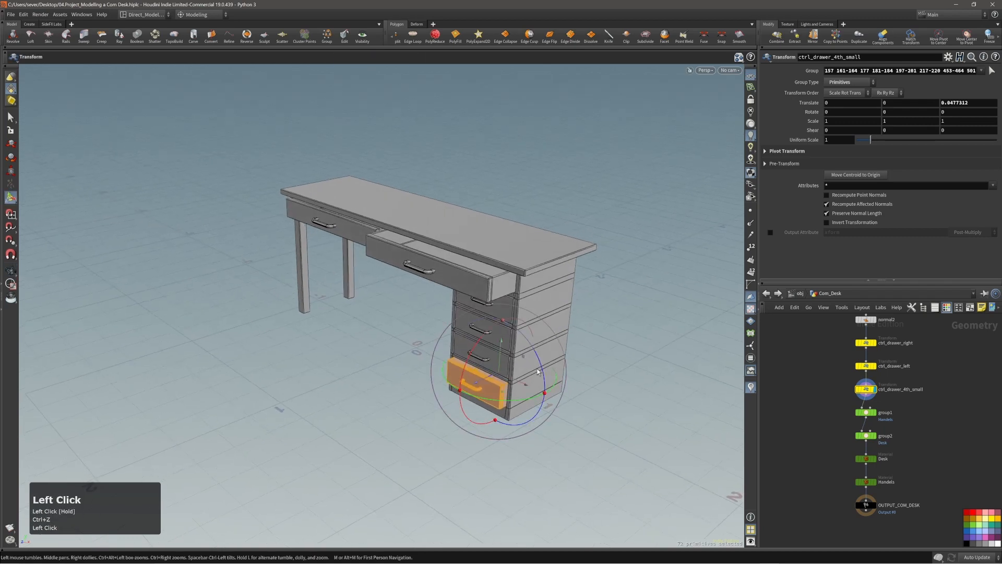
- Pull the lowest small drawer out to about 0.187 in Z, show the timeline and key that translation at frame 1
{"action": "middle_click_drag", "start_coordinate": [602, 365], "coordinate": [582, 374]}
{"action": "left_click", "coordinate": [9, 550]}
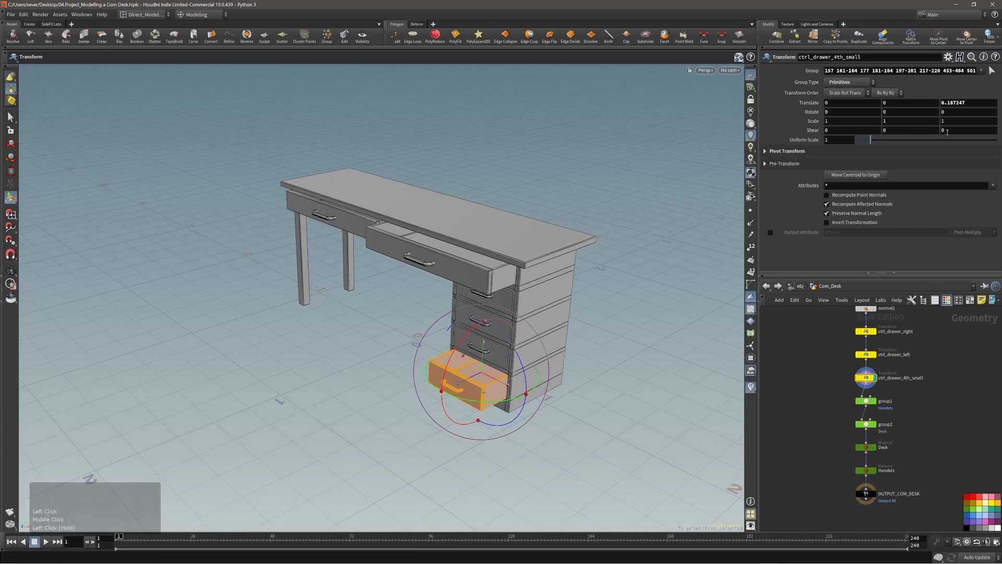
{"action": "left_click", "coordinate": [961, 102], "text": "alt"}
{"action": "middle_click_drag", "start_coordinate": [428, 416], "coordinate": [423, 403], "text": "alt"}
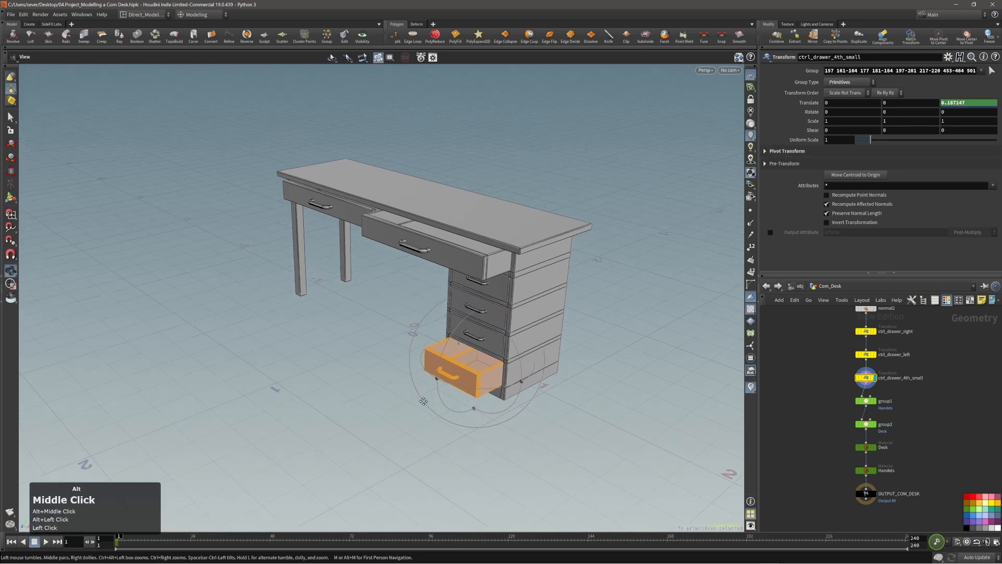
- Shorten the playback range to end at frame 129, and key the lowest drawer's Z translation at 0 on frame 57
{"action": "left_click_drag", "start_coordinate": [120, 537], "coordinate": [501, 531]}
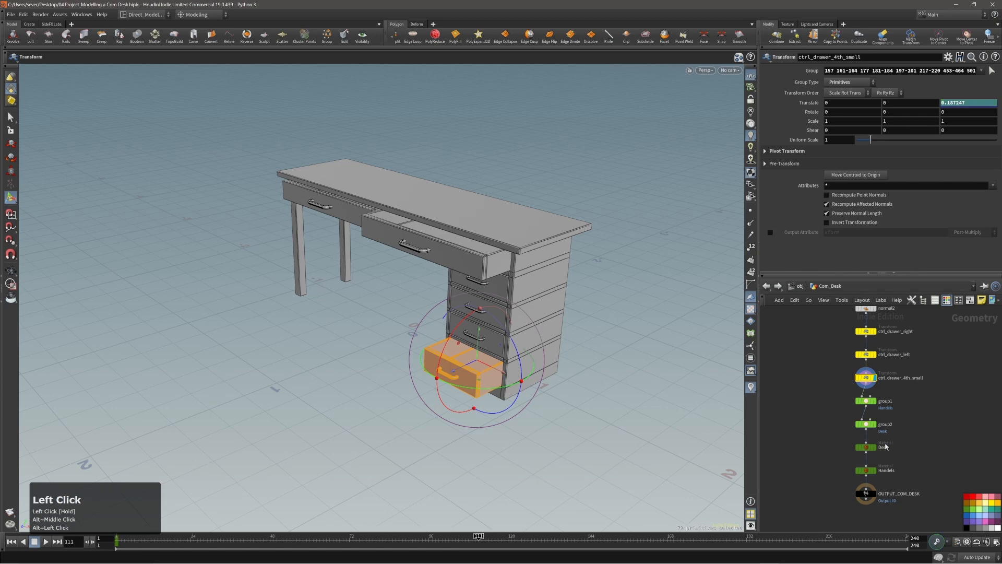
{"action": "left_click_drag", "start_coordinate": [905, 545], "coordinate": [539, 555]}
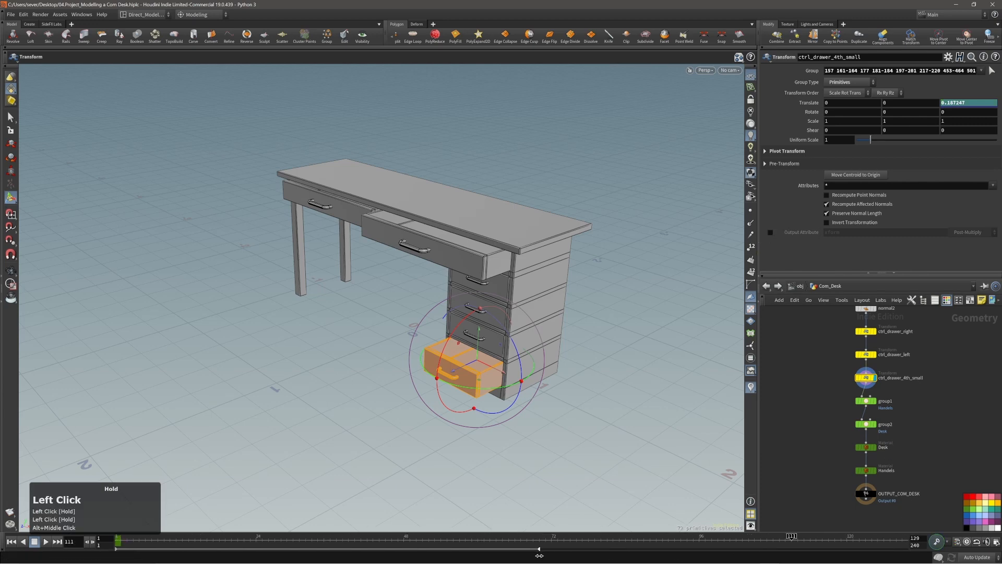
{"action": "left_click_drag", "start_coordinate": [798, 535], "coordinate": [492, 446]}
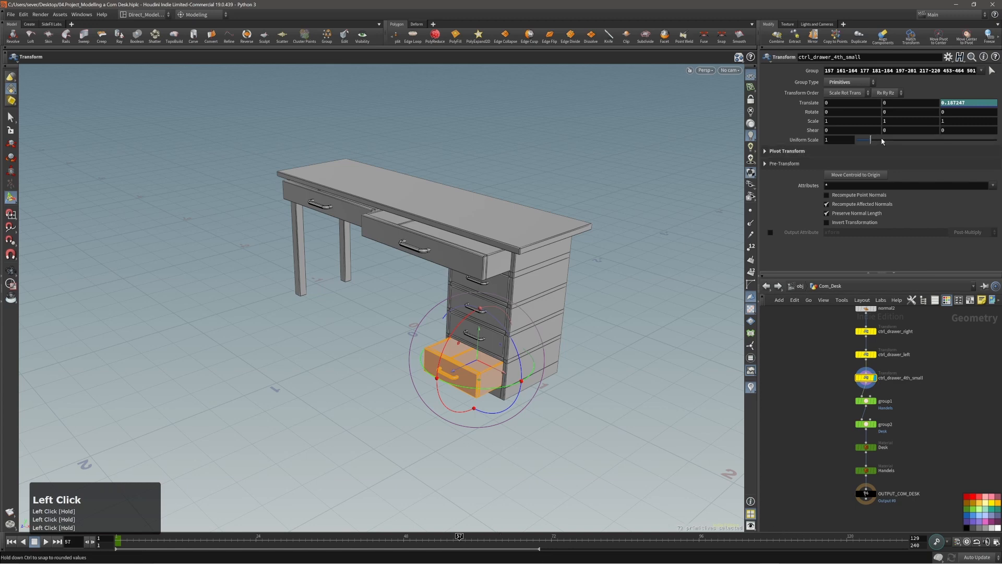
{"action": "middle_click", "coordinate": [959, 103], "text": "ctrl"}
{"action": "left_click", "coordinate": [959, 103], "text": "alt"}
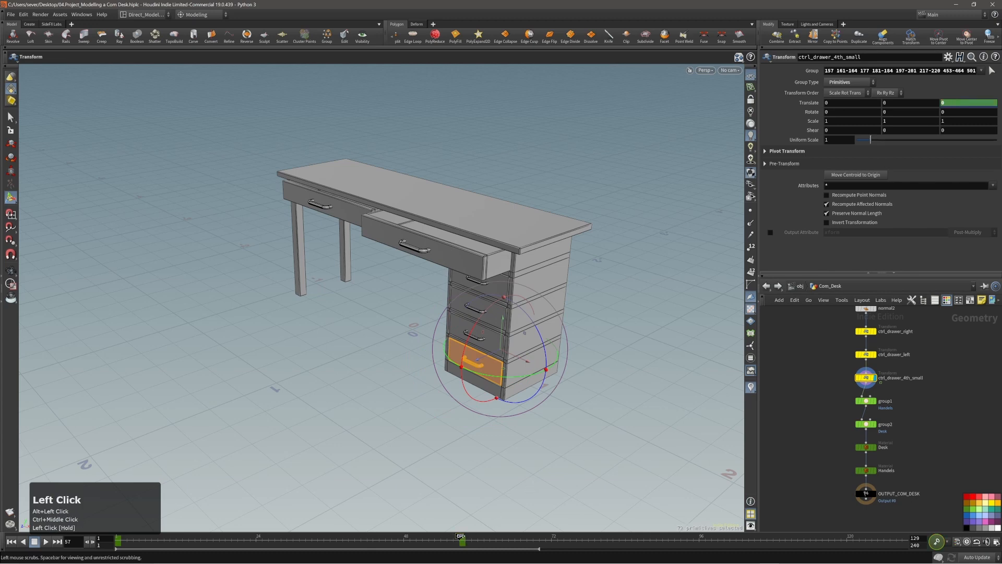
- At frame 129, pull the lowest drawer out to about 0.323 in Z and key that translation
{"action": "left_click_drag", "start_coordinate": [460, 536], "coordinate": [903, 536]}
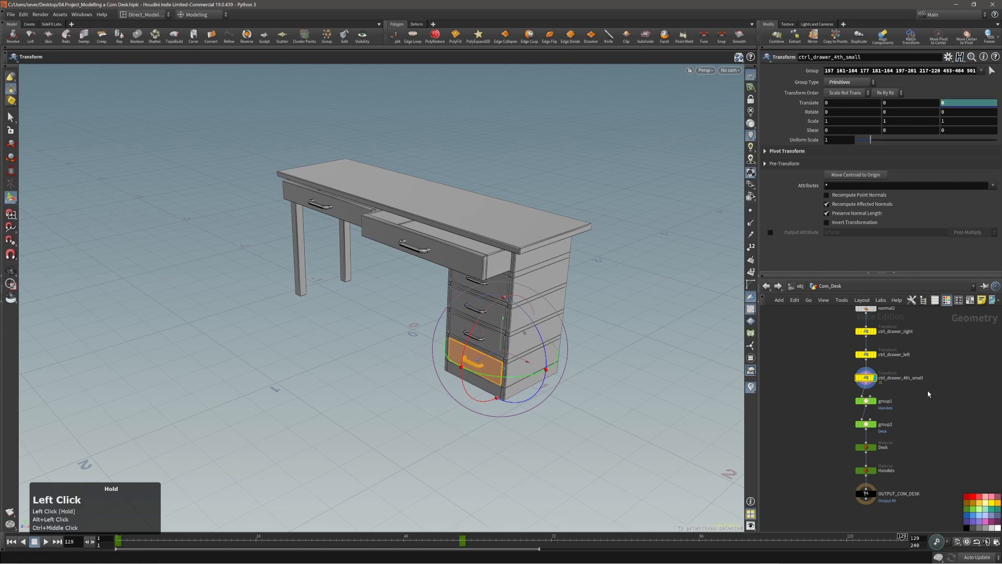
{"action": "middle_click_drag", "start_coordinate": [618, 353], "coordinate": [586, 370]}
{"action": "left_click", "coordinate": [951, 103], "text": "alt"}
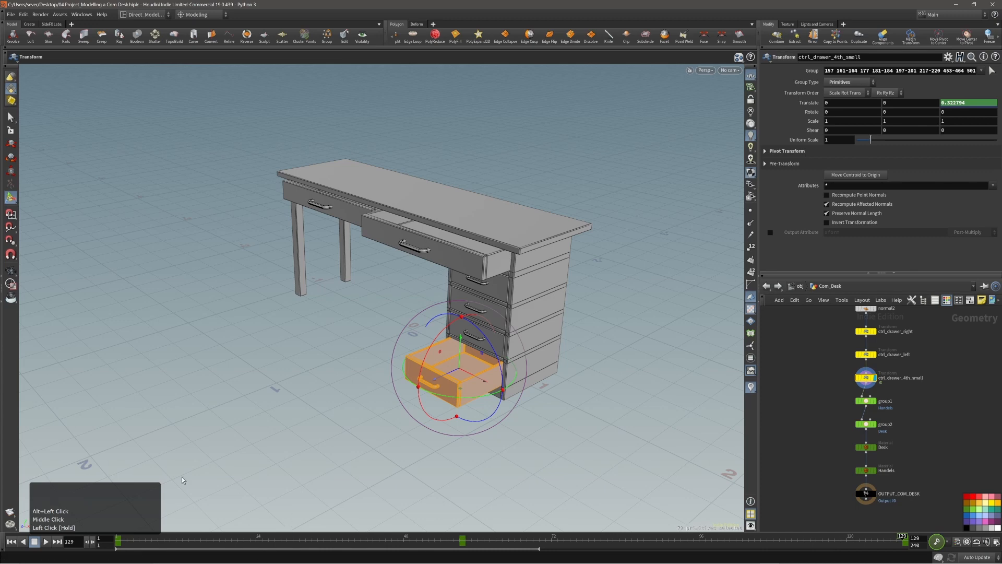
- Play the drawer animation with real-time playback toggled on, stop it and scrub the timeline to frame 89
{"action": "left_click", "coordinate": [45, 541]}
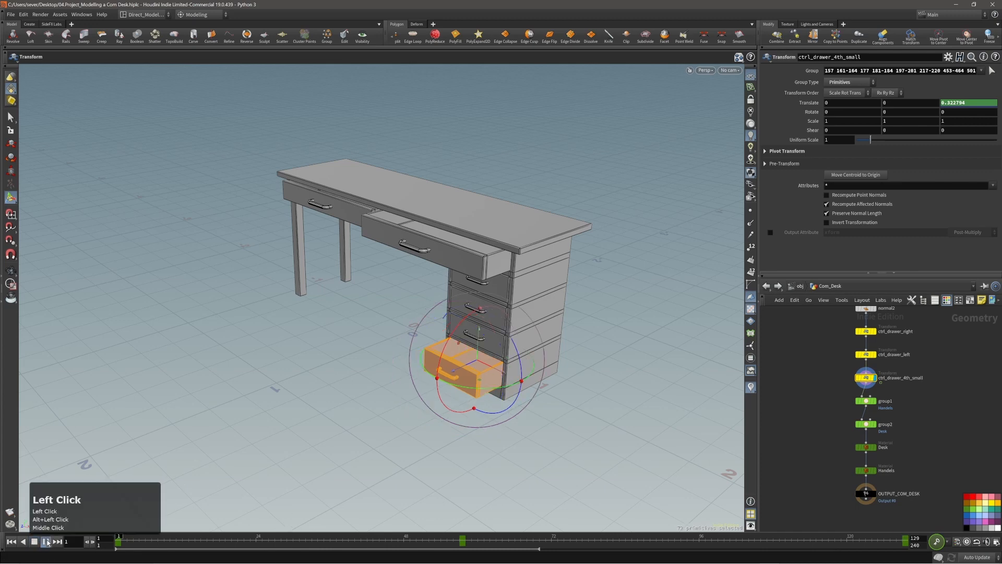
{"action": "left_click", "coordinate": [968, 542]}
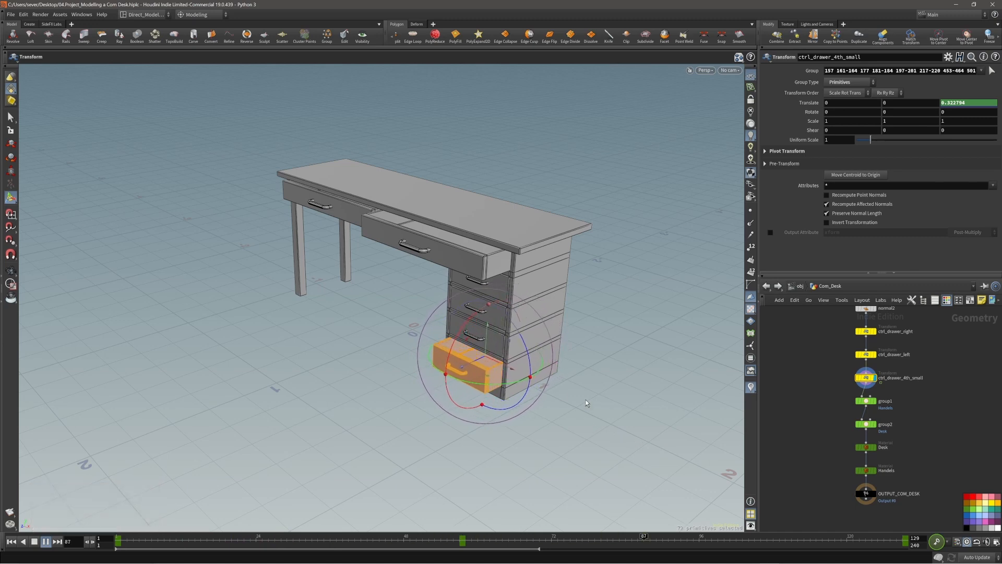
{"action": "left_click_drag", "start_coordinate": [575, 386], "coordinate": [593, 364]}
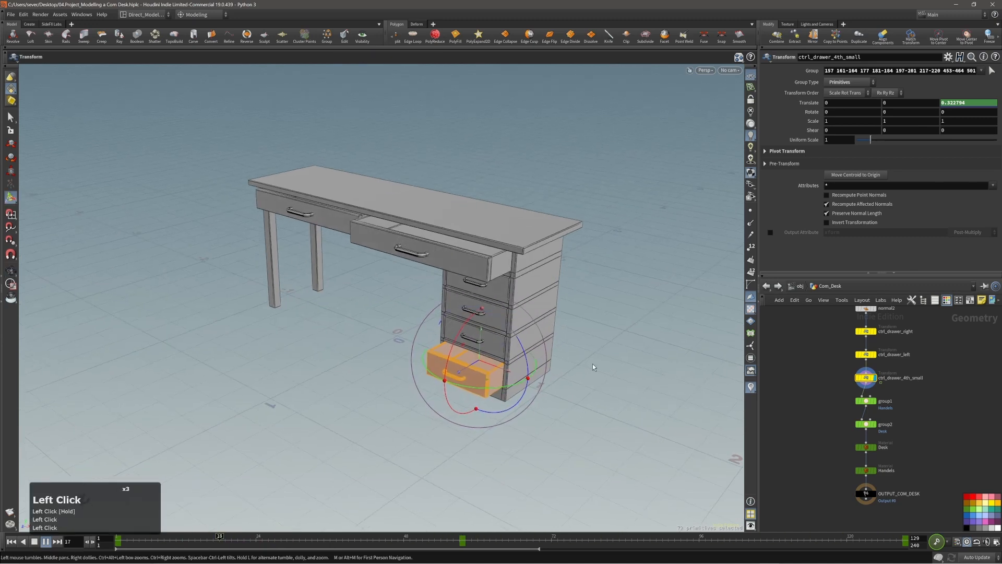
{"action": "left_click", "coordinate": [46, 542]}
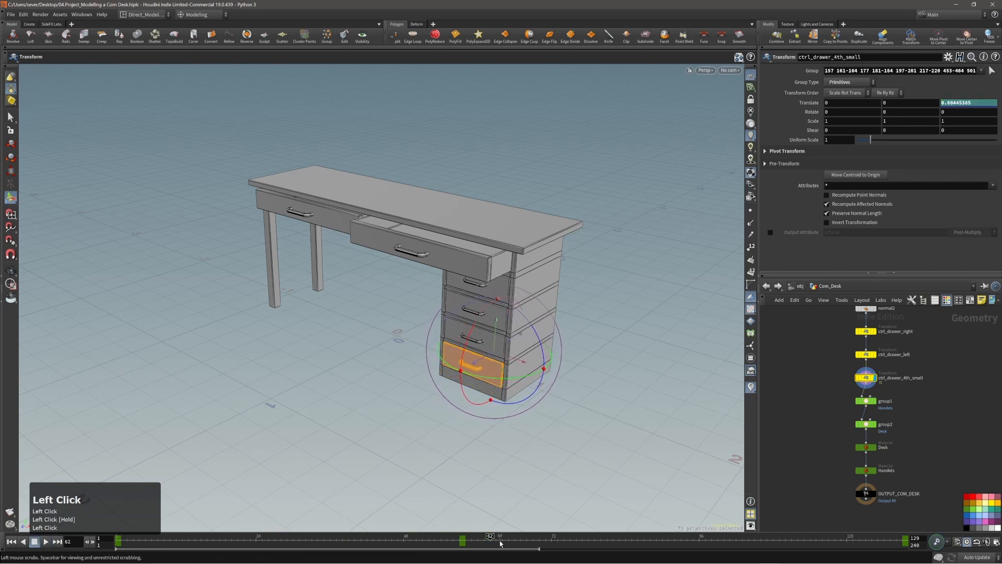
{"action": "left_click_drag", "start_coordinate": [491, 536], "coordinate": [656, 536]}
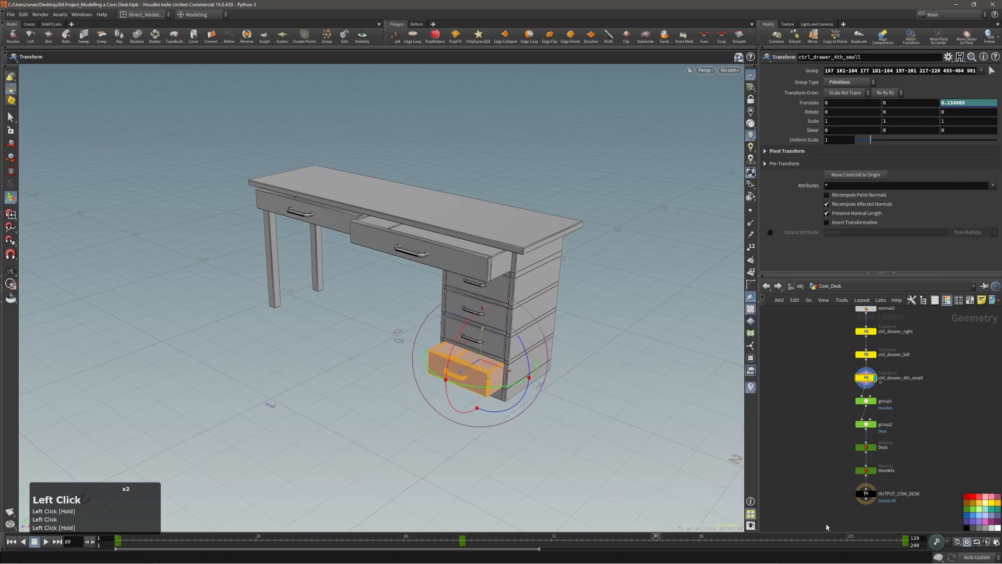
- Show the Com_Desk nodes as a list filtered by "ctrl", and select ctrl_drawer_4th_small followed by ctrl_drawer_left
{"action": "key", "text": "shift+t"}
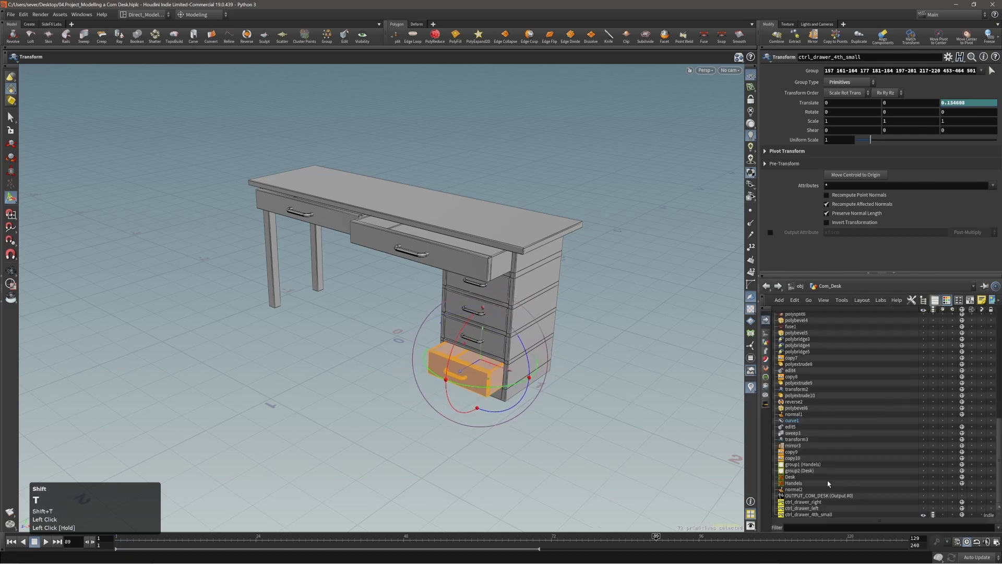
{"action": "left_click", "coordinate": [808, 528]}
{"action": "type", "text": "c"}
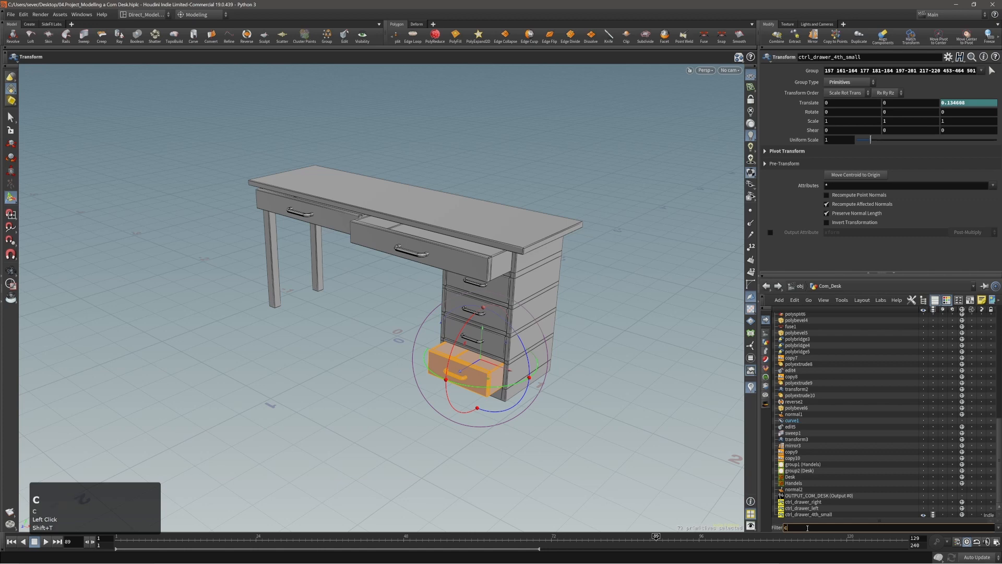
{"action": "type", "text": "t"}
{"action": "key", "text": "BackSpace"}
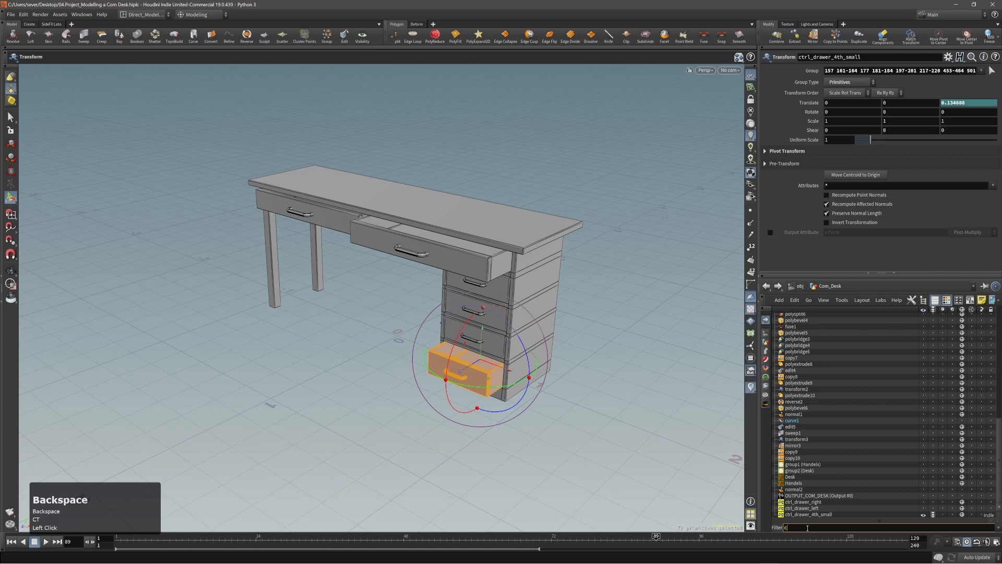
{"action": "type", "text": "trl"}
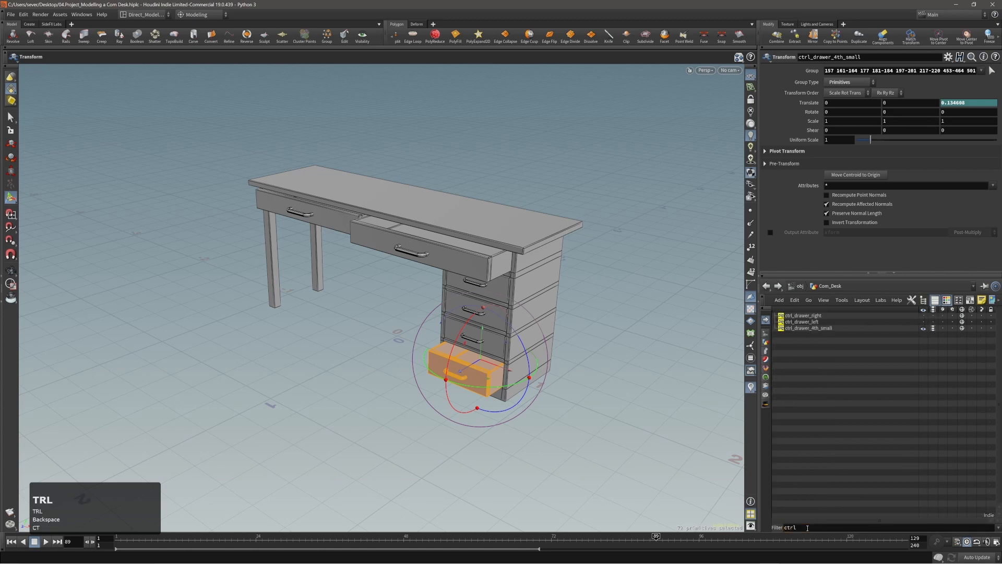
{"action": "left_click", "coordinate": [799, 329]}
{"action": "left_click", "coordinate": [798, 322]}
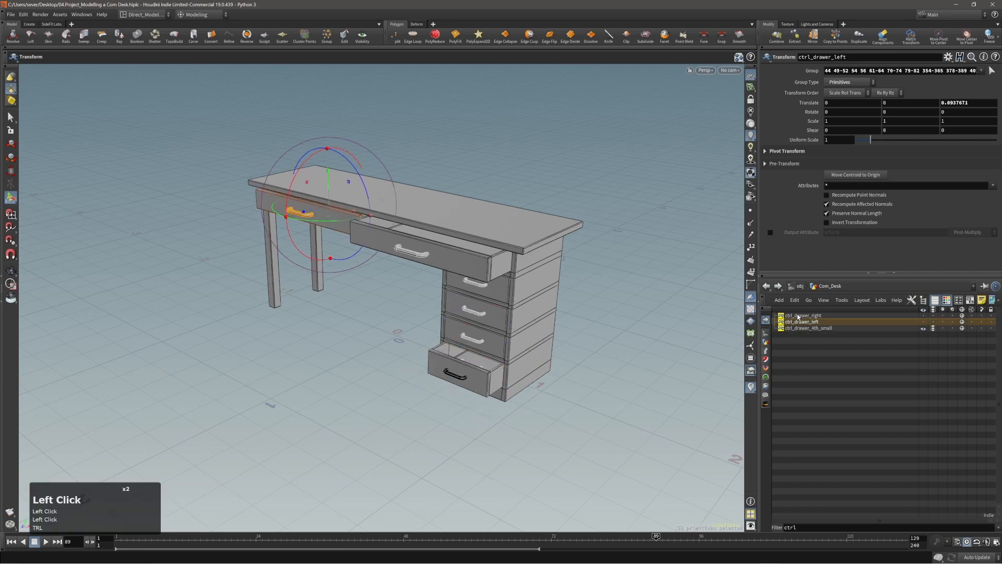
- Cycle through the three filtered drawer control nodes, finishing with ctrl_drawer_right selected
{"action": "left_click", "coordinate": [798, 316]}
{"action": "left_click", "coordinate": [802, 321]}
{"action": "left_click", "coordinate": [808, 328]}
{"action": "left_click", "coordinate": [804, 315]}
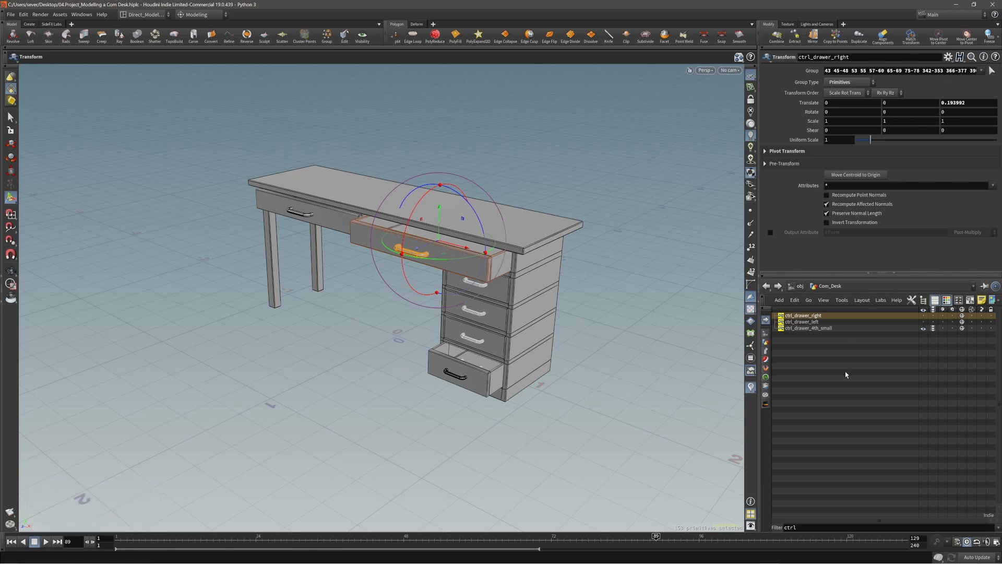
- Restore the network graph view, go up to the object level and colour the Com_Desk node black
{"action": "key", "text": "shift+t"}
{"action": "left_click", "coordinate": [819, 441]}
{"action": "key", "text": "u"}
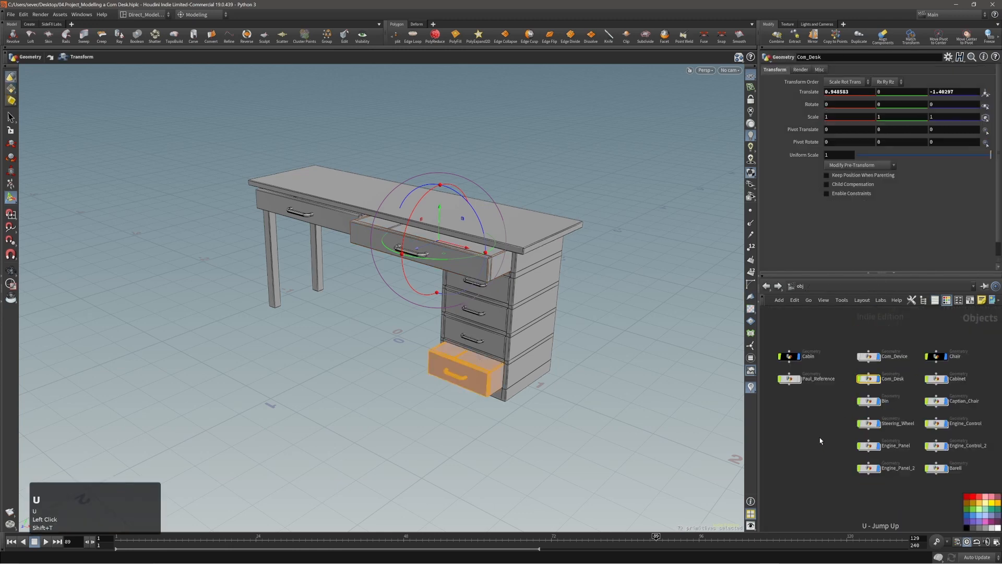
{"action": "left_click", "coordinate": [871, 381]}
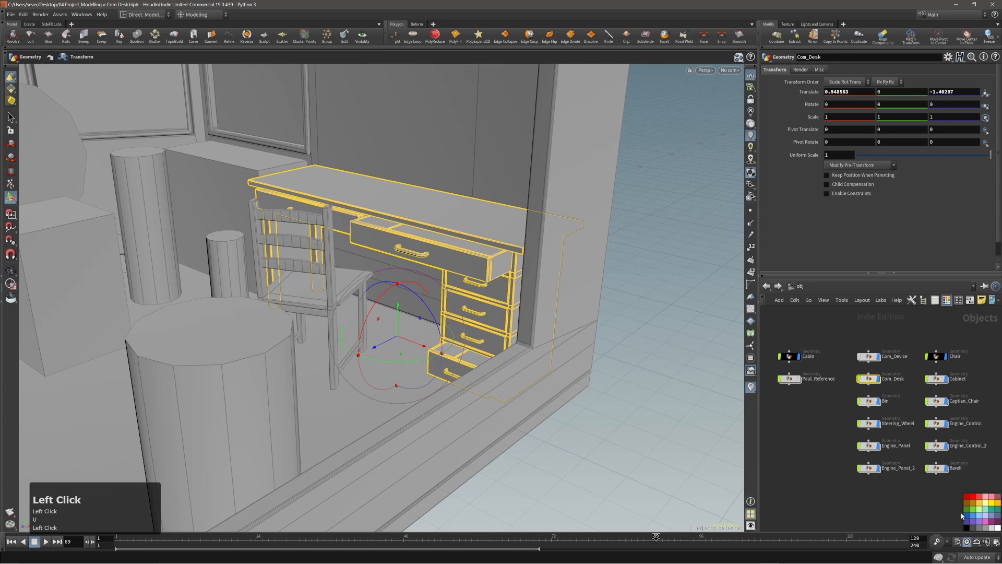
{"action": "left_click", "coordinate": [967, 529]}
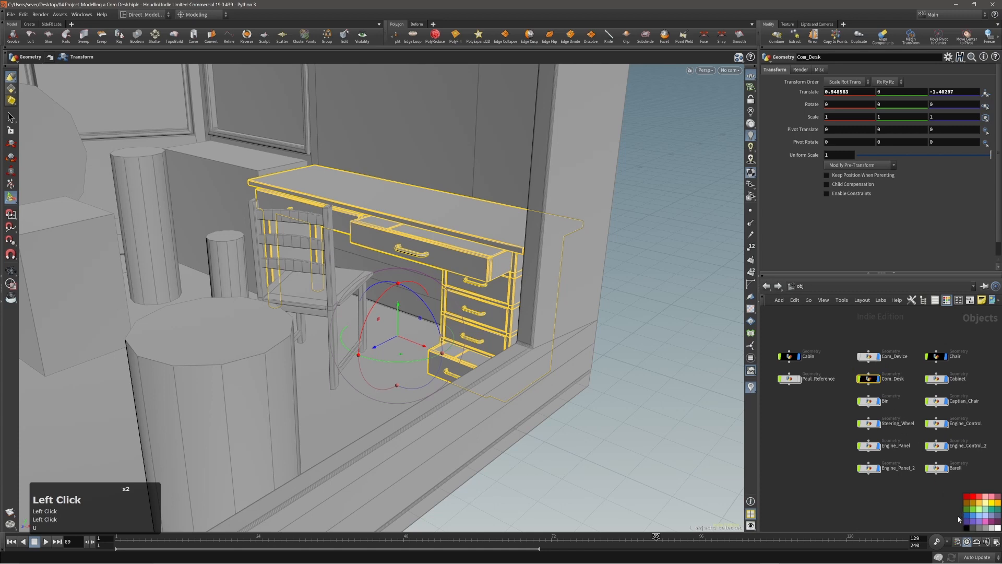
- Open the Edit Parameter Interface for Com_Desk and collapse its Transform, Render and Misc parameter folders
{"action": "left_click", "coordinate": [869, 379]}
{"action": "left_click_drag", "start_coordinate": [946, 59], "coordinate": [922, 68]}
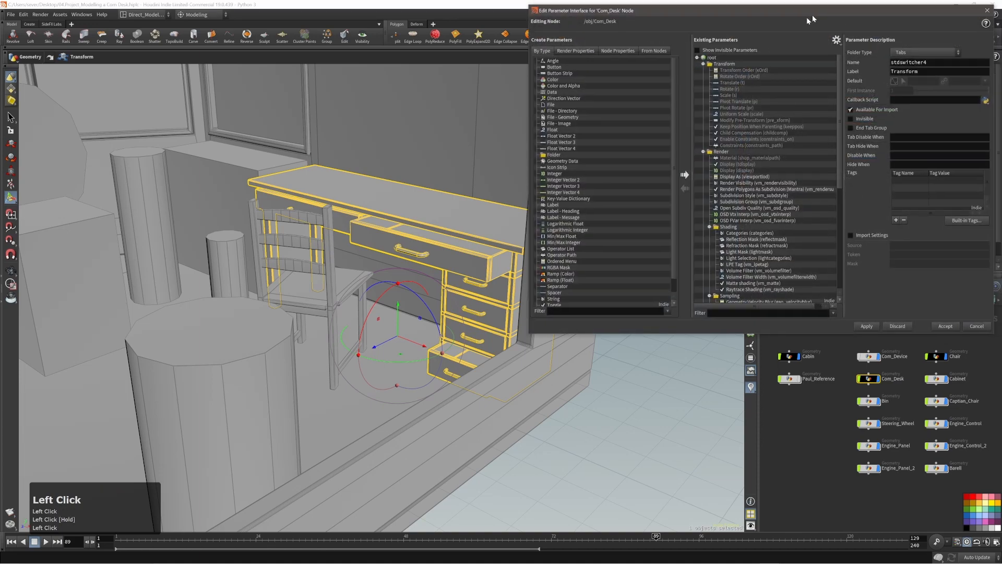
{"action": "left_click_drag", "start_coordinate": [821, 10], "coordinate": [488, 136]}
{"action": "left_click", "coordinate": [376, 187]}
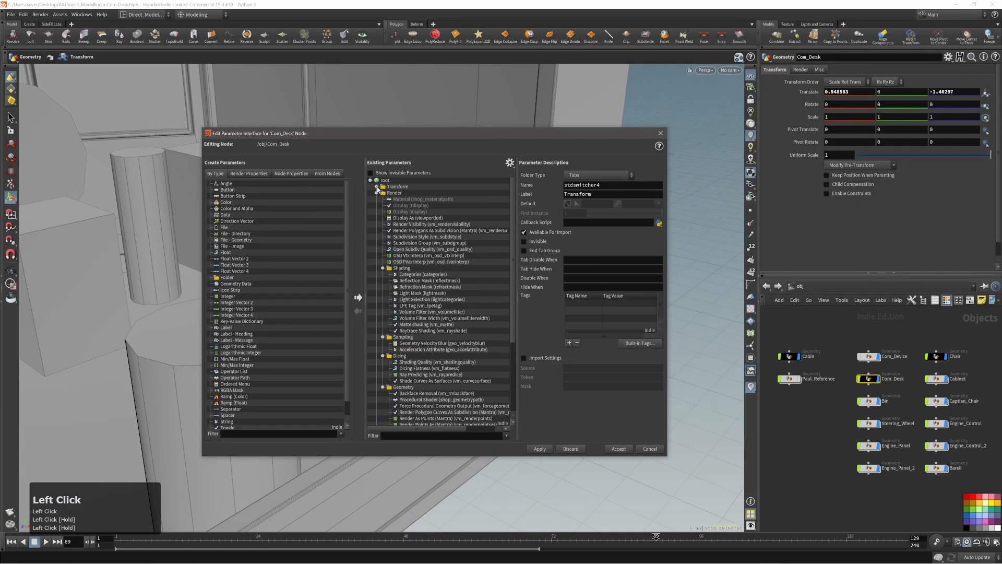
{"action": "left_click", "coordinate": [376, 192]}
{"action": "left_click", "coordinate": [376, 199]}
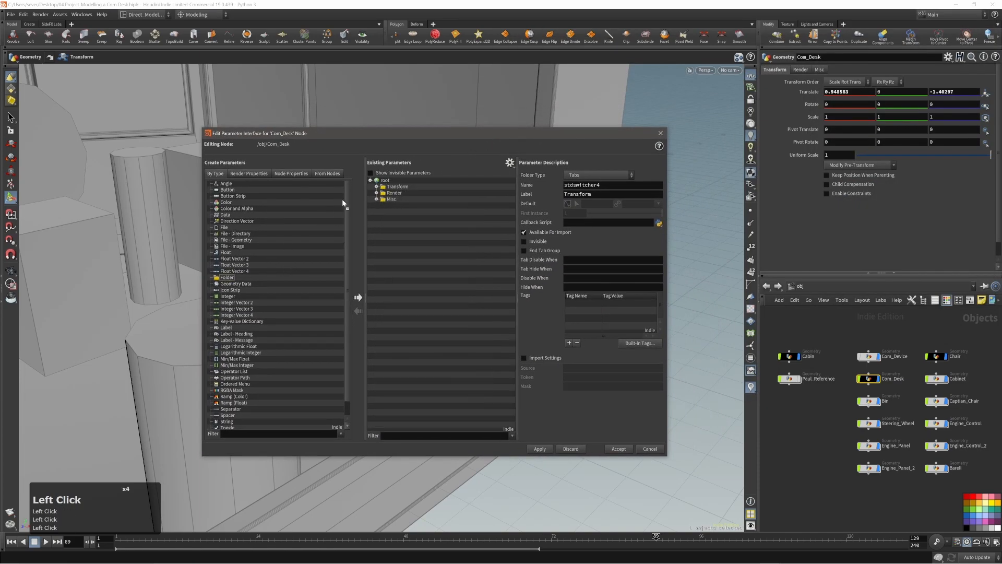
- Add a folder after Misc in Com_Desk's existing parameters and label it Folder Controls
{"action": "left_click_drag", "start_coordinate": [227, 277], "coordinate": [394, 199]}
{"action": "double_click", "coordinate": [403, 207]}
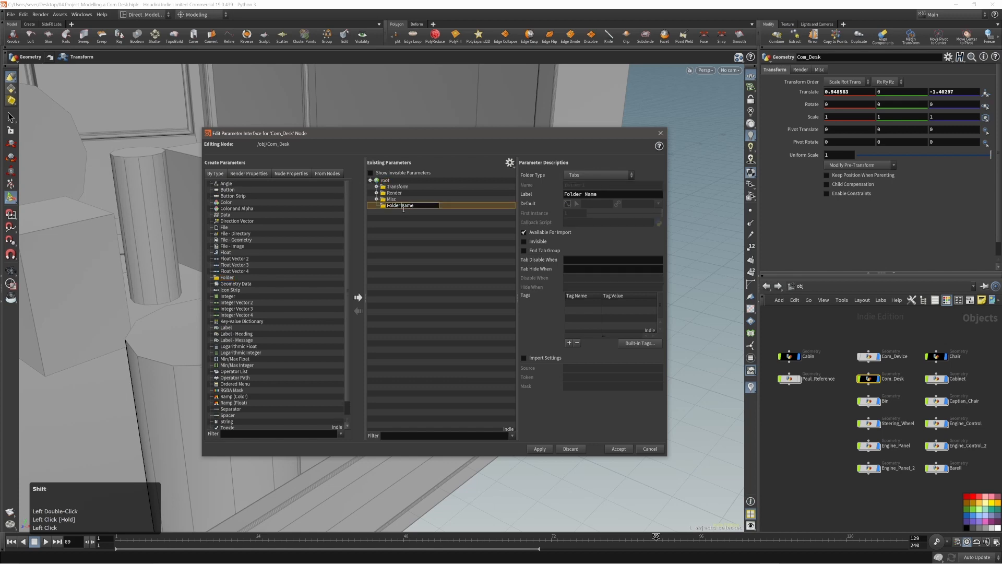
{"action": "type", "text": "Controls"}
{"action": "key", "text": "Return"}
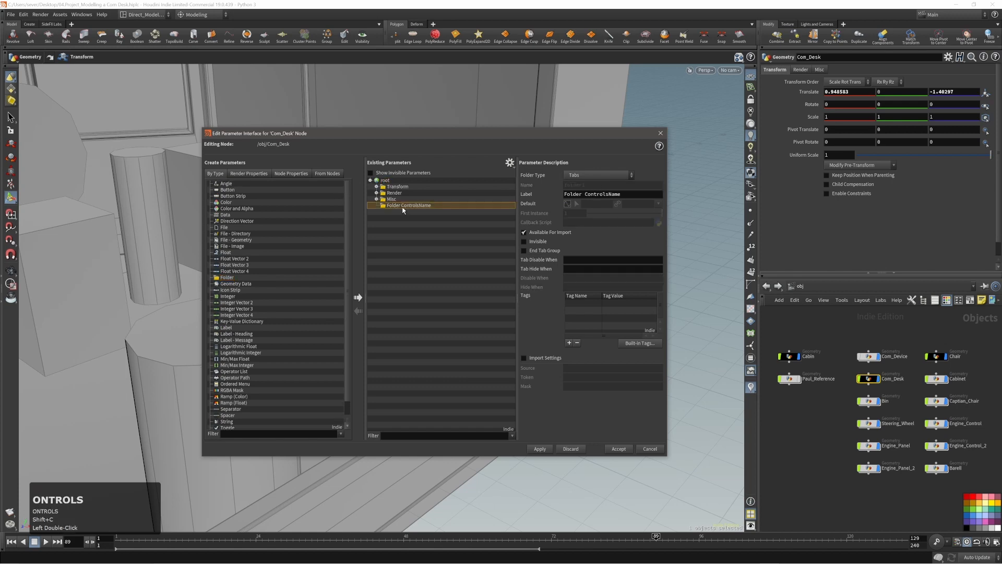
{"action": "double_click", "coordinate": [410, 206]}
{"action": "left_click", "coordinate": [436, 206]}
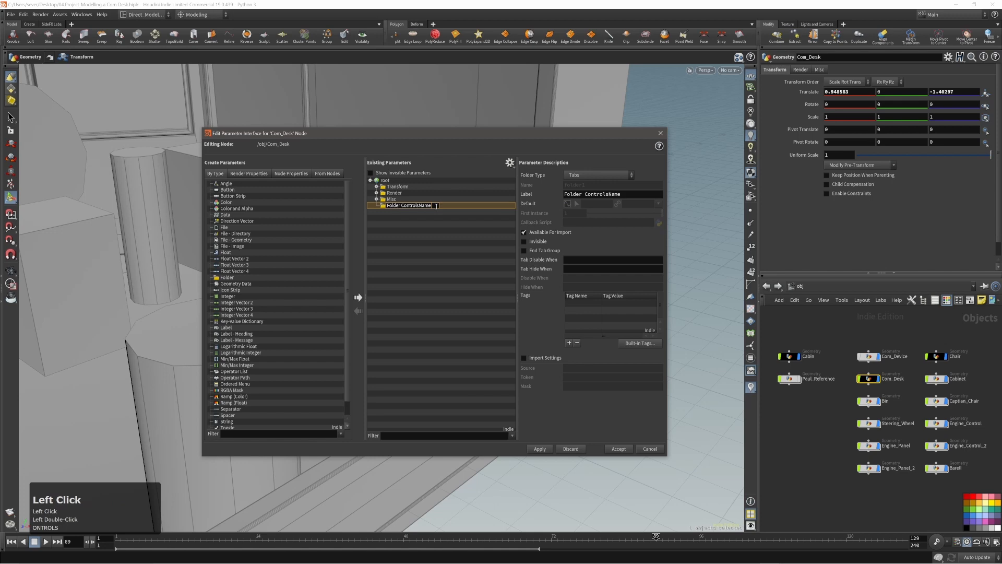
{"action": "key", "text": "BackSpace"}
{"action": "key", "text": "BackSpace"}
{"action": "left_click", "coordinate": [523, 207]}
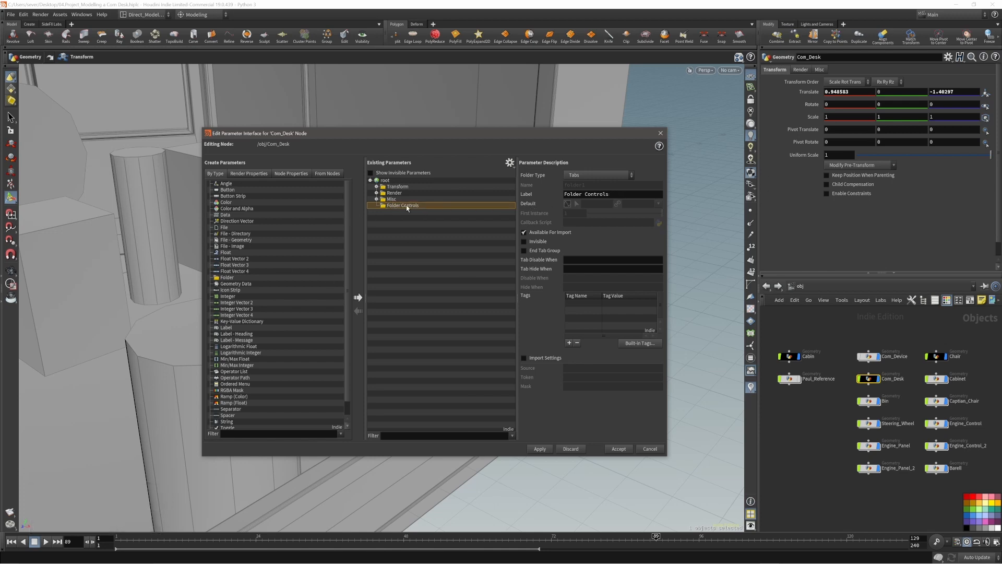
- Add ctrl_drawer_right's Translate Z parameter to Com_Desk's Folder Controls folder, and apply and accept the interface changes
{"action": "double_click", "coordinate": [868, 378]}
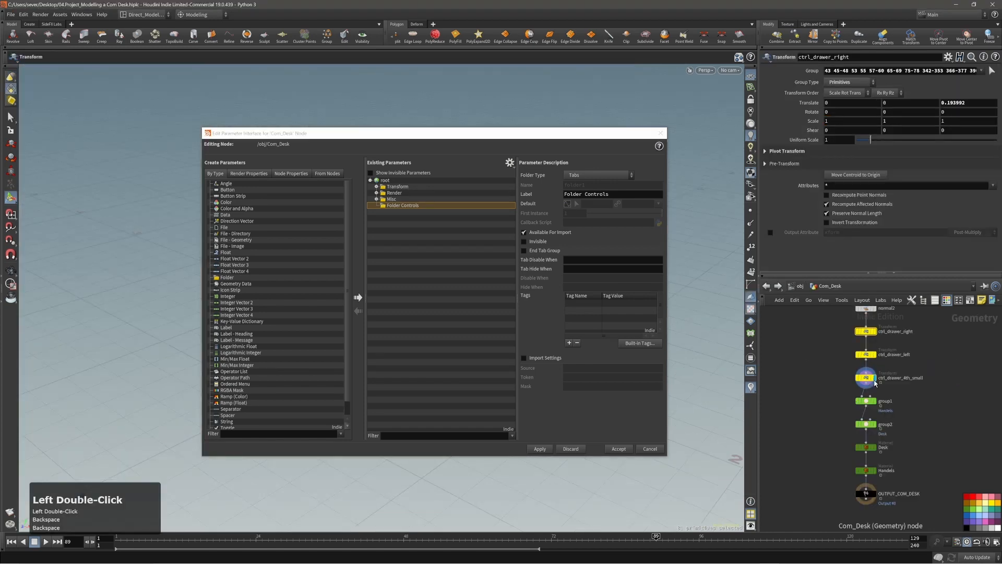
{"action": "left_click", "coordinate": [833, 509]}
{"action": "key", "text": "shift+t"}
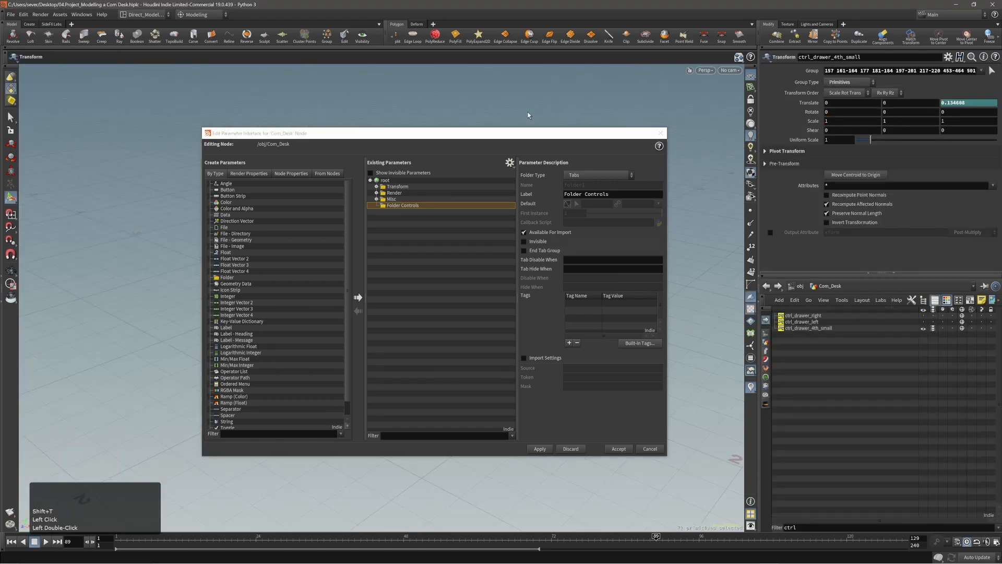
{"action": "left_click", "coordinate": [804, 315]}
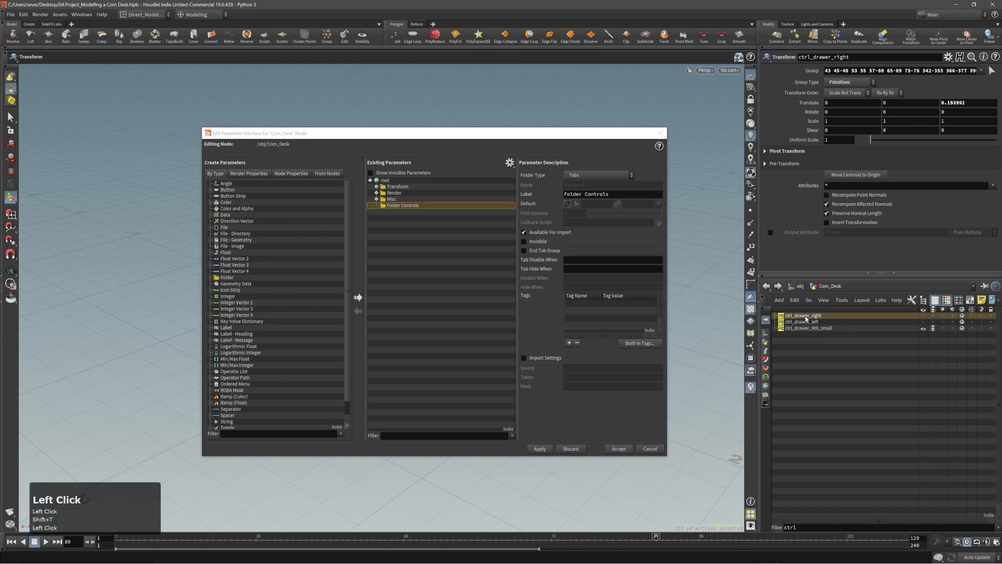
{"action": "double_click", "coordinate": [951, 104]}
{"action": "left_click_drag", "start_coordinate": [951, 104], "coordinate": [402, 208]}
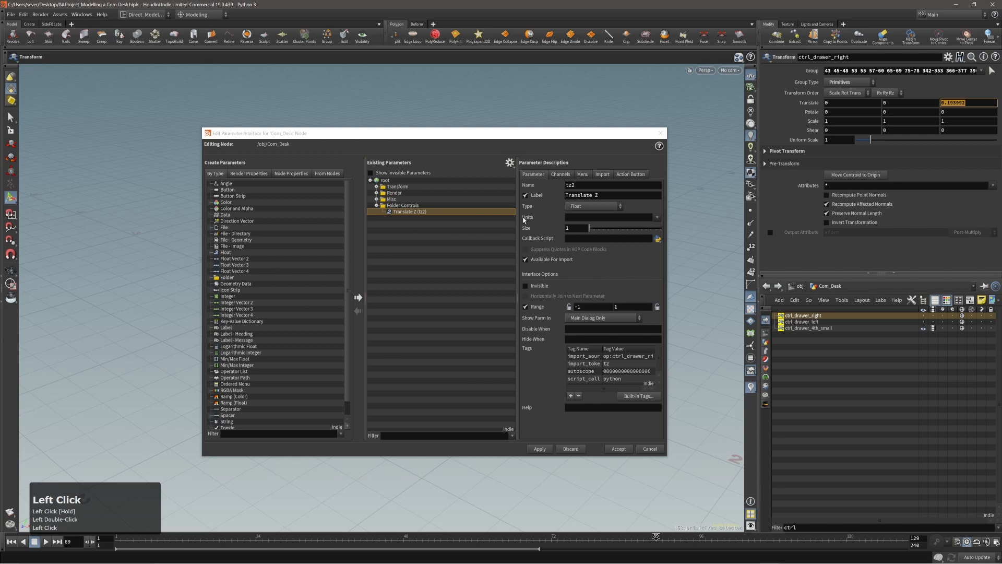
{"action": "left_click_drag", "start_coordinate": [513, 130], "coordinate": [281, 132]}
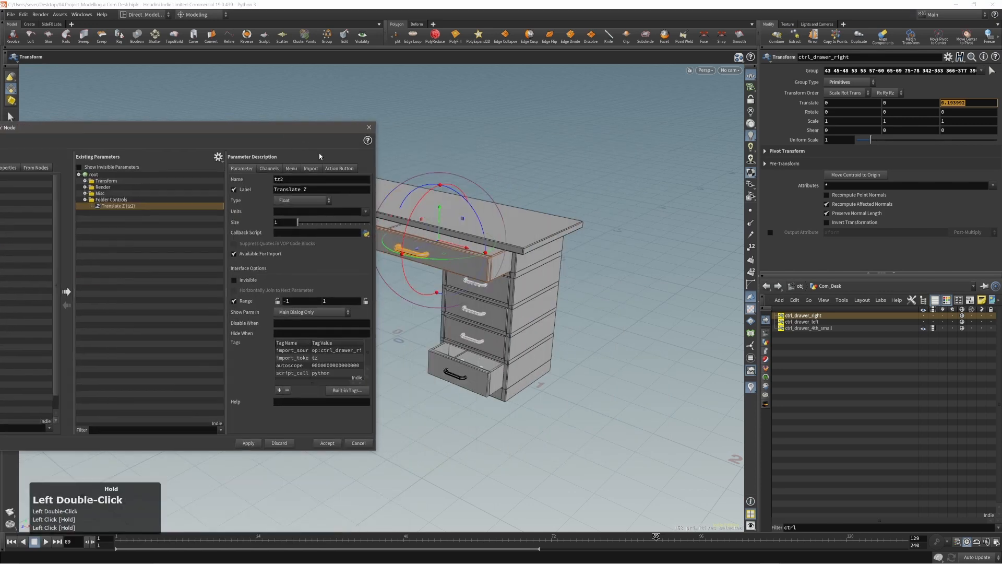
{"action": "left_click", "coordinate": [253, 443]}
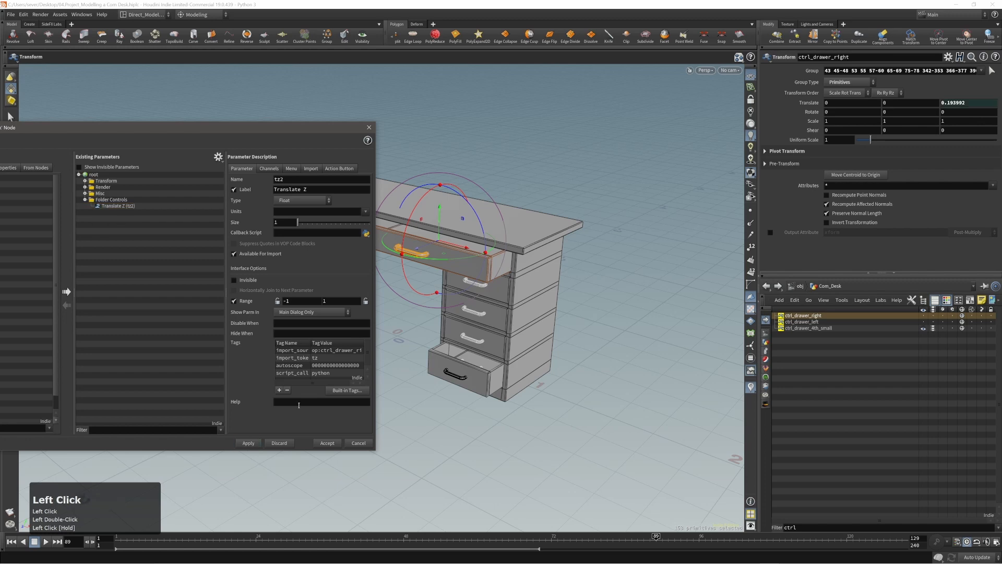
{"action": "left_click", "coordinate": [329, 442]}
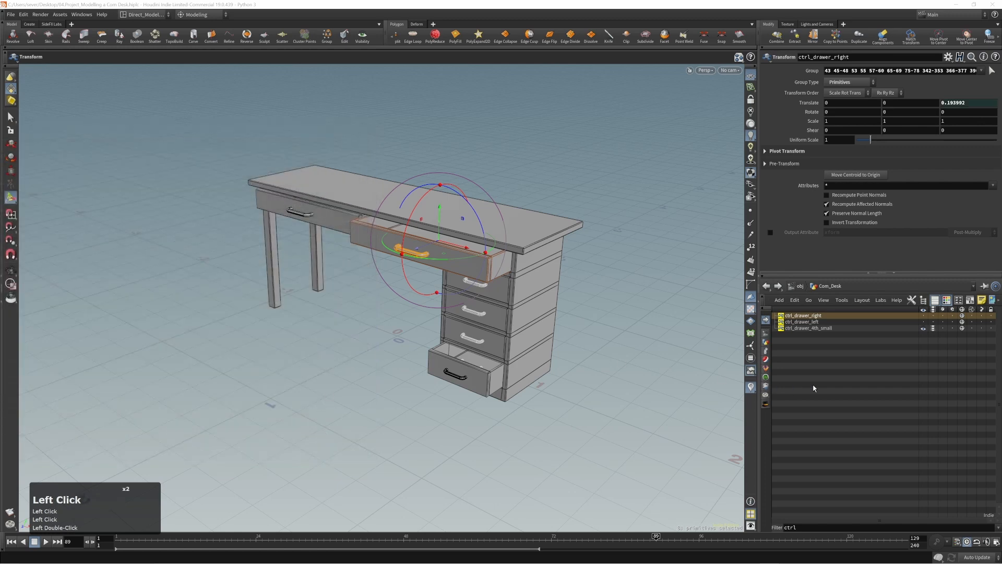
- Return to the object level and set Com_Desk's Translate Z in Folder Controls to 0.188
{"action": "key", "text": "shift+t"}
{"action": "key", "text": "u"}
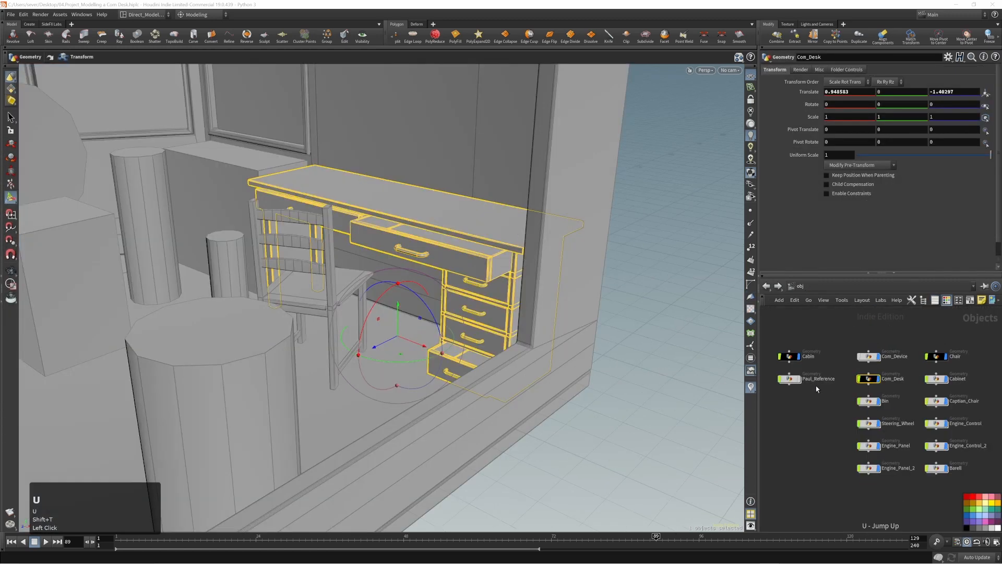
{"action": "left_click", "coordinate": [868, 382]}
{"action": "left_click", "coordinate": [847, 70]}
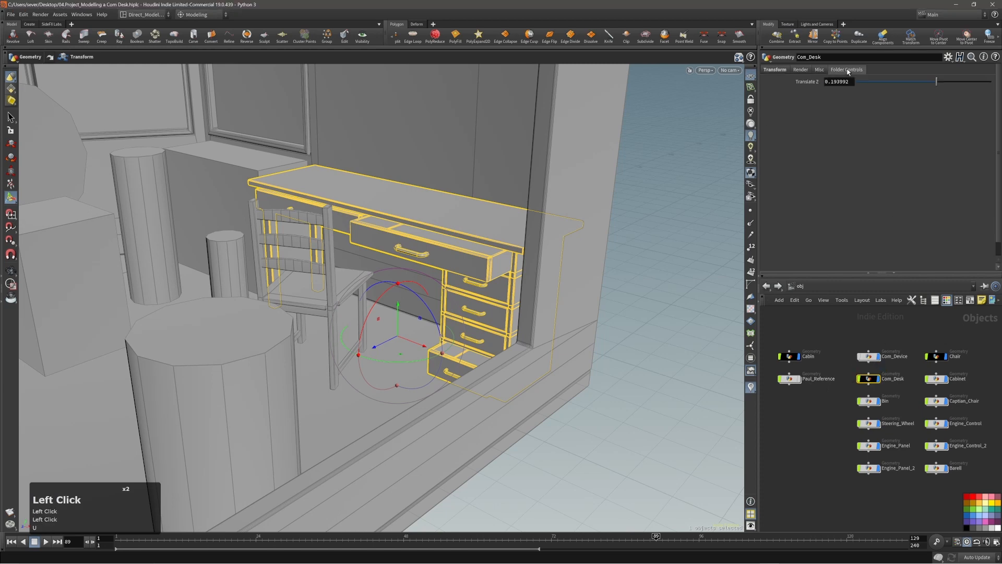
{"action": "mouse_move", "coordinate": [936, 82]}
{"action": "left_mouse_down"}
{"action": "mouse_move", "coordinate": [914, 82]}
{"action": "mouse_move", "coordinate": [932, 94]}
{"action": "left_mouse_up"}
{"action": "mouse_move", "coordinate": [948, 93]}
{"action": "left_mouse_down"}
{"action": "mouse_move", "coordinate": [922, 103]}
{"action": "mouse_move", "coordinate": [938, 101]}
{"action": "left_mouse_up"}
- Examine the whole cabin and the desk's opened drawers from several angles and distances
{"action": "right_click_drag", "start_coordinate": [448, 248], "coordinate": [441, 271], "text": "alt"}
{"action": "left_click_drag", "start_coordinate": [441, 272], "coordinate": [590, 265], "text": "alt"}
{"action": "left_click", "coordinate": [590, 265]}
{"action": "right_click_drag", "start_coordinate": [590, 265], "coordinate": [561, 290], "text": "alt"}
{"action": "middle_click_drag", "start_coordinate": [561, 290], "coordinate": [619, 270], "text": "alt"}
{"action": "key", "text": "s"}
{"action": "left_click", "coordinate": [619, 269]}
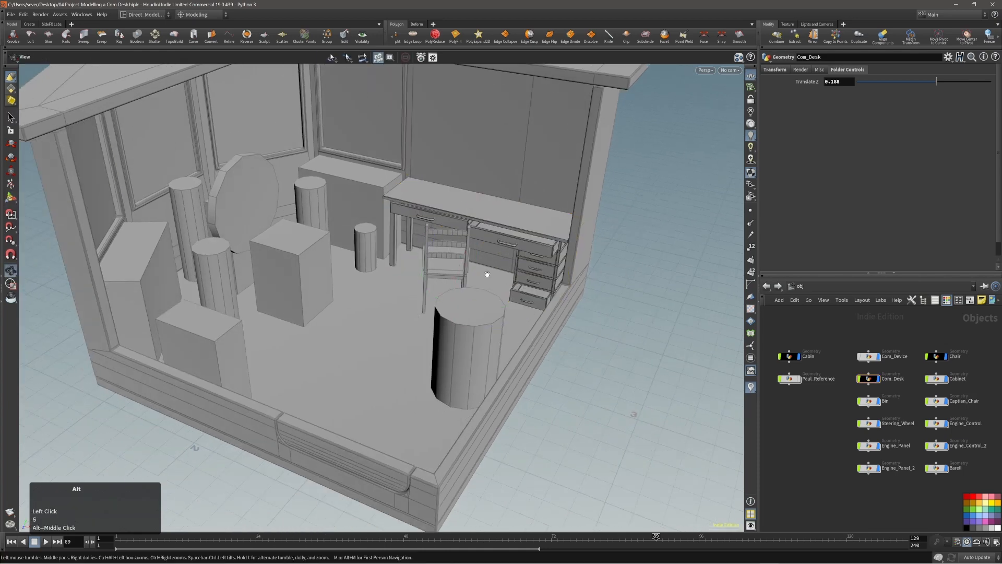
{"action": "right_click_drag", "start_coordinate": [488, 275], "coordinate": [454, 292], "text": "alt"}
{"action": "left_click_drag", "start_coordinate": [455, 292], "coordinate": [428, 269], "text": "alt"}
{"action": "middle_click_drag", "start_coordinate": [429, 268], "coordinate": [424, 297], "text": "alt"}
{"action": "right_click_drag", "start_coordinate": [424, 297], "coordinate": [413, 307], "text": "alt"}
{"action": "middle_click_drag", "start_coordinate": [414, 308], "coordinate": [420, 322], "text": "alt"}
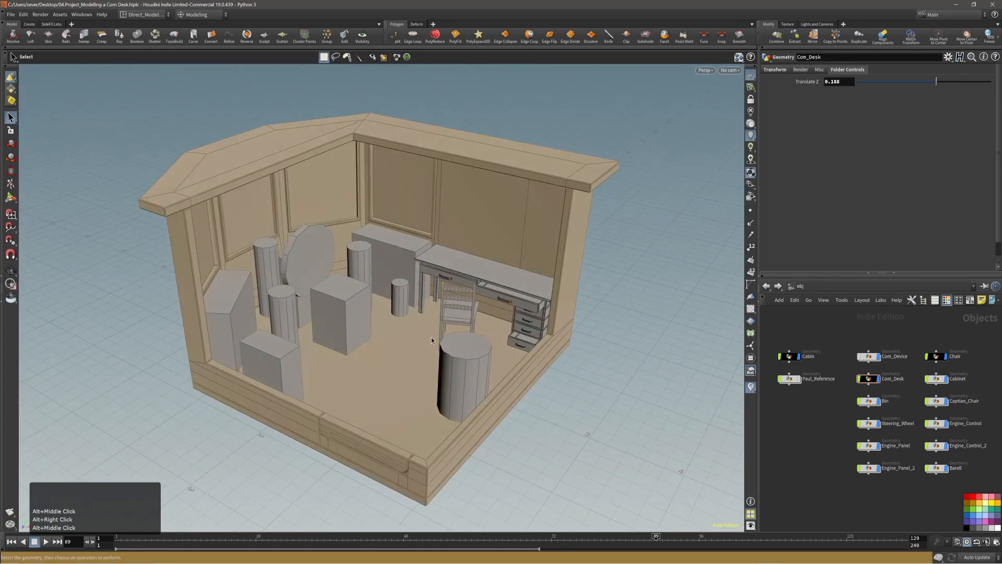
{"action": "left_click_drag", "start_coordinate": [432, 337], "coordinate": [427, 315], "text": "alt"}
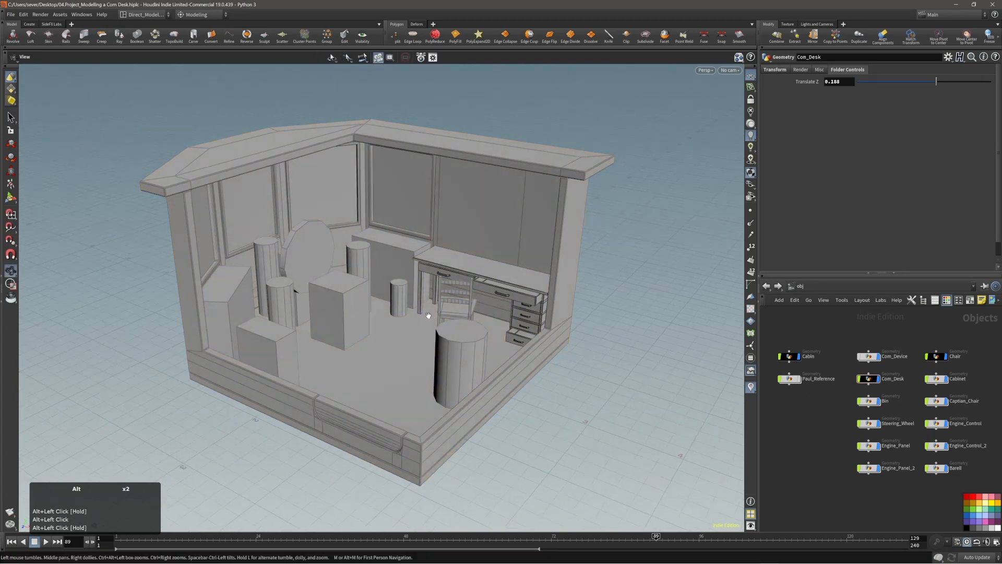
{"action": "right_click_drag", "start_coordinate": [428, 315], "coordinate": [398, 317], "text": "alt"}
{"action": "middle_click_drag", "start_coordinate": [398, 318], "coordinate": [403, 309], "text": "alt"}
{"action": "left_click_drag", "start_coordinate": [403, 309], "coordinate": [407, 313], "text": "alt"}
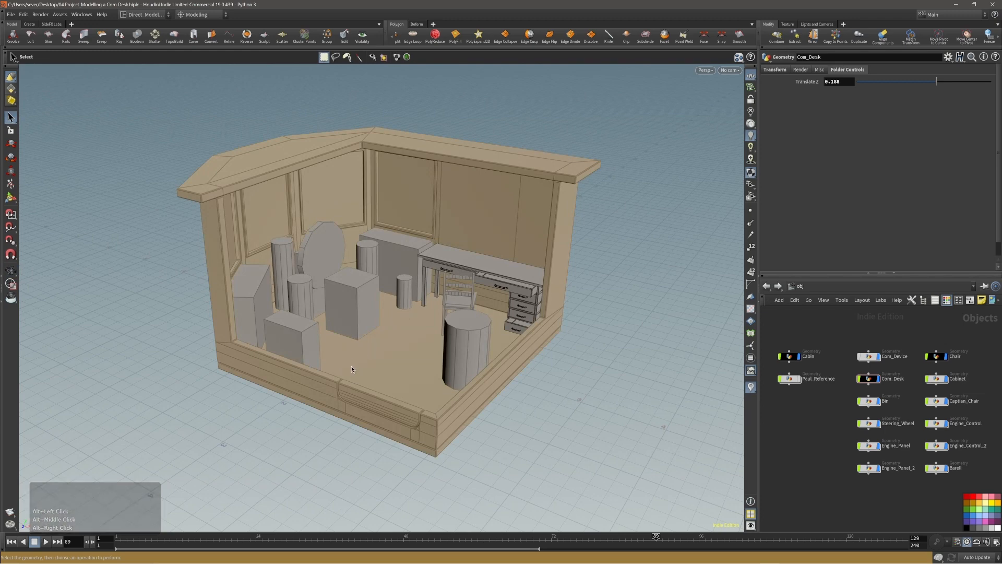
- Hide the playbar and save the scene file
{"action": "left_click", "coordinate": [5, 538]}
{"action": "left_click_drag", "start_coordinate": [524, 357], "coordinate": [467, 315], "text": "alt"}
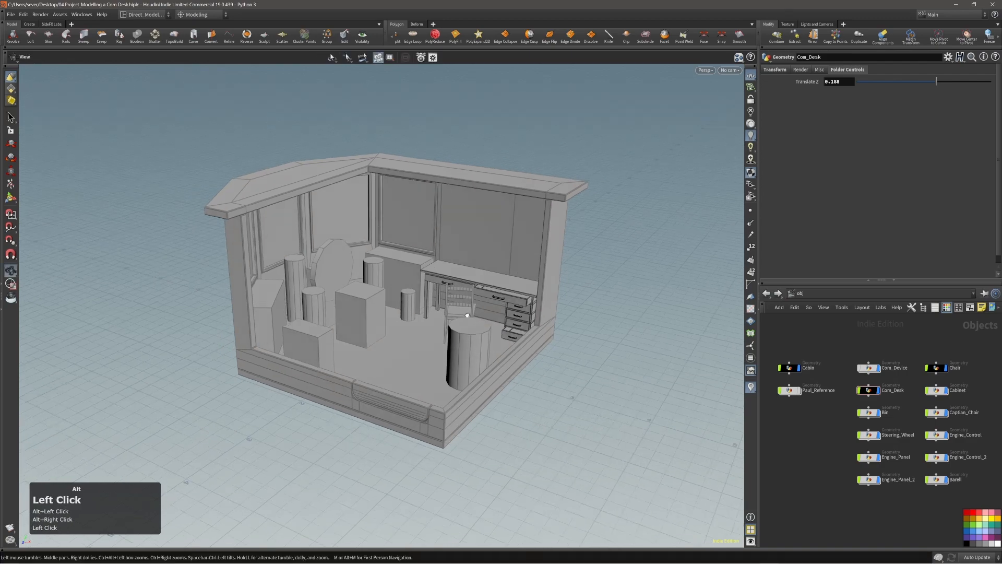
{"action": "right_click_drag", "start_coordinate": [468, 315], "coordinate": [471, 306], "text": "alt"}
{"action": "key", "text": "ctrl+s"}
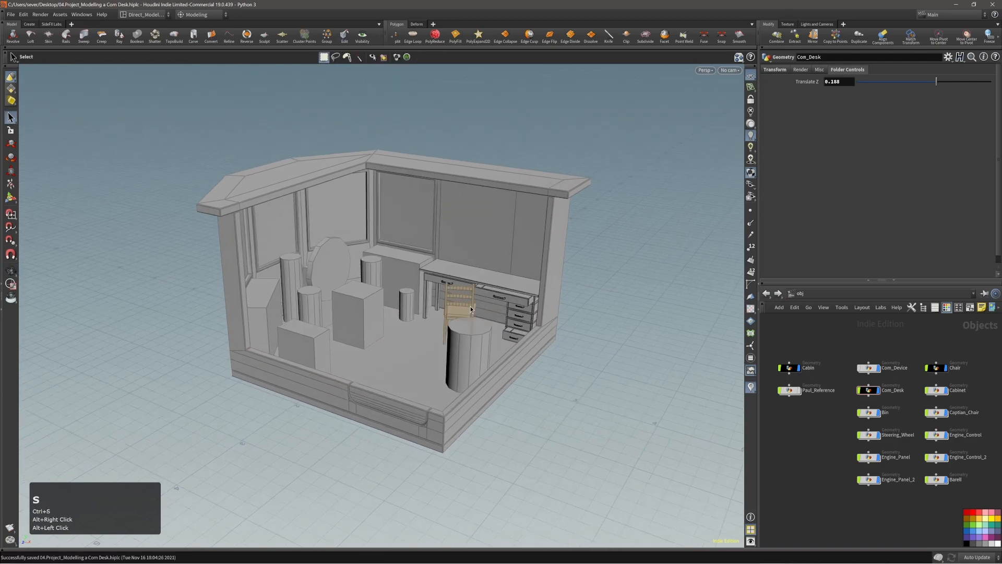
- Switch to the Solaris stage to view the cabin's Karma render, and return to the object network
{"action": "left_click", "coordinate": [819, 447]}
{"action": "key", "text": "n"}
{"action": "left_click", "coordinate": [832, 438]}
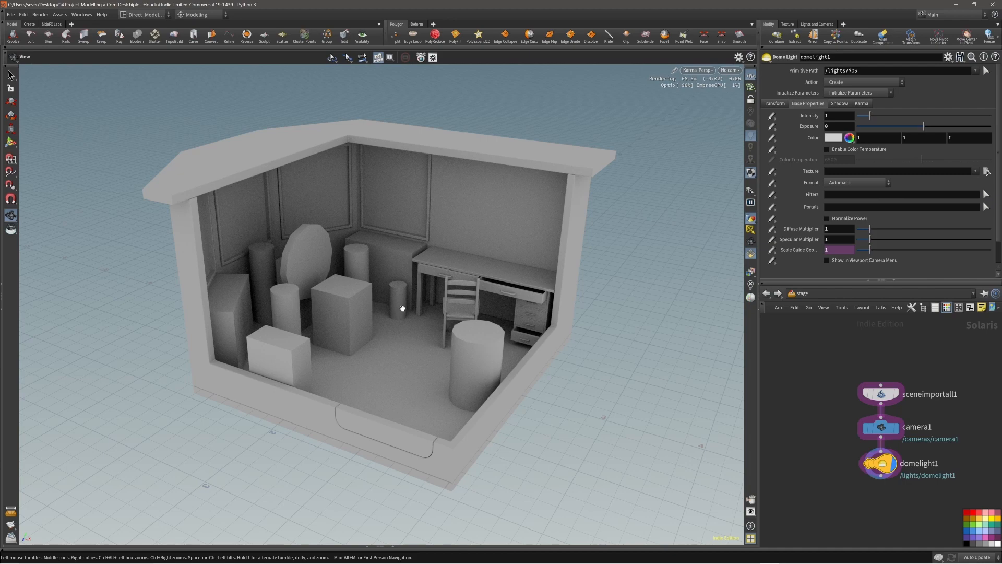
{"action": "key", "text": "n"}
{"action": "left_click", "coordinate": [806, 390]}
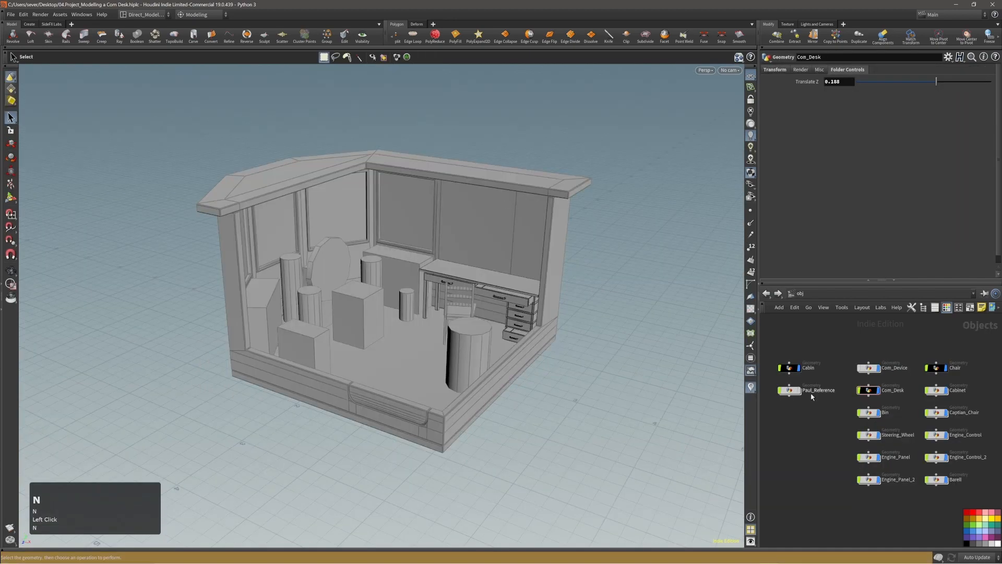